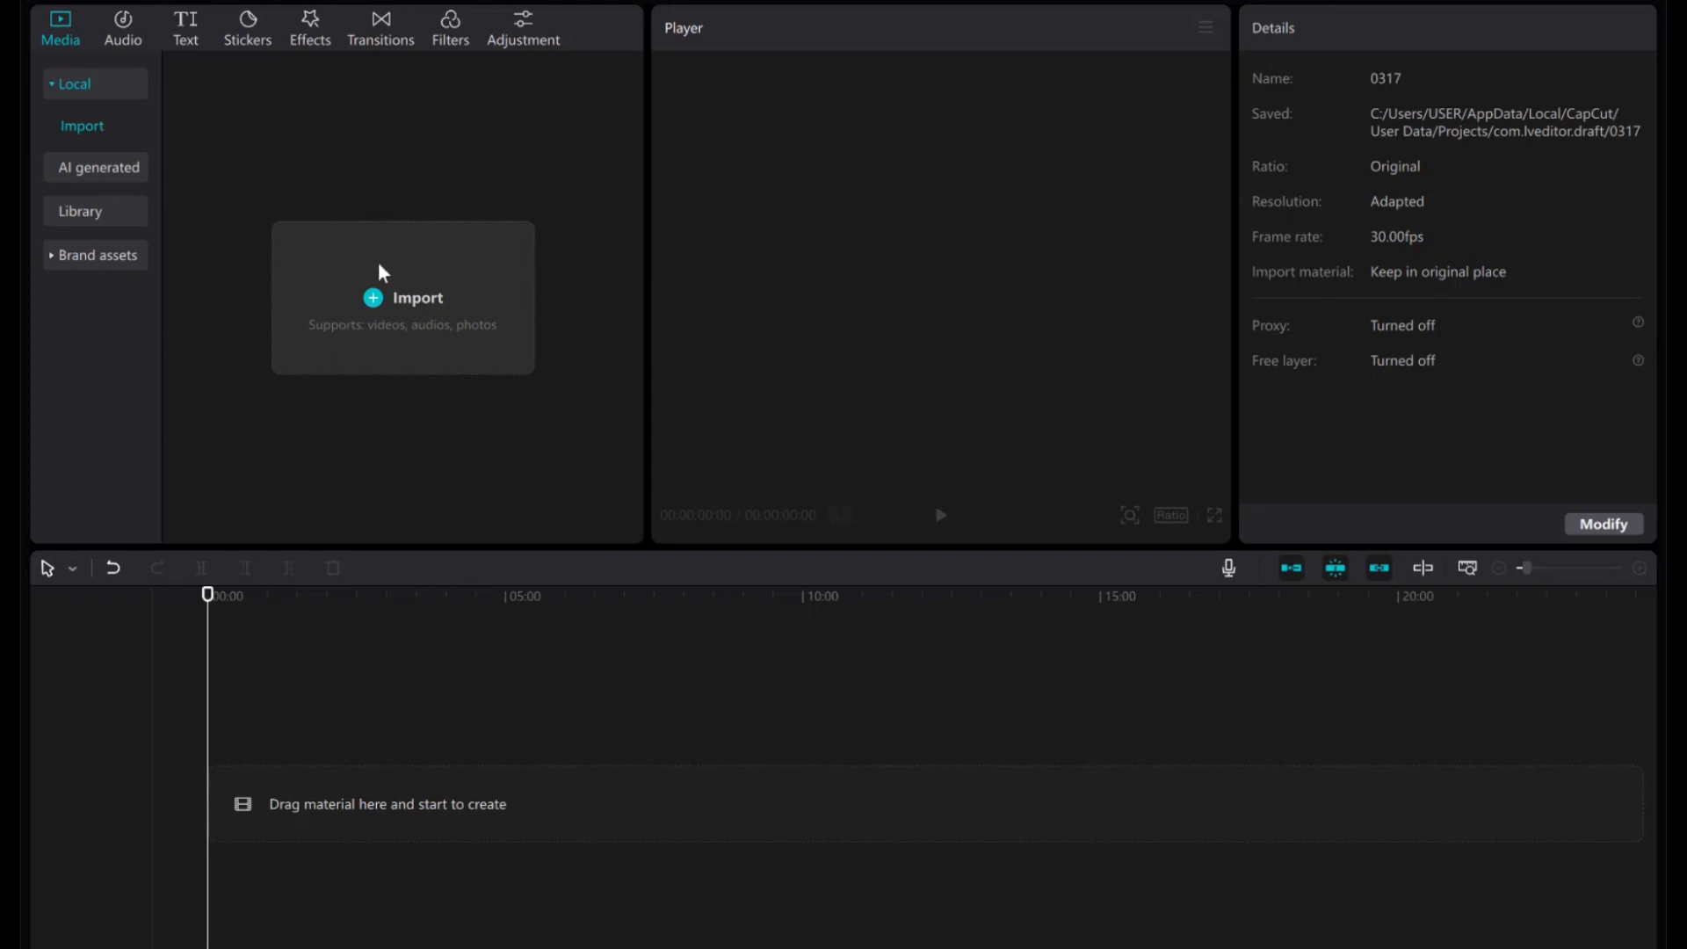
Import the 06:53 CHAT GPT COUPON.mp4 video from the Downloads folder.
{"action": "left_click", "coordinate": [386, 301]}
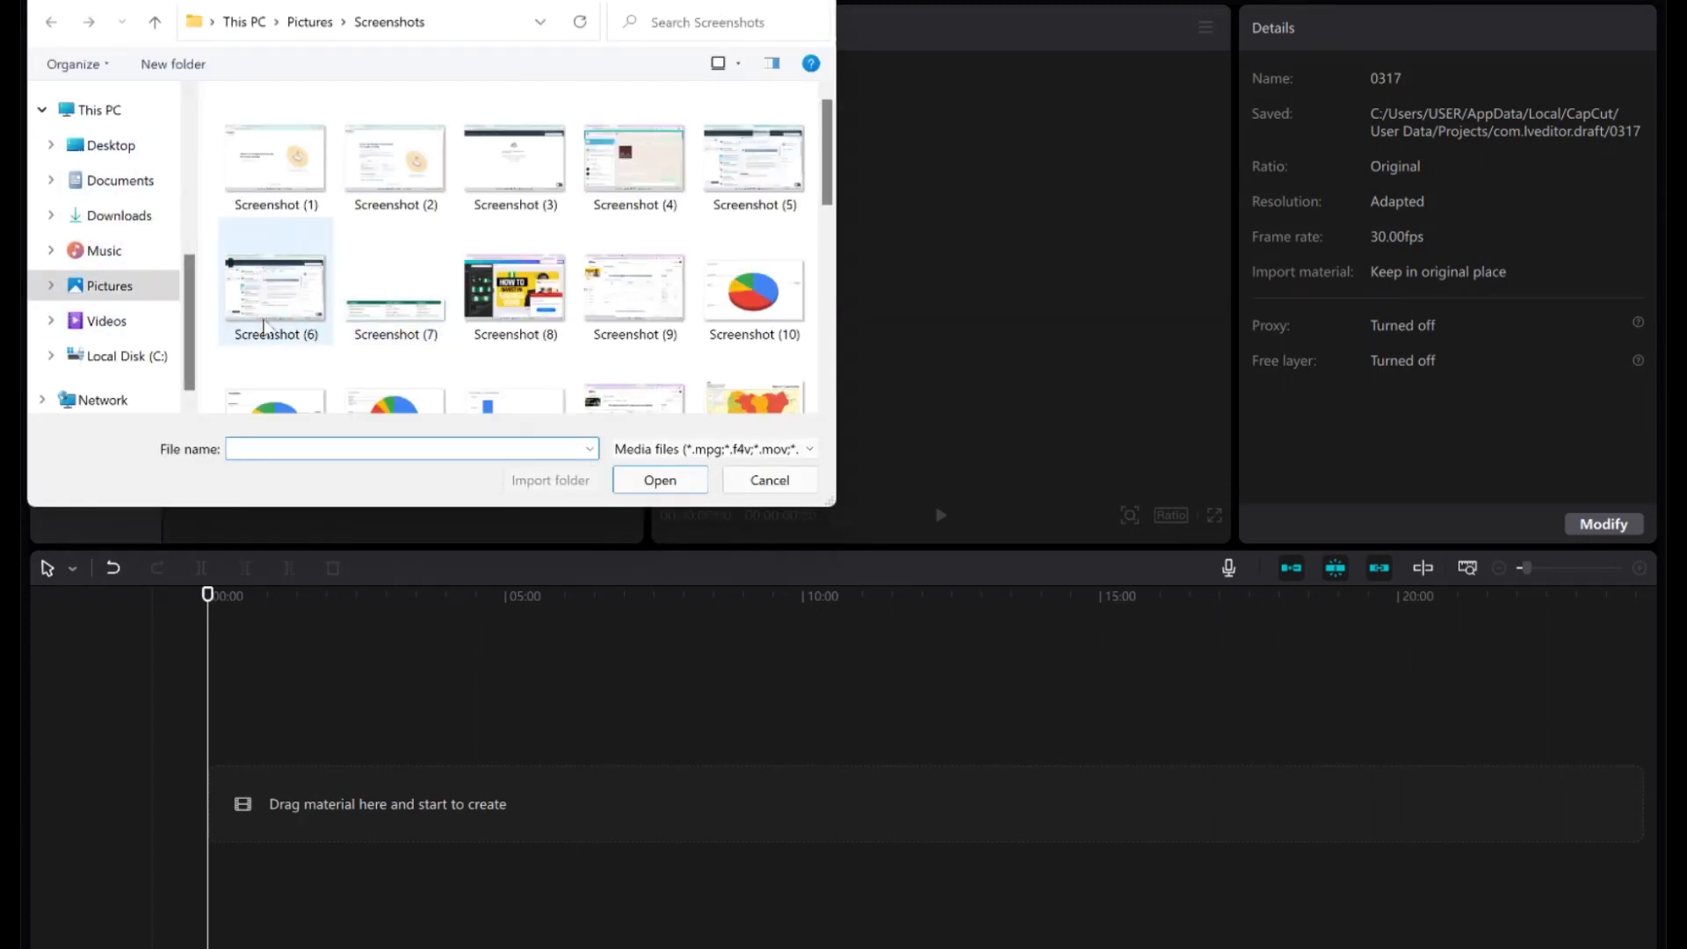
{"action": "left_click", "coordinate": [115, 219]}
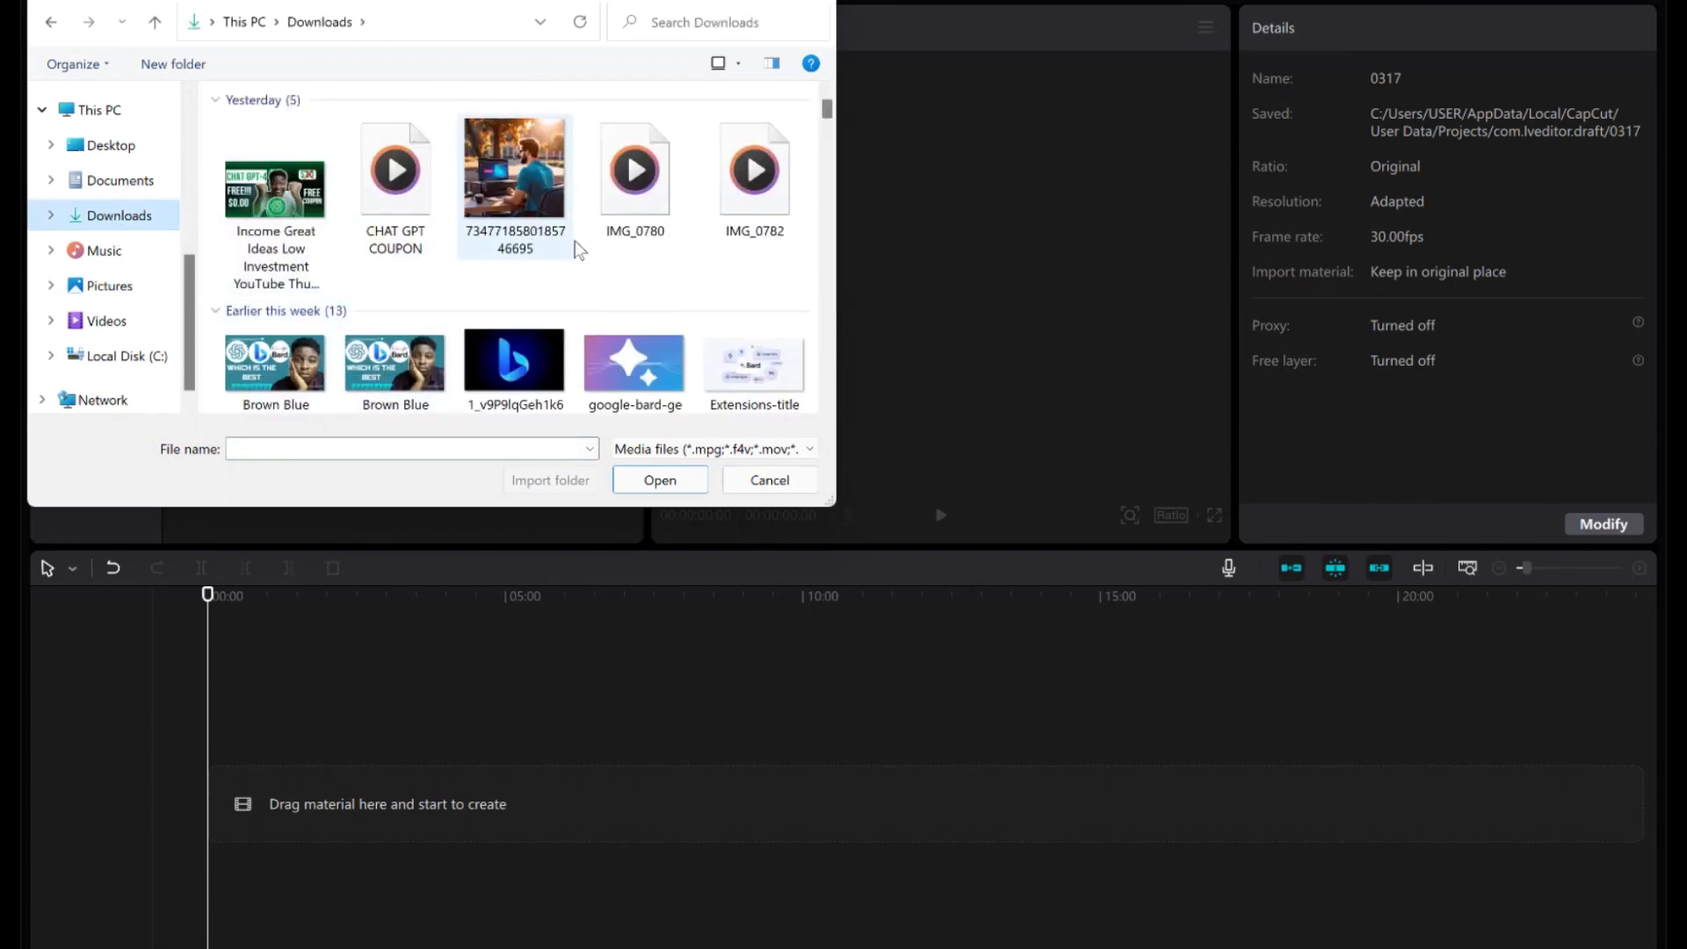
{"action": "double_click", "coordinate": [397, 199]}
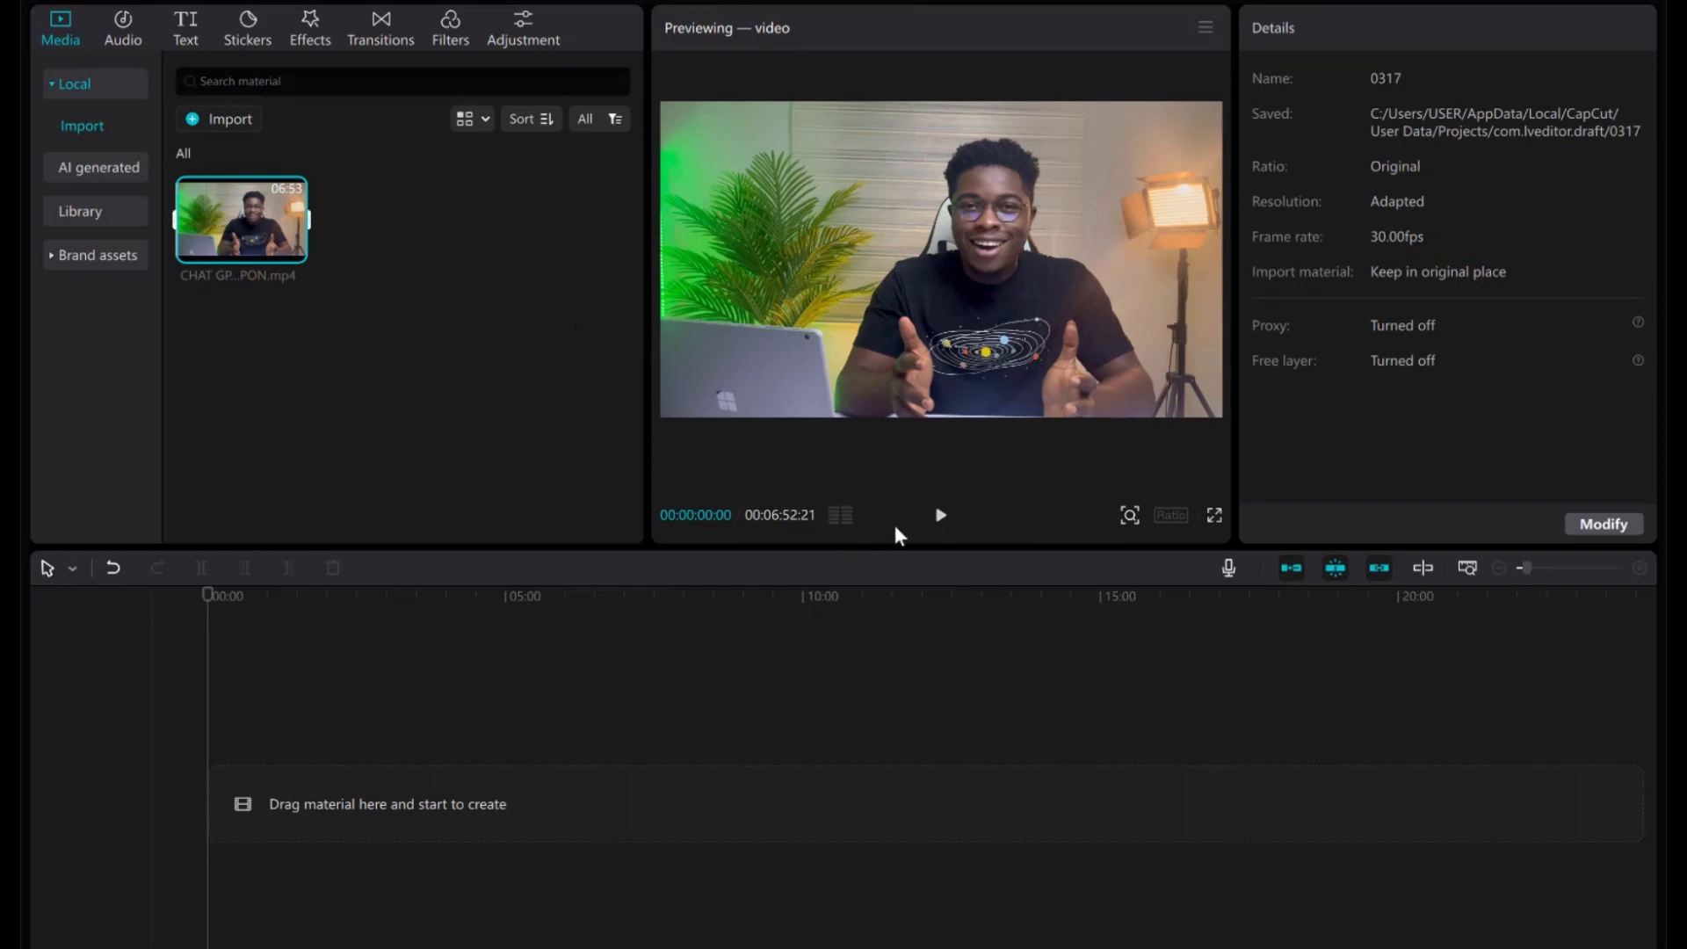
{"action": "left_click", "coordinate": [939, 519]}
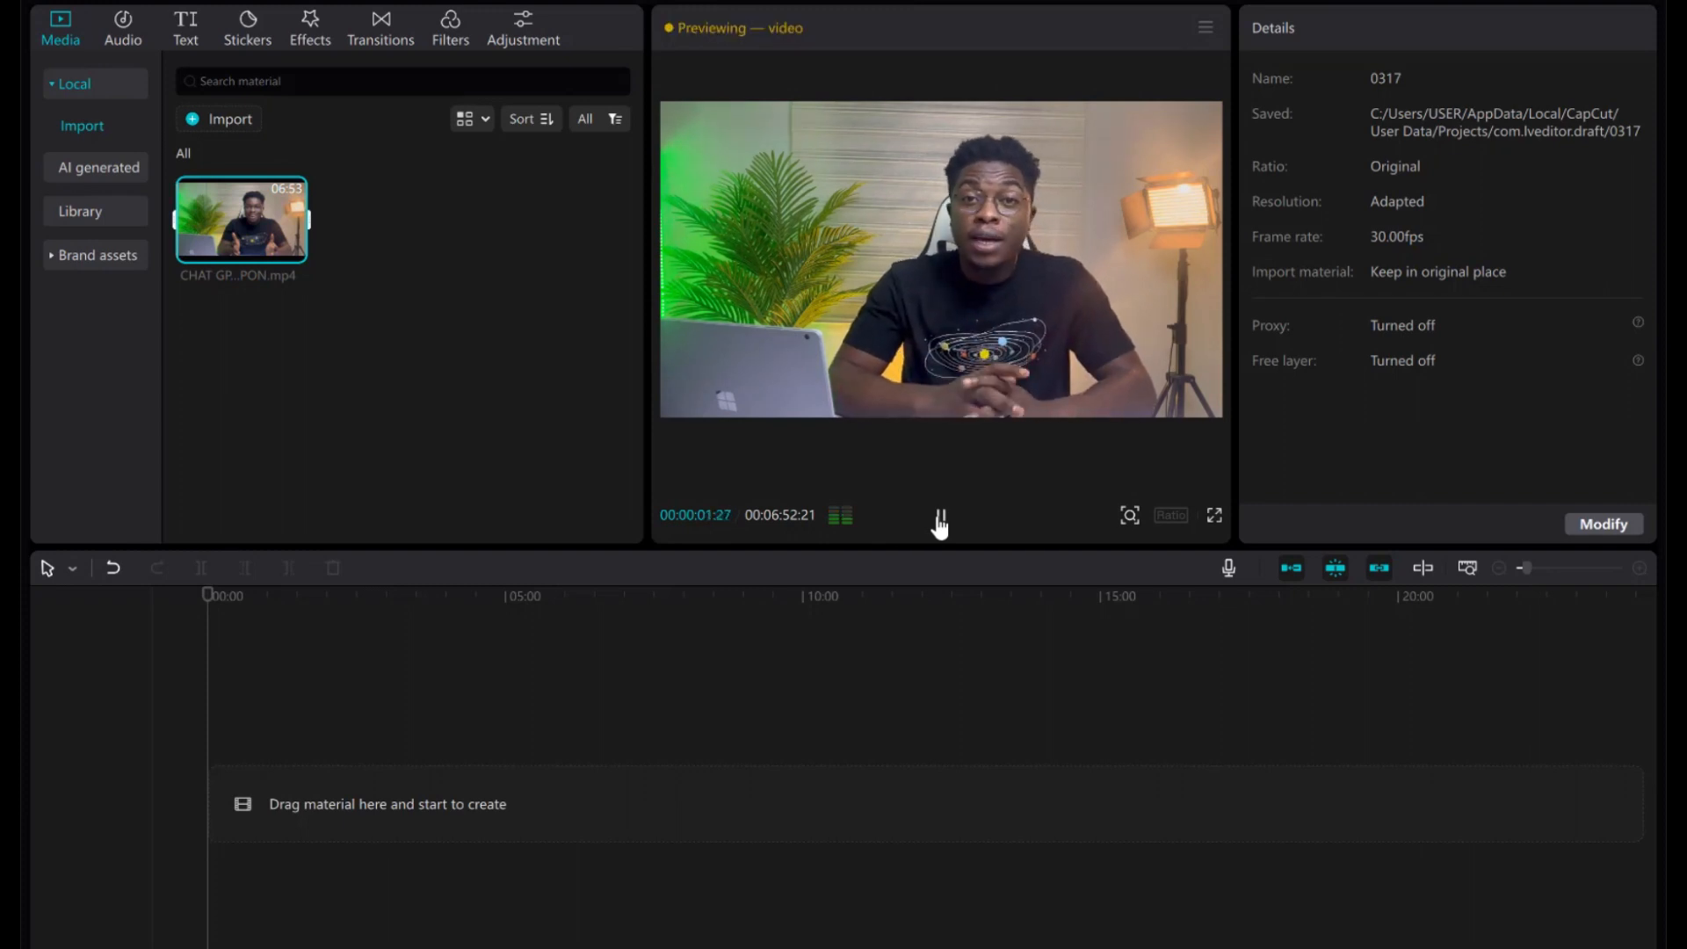
{"action": "left_click", "coordinate": [939, 519]}
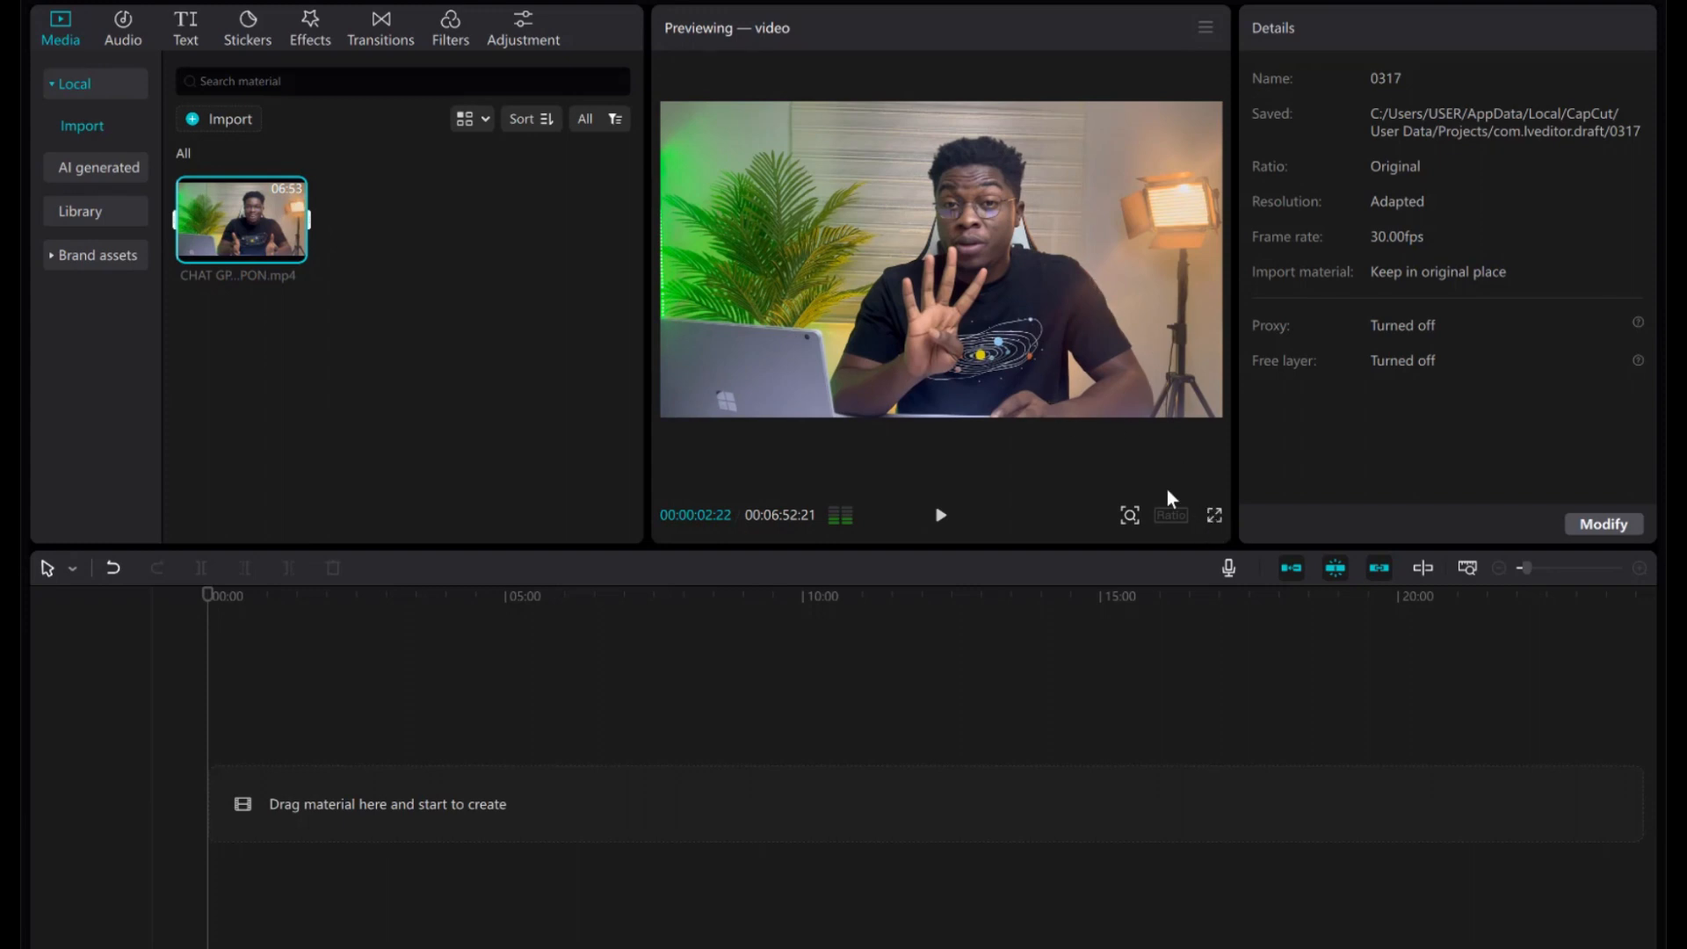
{"action": "left_click", "coordinate": [1215, 518]}
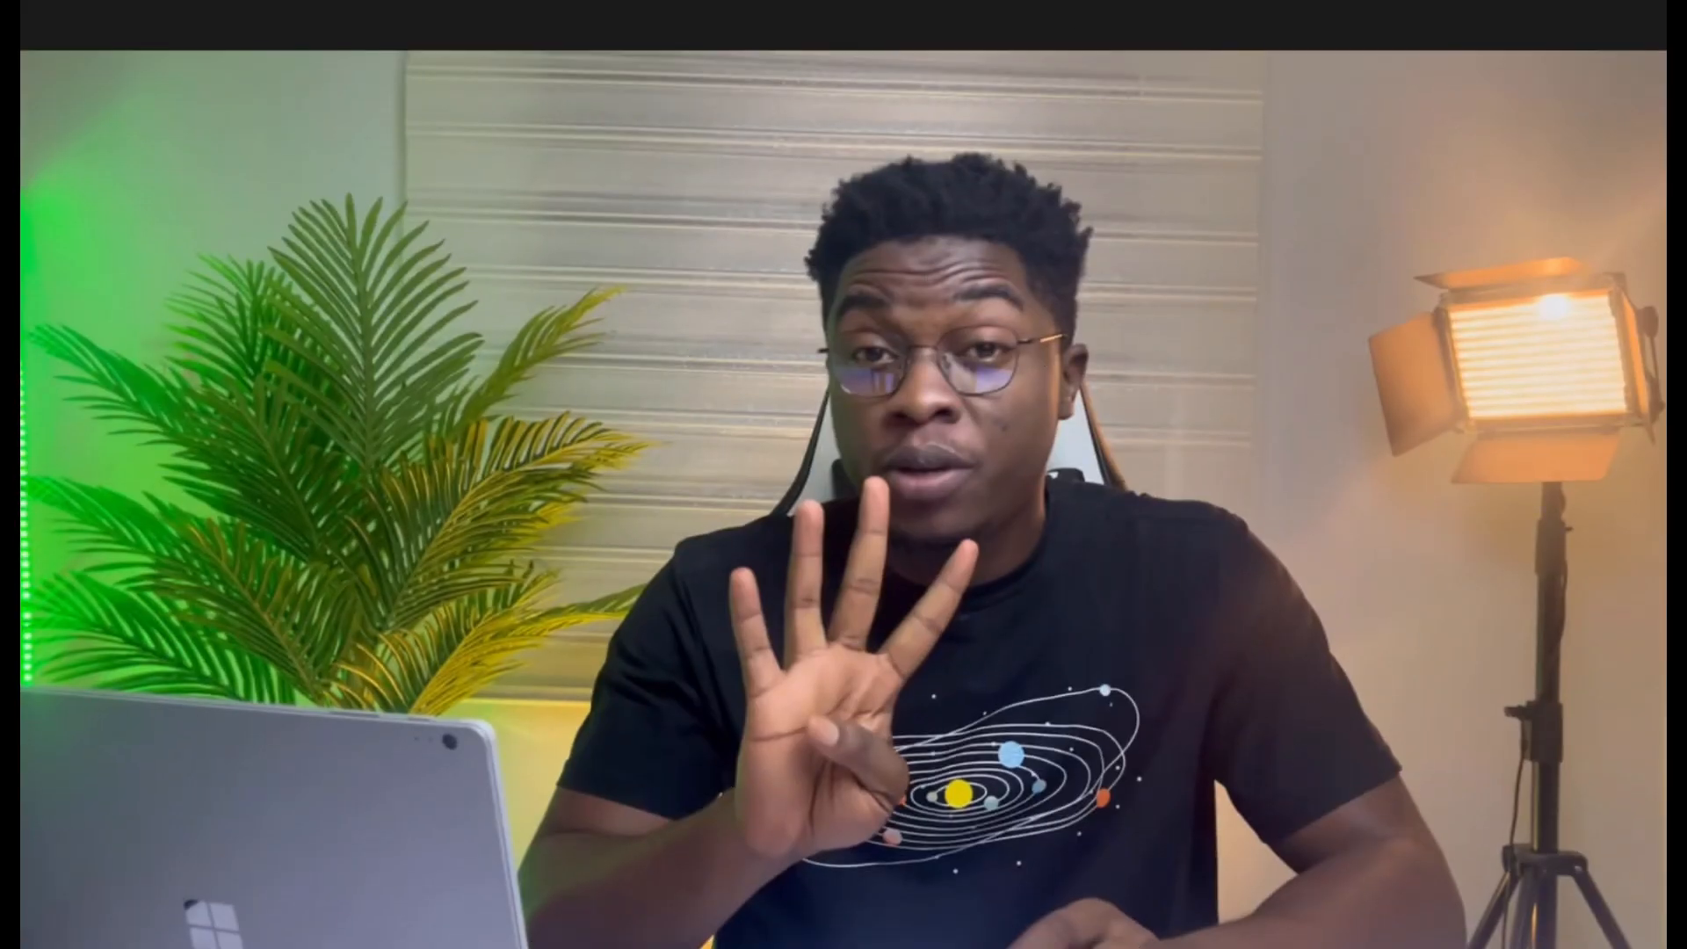
{"action": "key", "text": "Escape"}
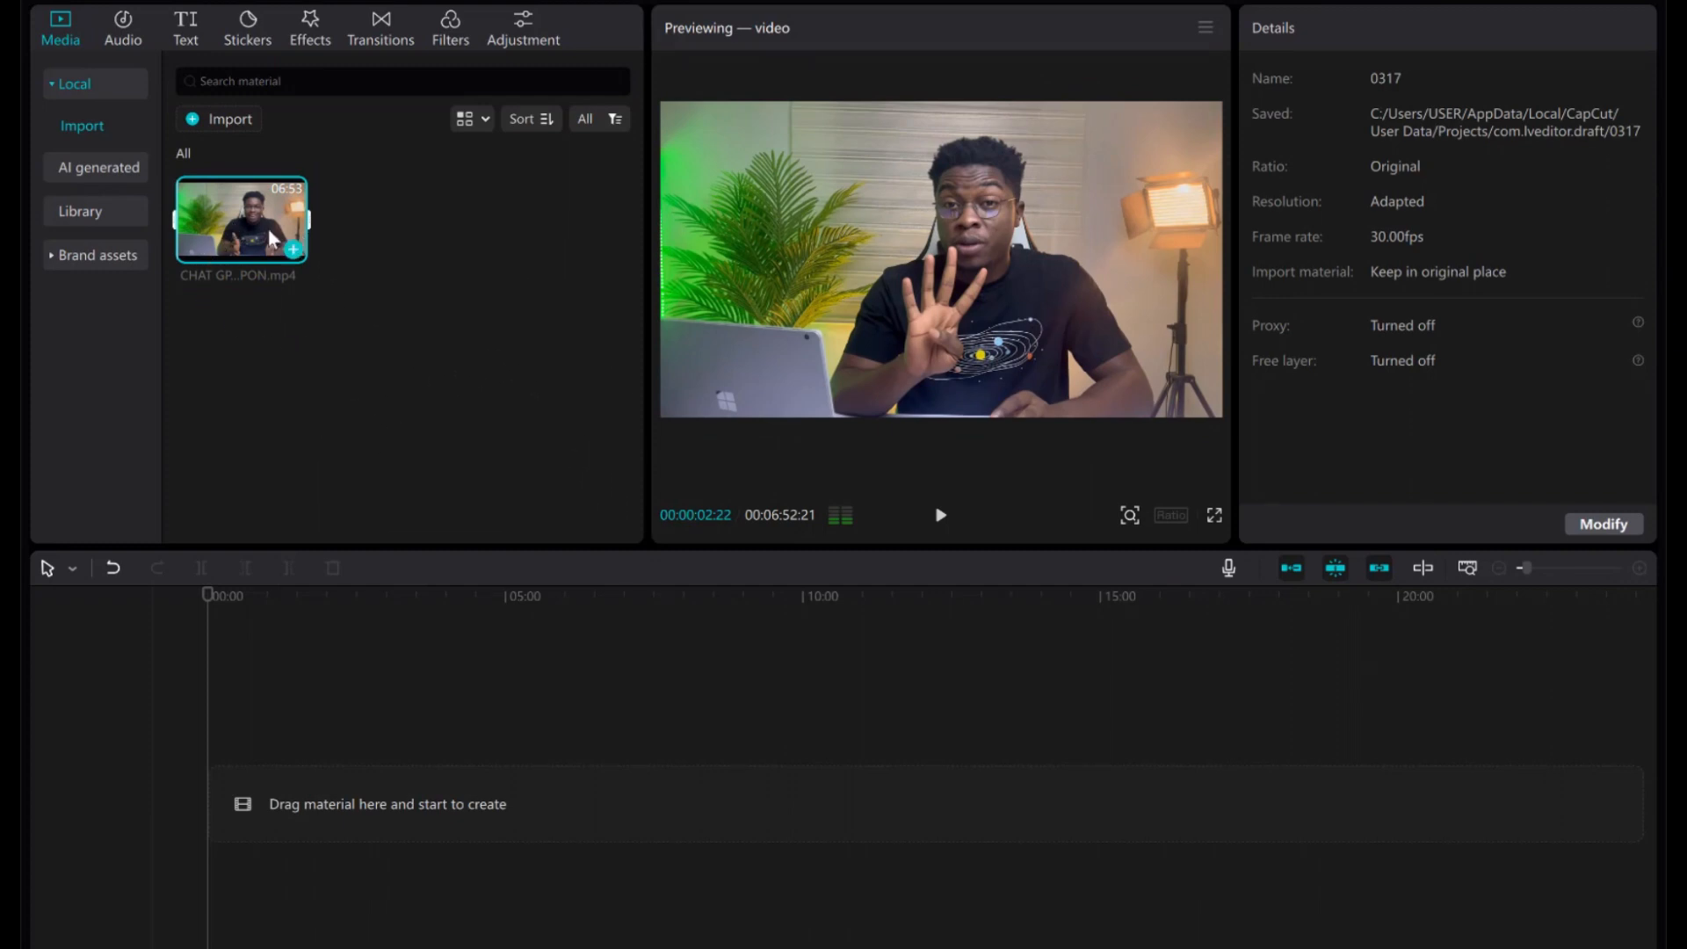
Drag CHAT GPT COUPON.mp4 onto the timeline at 00:00 and play it, pausing at 00:00:11:06.
{"action": "left_click_drag", "start_coordinate": [224, 230], "coordinate": [223, 804]}
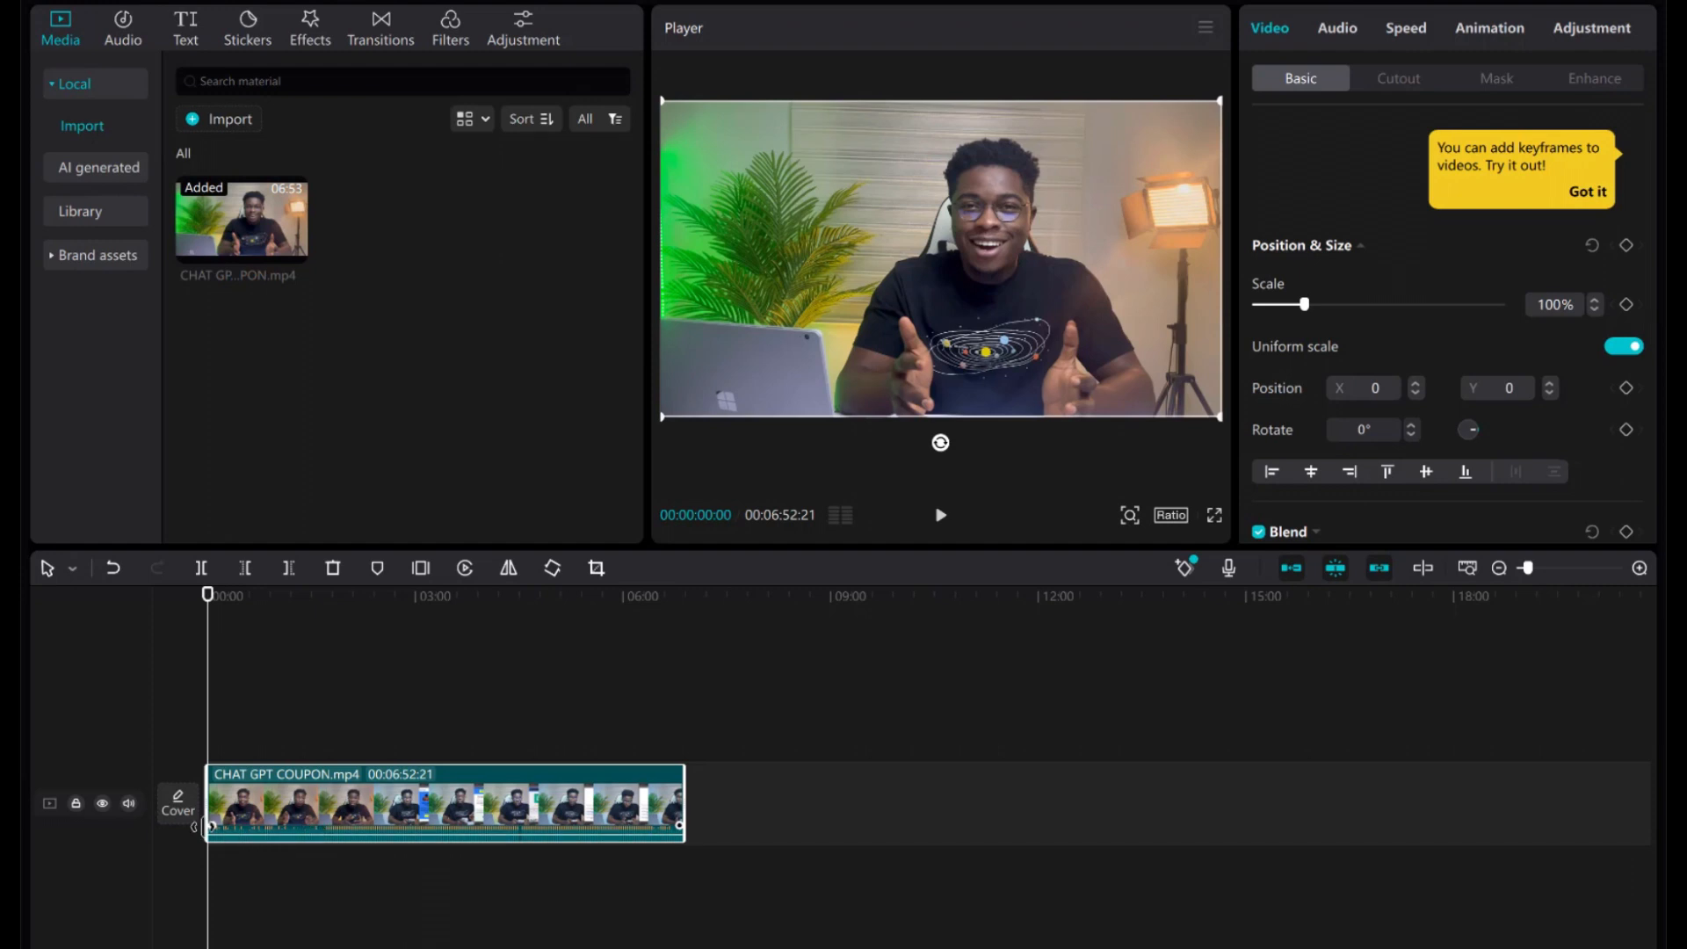
{"action": "left_click", "coordinate": [940, 518]}
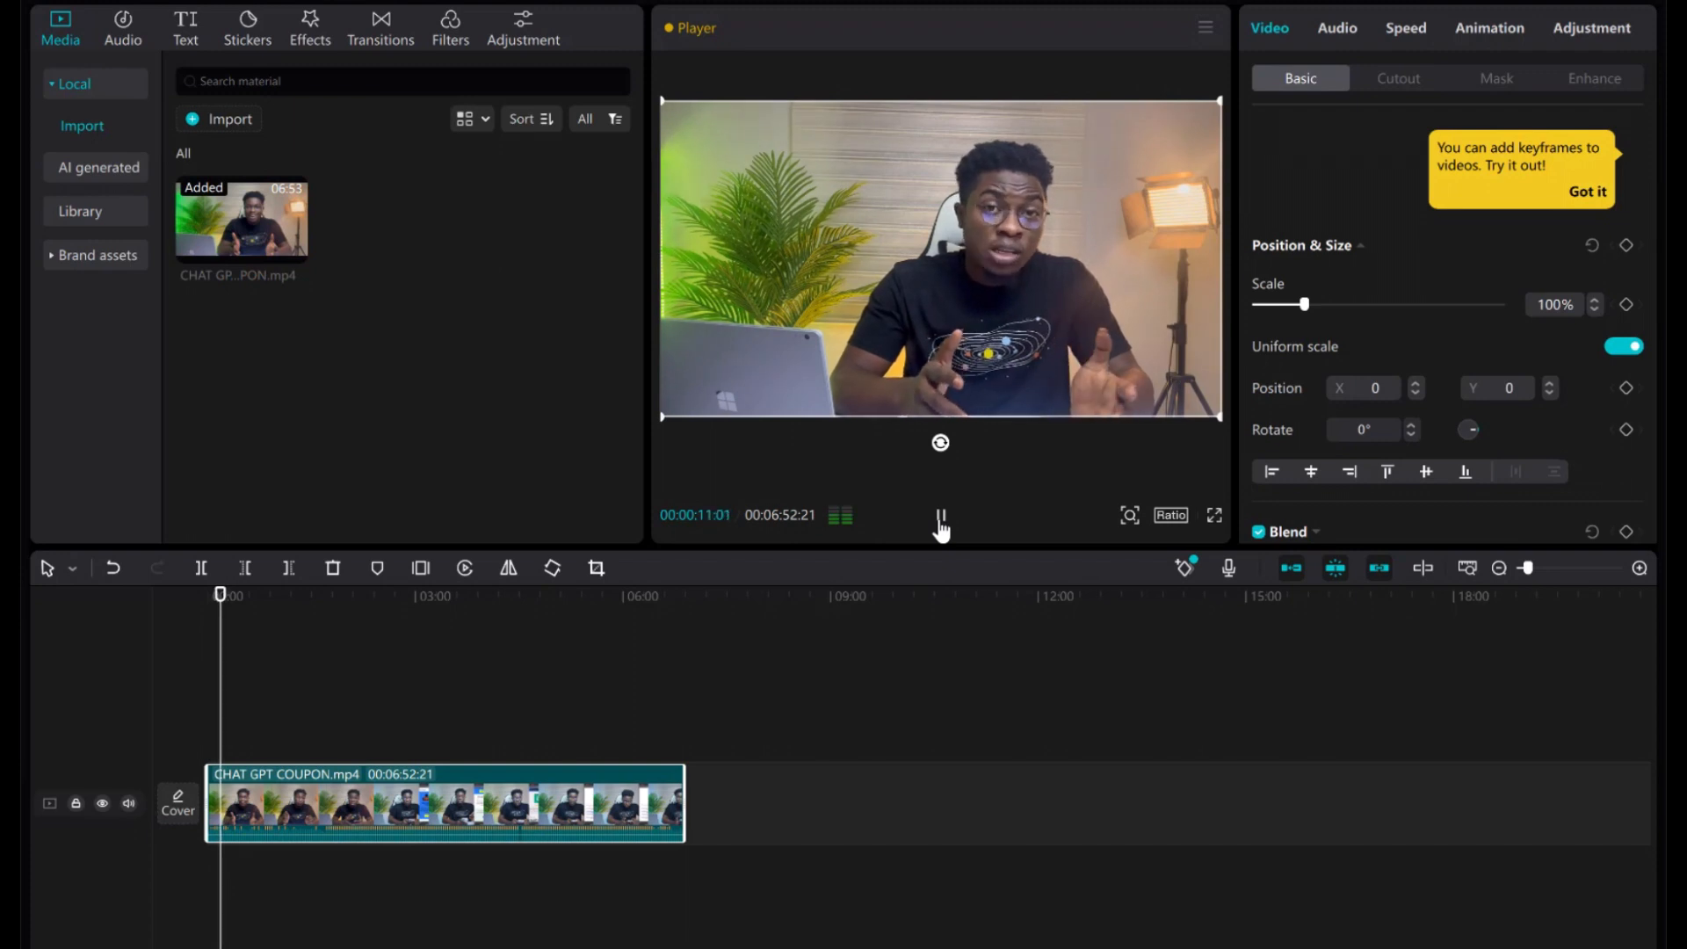
{"action": "left_click", "coordinate": [939, 518]}
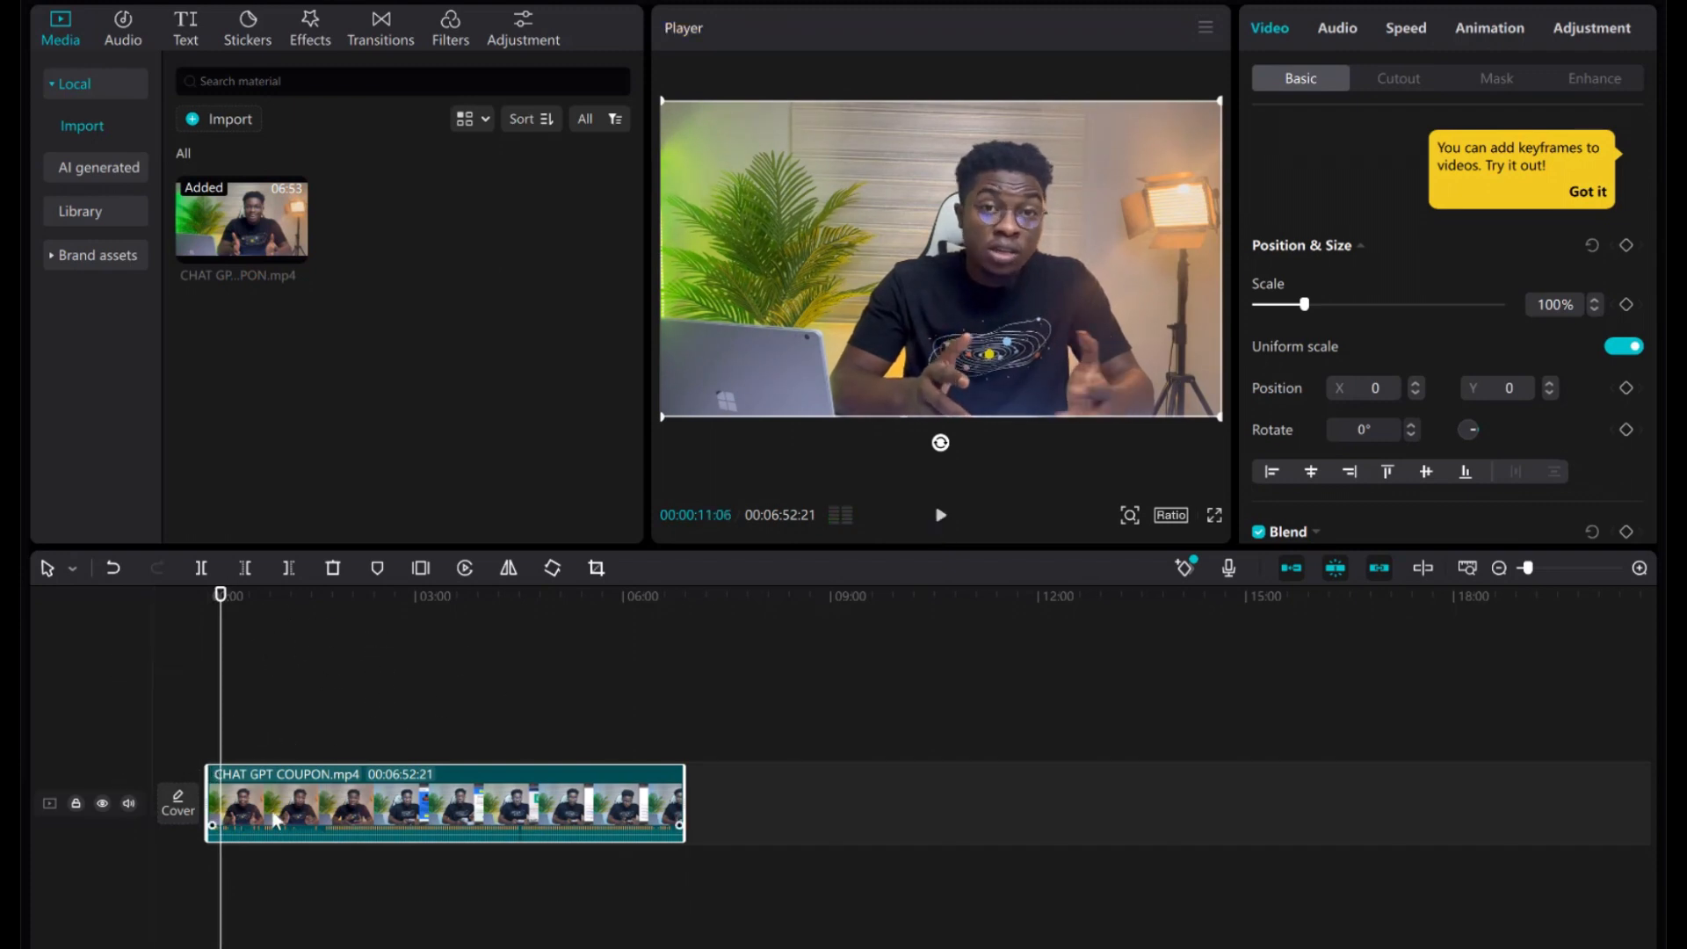
{"action": "left_click", "coordinate": [360, 646]}
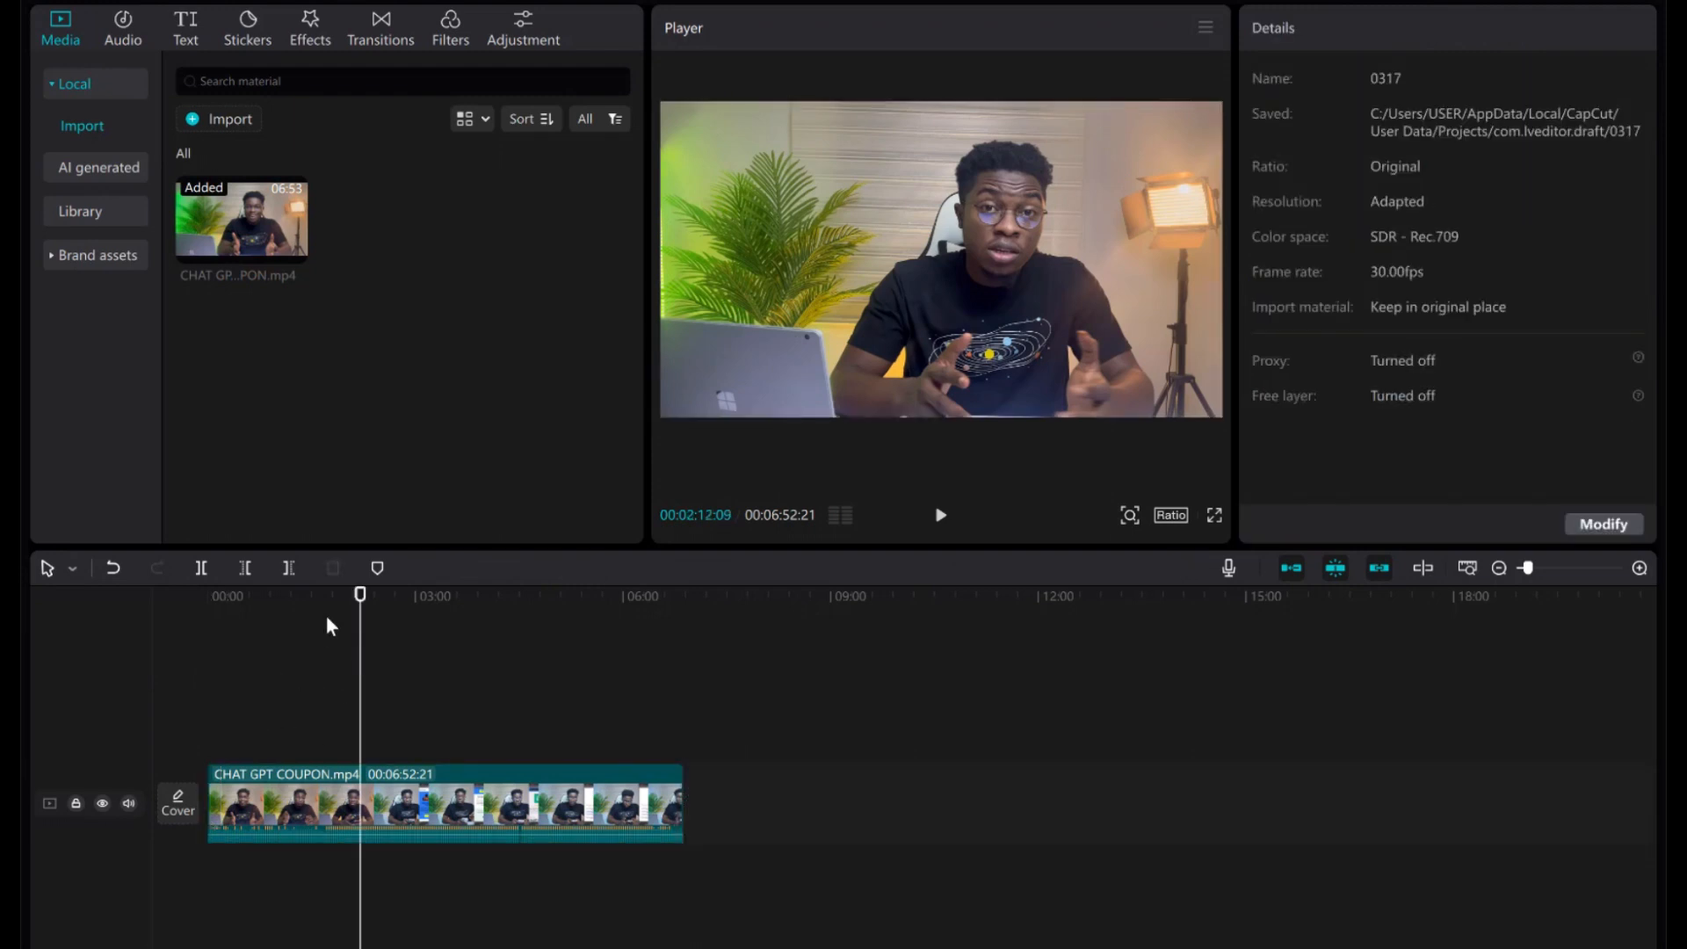
{"action": "left_click", "coordinate": [361, 597]}
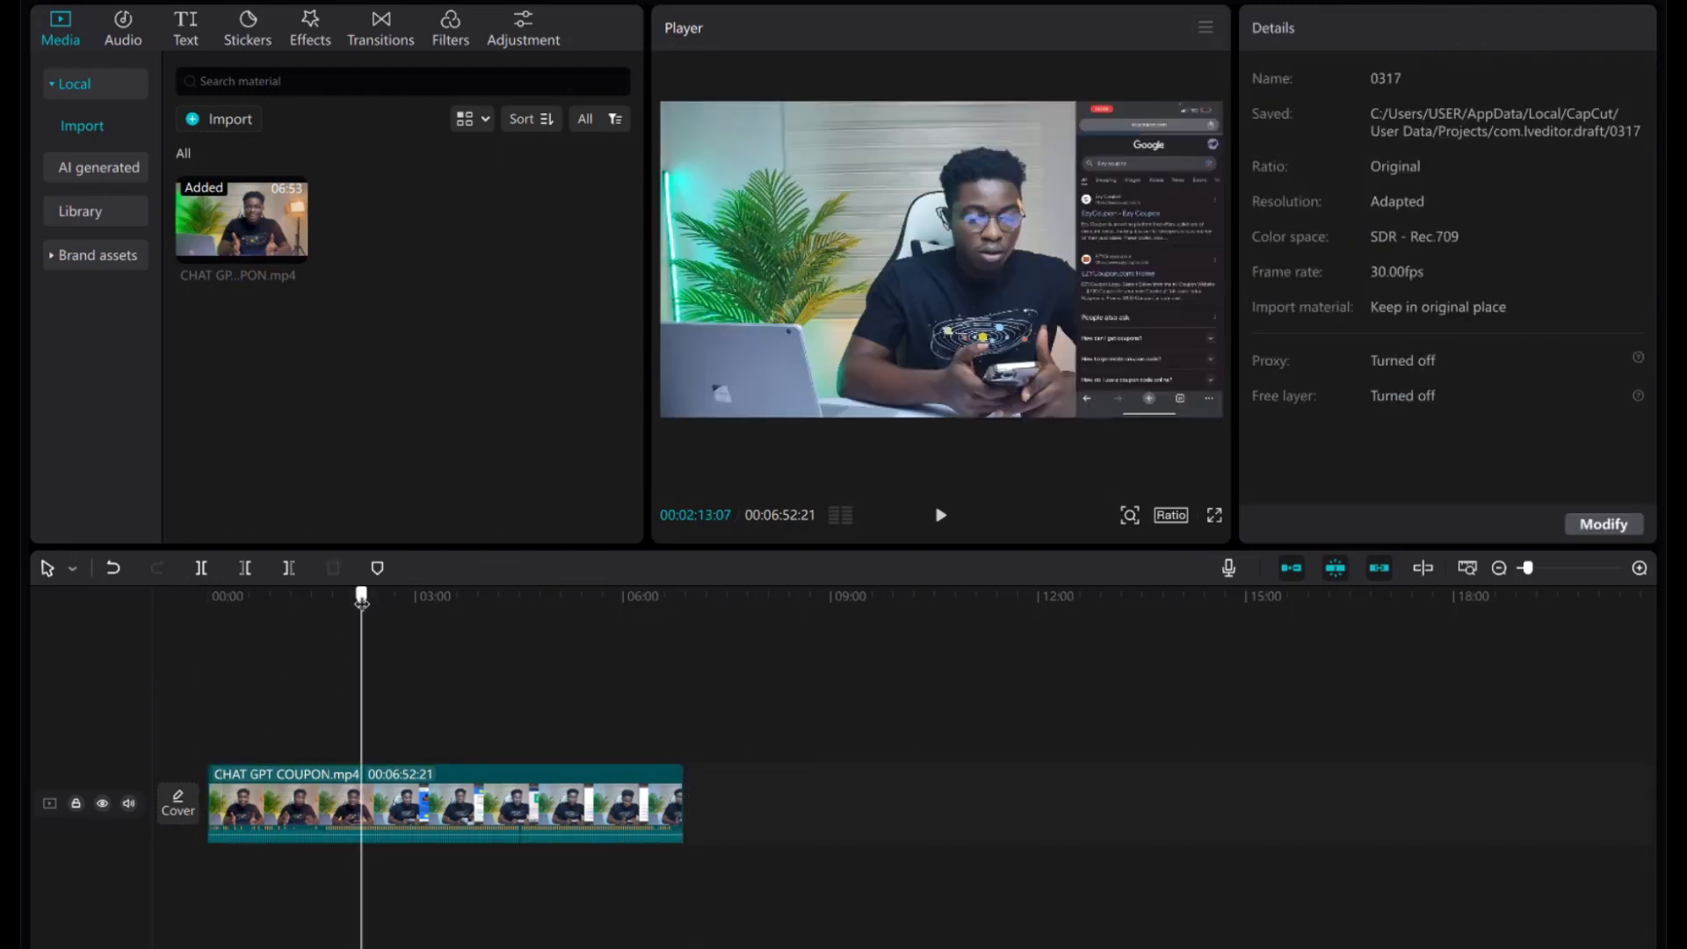
{"action": "left_click_drag", "start_coordinate": [361, 599], "coordinate": [313, 596]}
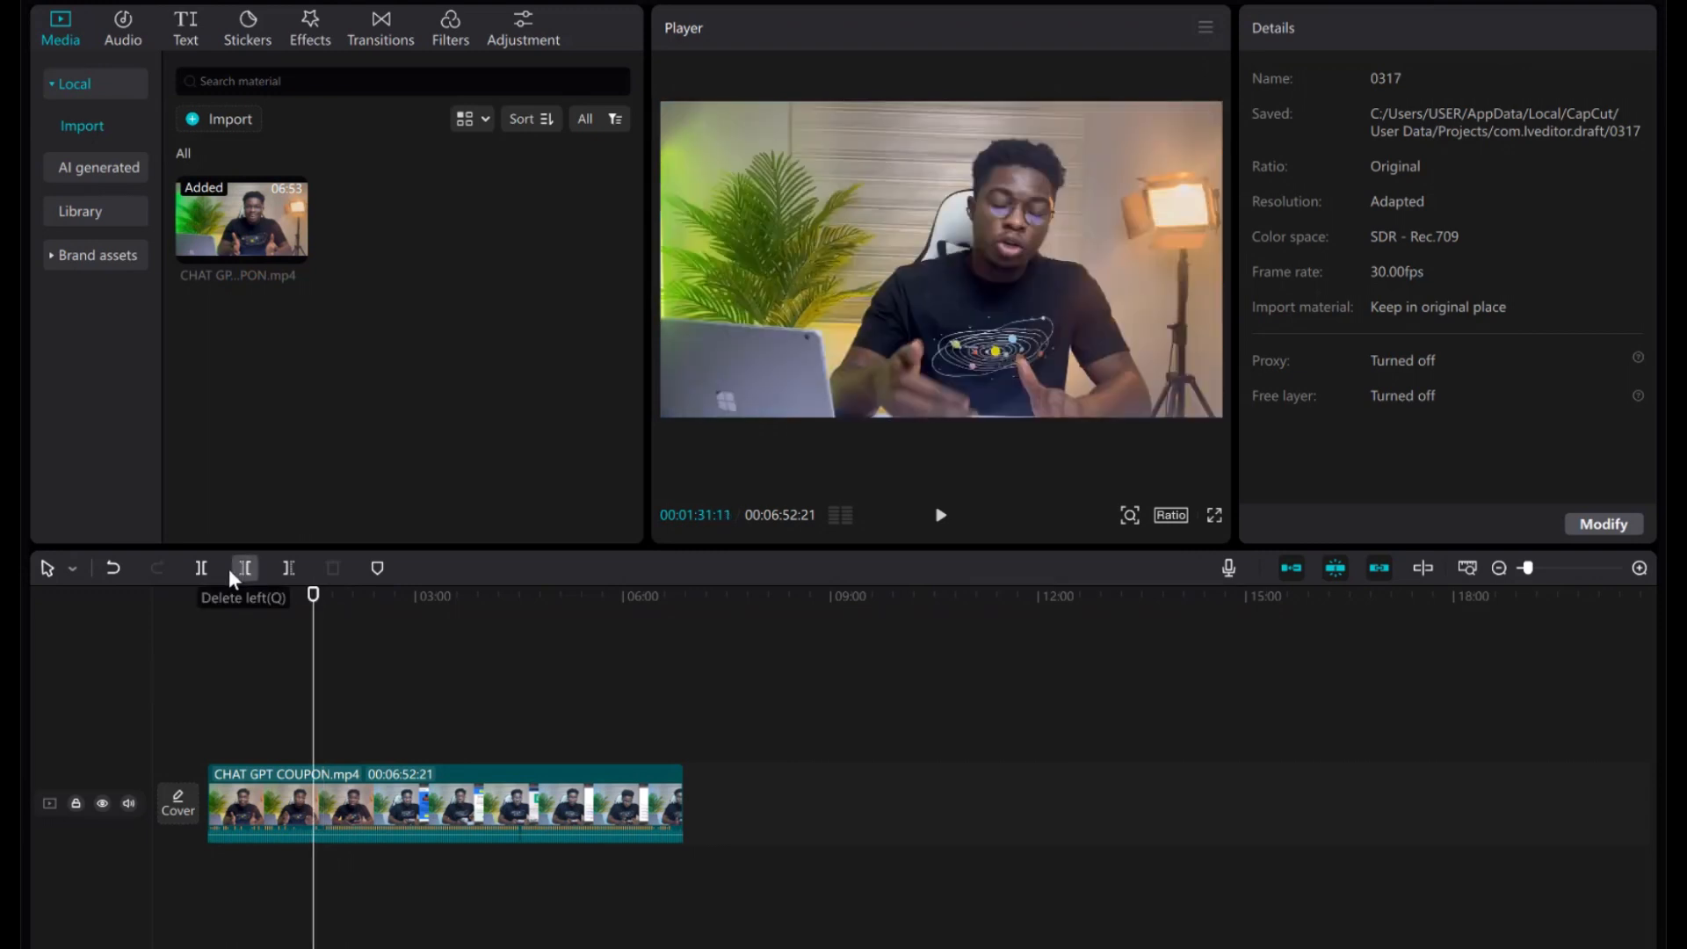
{"action": "left_click", "coordinate": [365, 803]}
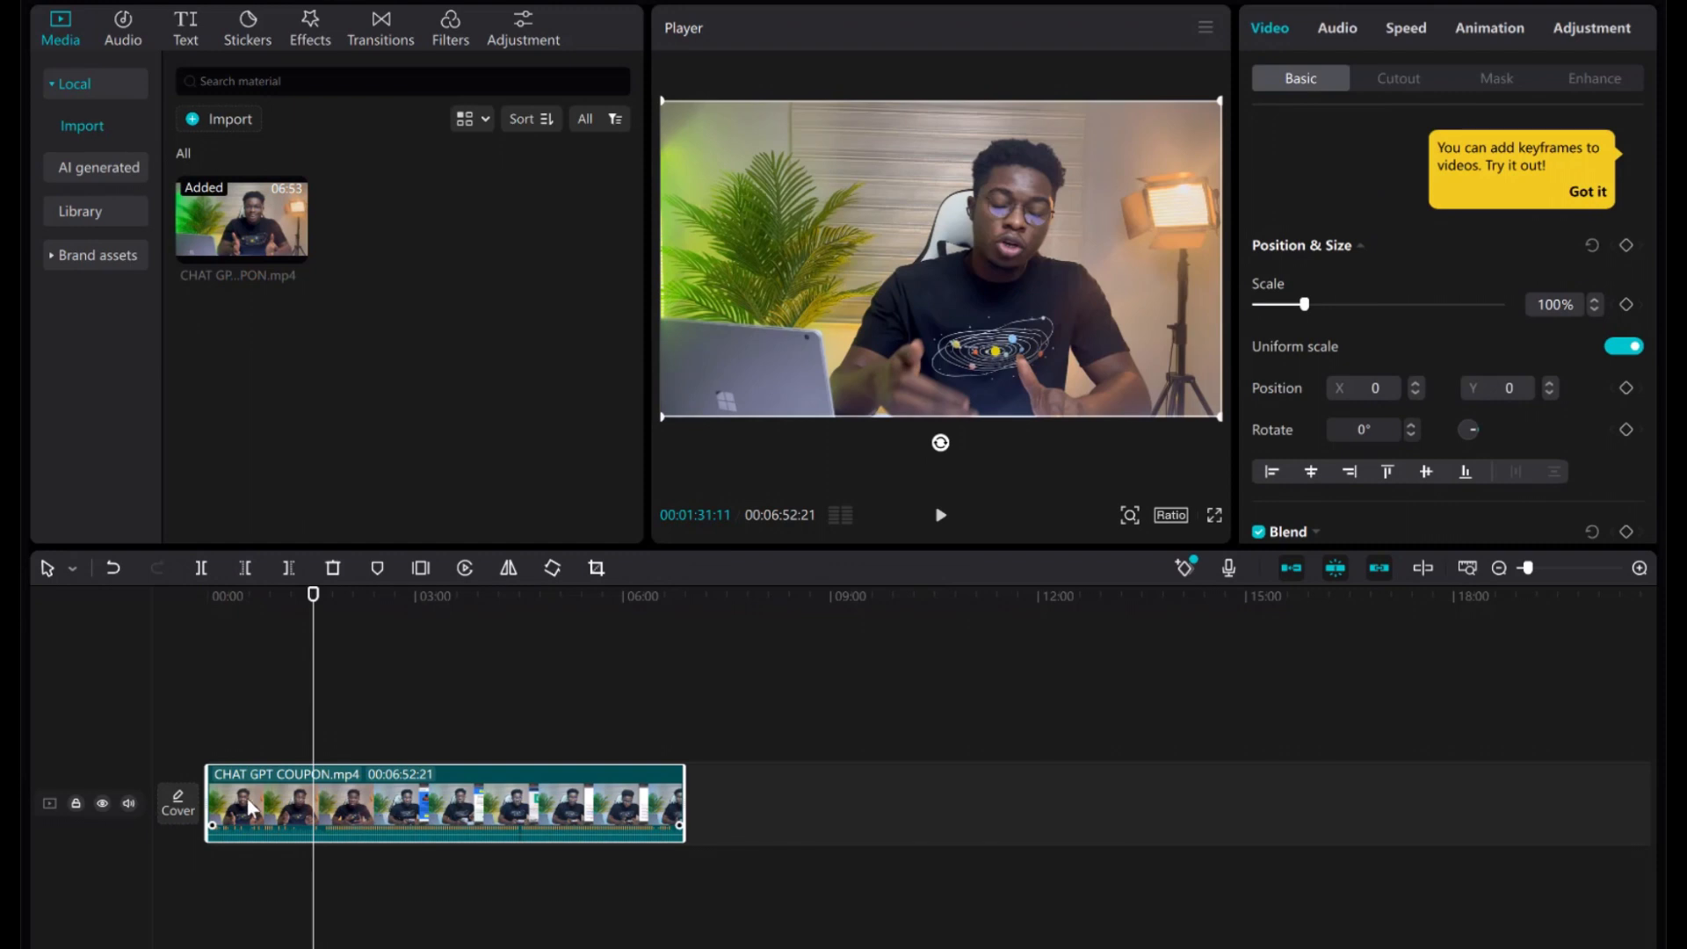
{"action": "left_click", "coordinate": [202, 567]}
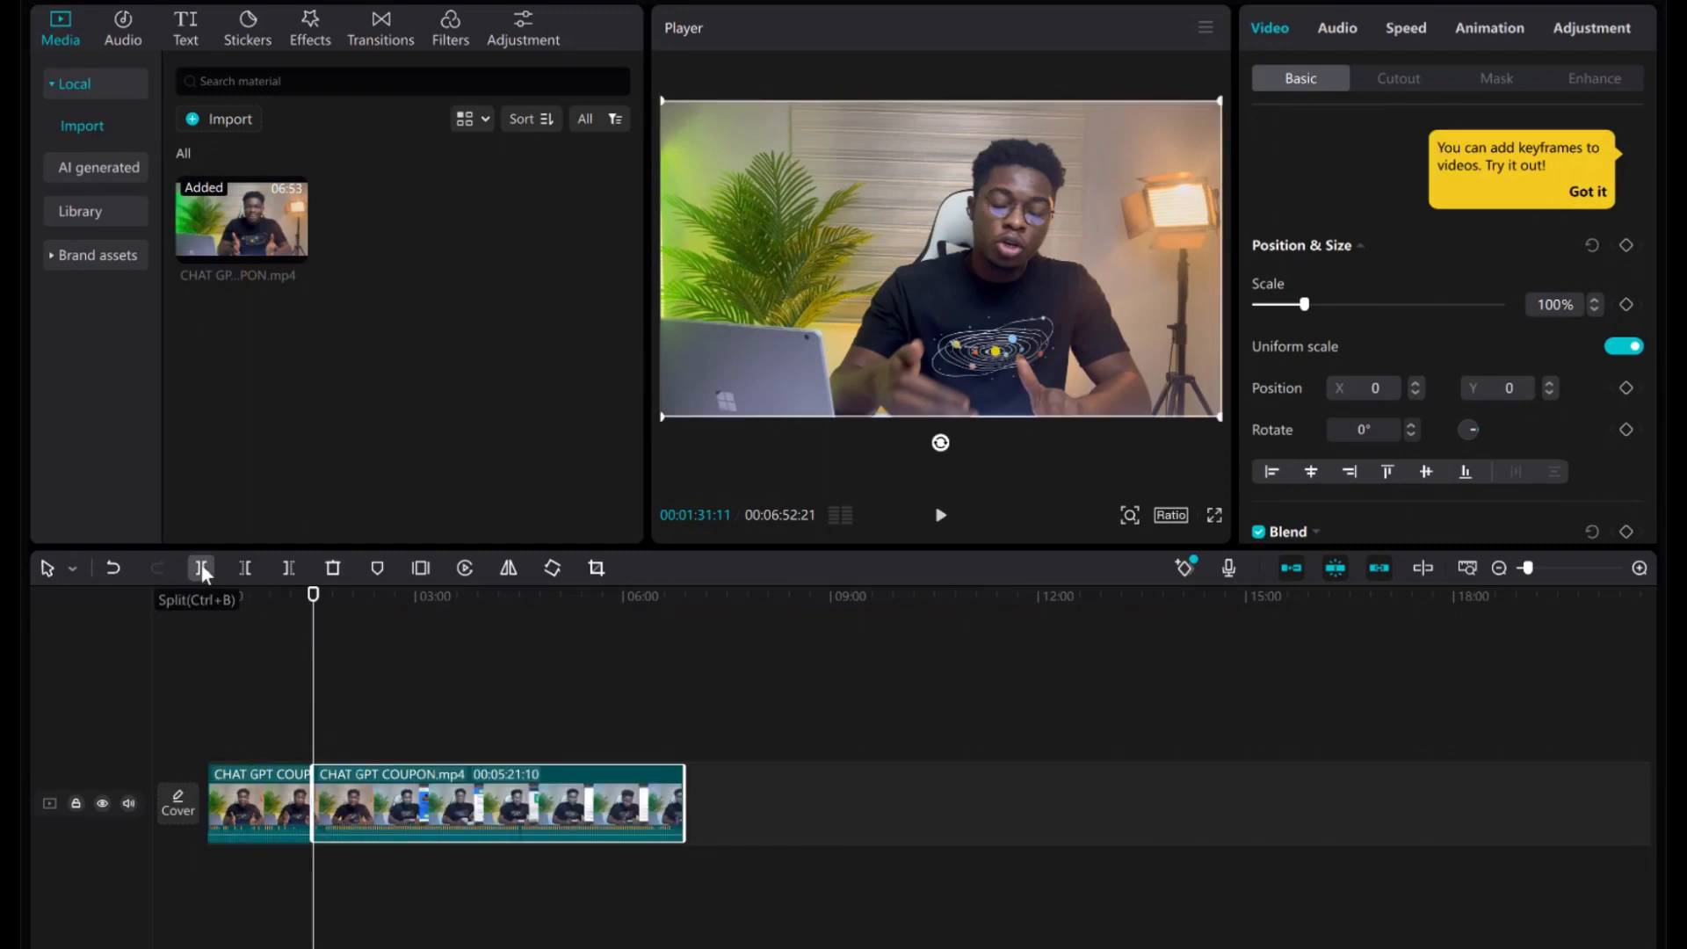
{"action": "left_click", "coordinate": [251, 798]}
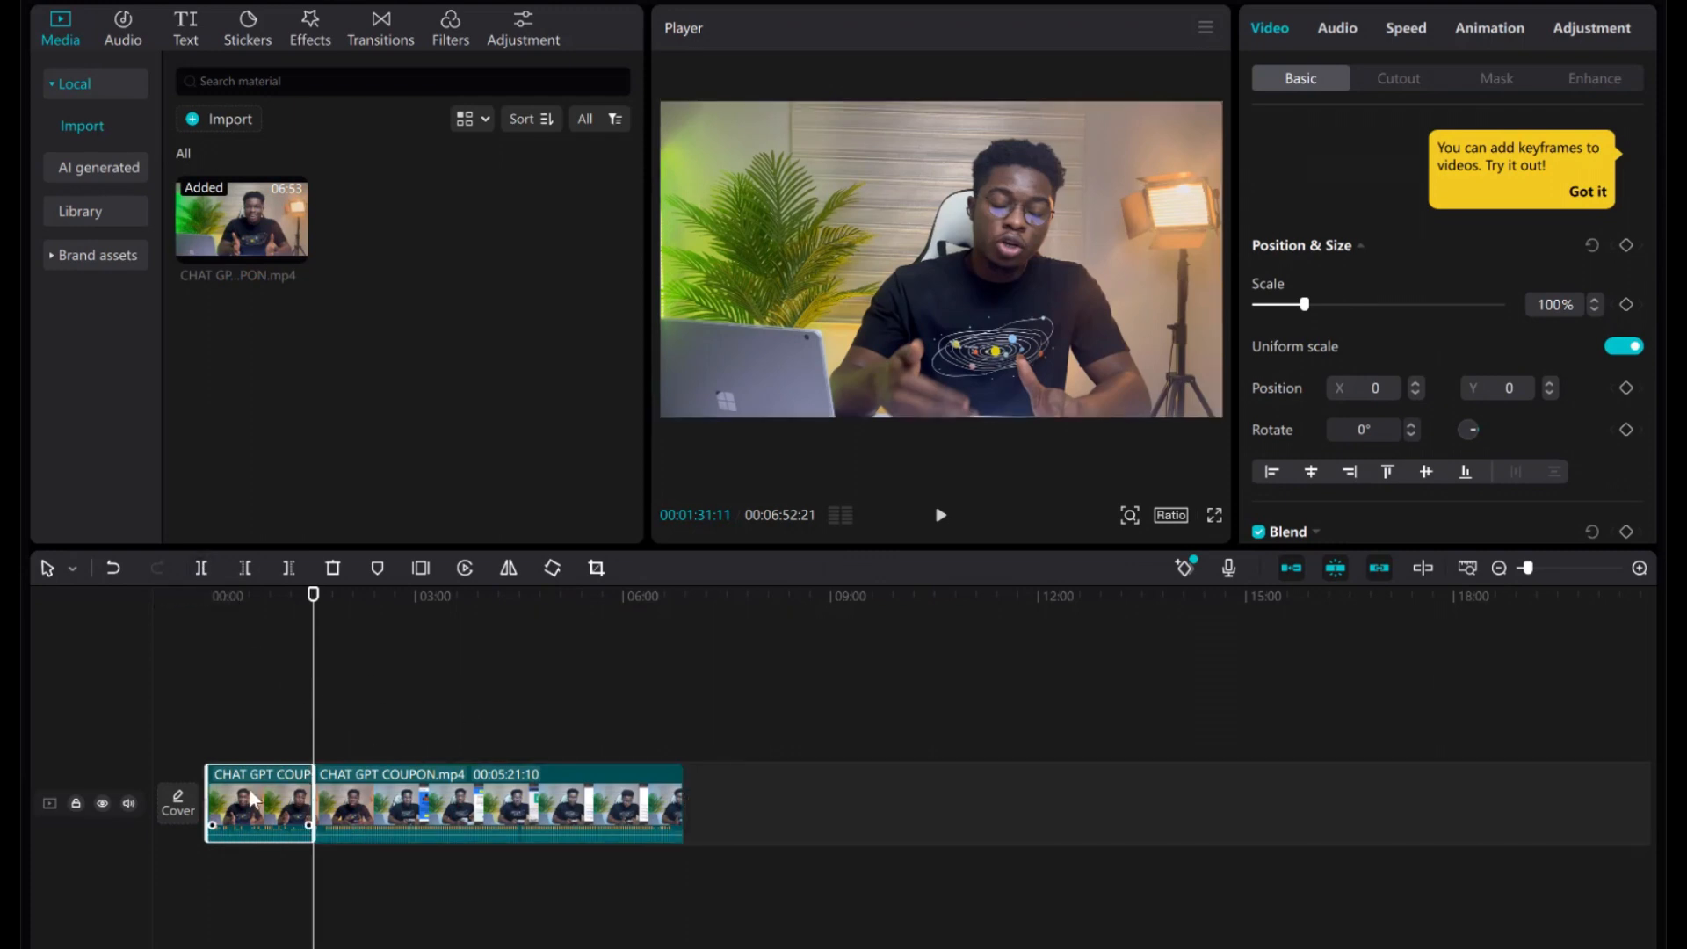
{"action": "left_click", "coordinate": [428, 804]}
{"action": "left_click", "coordinate": [273, 784]}
{"action": "key", "text": "Delete"}
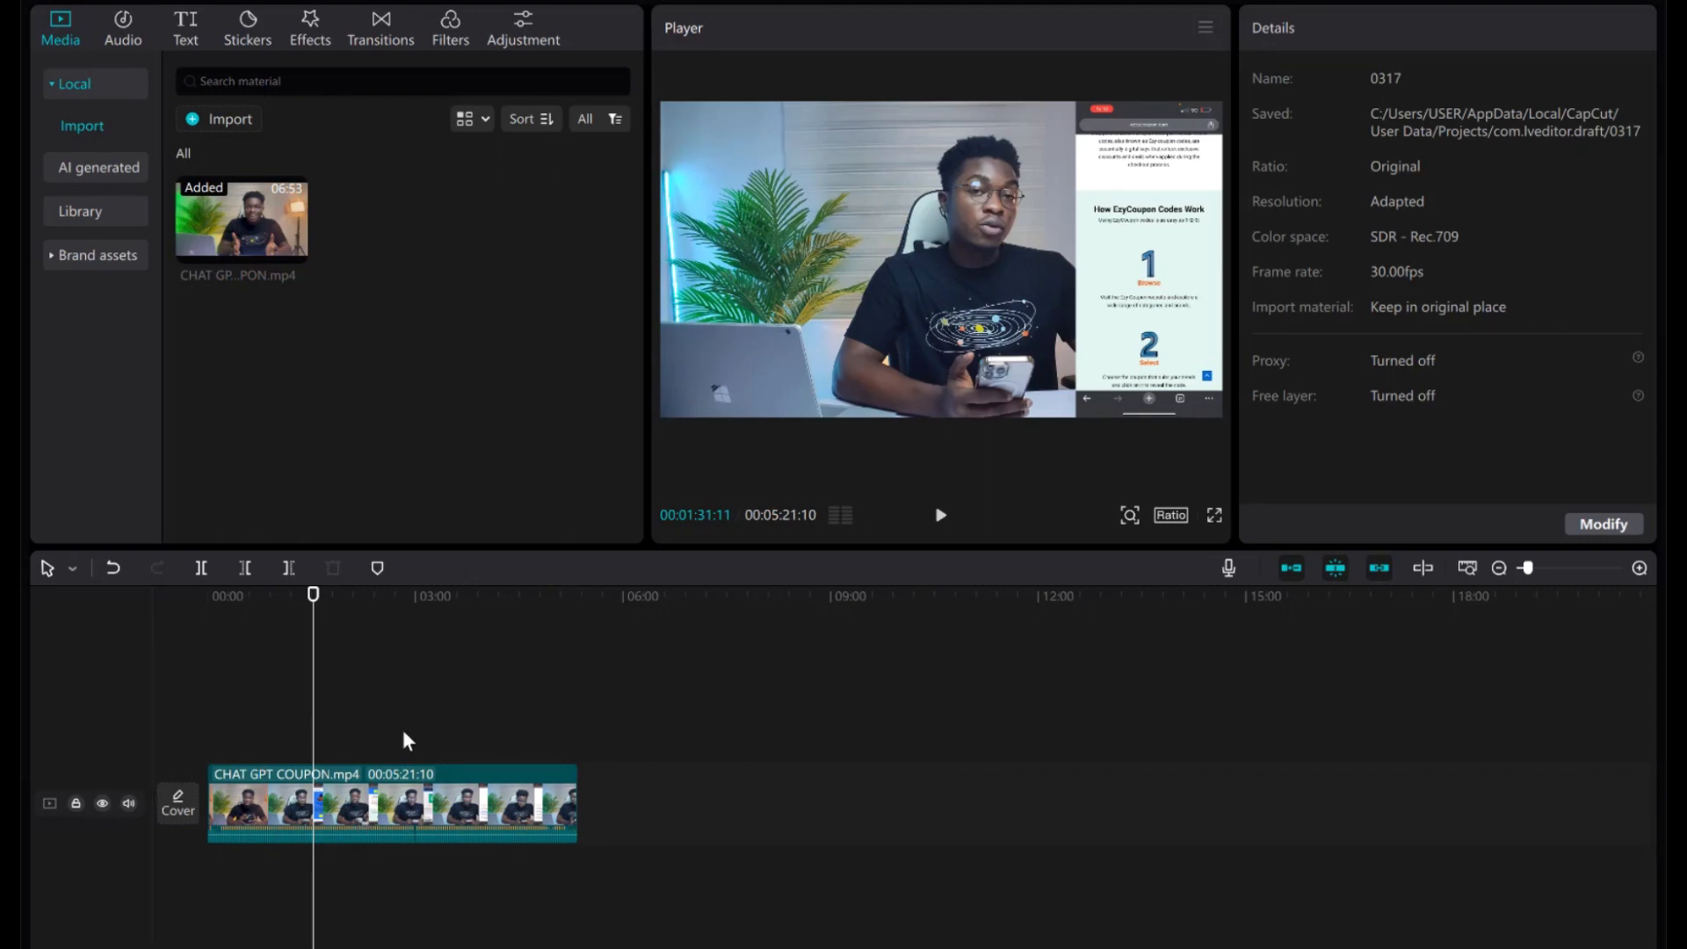
{"action": "key", "text": "ctrl+z"}
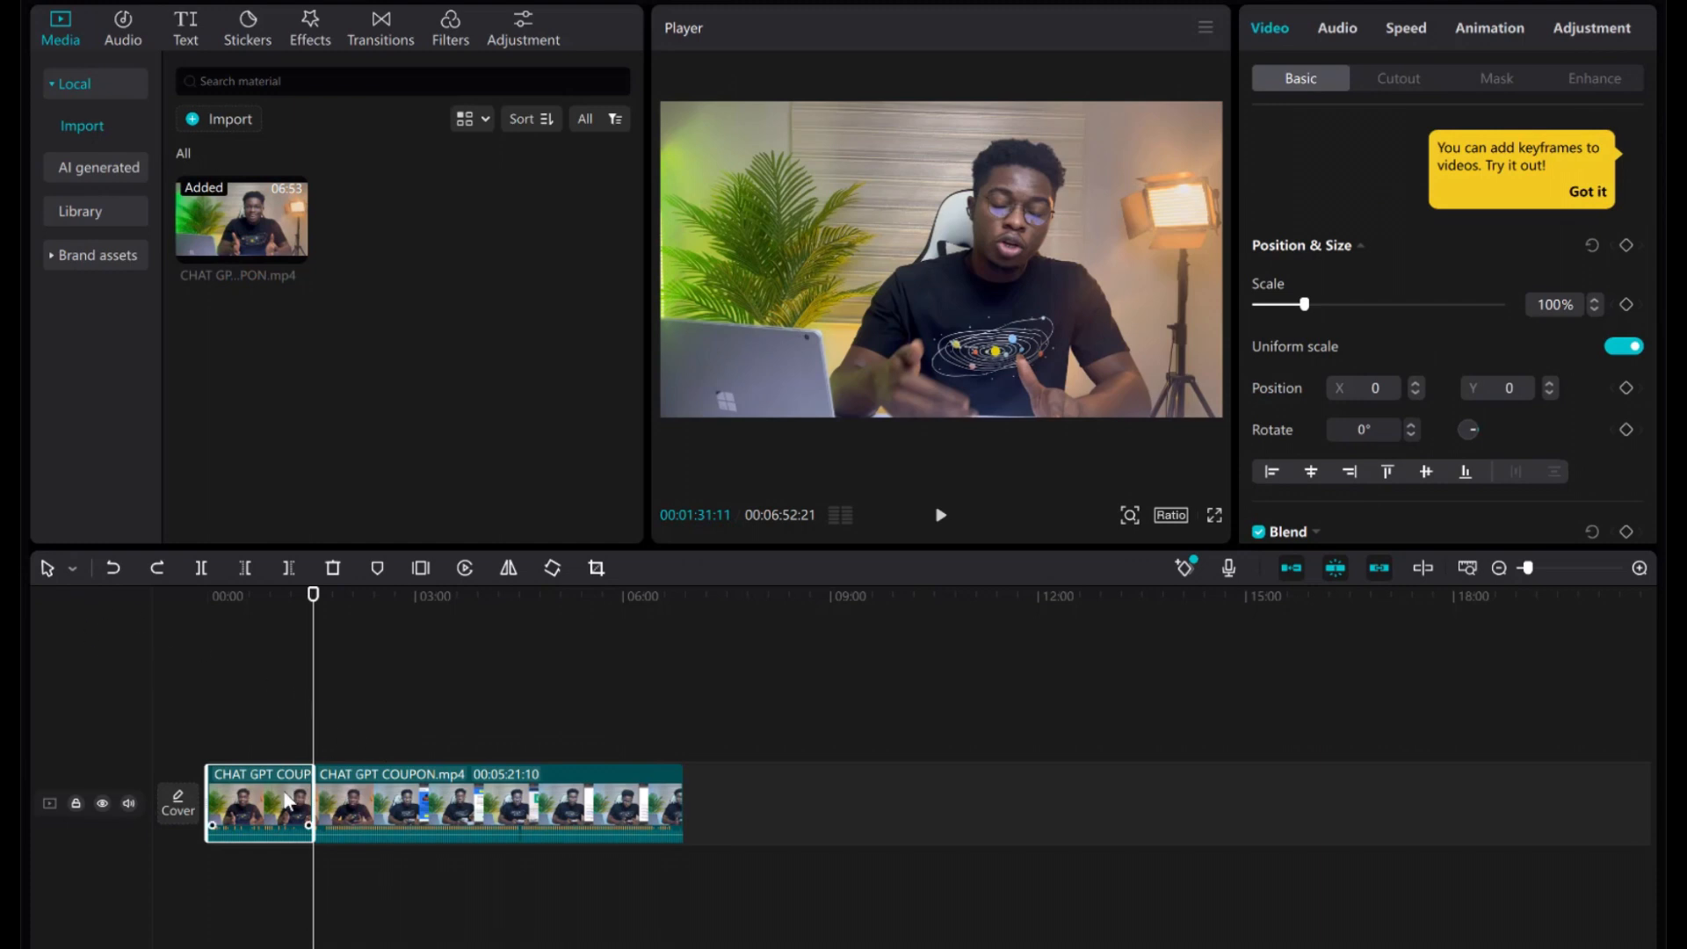
{"action": "key", "text": "Delete"}
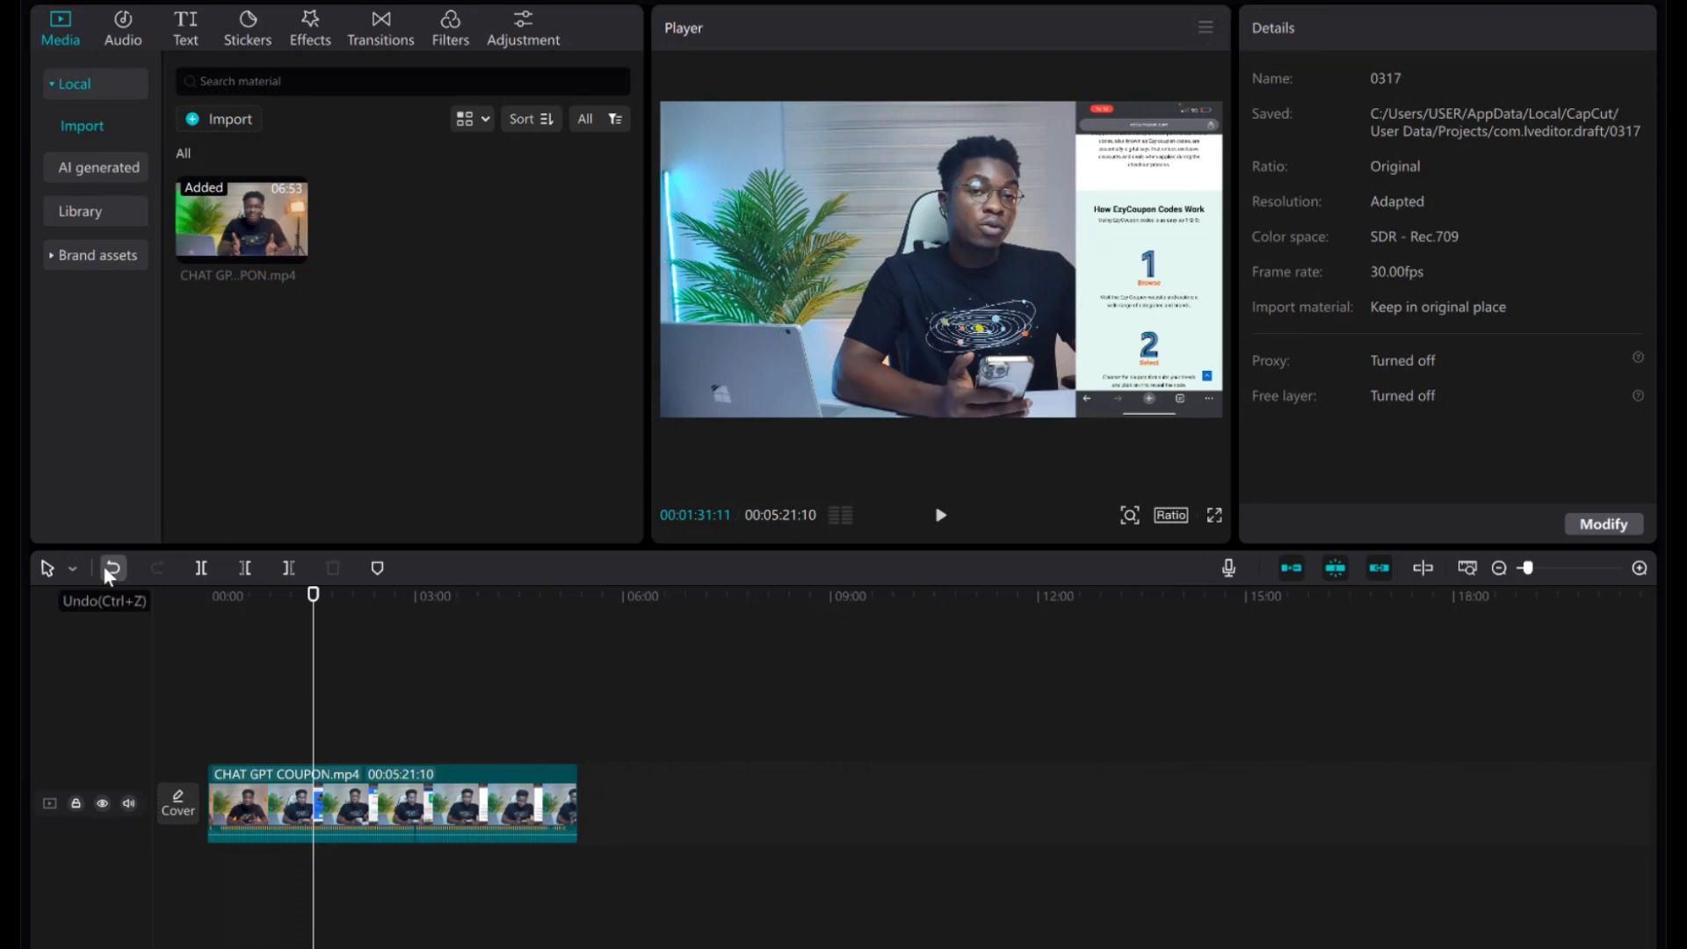
{"action": "left_click", "coordinate": [107, 570]}
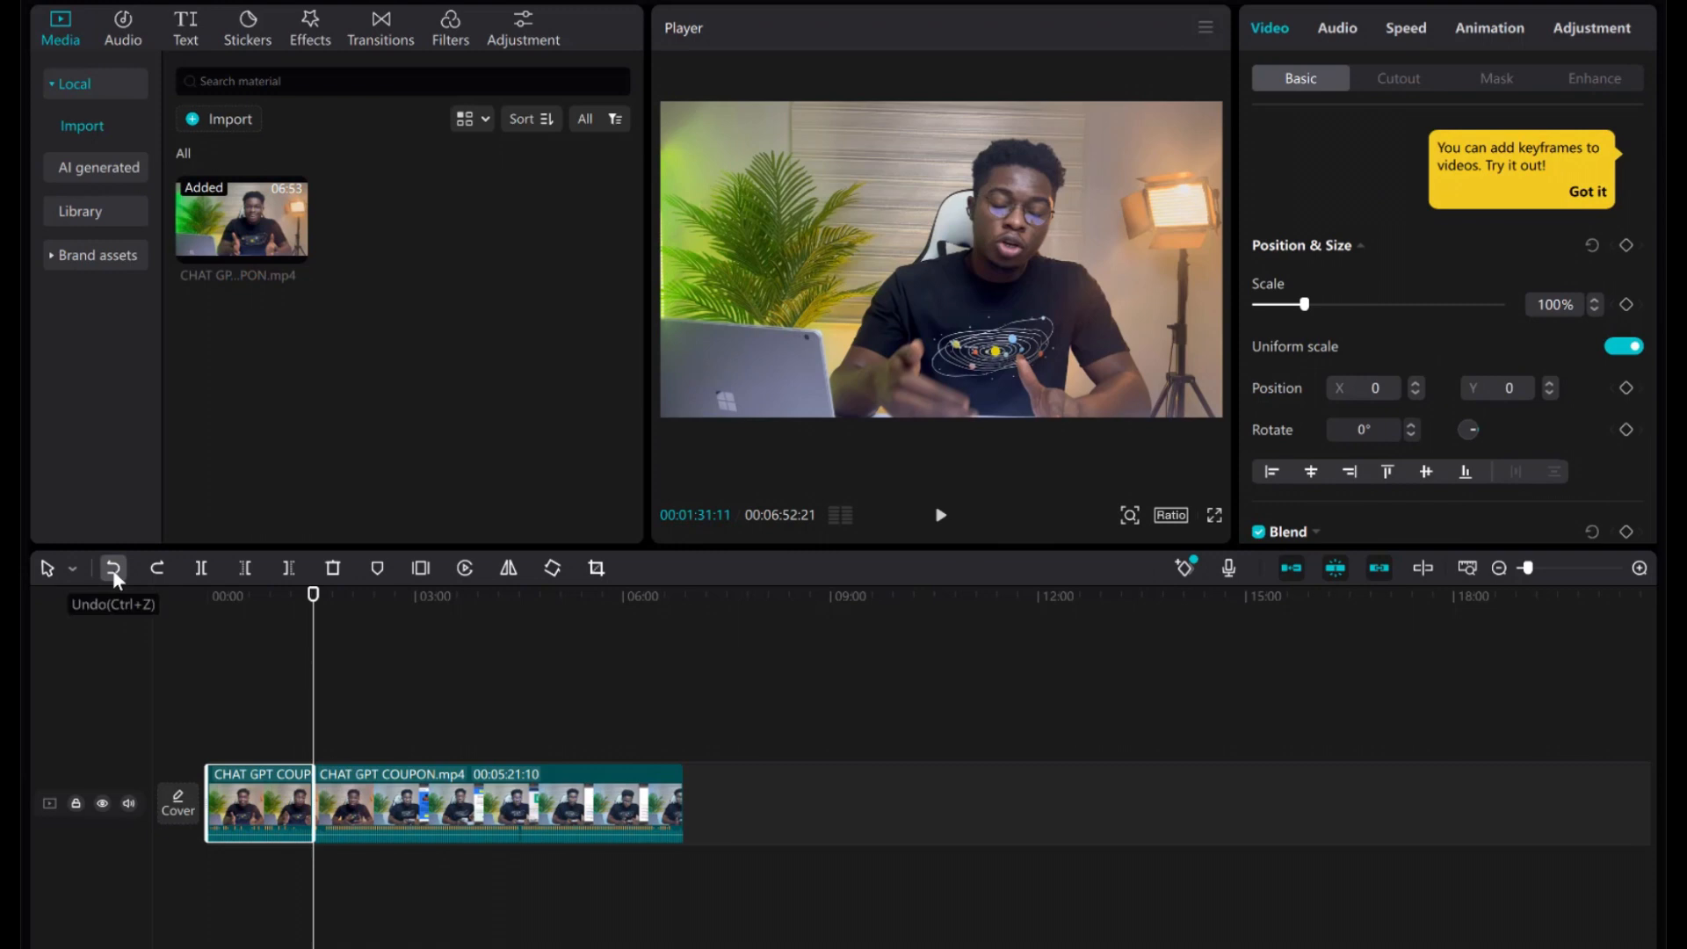
{"action": "left_click", "coordinate": [113, 569]}
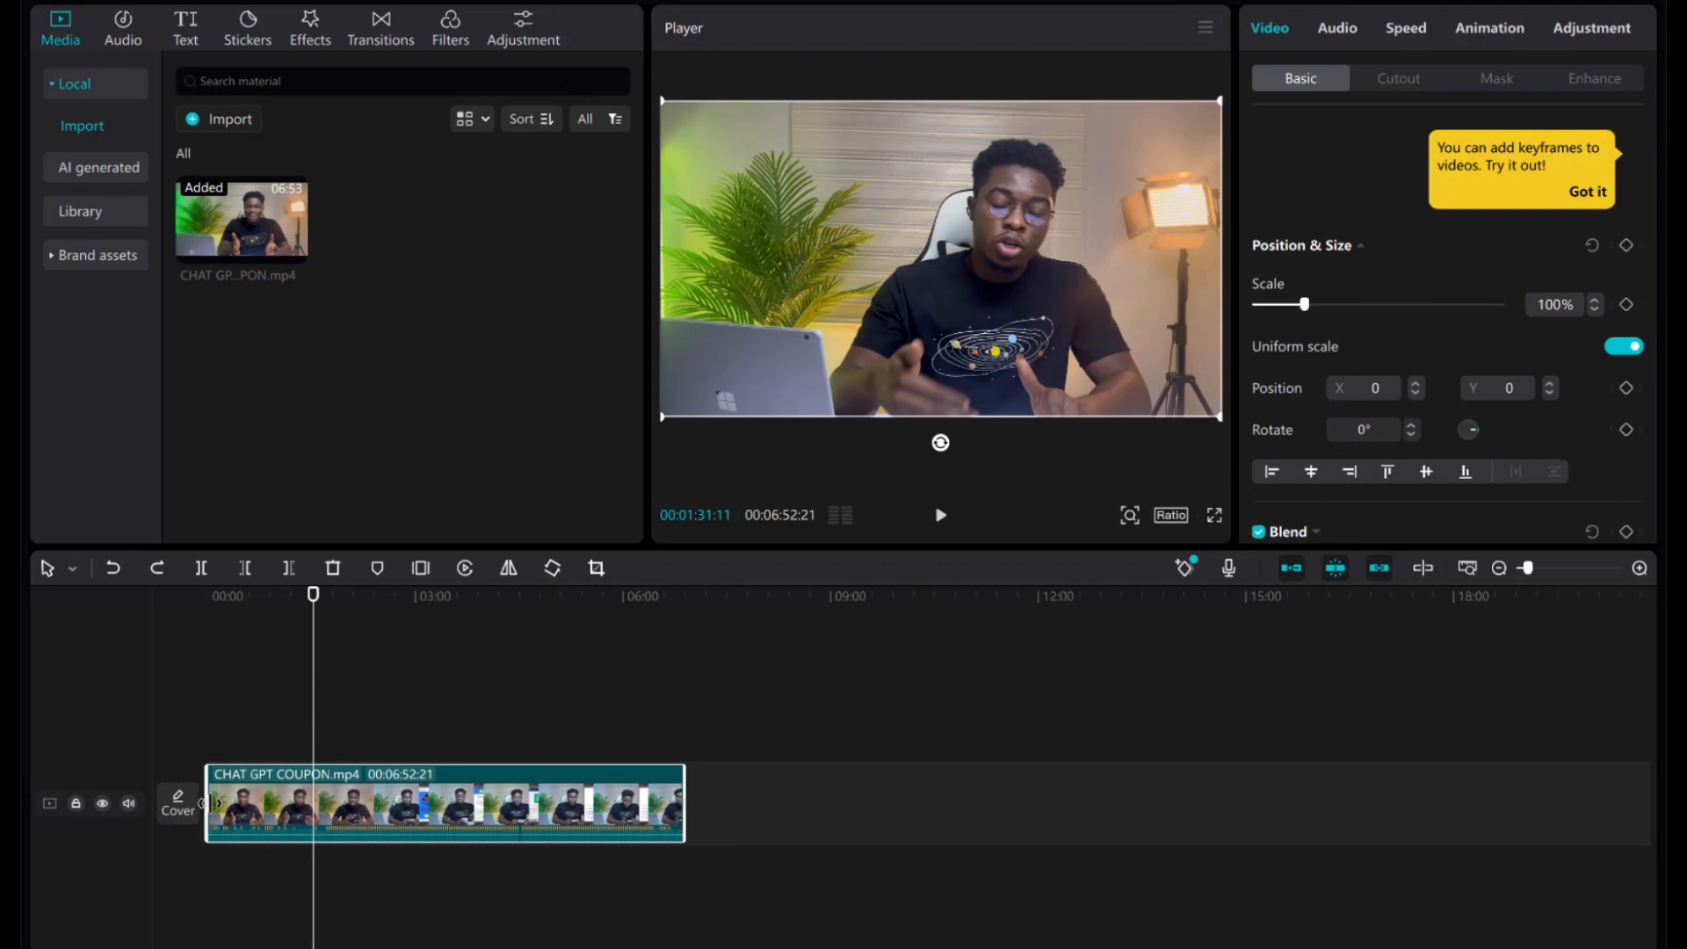
{"action": "left_click", "coordinate": [251, 569]}
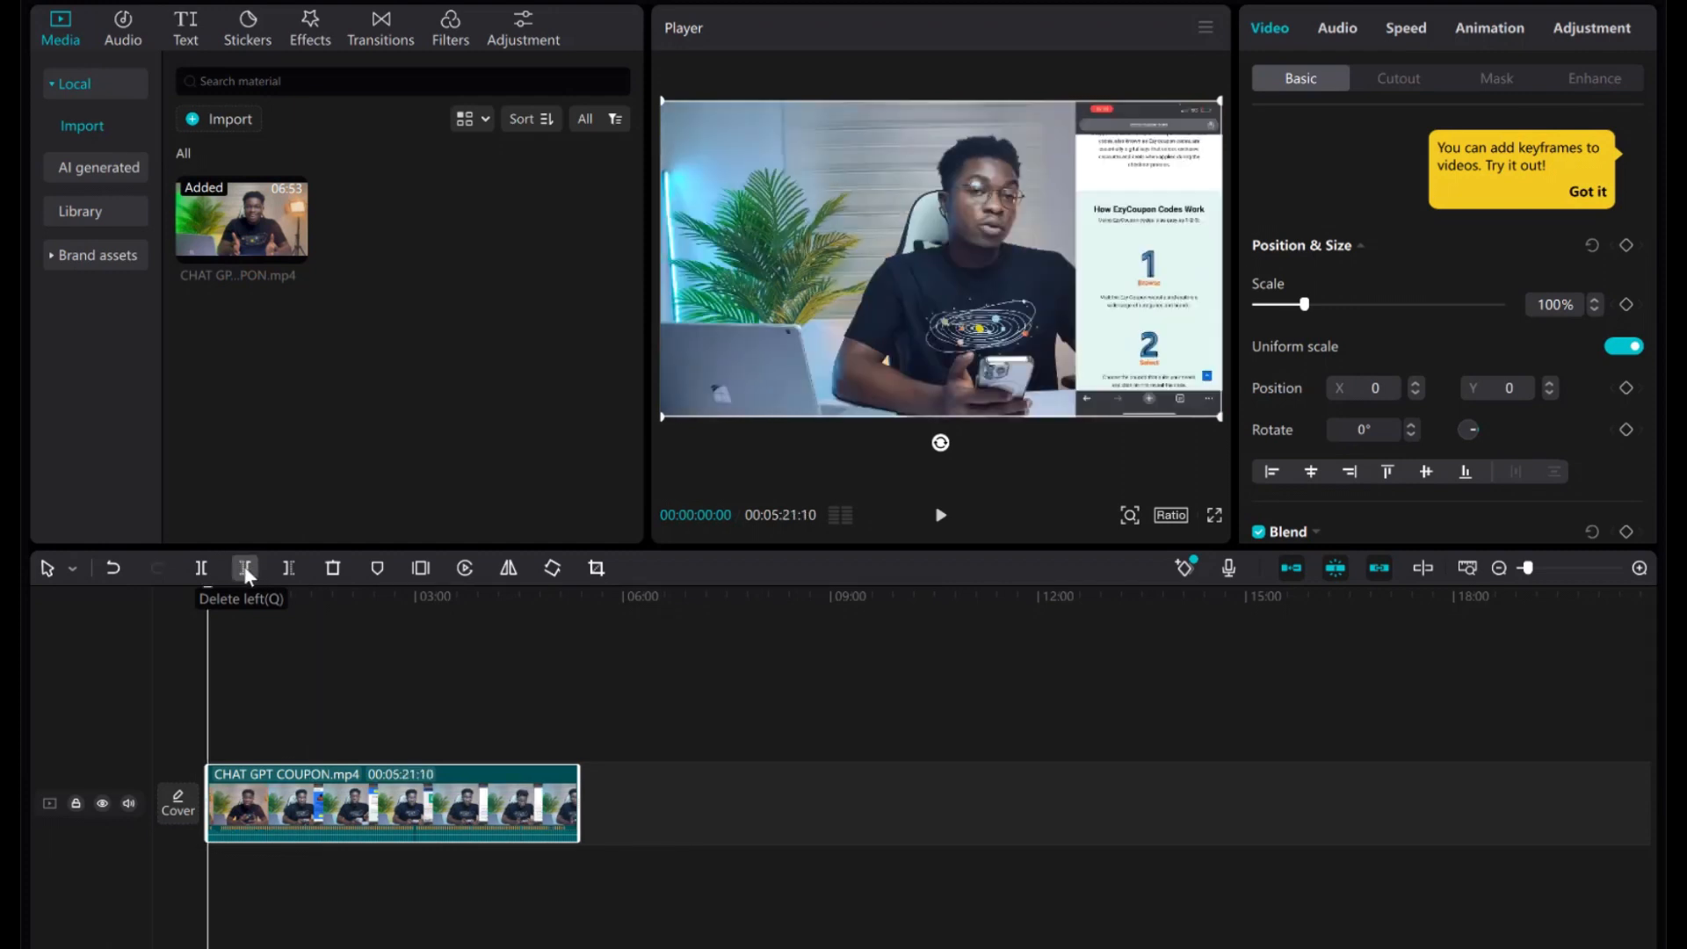
{"action": "left_click", "coordinate": [114, 568]}
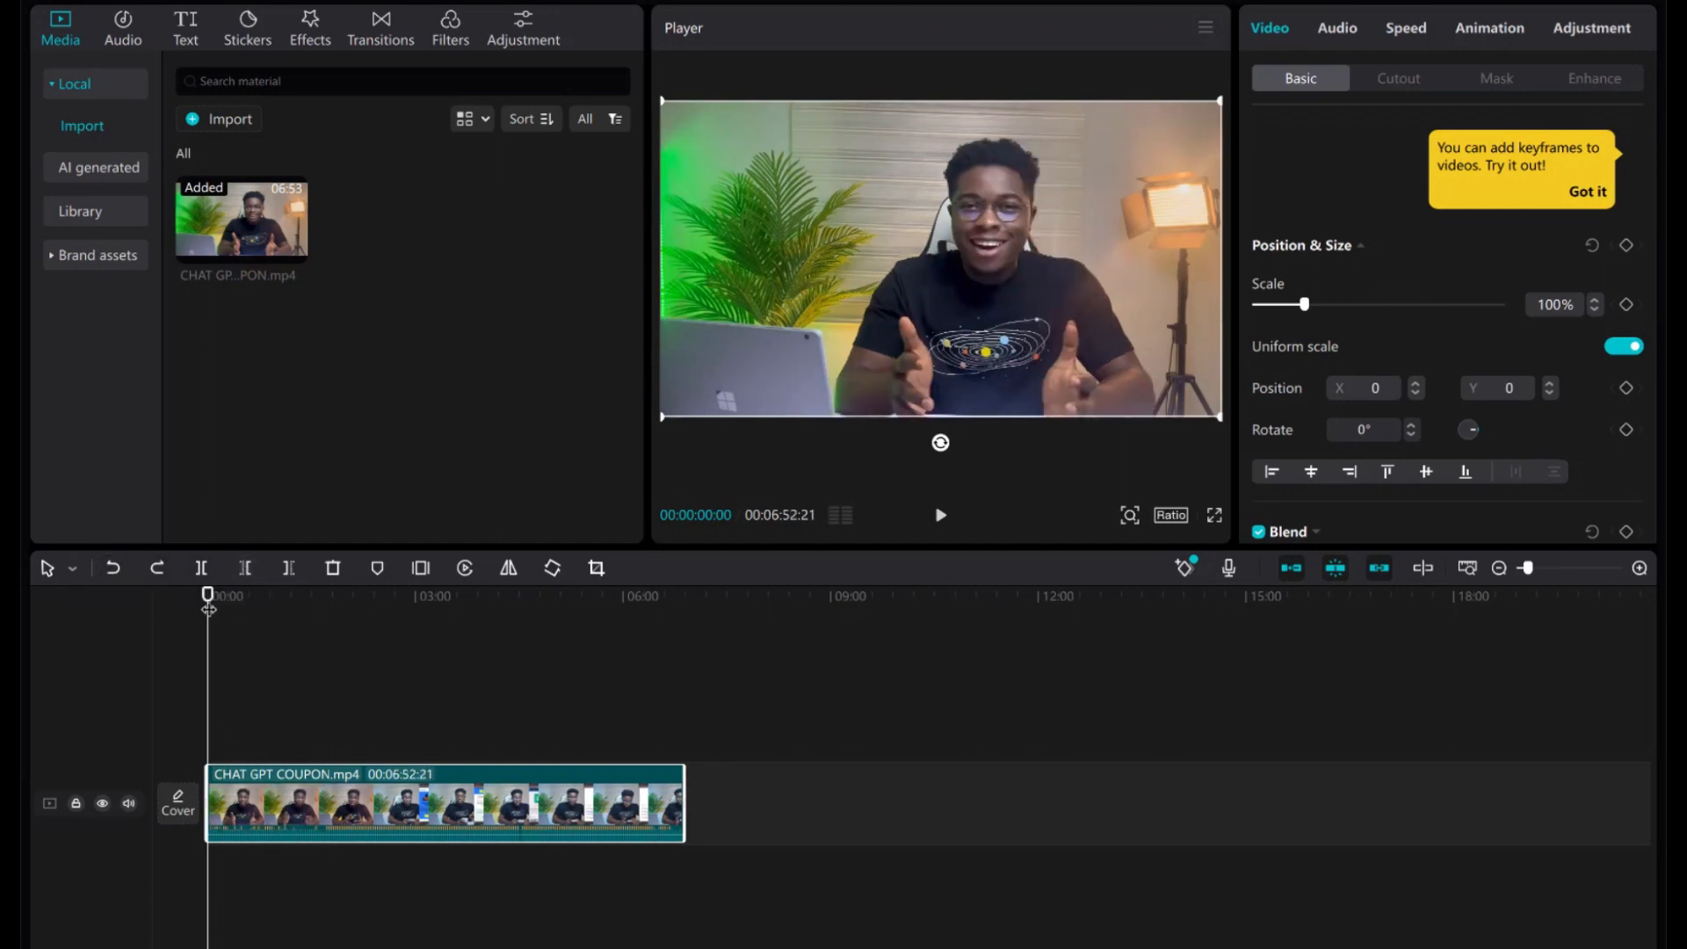
{"action": "left_click_drag", "start_coordinate": [209, 609], "coordinate": [270, 604]}
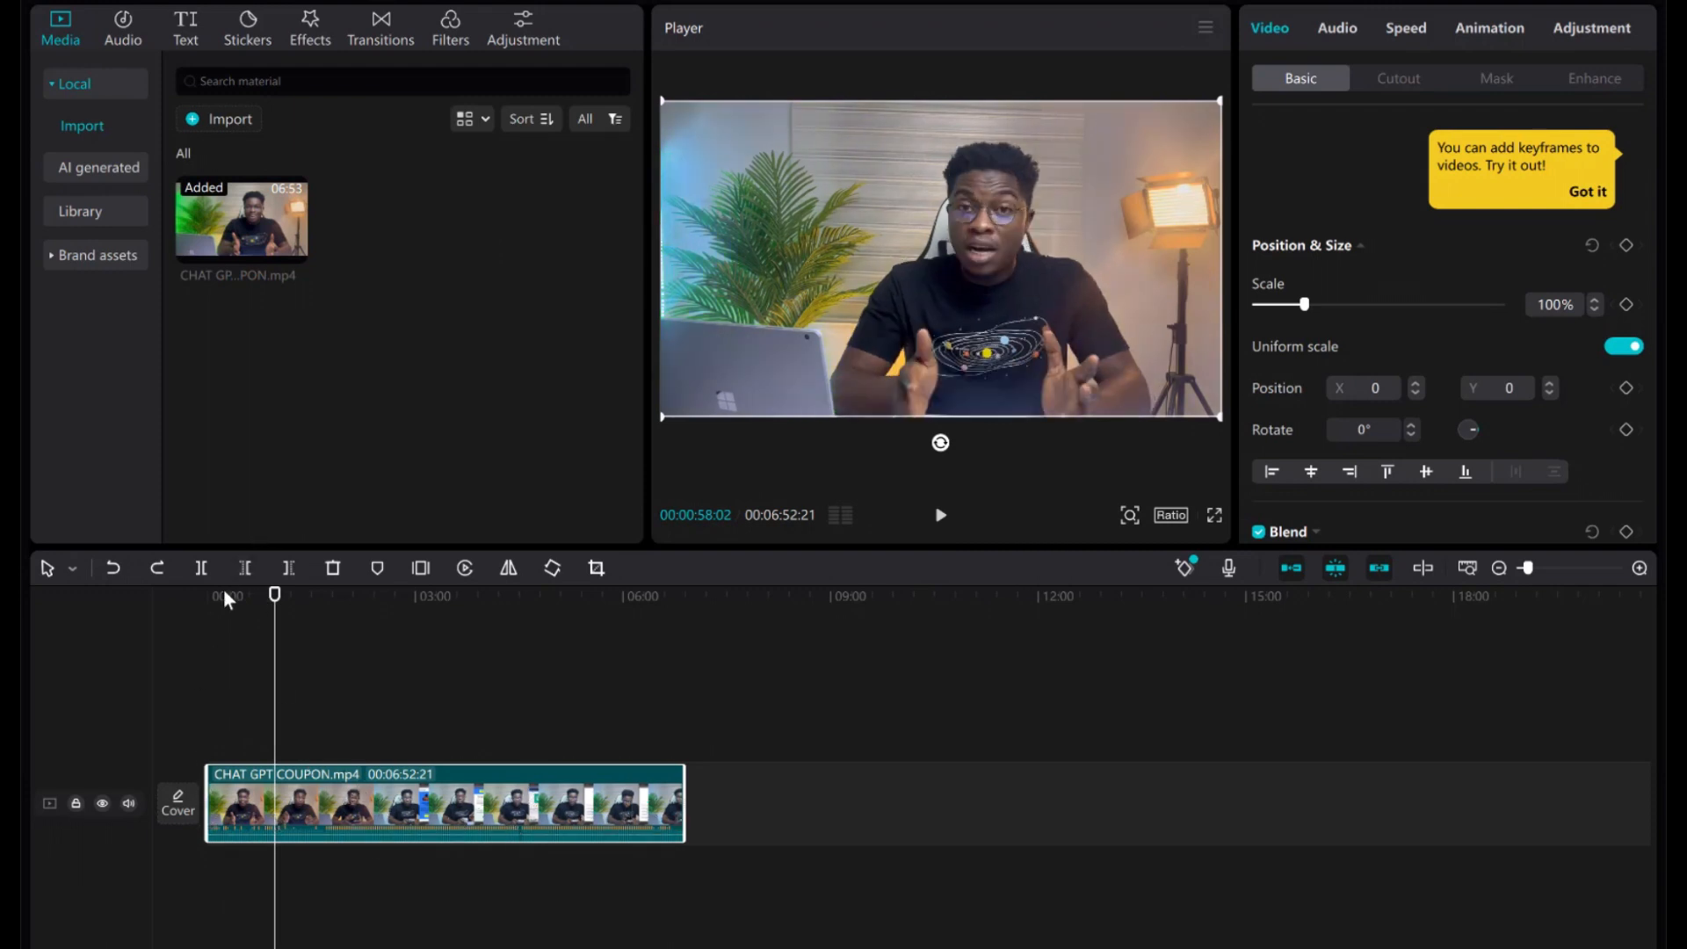
{"action": "left_click", "coordinate": [246, 567]}
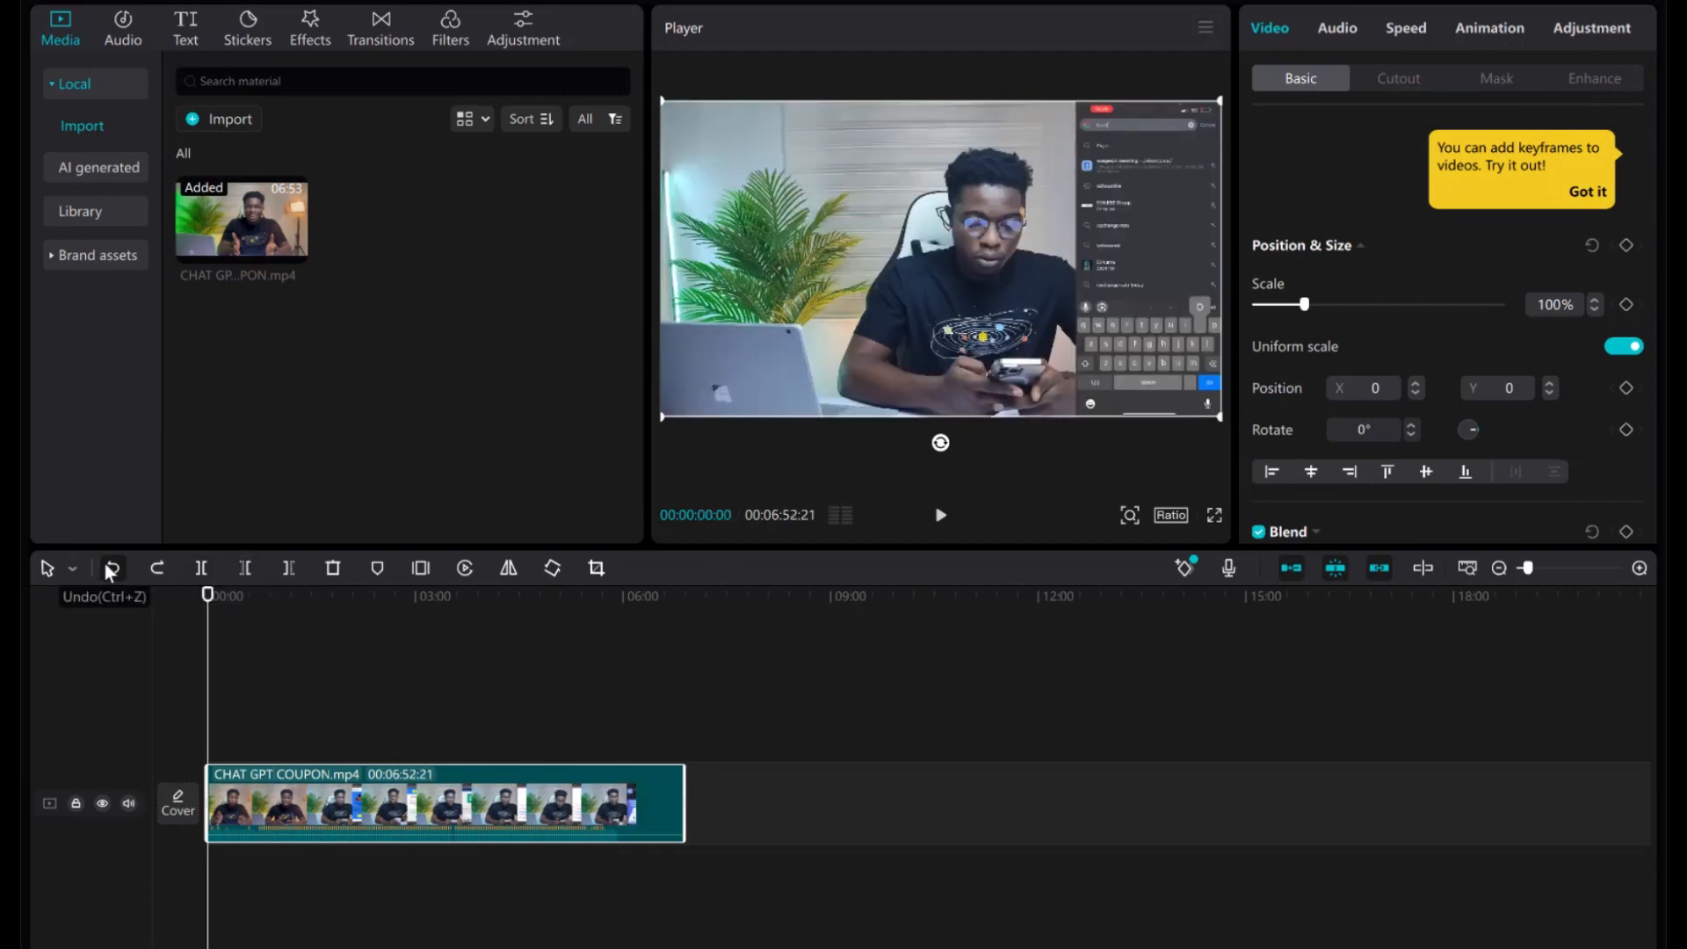
{"action": "left_click", "coordinate": [112, 567]}
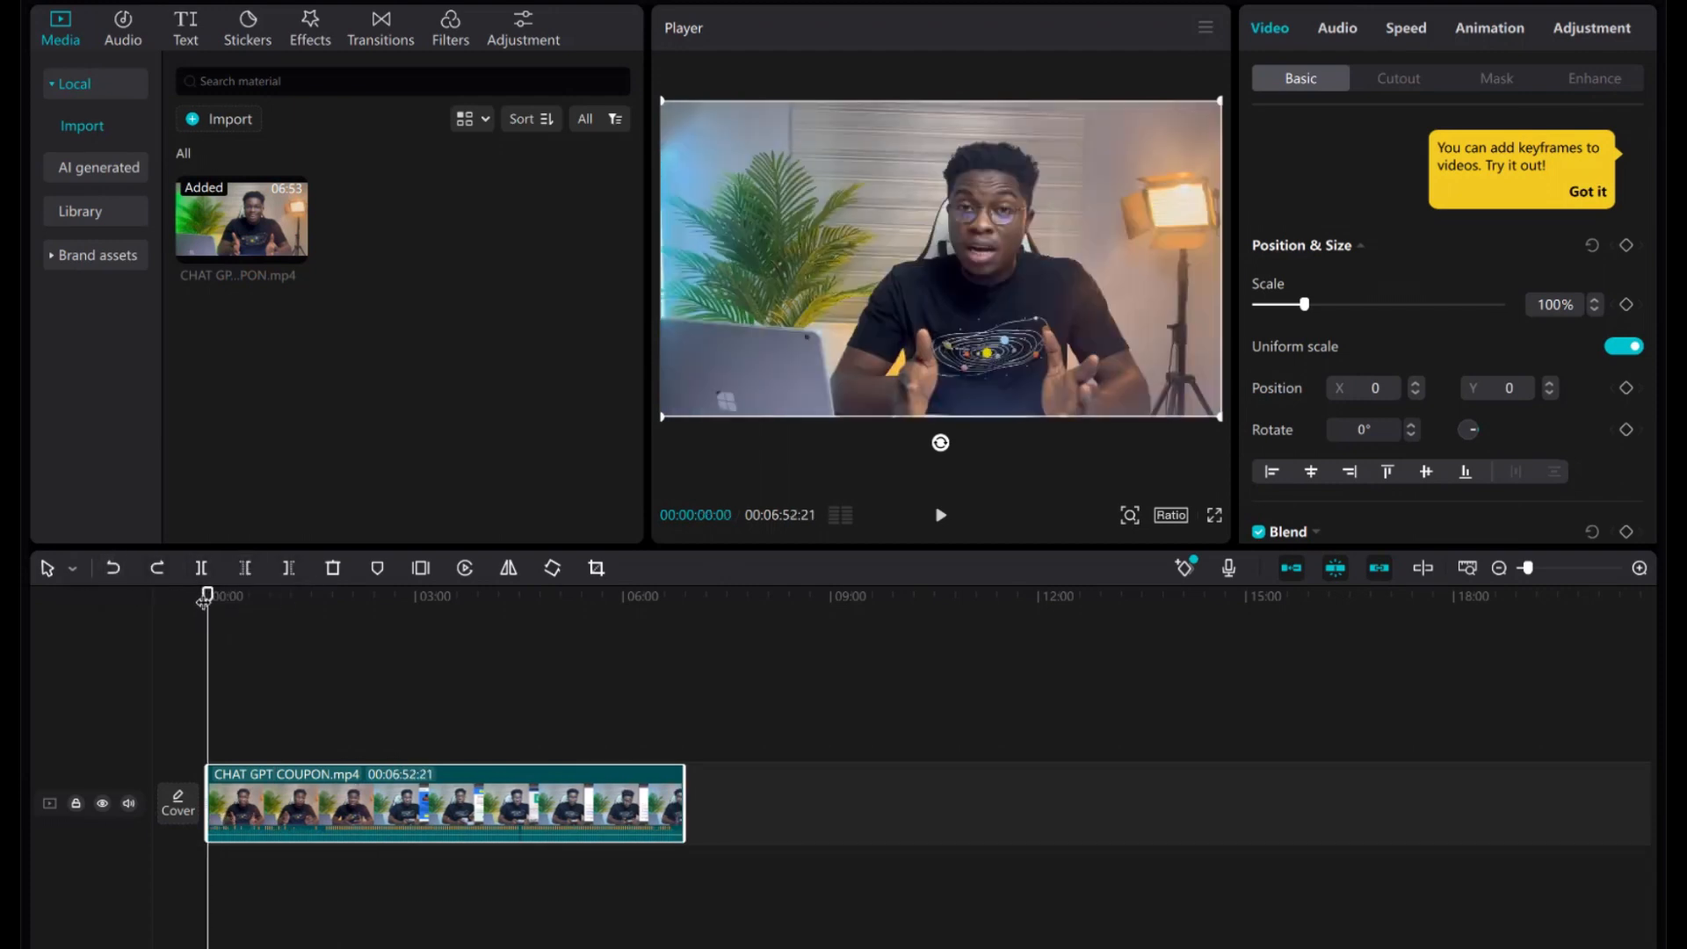
{"action": "left_click_drag", "start_coordinate": [204, 597], "coordinate": [330, 627]}
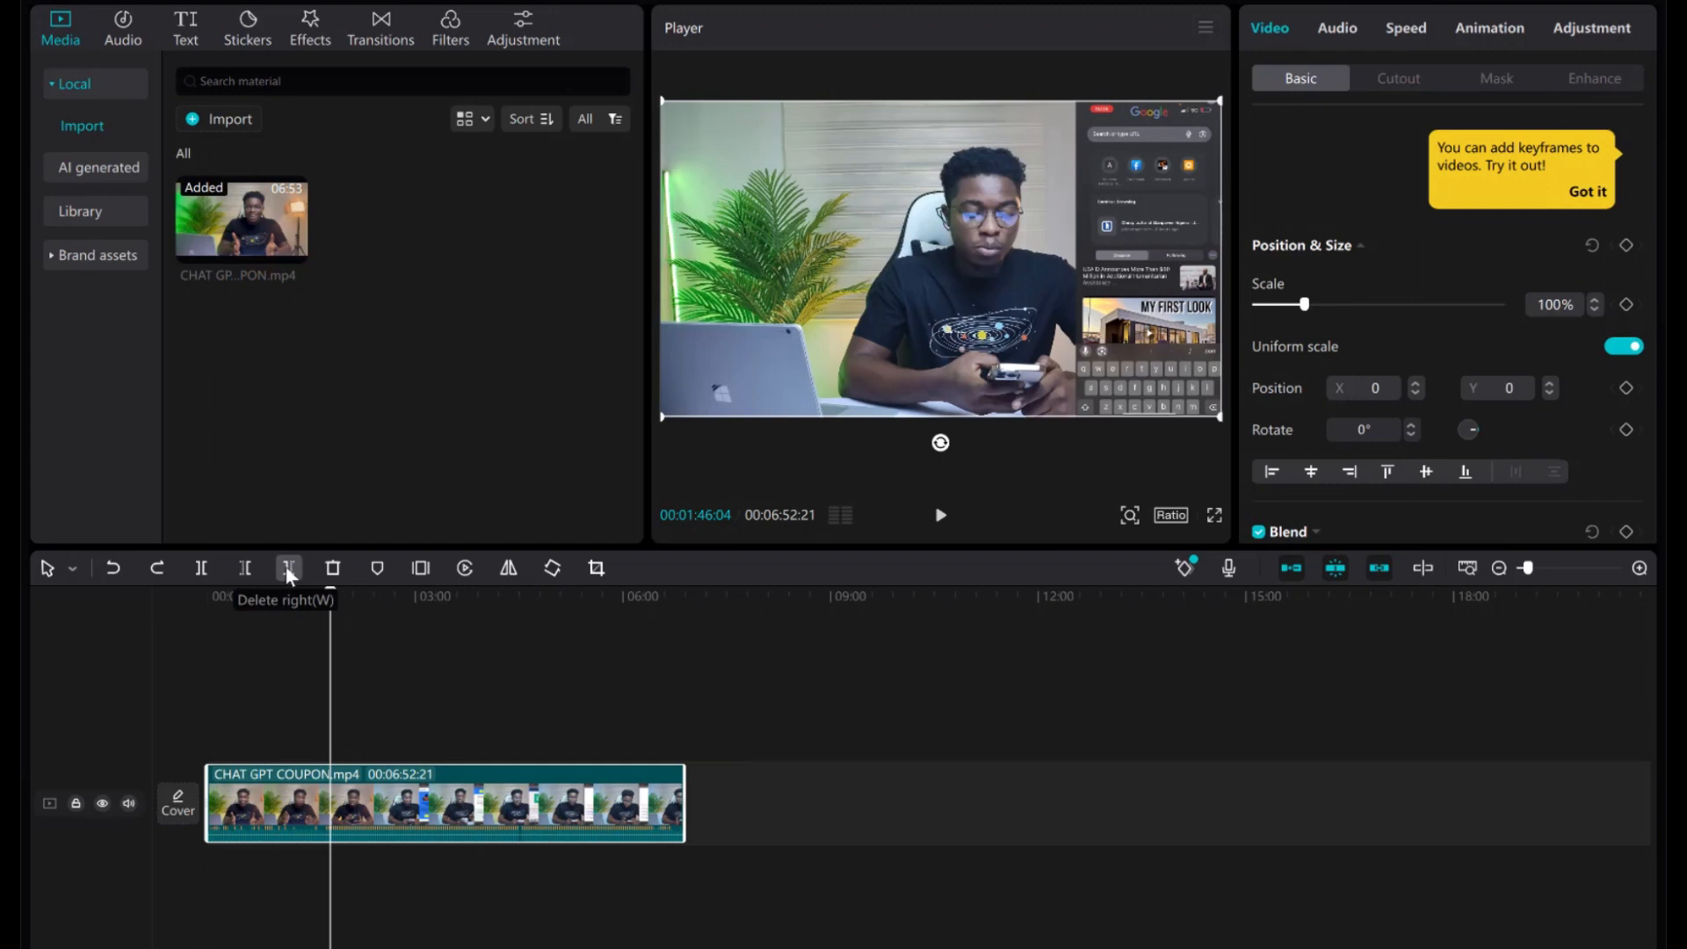
{"action": "left_click", "coordinate": [289, 567]}
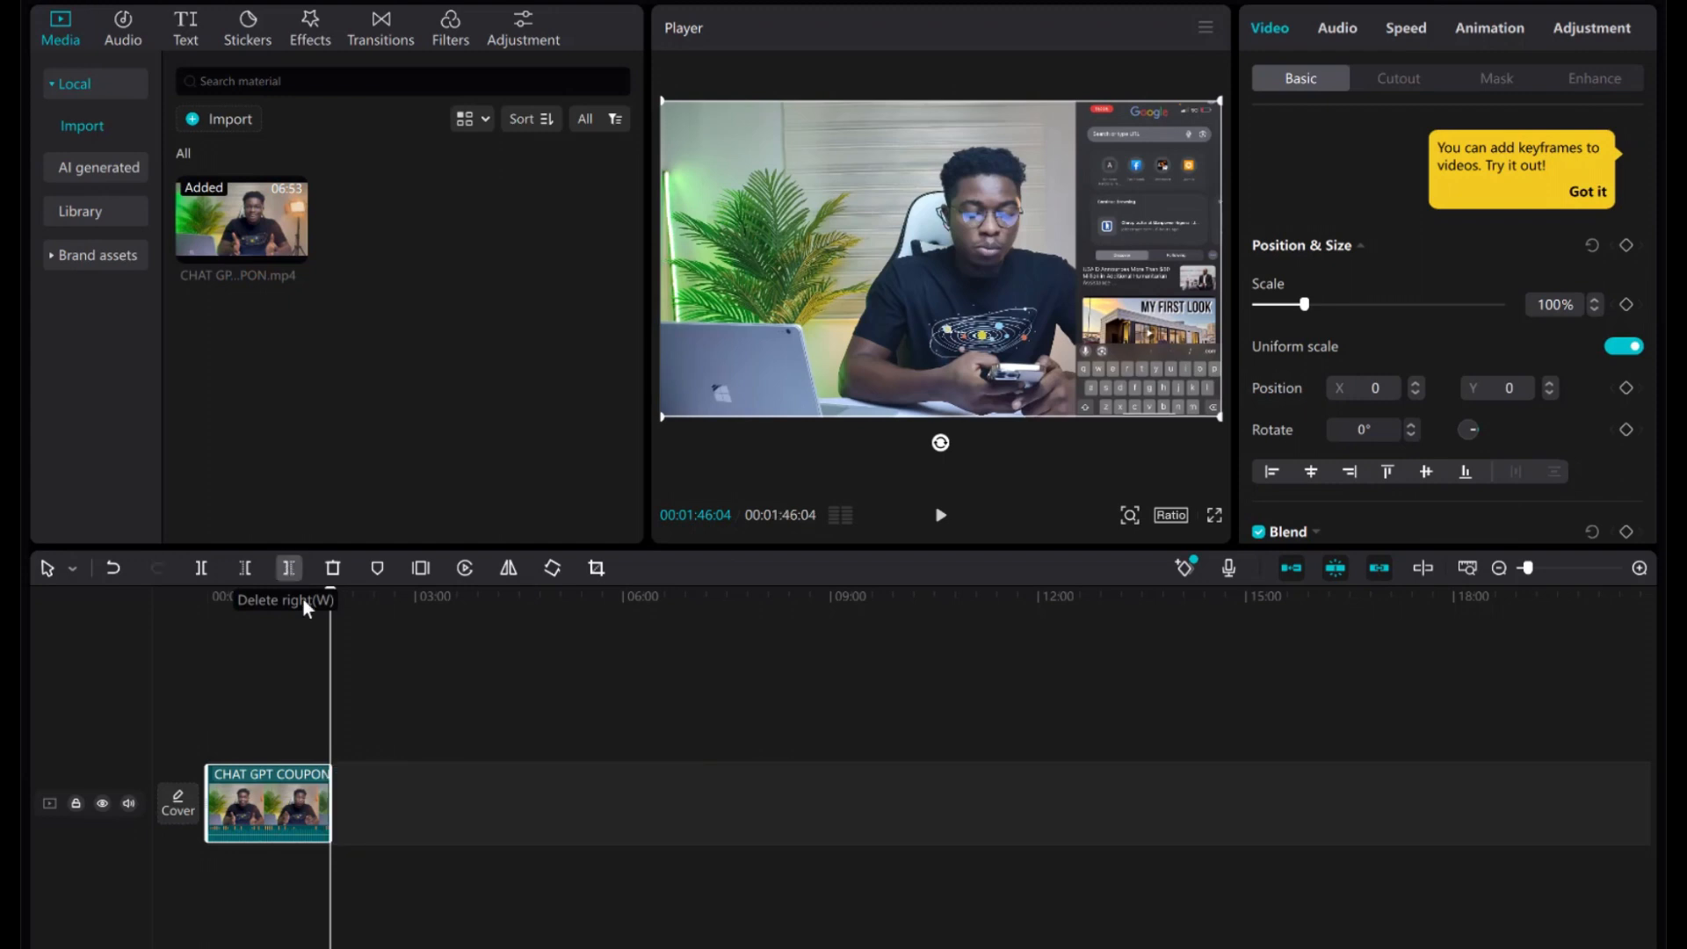
{"action": "left_click", "coordinate": [113, 567]}
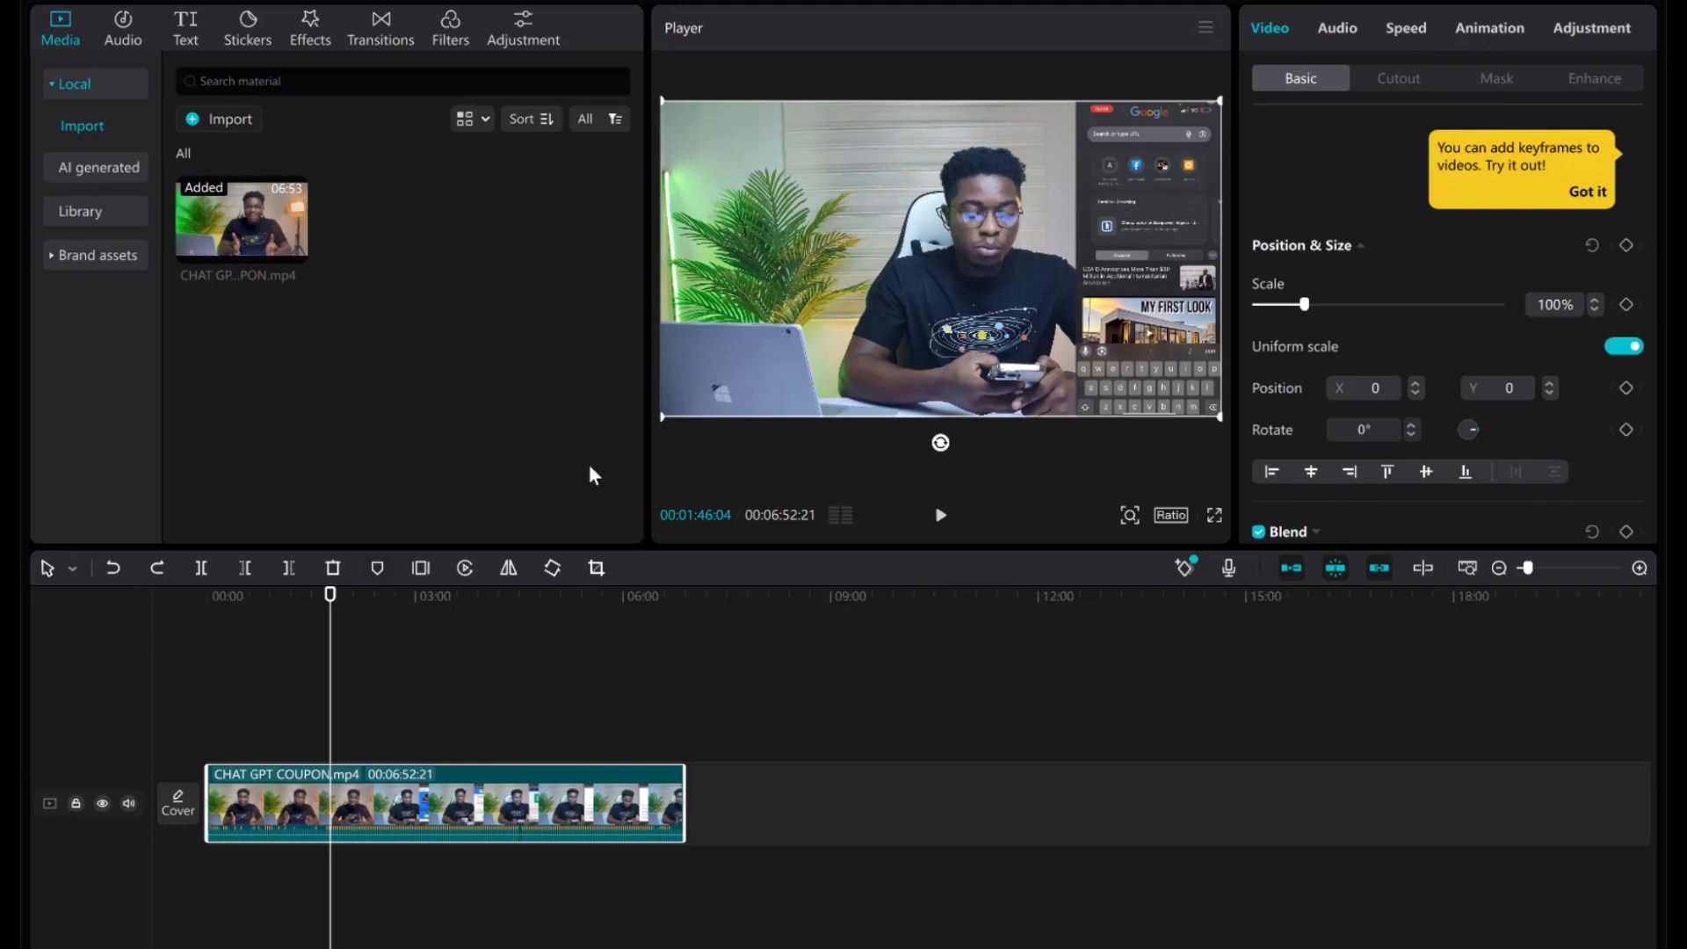
{"action": "left_click", "coordinate": [343, 597]}
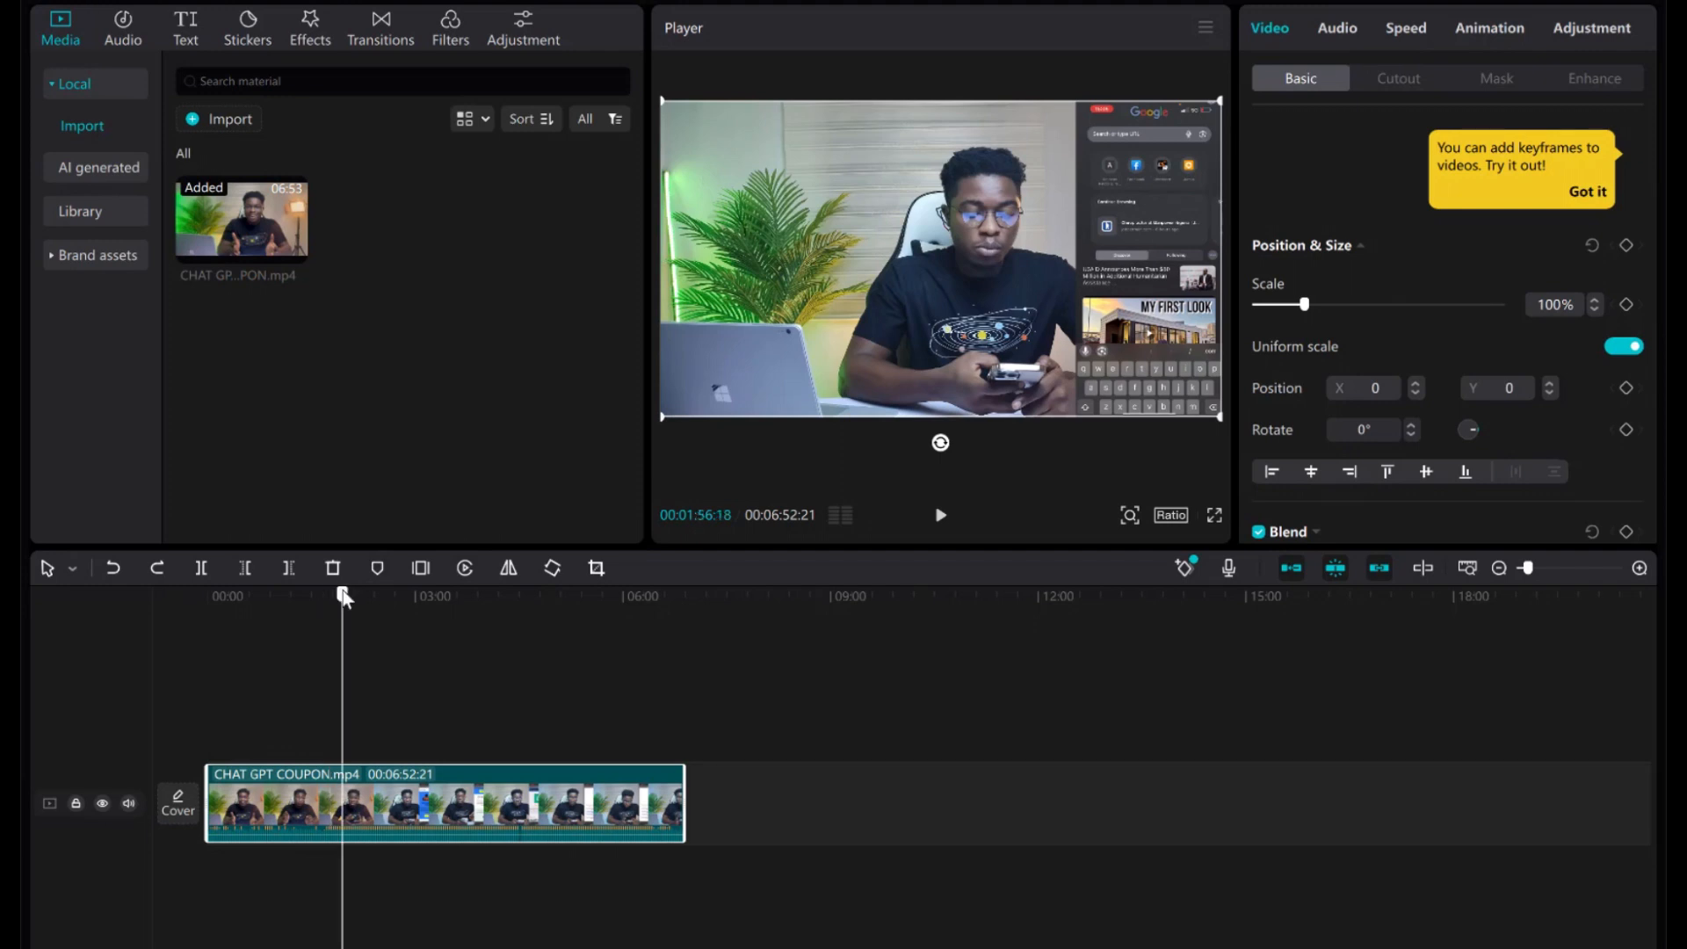
{"action": "left_click_drag", "start_coordinate": [342, 597], "coordinate": [221, 619]}
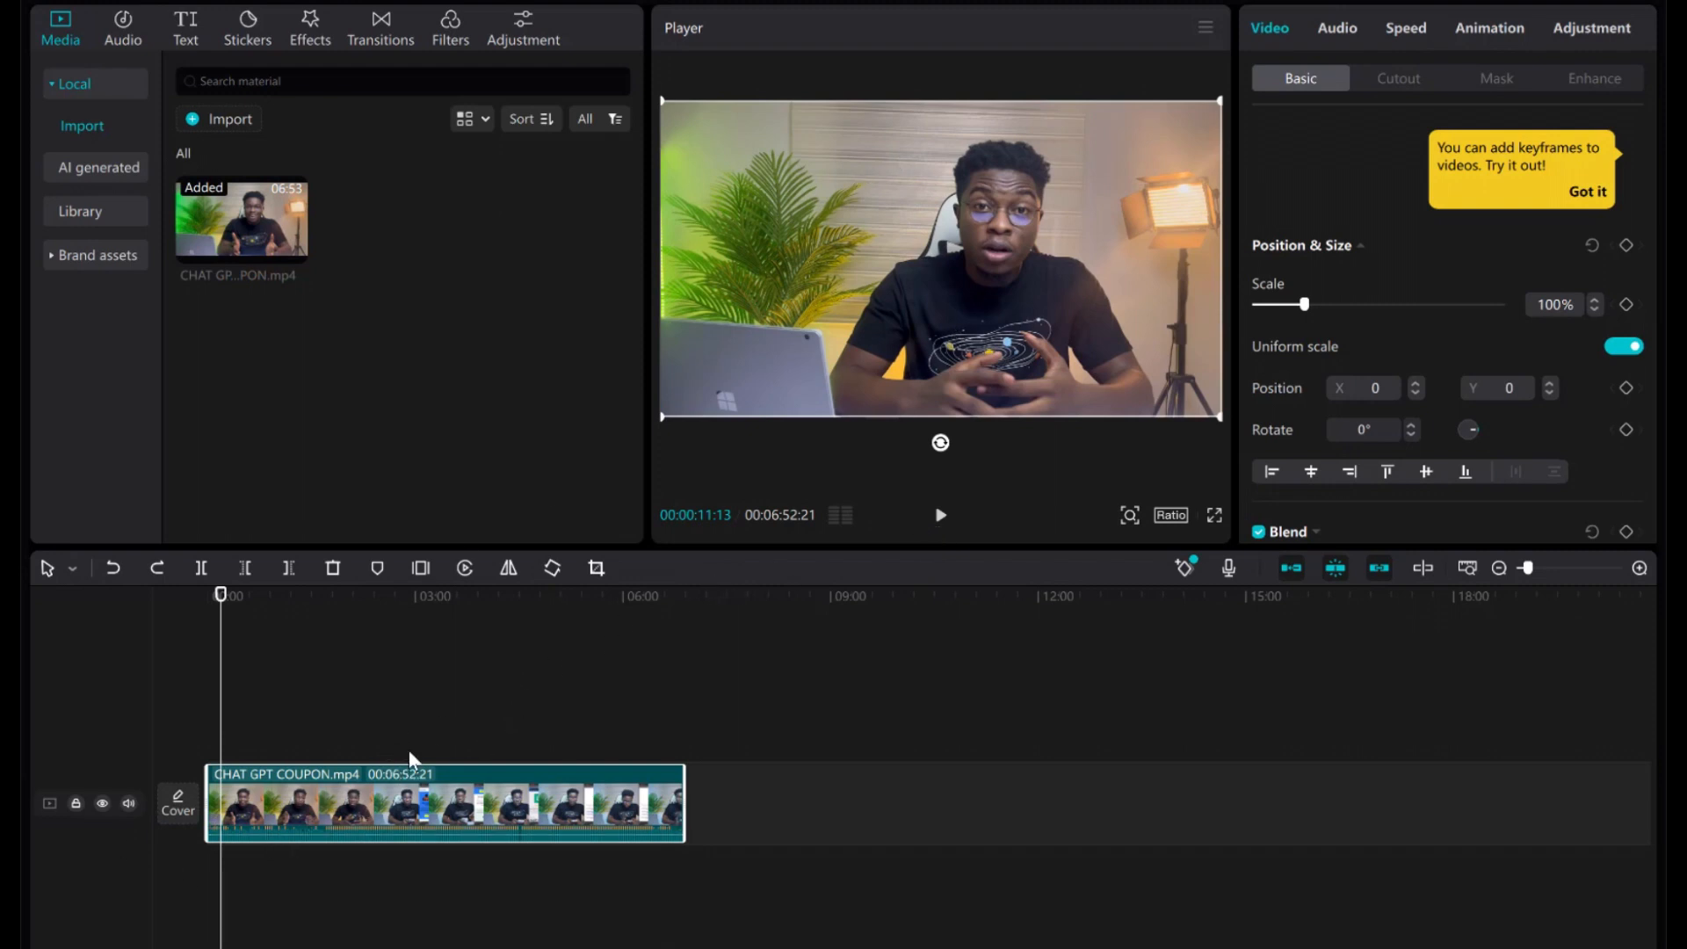
Import the 10:00 RABP3771.MP4 screen recording from Pictures > Saved Pictures.
{"action": "left_click", "coordinate": [238, 119]}
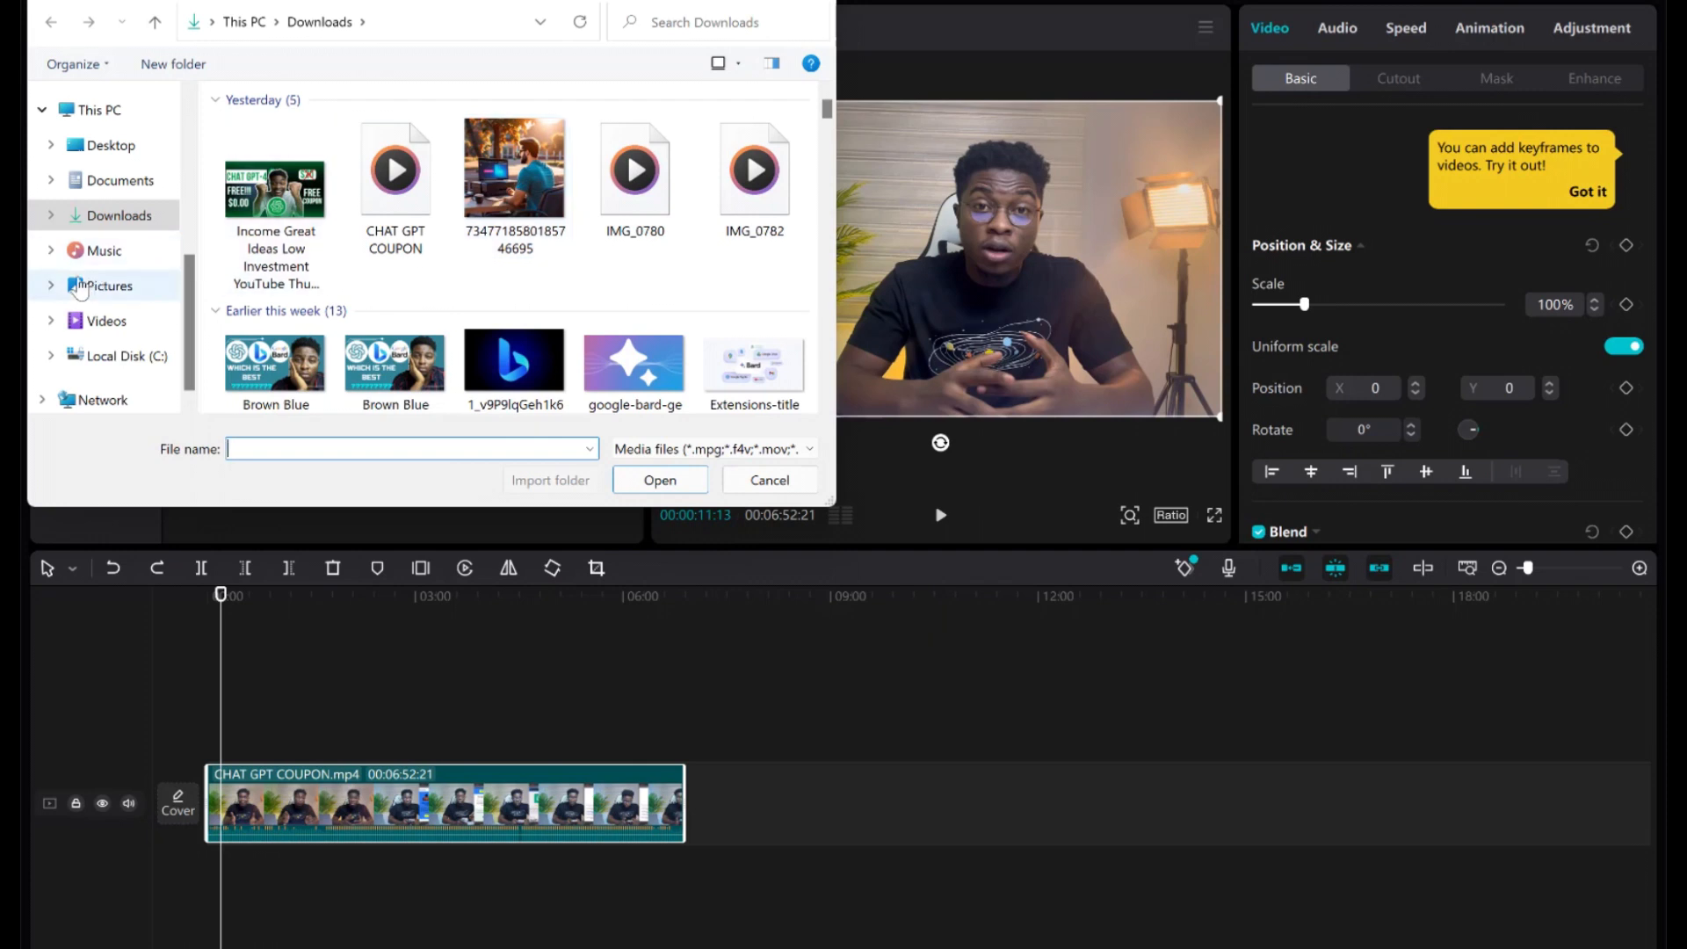
{"action": "scroll", "coordinate": [127, 215], "scroll_direction": "up", "scroll_amount": 1}
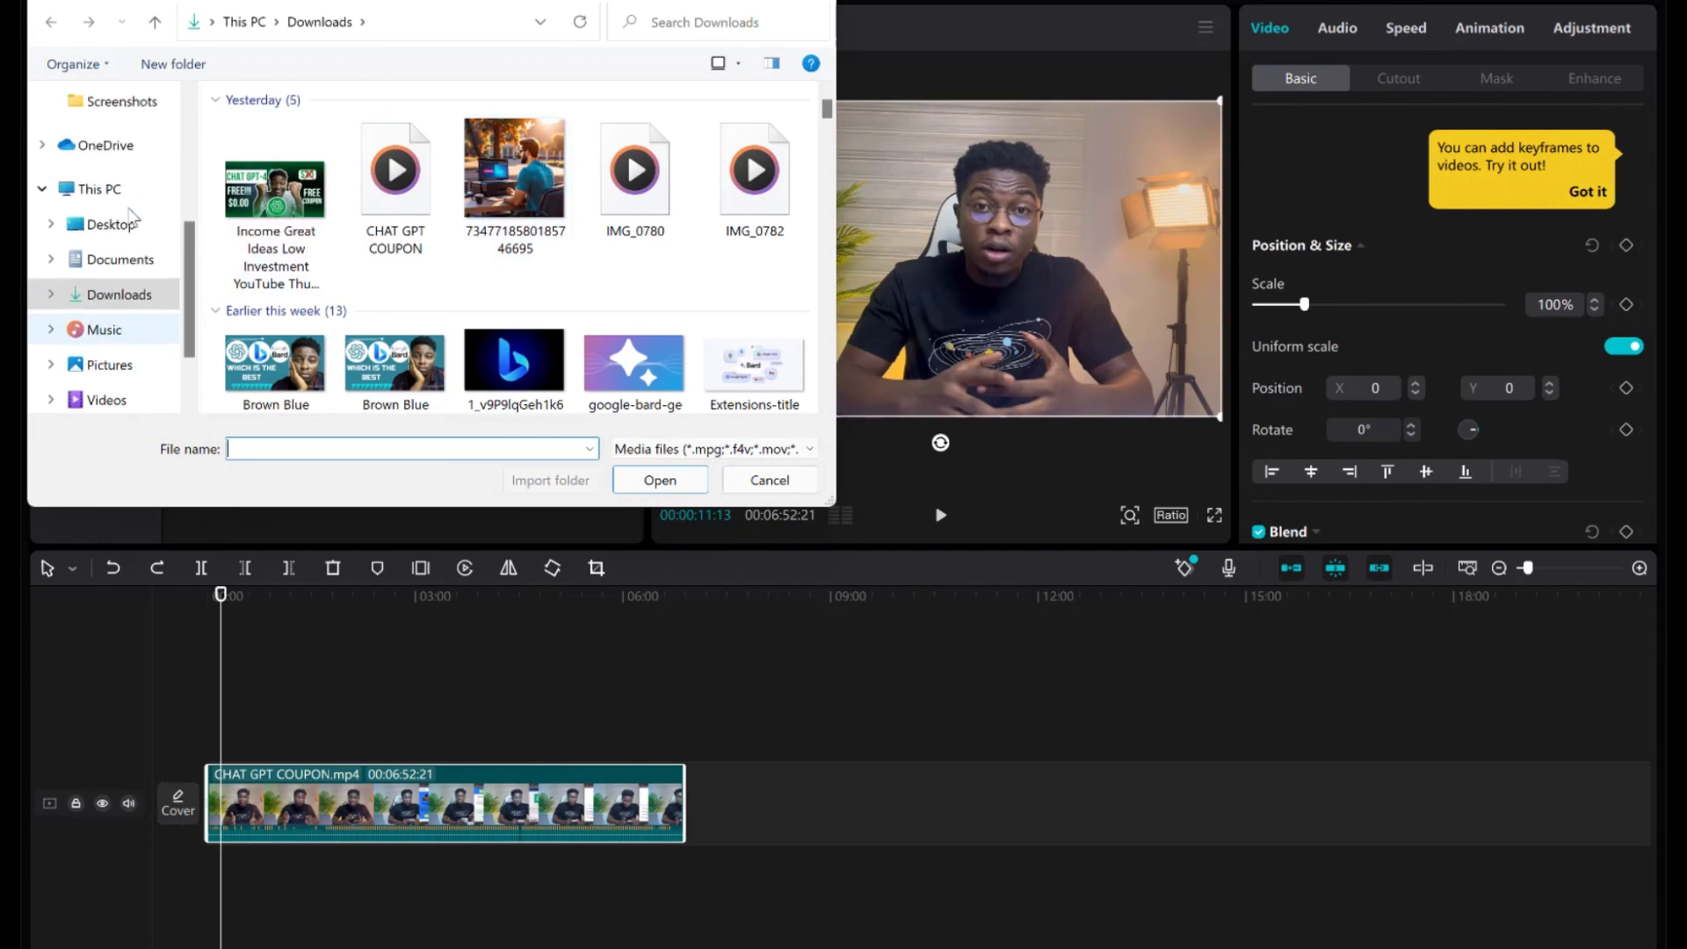
{"action": "scroll", "coordinate": [106, 228], "scroll_direction": "up", "scroll_amount": 2}
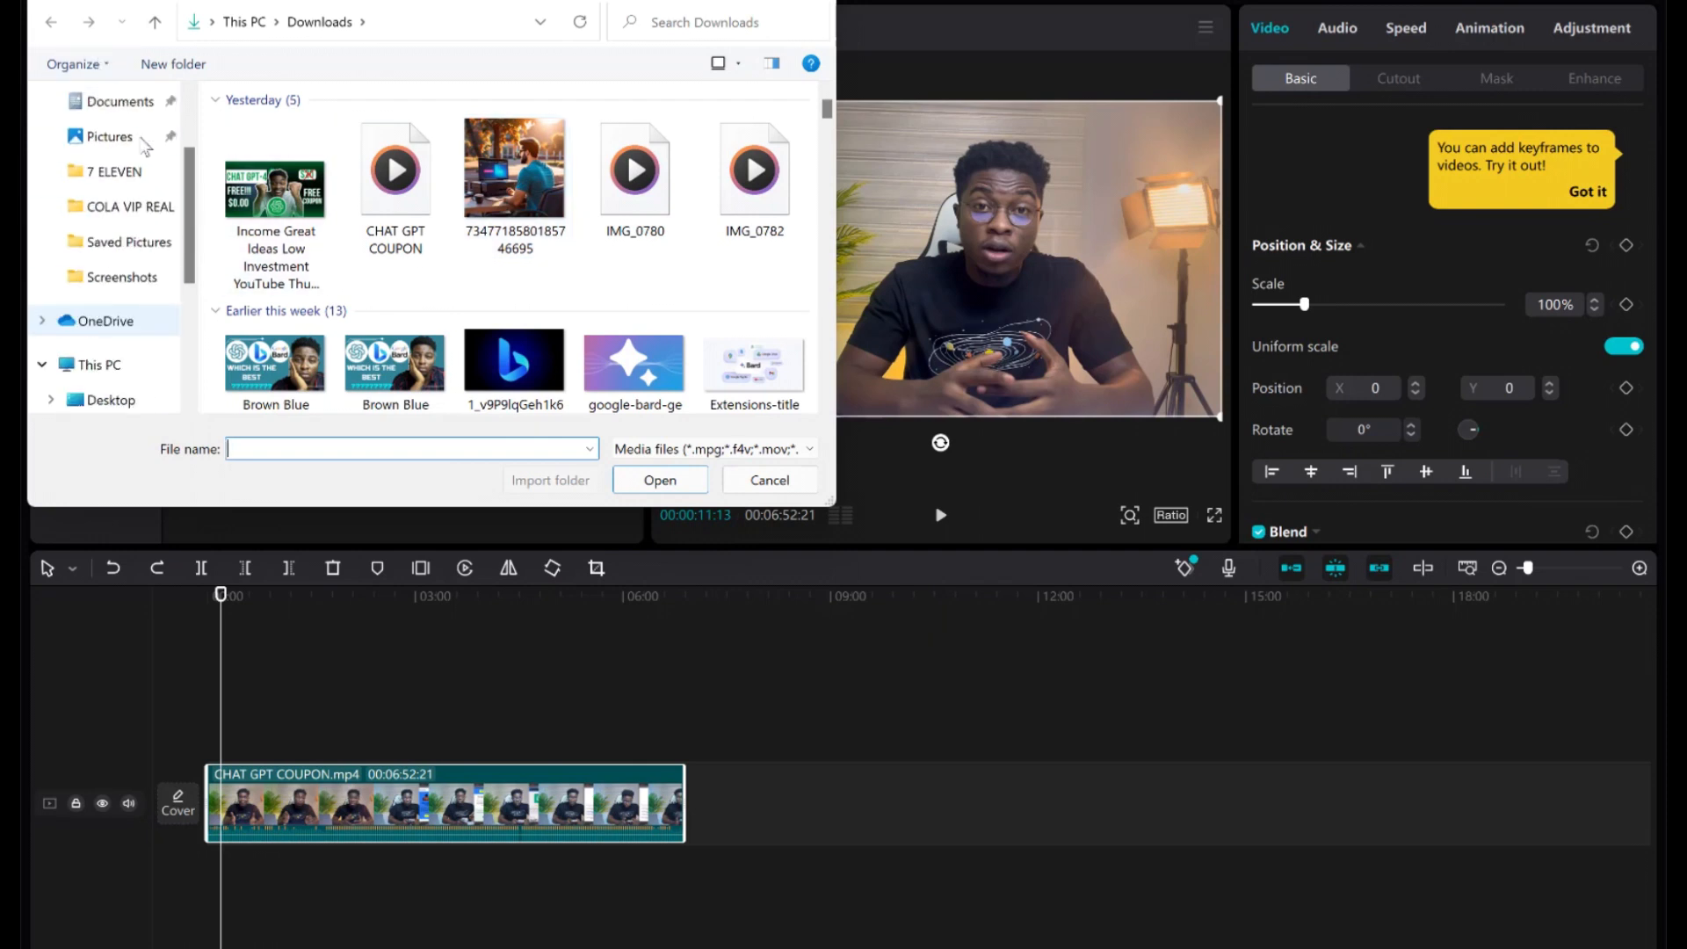
{"action": "left_click", "coordinate": [107, 246]}
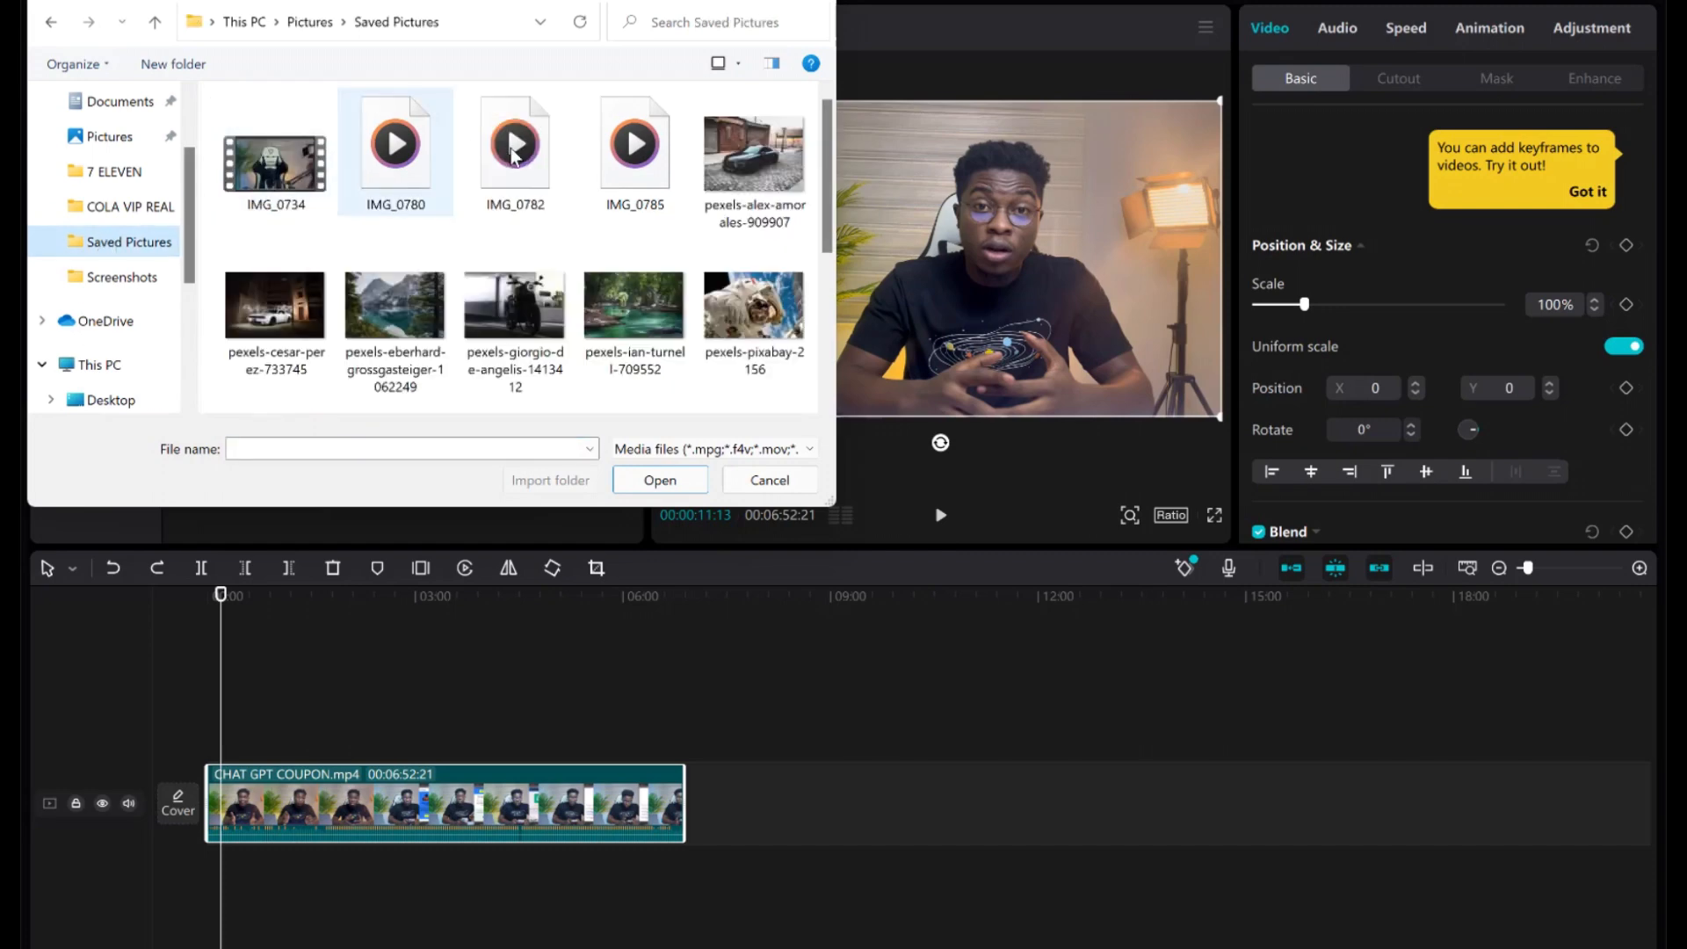
{"action": "scroll", "coordinate": [448, 167], "scroll_direction": "down", "scroll_amount": 3}
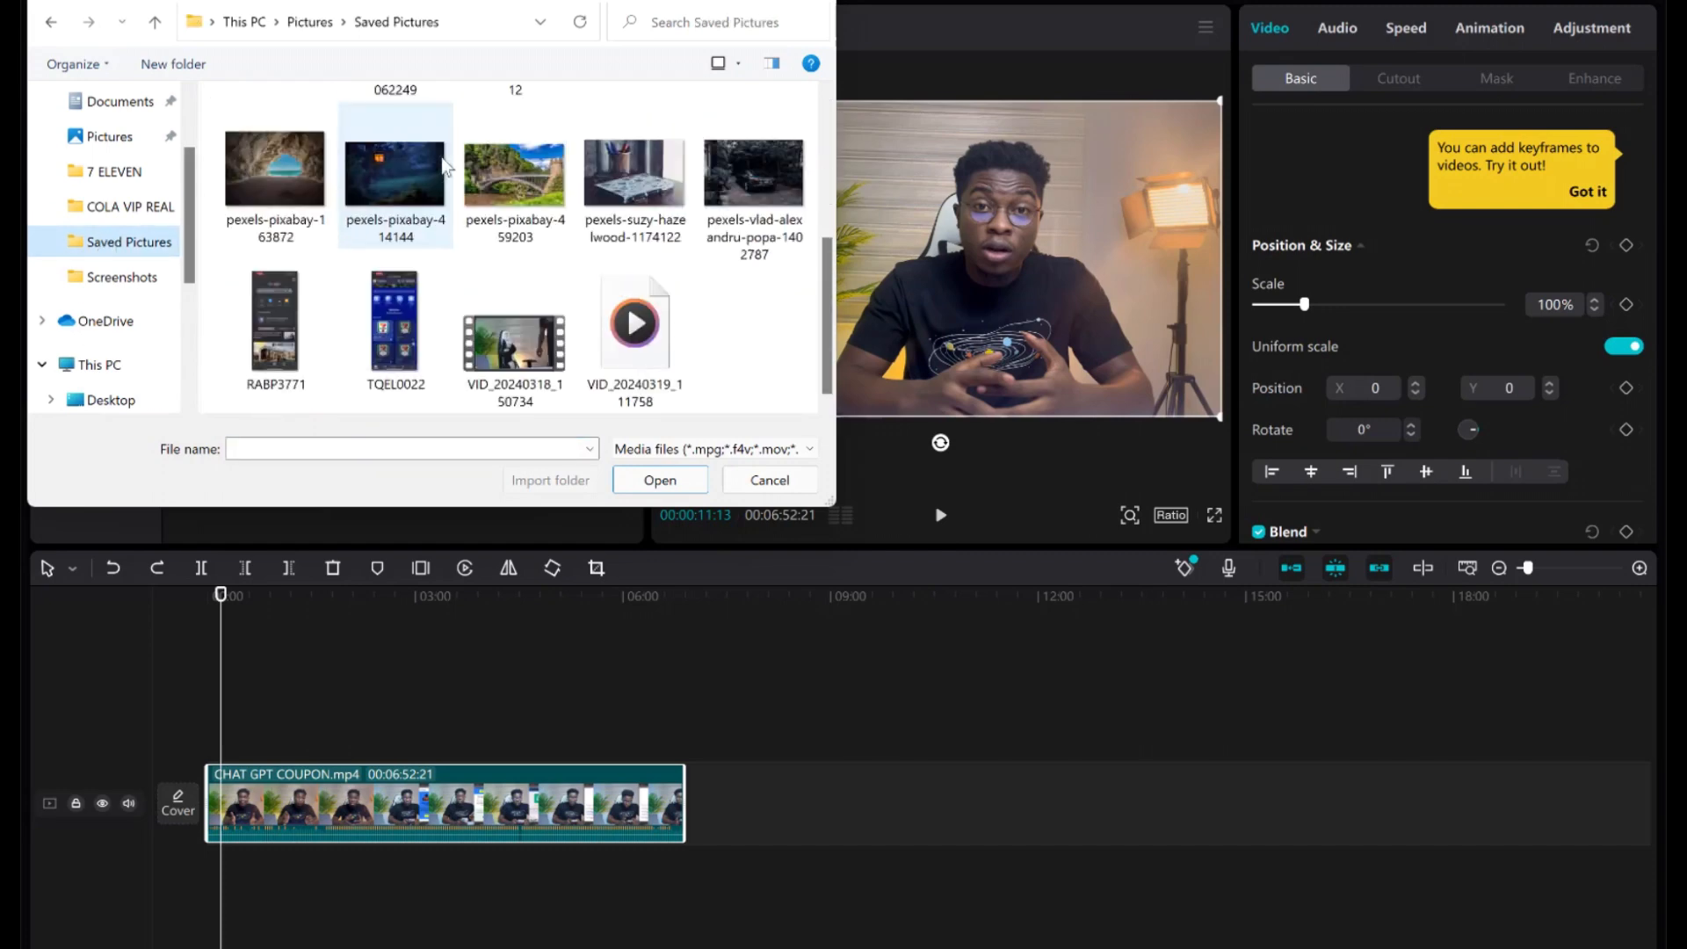
{"action": "double_click", "coordinate": [260, 335]}
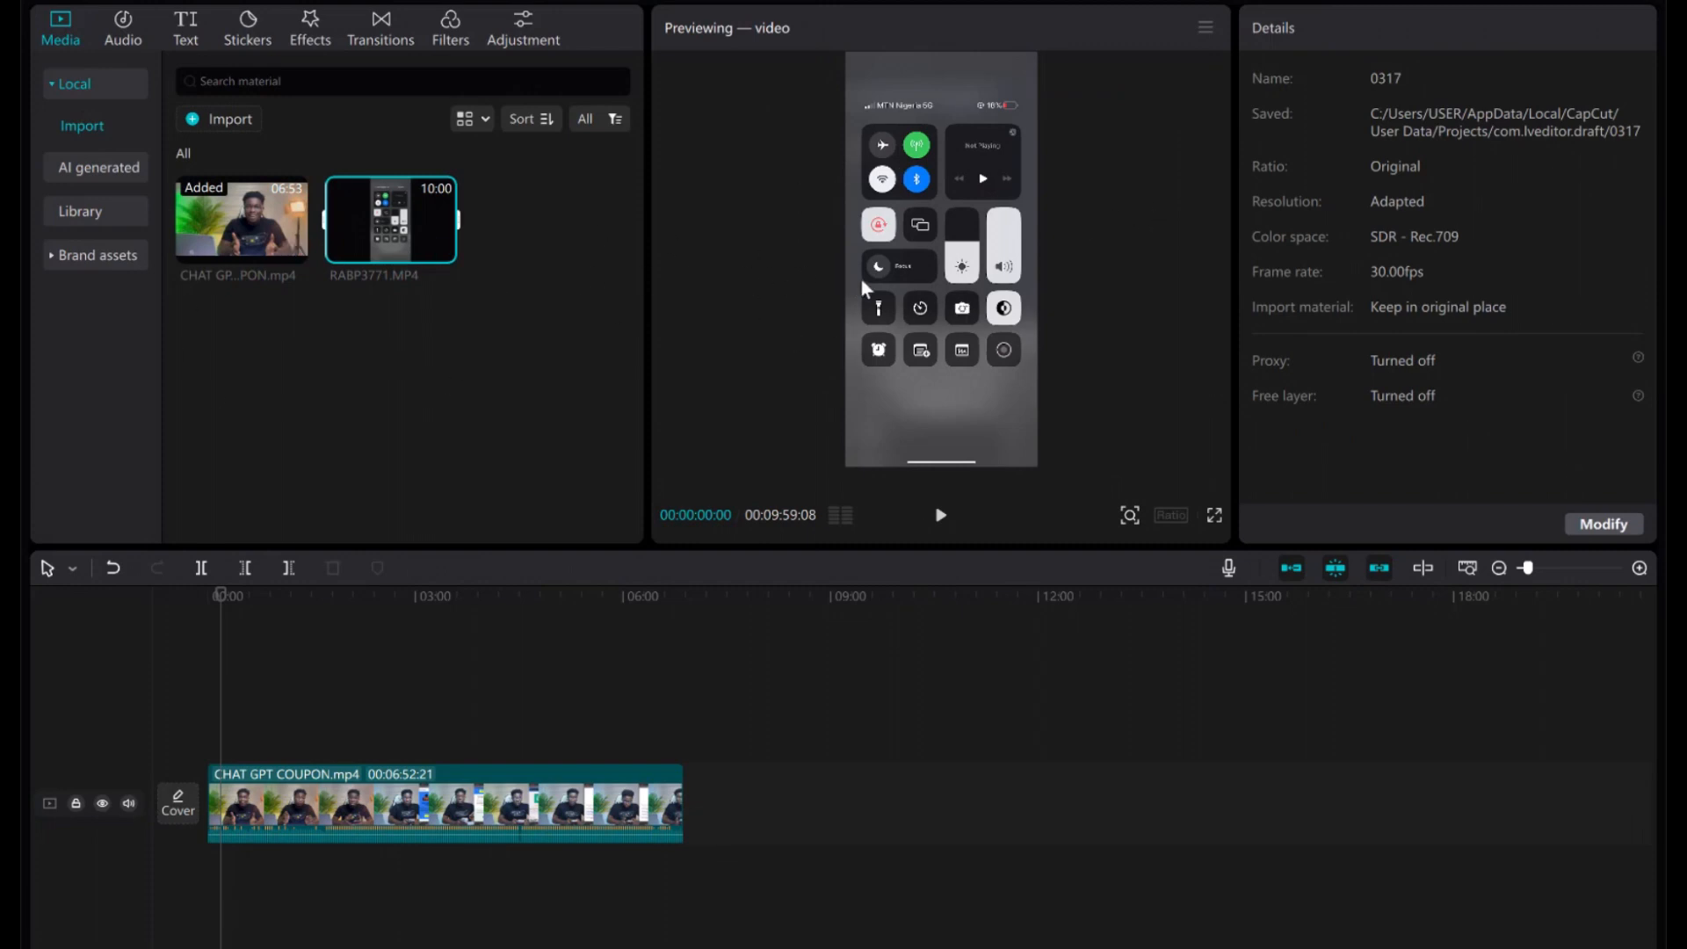
Add RABP3771.MP4 on an overlay track above the main clip, preview it, and mute the main track.
{"action": "left_click", "coordinate": [939, 518]}
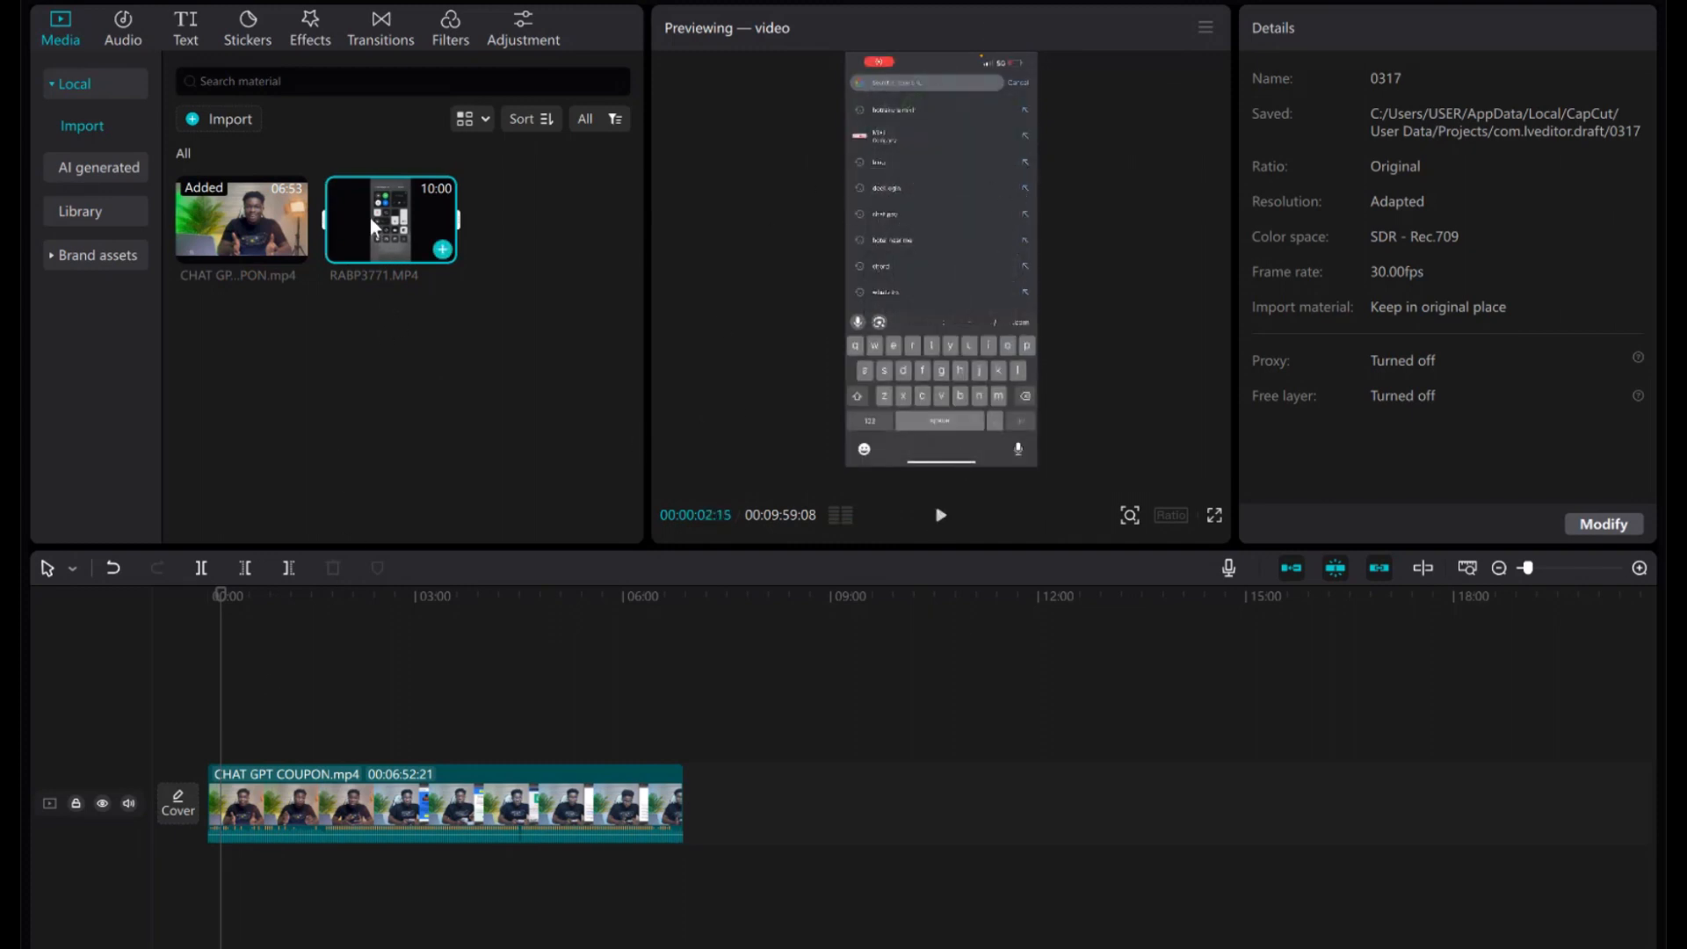
{"action": "left_click_drag", "start_coordinate": [371, 218], "coordinate": [227, 724]}
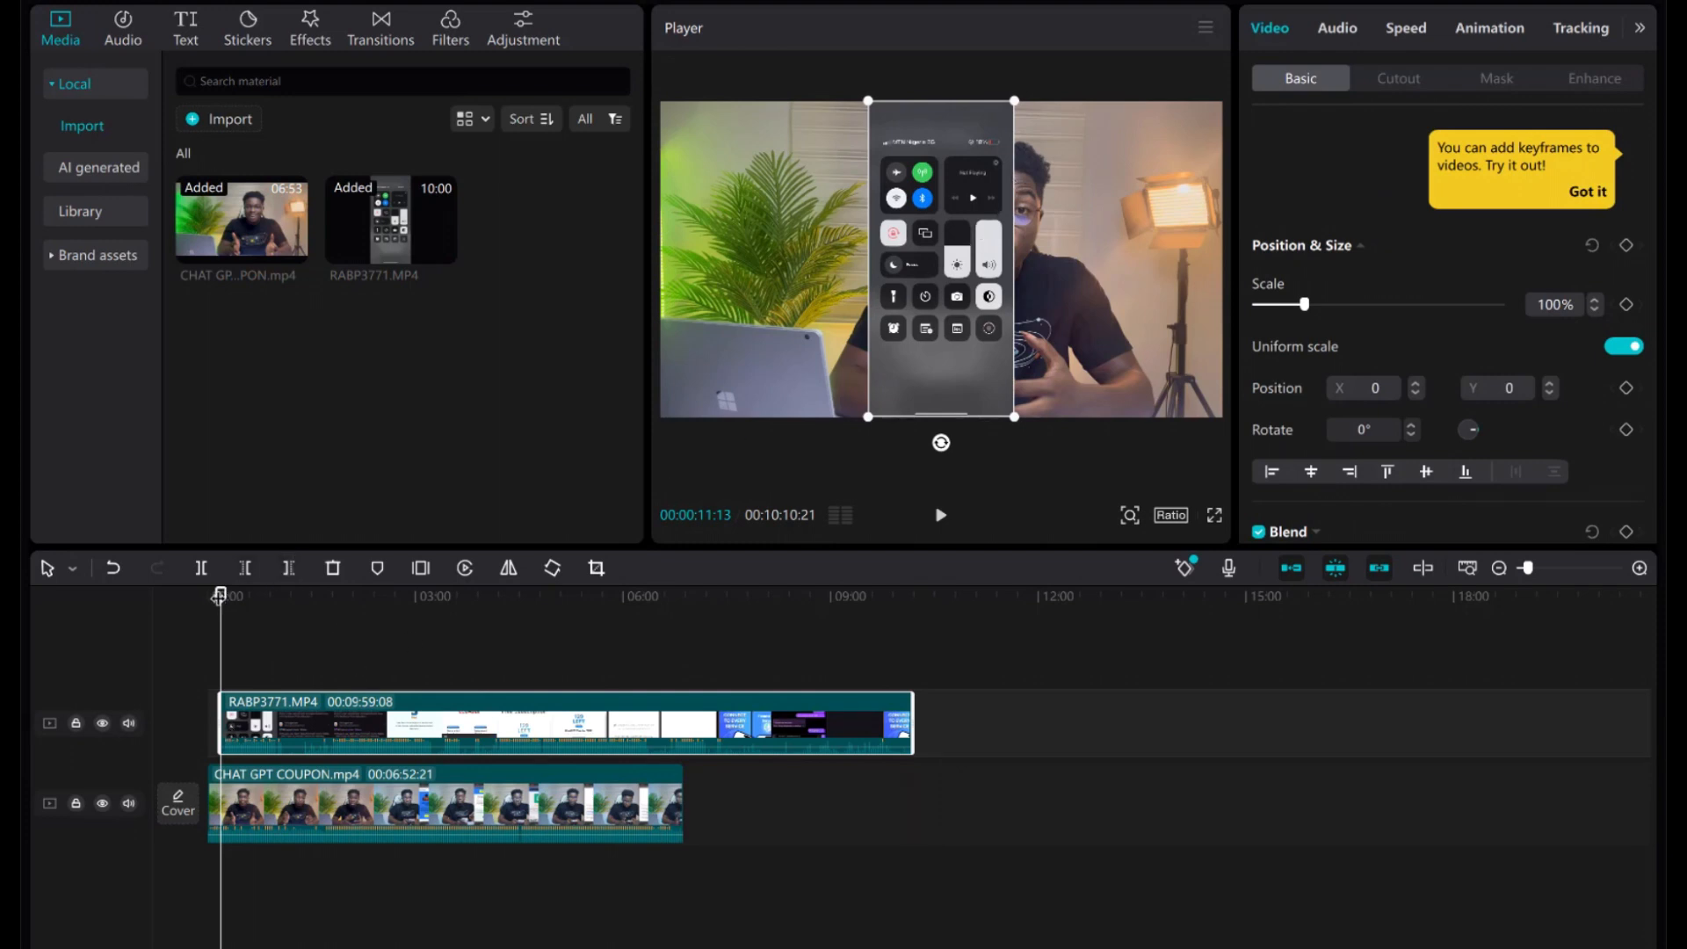
{"action": "left_click_drag", "start_coordinate": [219, 598], "coordinate": [209, 597]}
{"action": "key", "text": "space"}
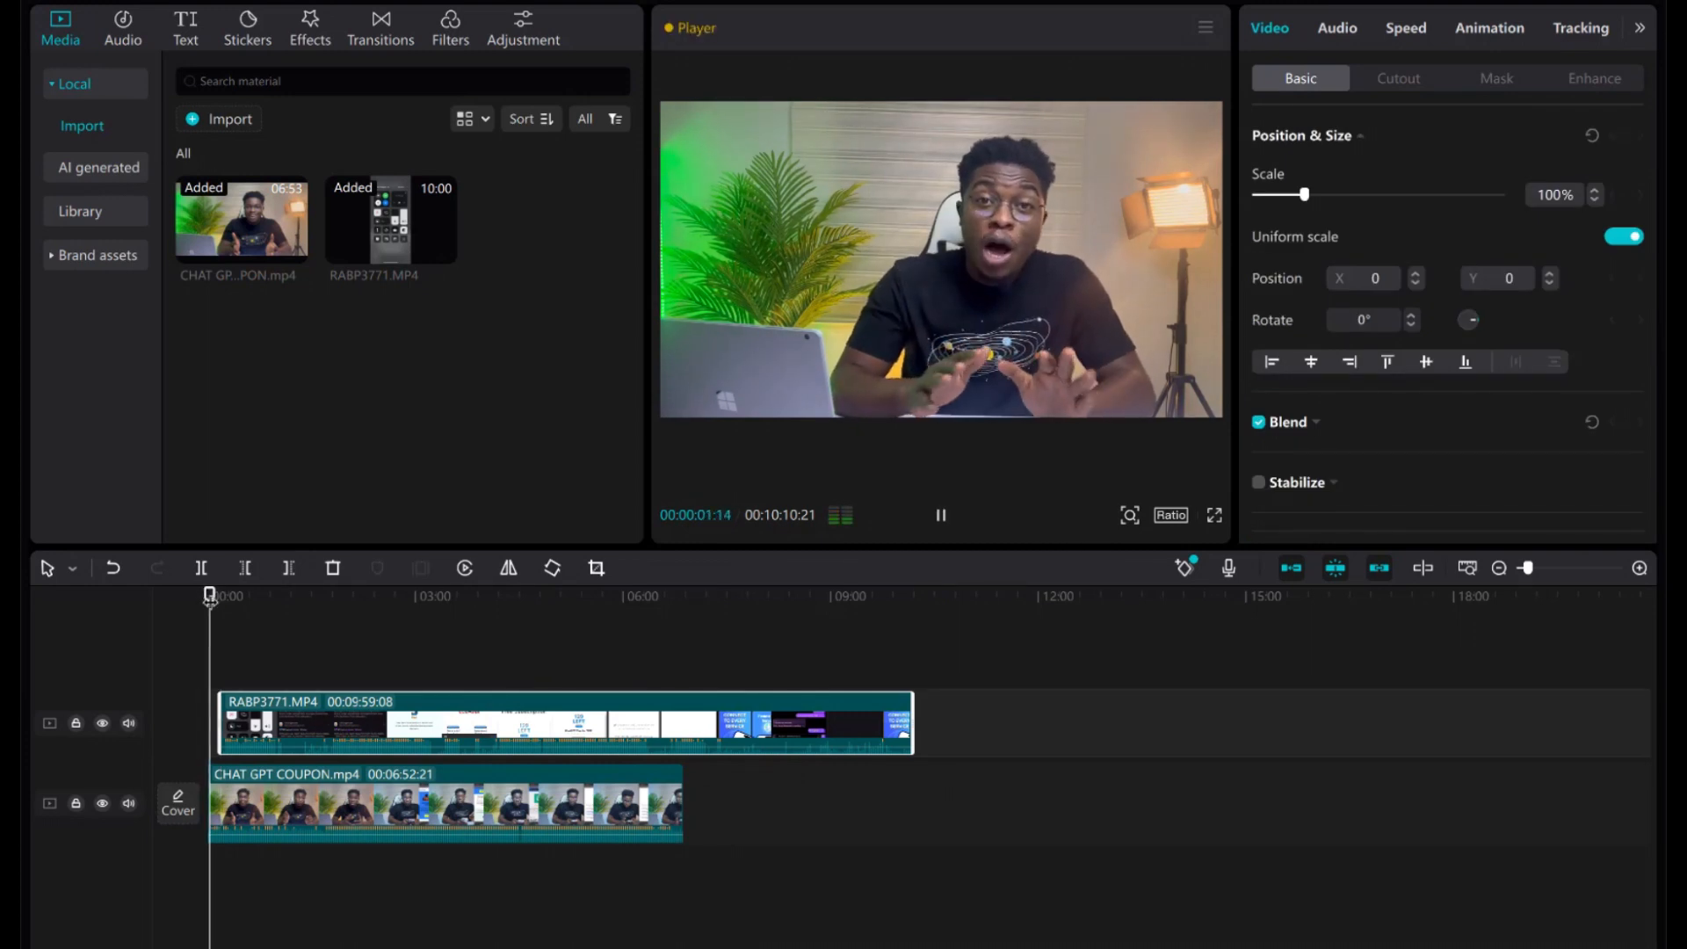
{"action": "key", "text": "space"}
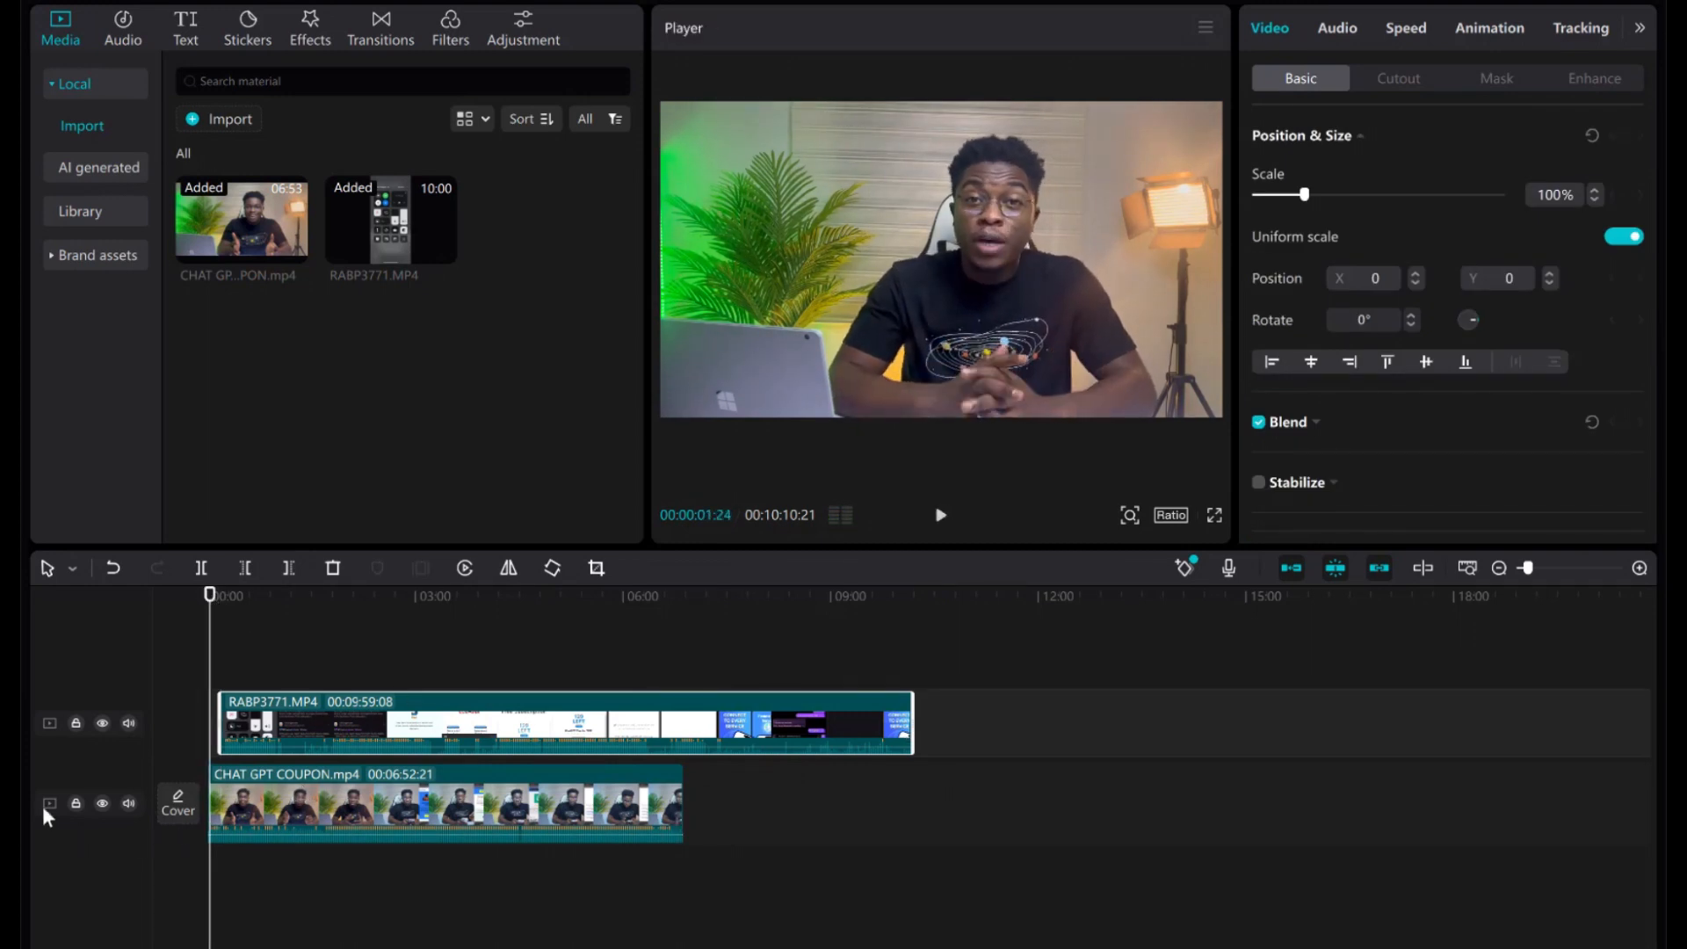
{"action": "left_click", "coordinate": [130, 803]}
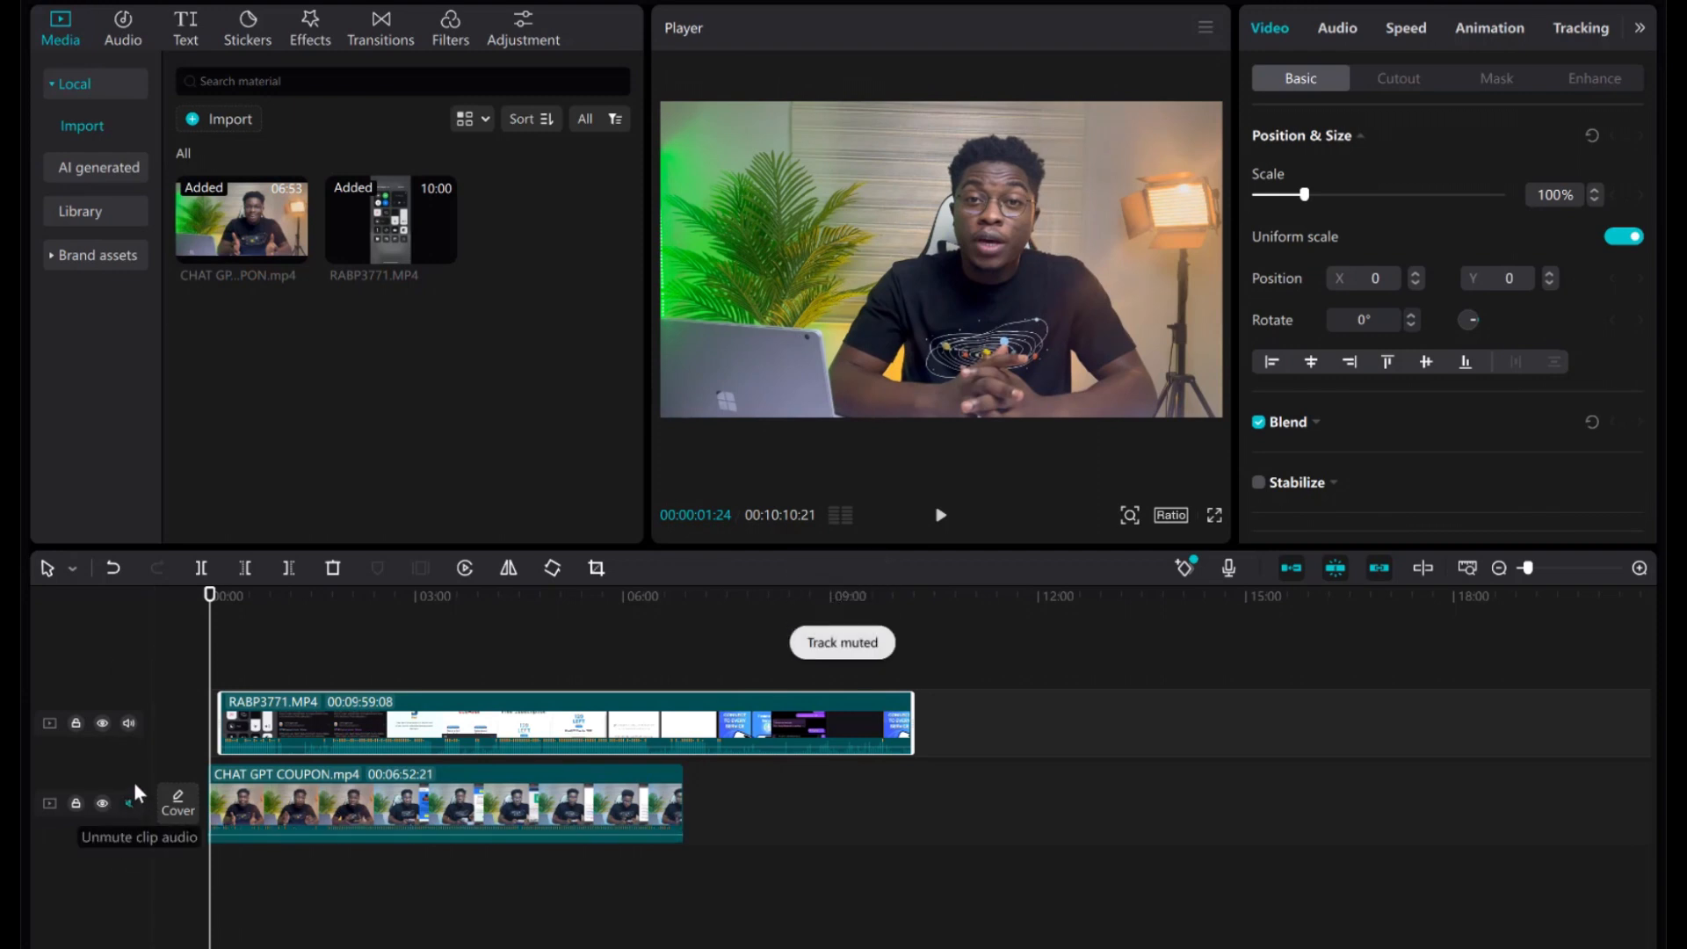
{"action": "left_click", "coordinate": [940, 516]}
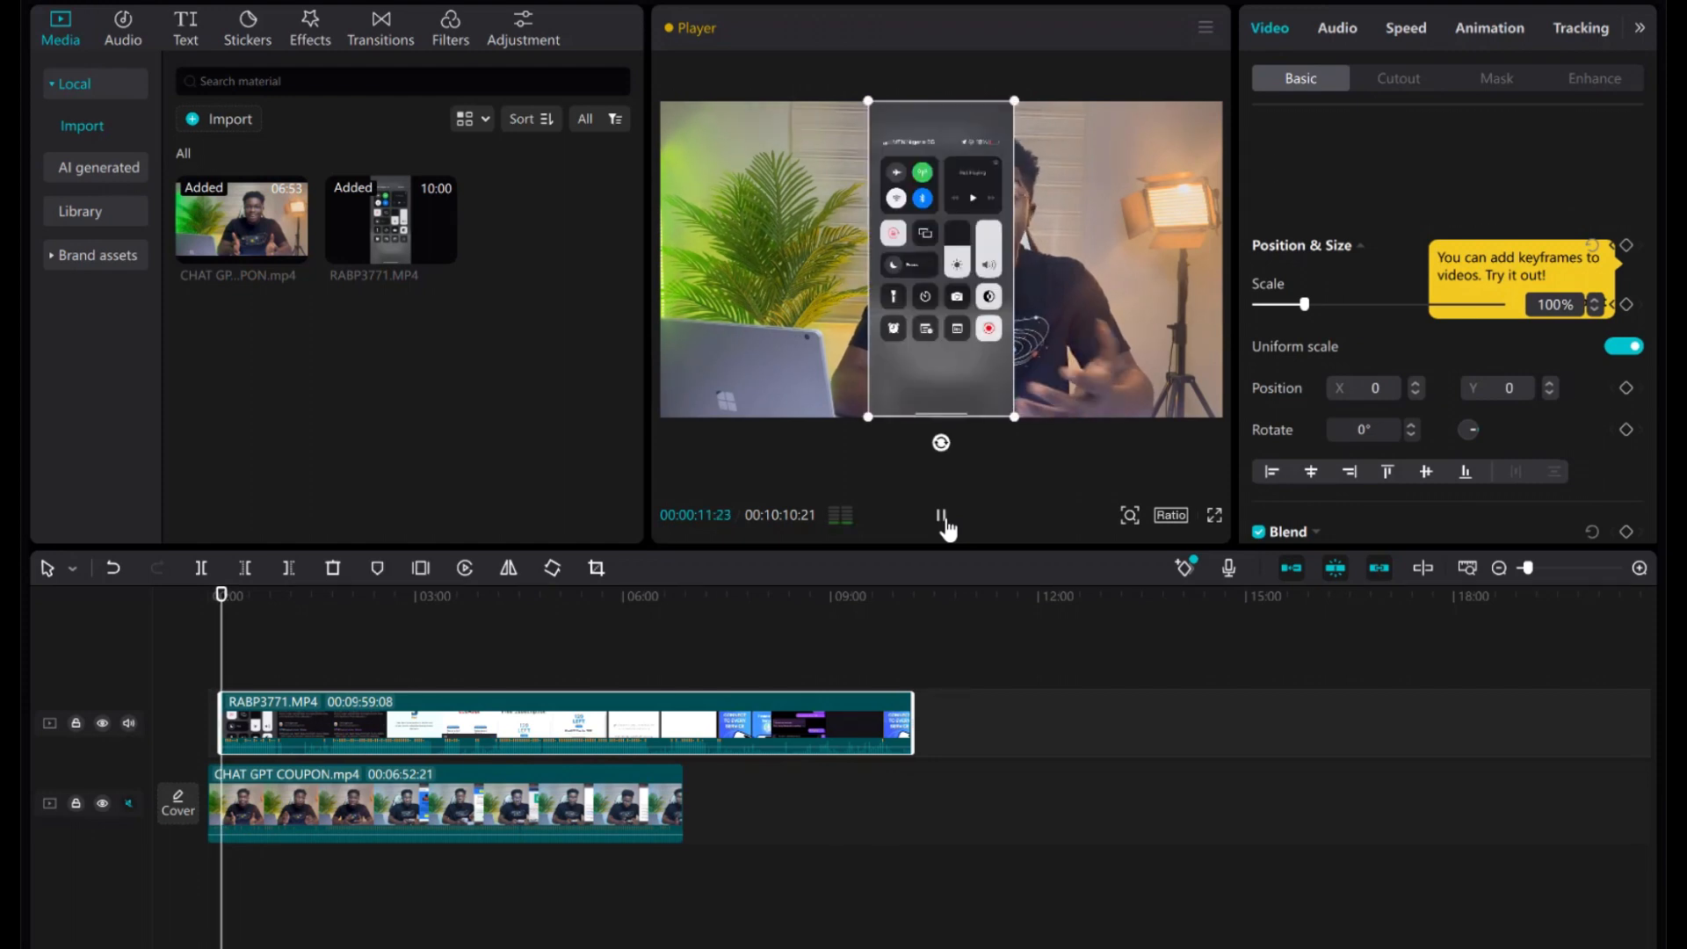
Mute the phone overlay and scale it to 97%, pushed against the frame's left edge.
{"action": "left_click", "coordinate": [942, 519]}
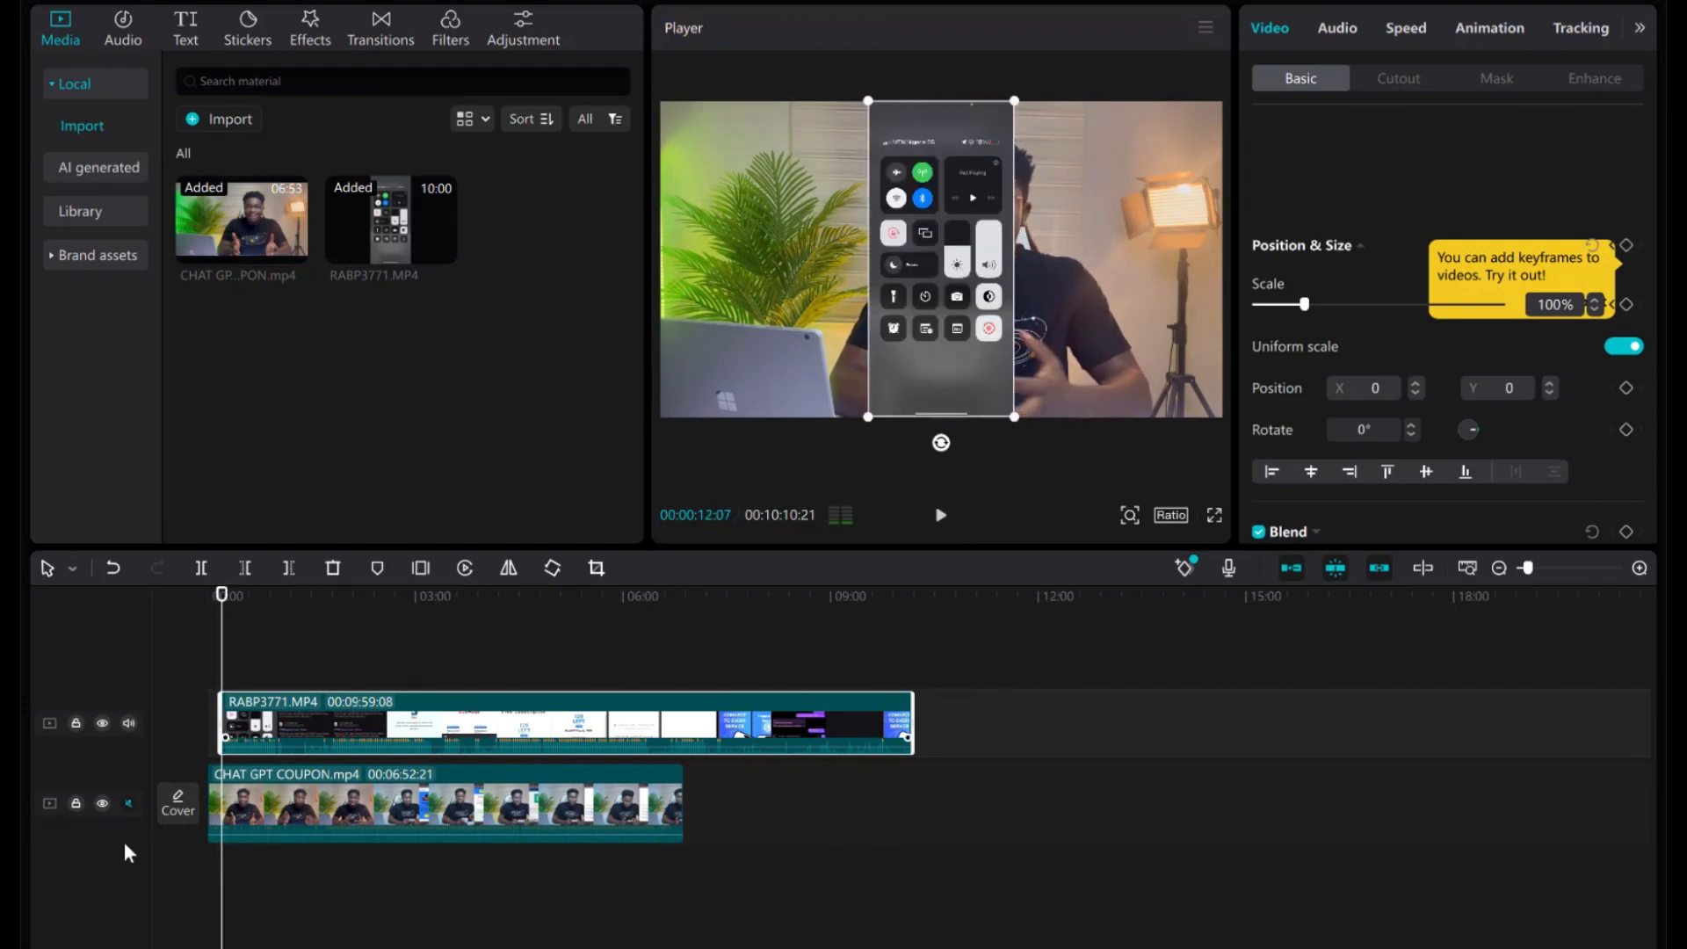
{"action": "left_click", "coordinate": [129, 724]}
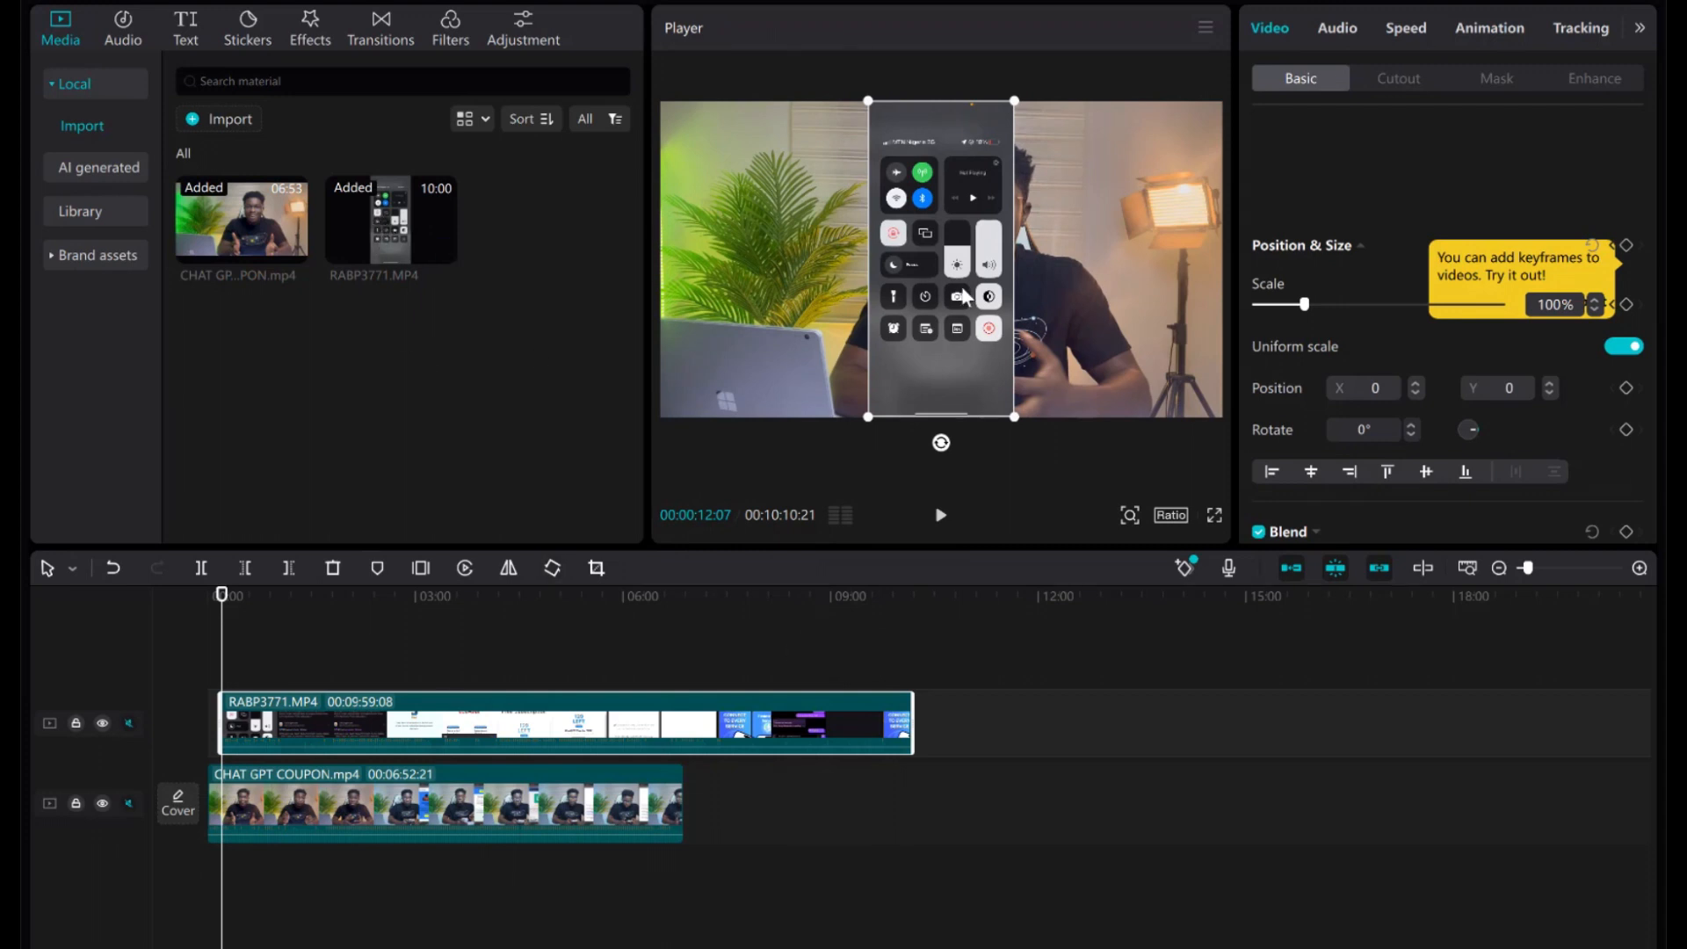
{"action": "left_click_drag", "start_coordinate": [964, 296], "coordinate": [787, 286]}
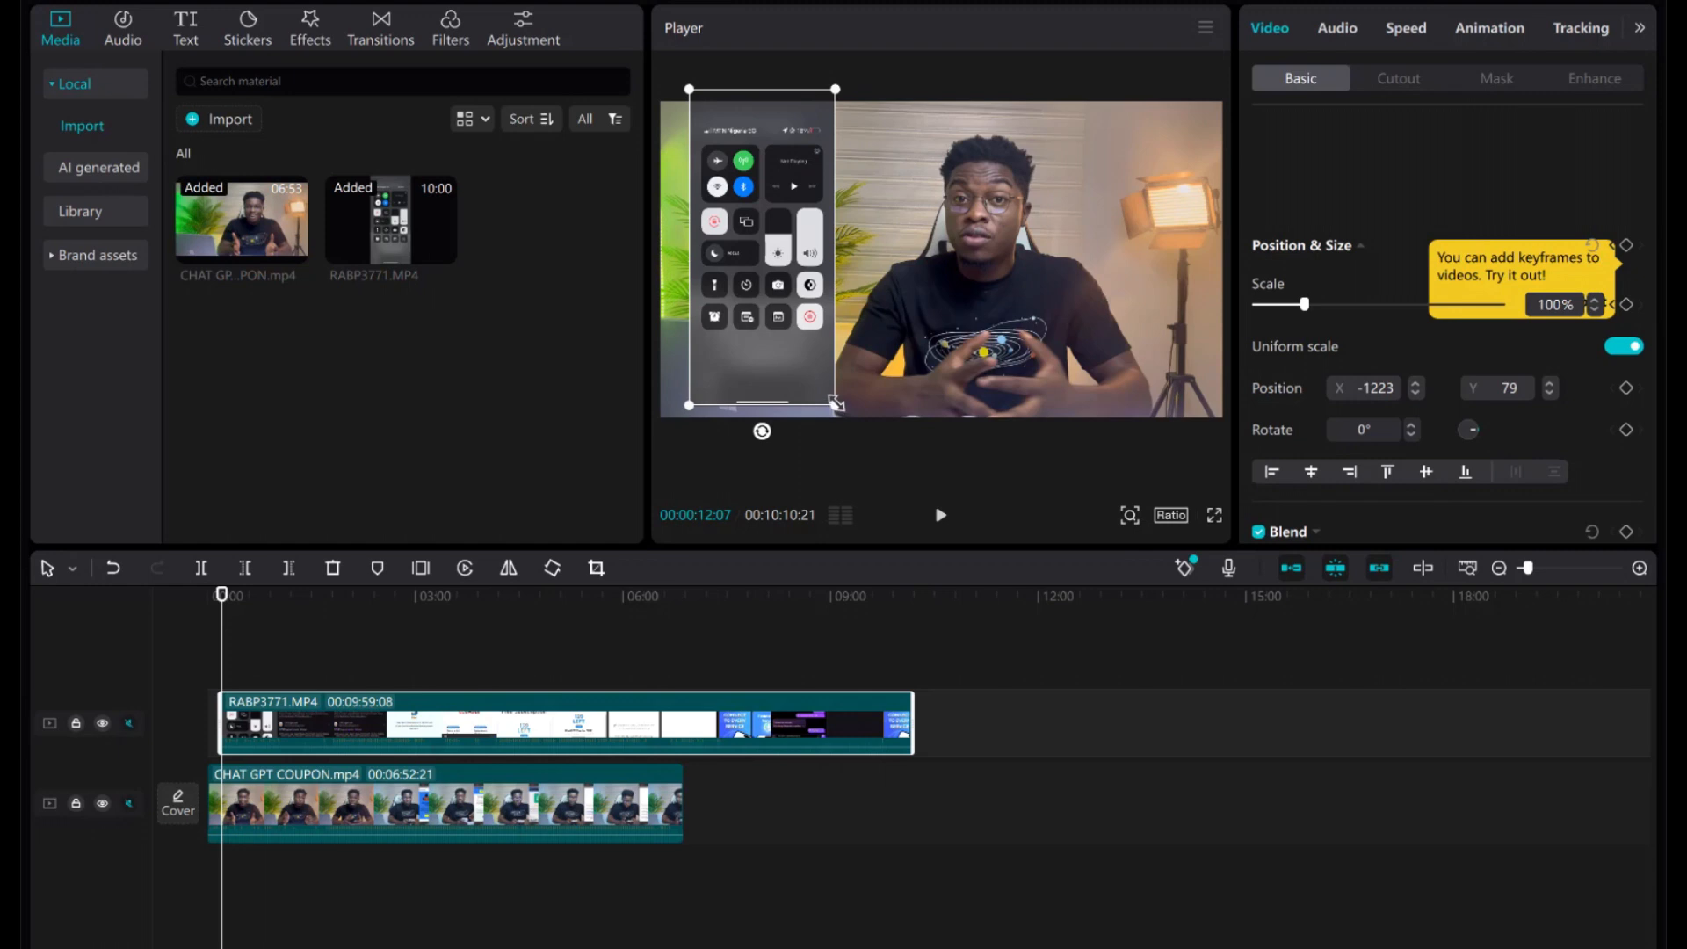
{"action": "mouse_move", "coordinate": [836, 403]}
{"action": "left_mouse_down"}
{"action": "mouse_move", "coordinate": [934, 469]}
{"action": "mouse_move", "coordinate": [850, 384]}
{"action": "left_mouse_up"}
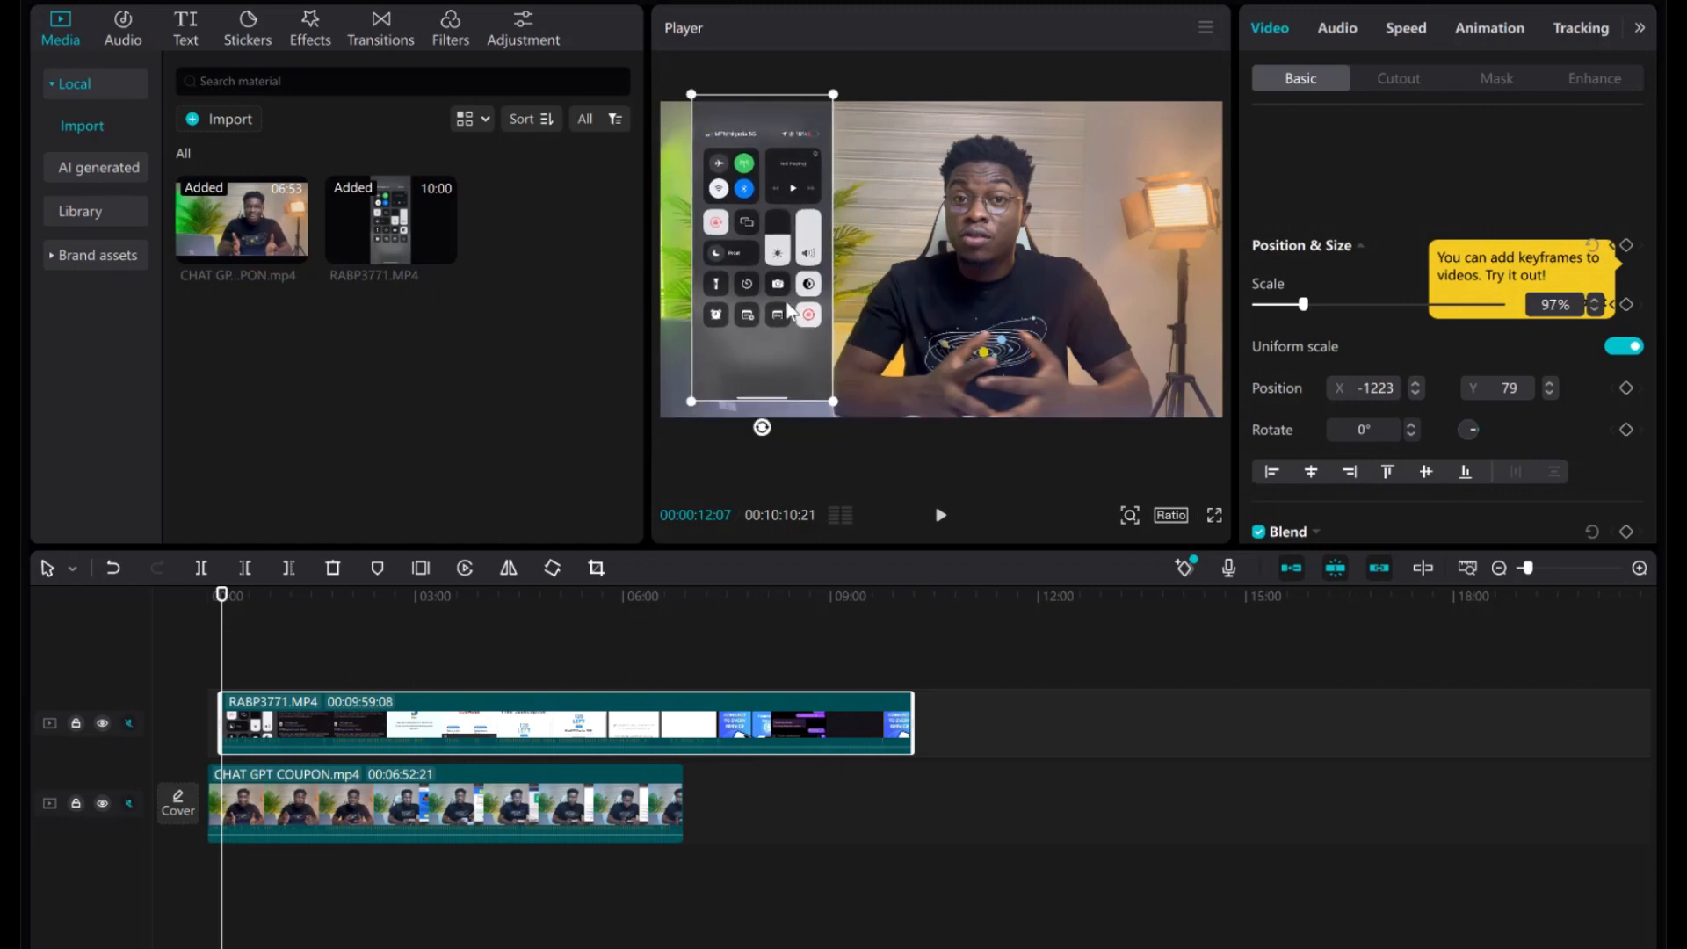
{"action": "left_click_drag", "start_coordinate": [786, 303], "coordinate": [756, 310]}
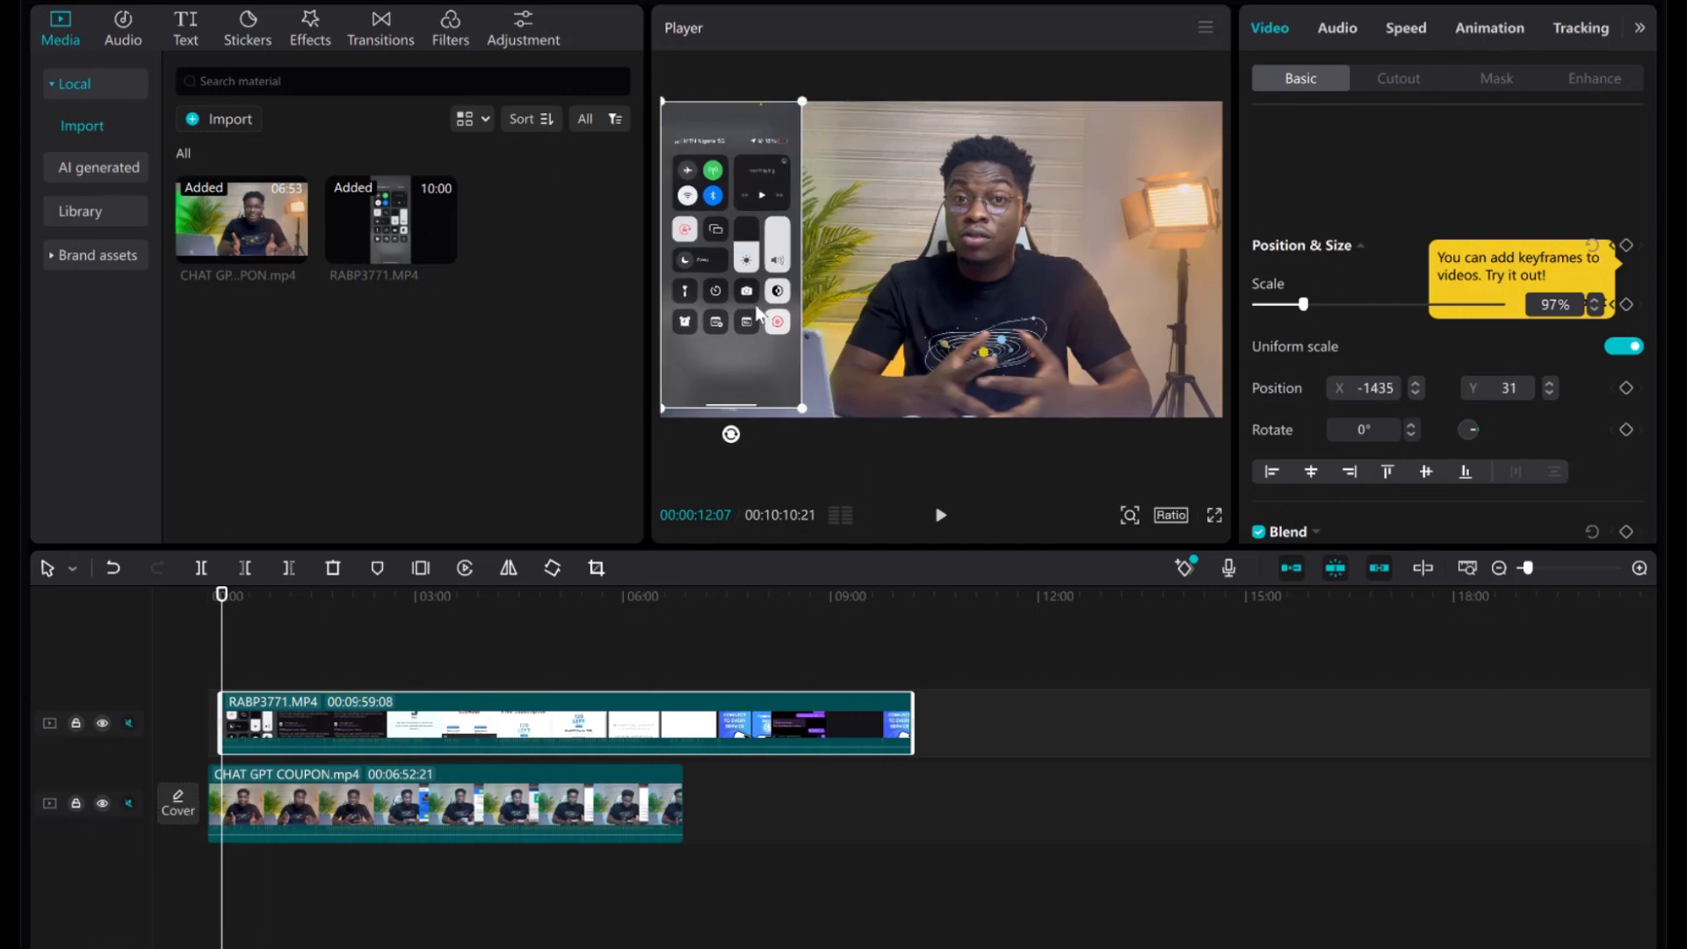
{"action": "left_click_drag", "start_coordinate": [808, 410], "coordinate": [822, 420]}
Nudge the overlay to X -1367, Y 0, preview it, and move the playhead to about 0:30.
{"action": "left_click_drag", "start_coordinate": [787, 355], "coordinate": [796, 356]}
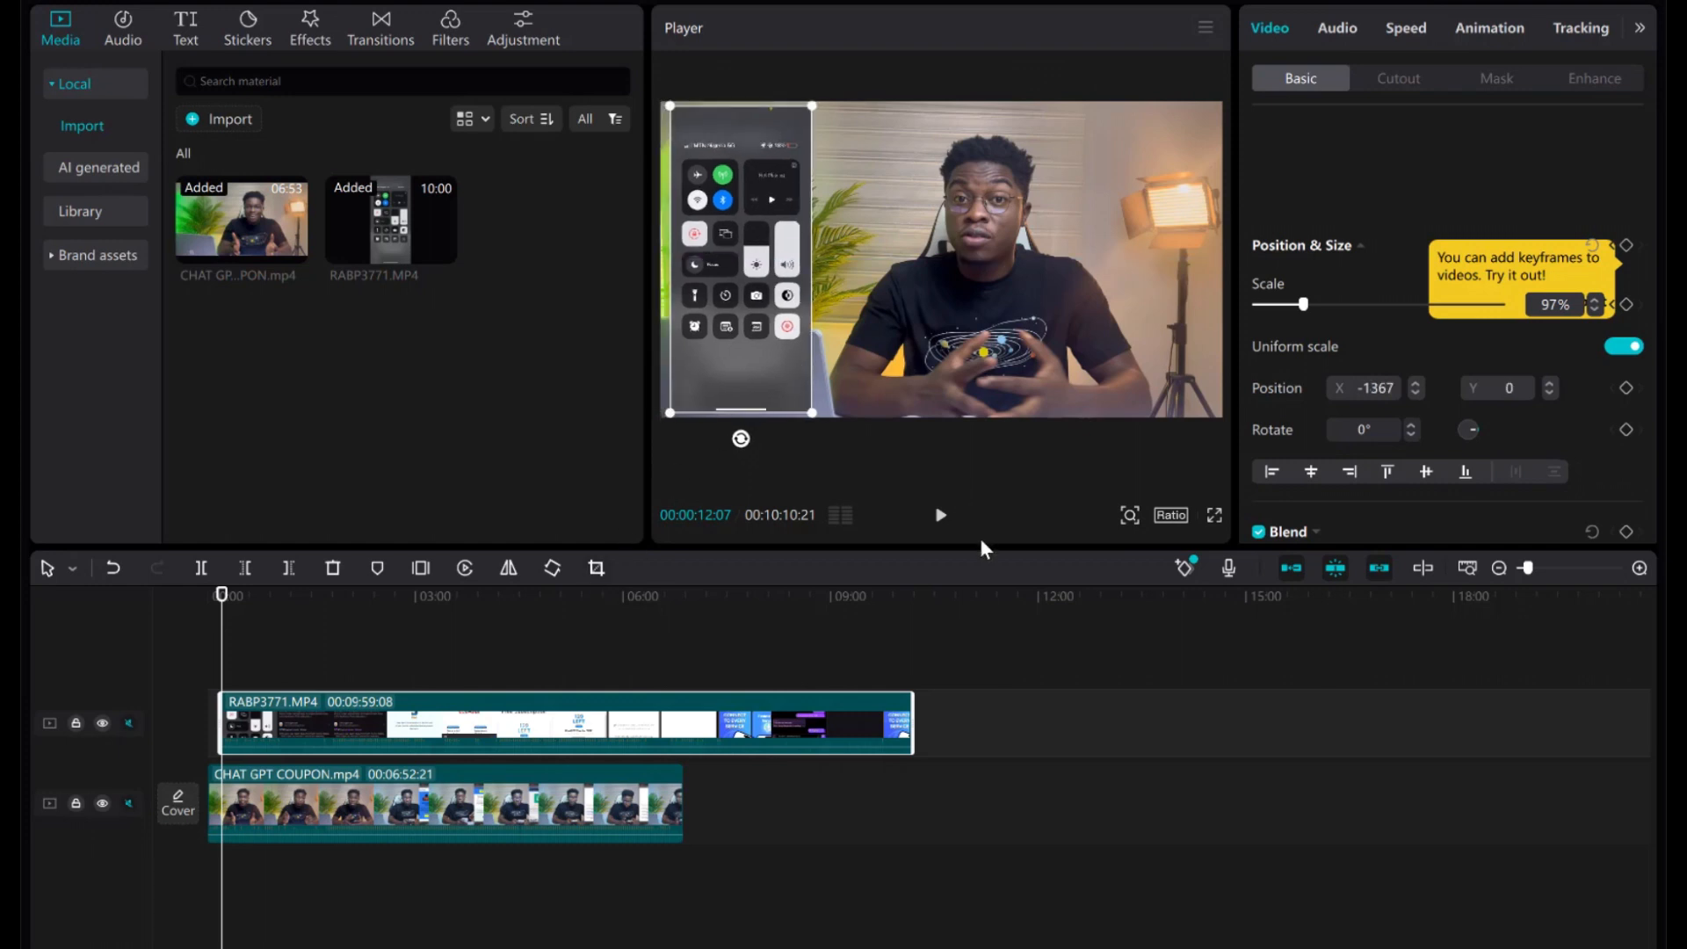
{"action": "left_click", "coordinate": [938, 514]}
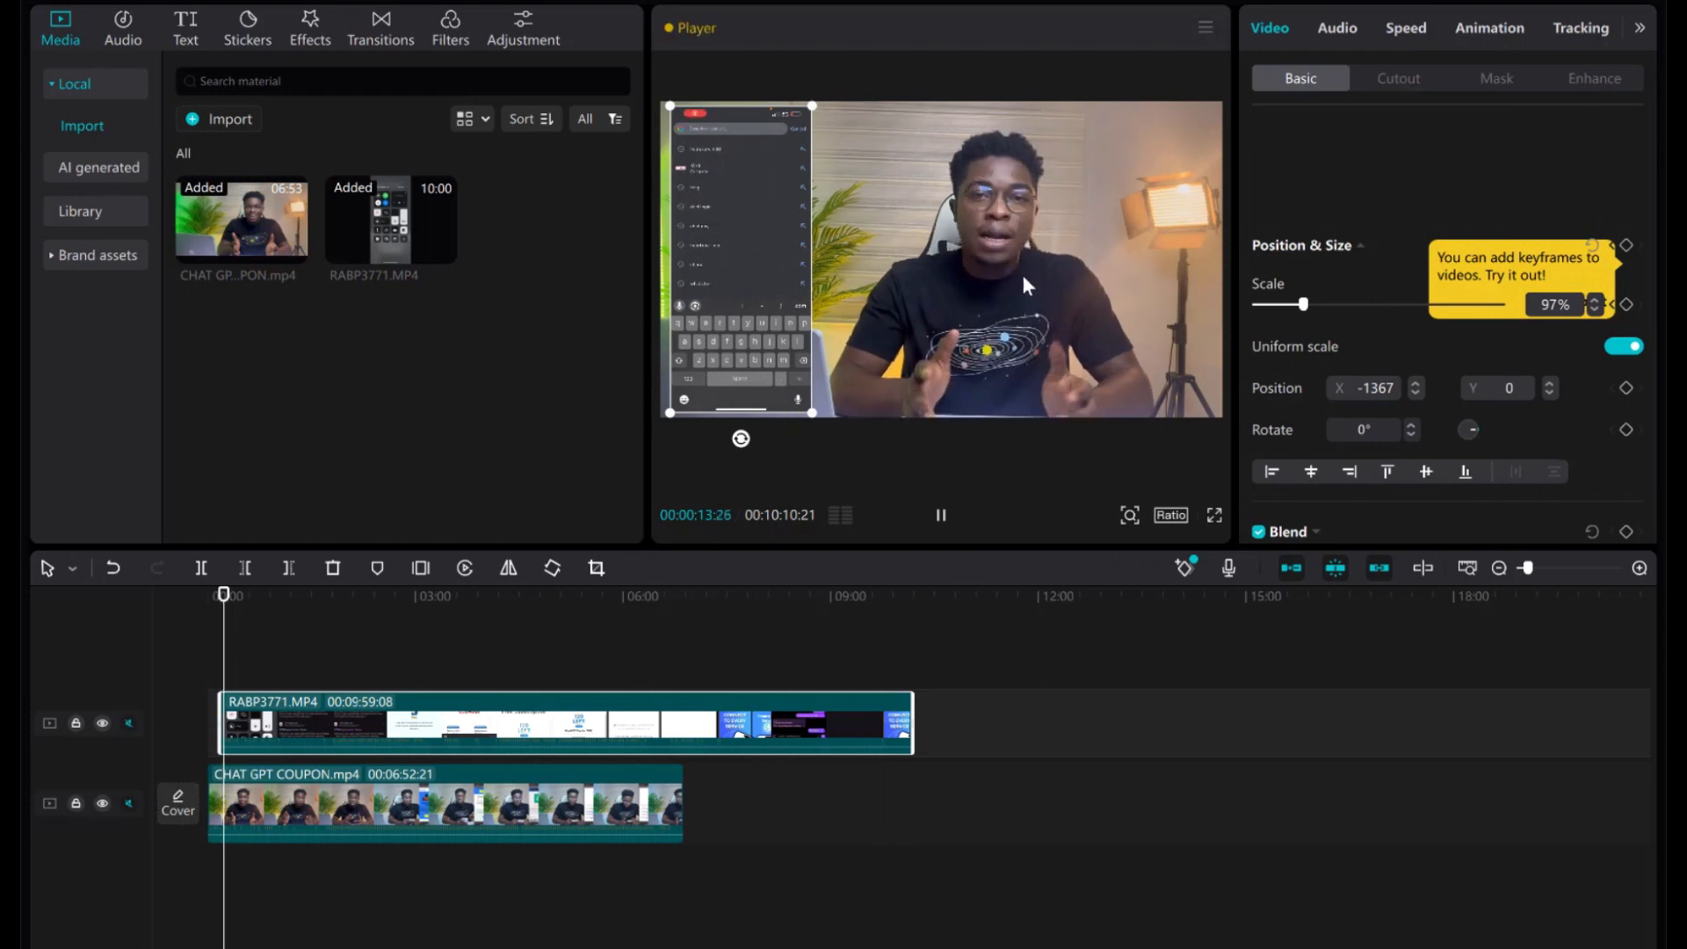
{"action": "left_click", "coordinate": [940, 515]}
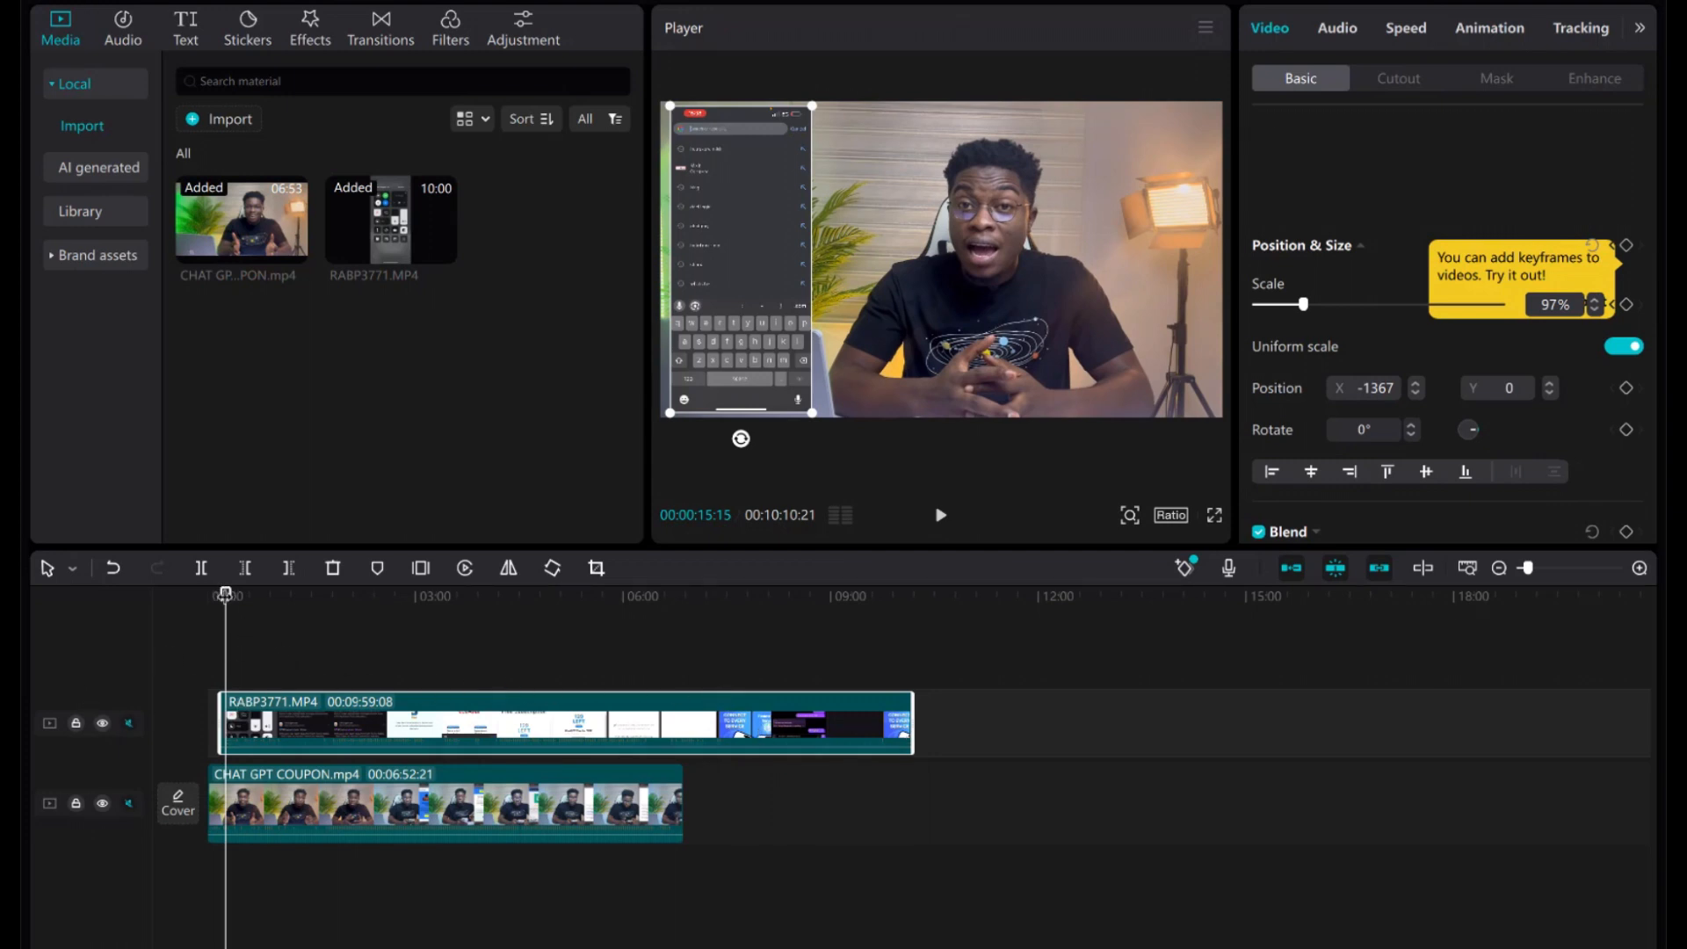
{"action": "mouse_move", "coordinate": [226, 593]}
{"action": "left_mouse_down"}
{"action": "mouse_move", "coordinate": [286, 594]}
{"action": "mouse_move", "coordinate": [241, 595]}
{"action": "left_mouse_up"}
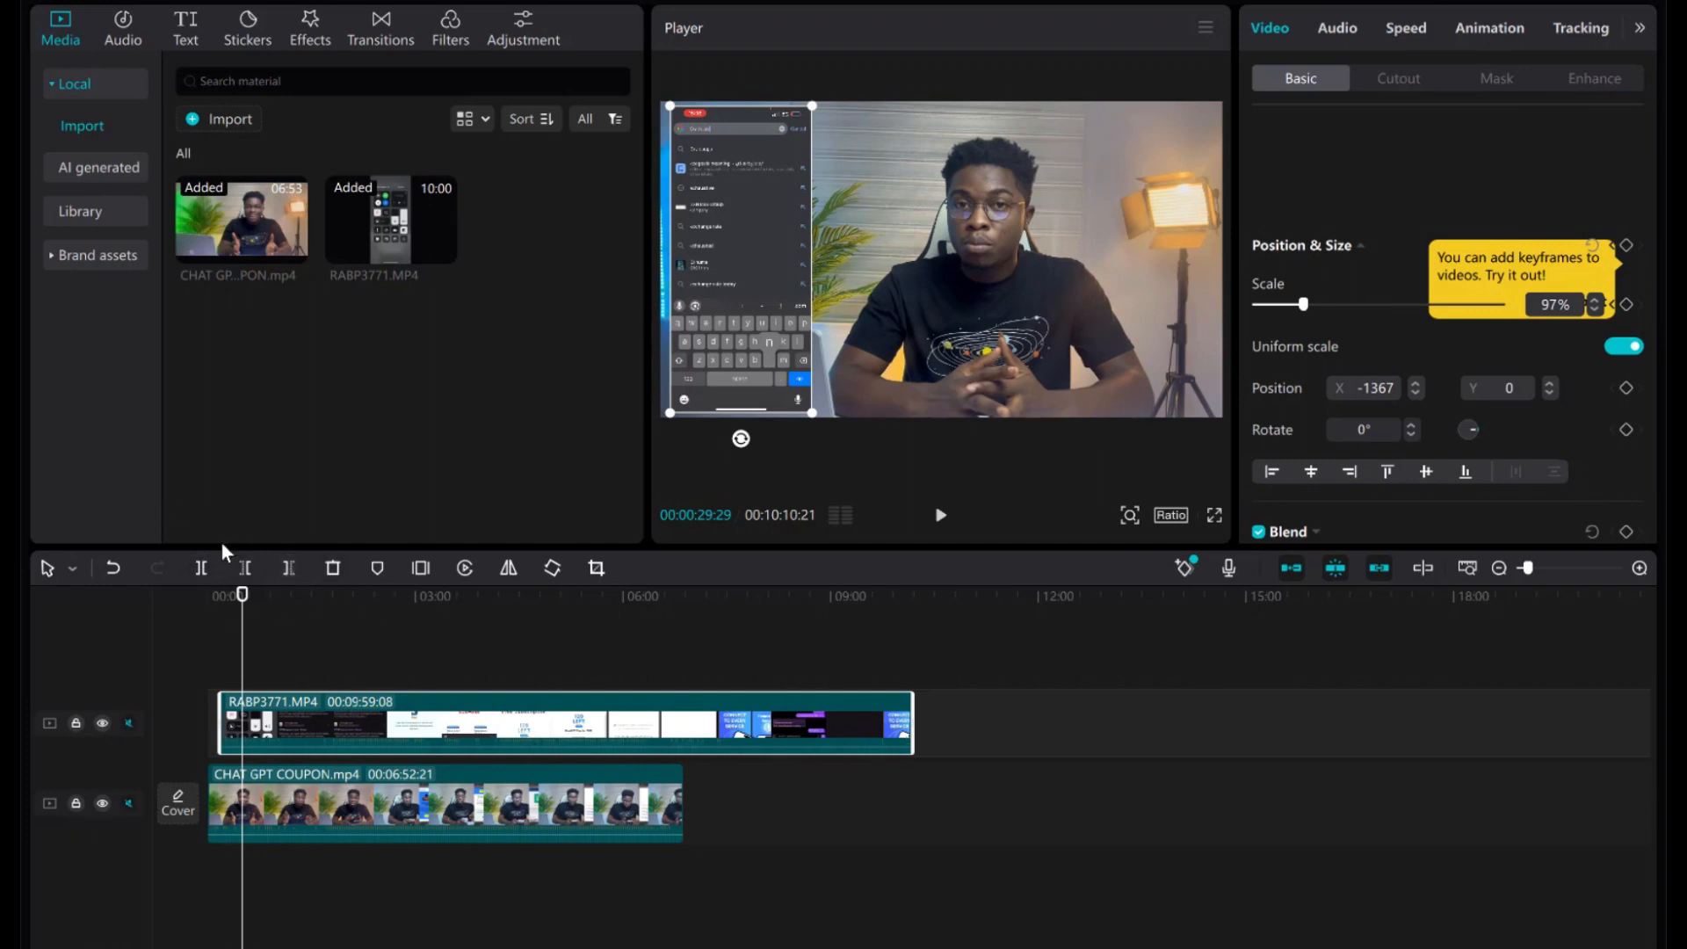
Delete the overlay after the playhead so it ends near 00:00:11:13, then replay from the start.
{"action": "left_click", "coordinate": [284, 569]}
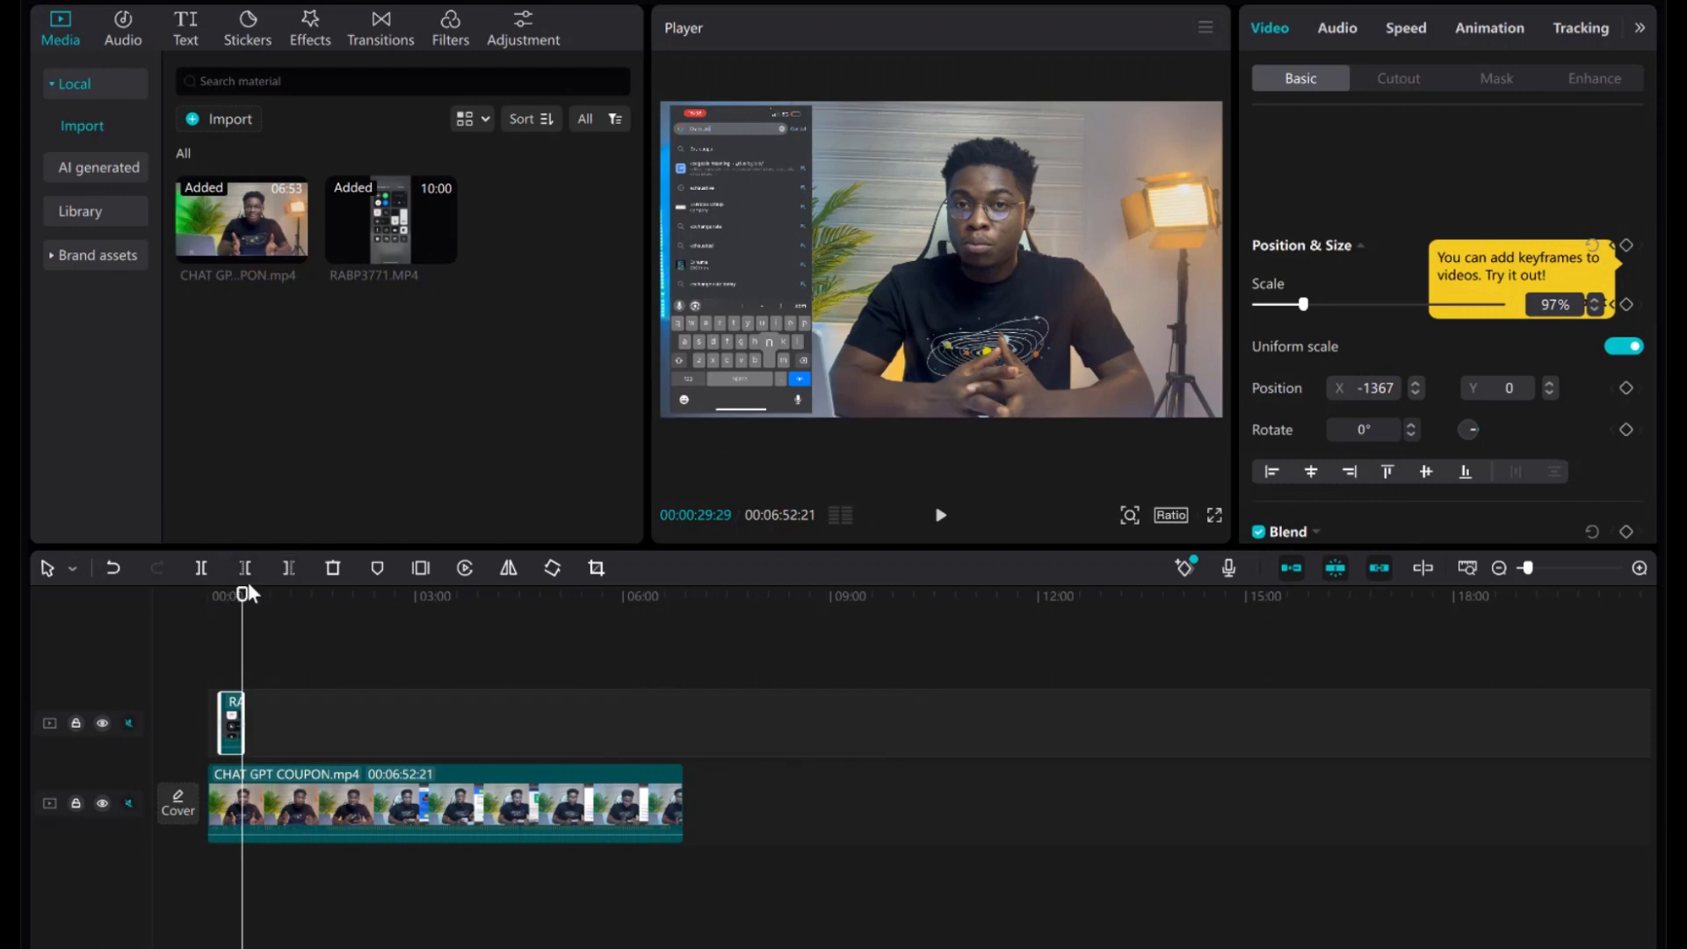
{"action": "left_click_drag", "start_coordinate": [241, 598], "coordinate": [210, 608]}
{"action": "key", "text": "space"}
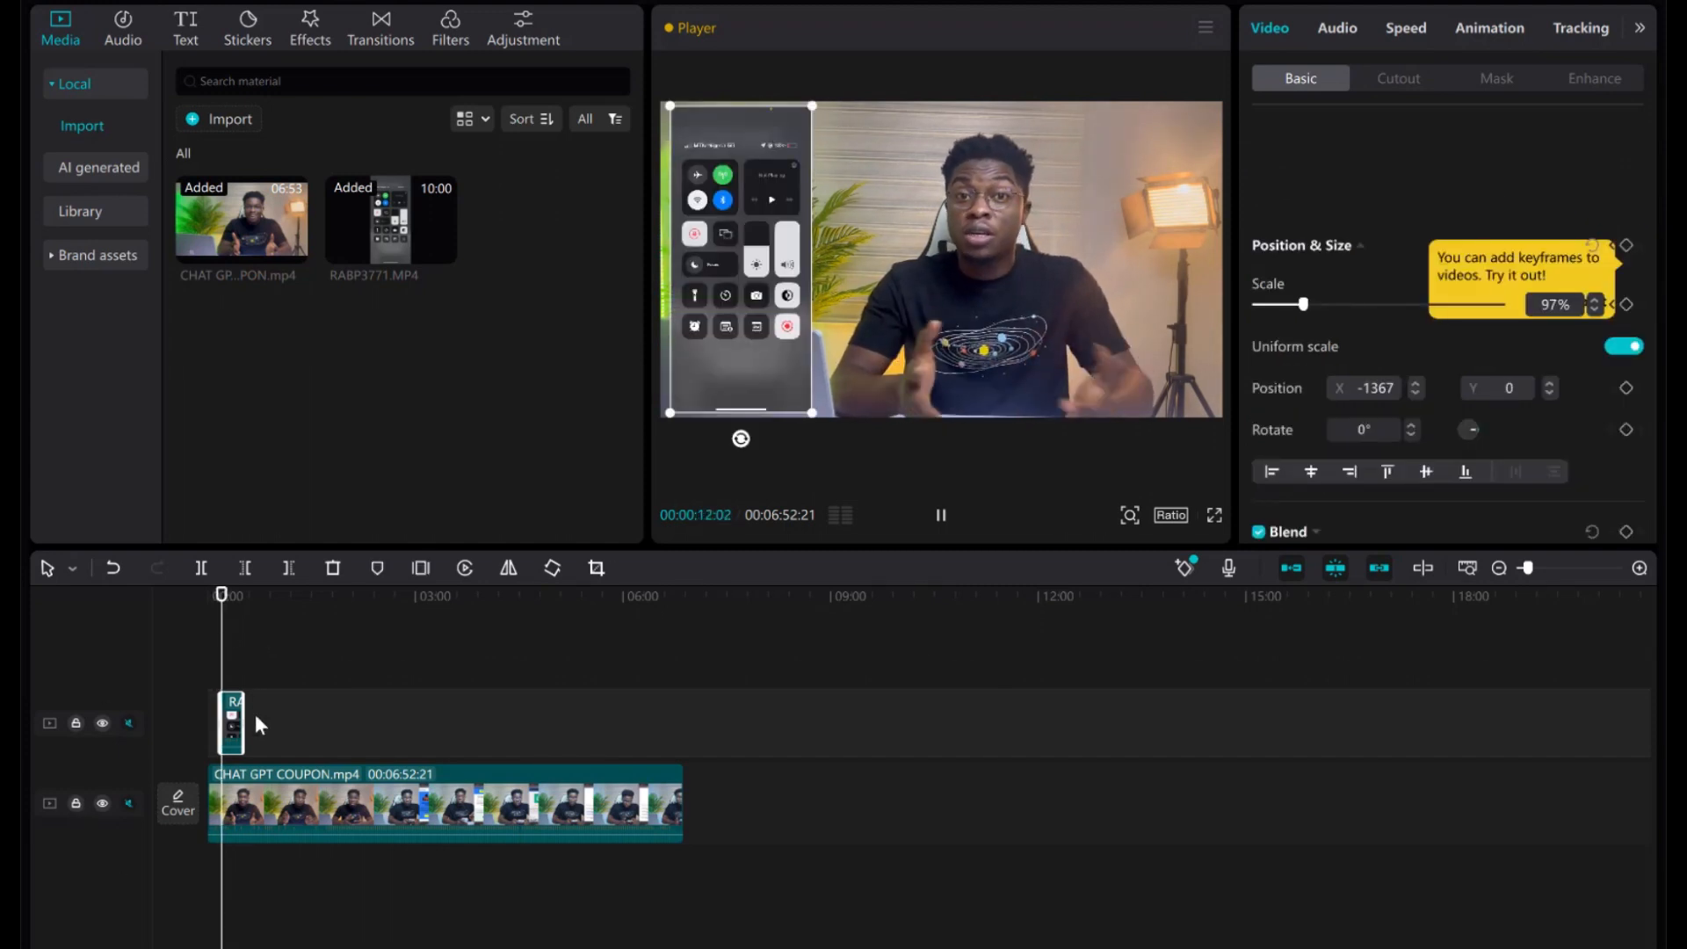
{"action": "left_click", "coordinate": [943, 522]}
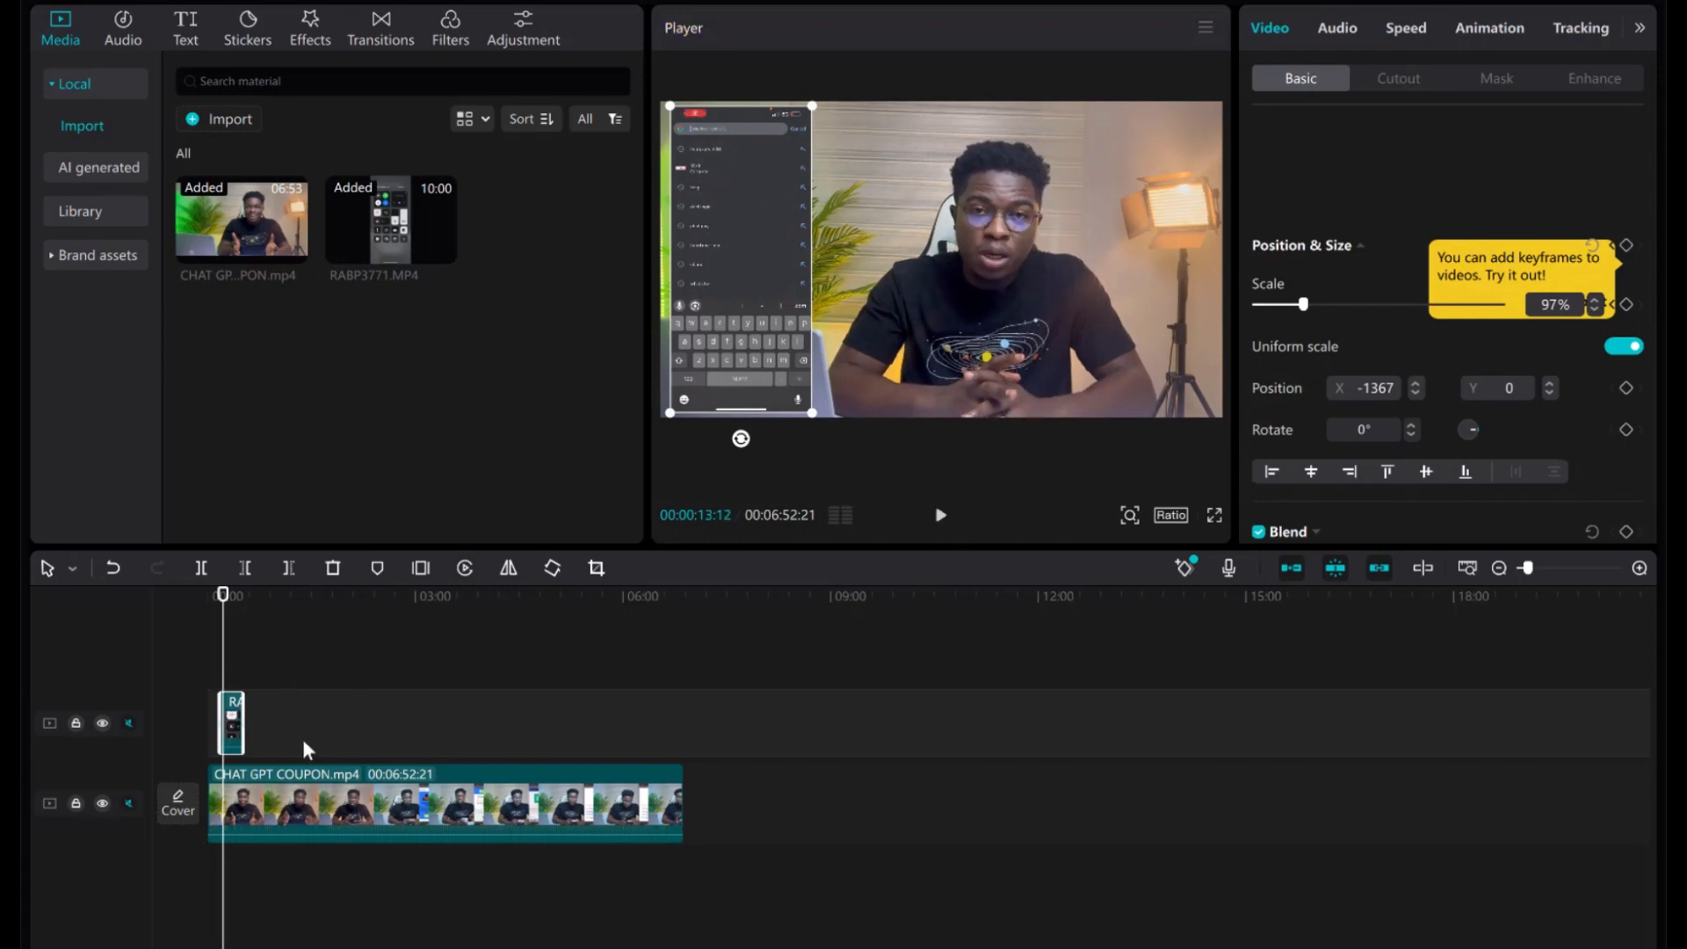
{"action": "left_click_drag", "start_coordinate": [223, 596], "coordinate": [221, 598]}
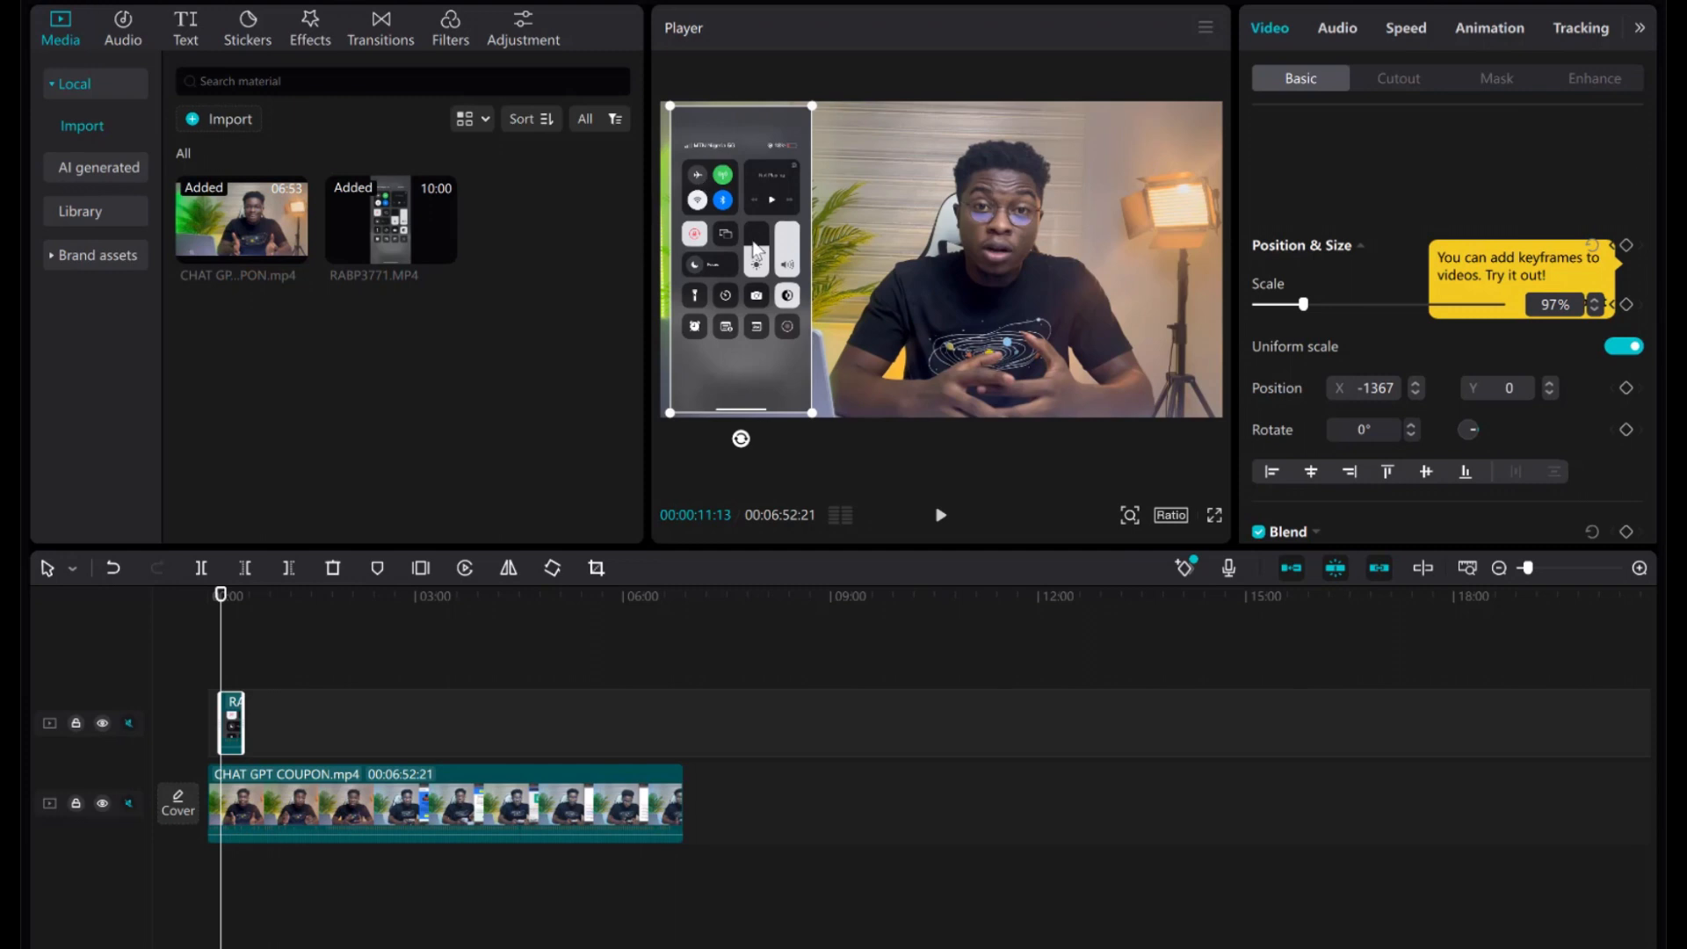
{"action": "left_click", "coordinate": [410, 798]}
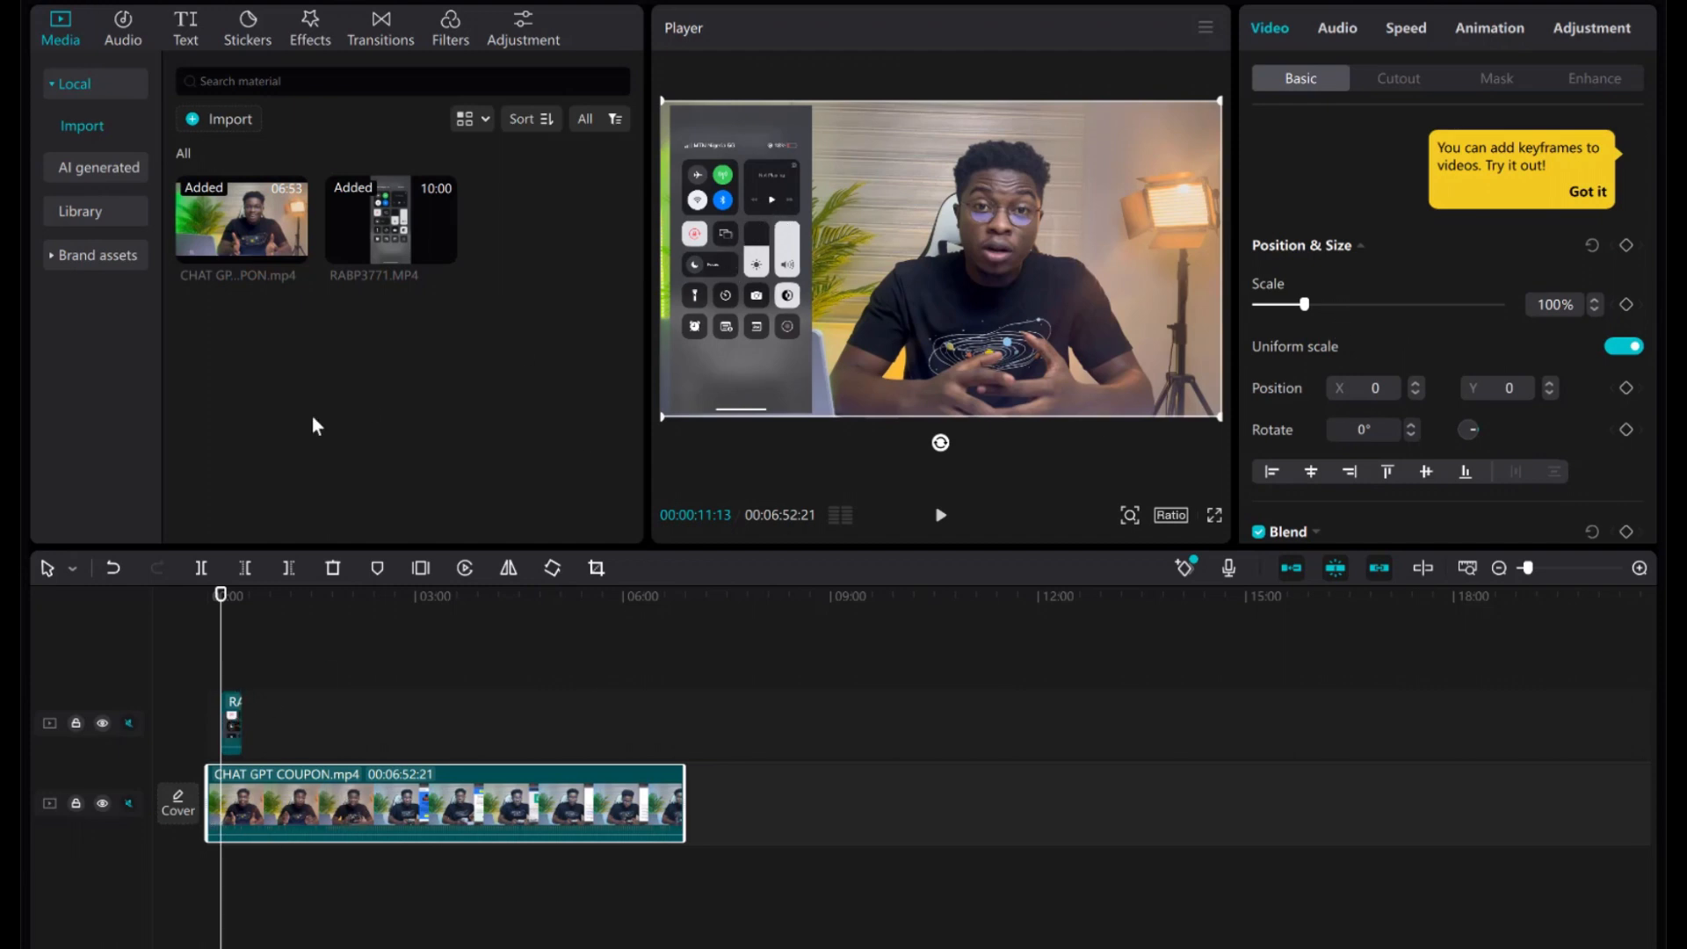
Import the 0317(1) video from the Downloads folder.
{"action": "left_click", "coordinate": [233, 118]}
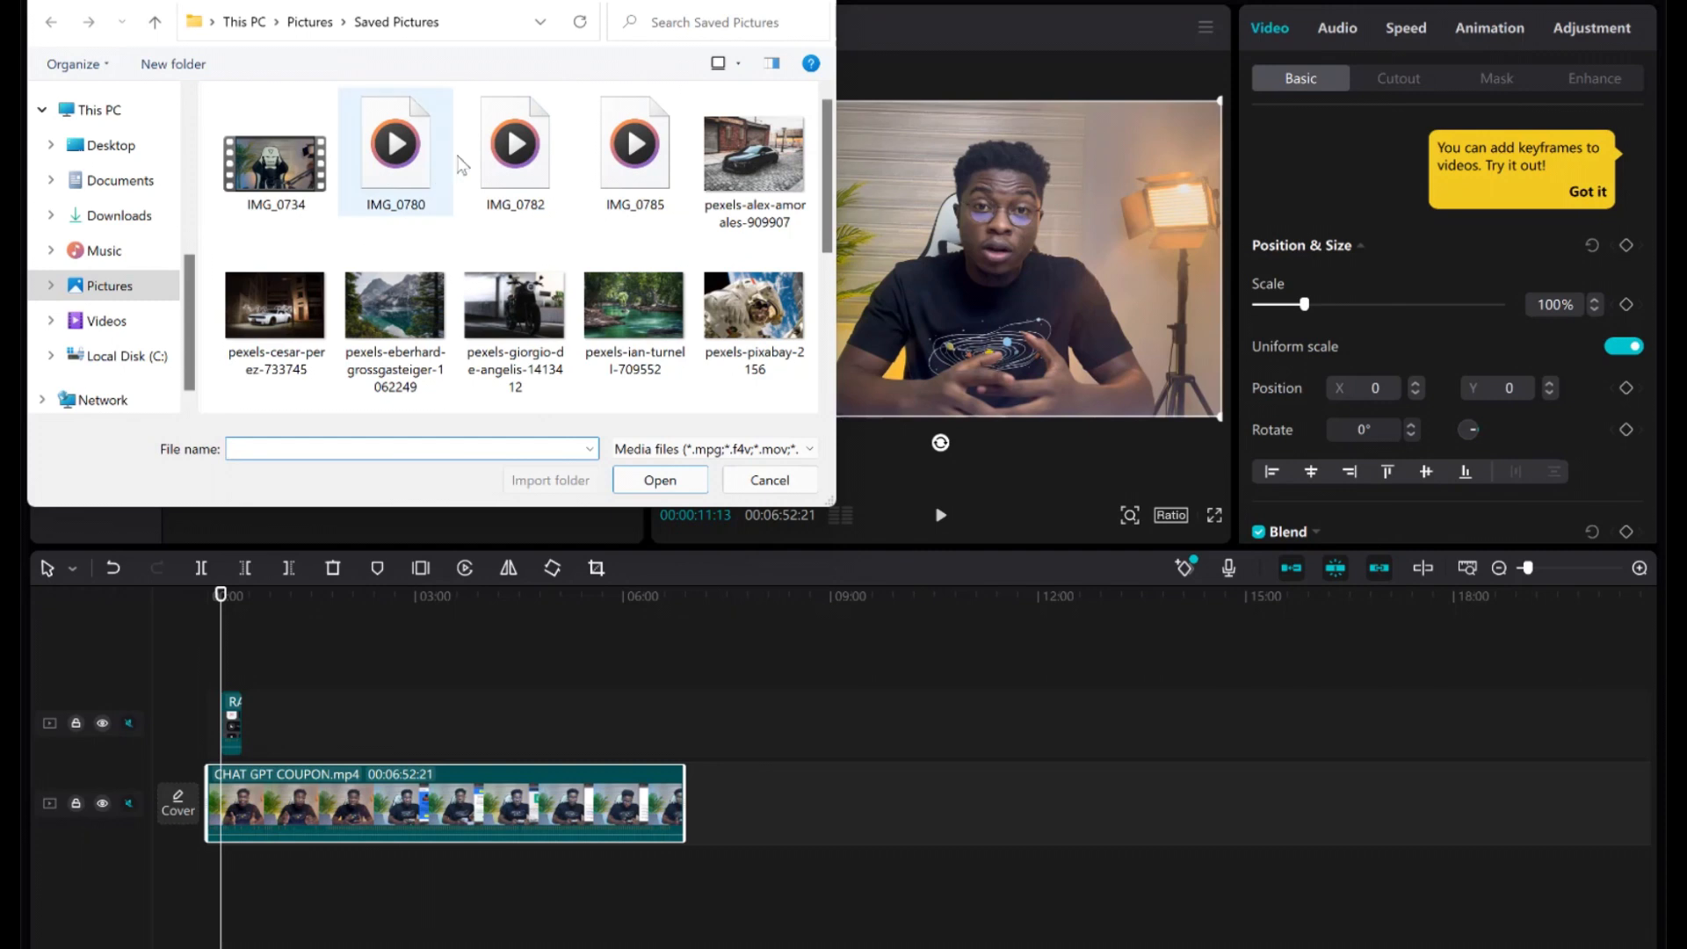
{"action": "scroll", "coordinate": [444, 344], "scroll_direction": "down", "scroll_amount": 3}
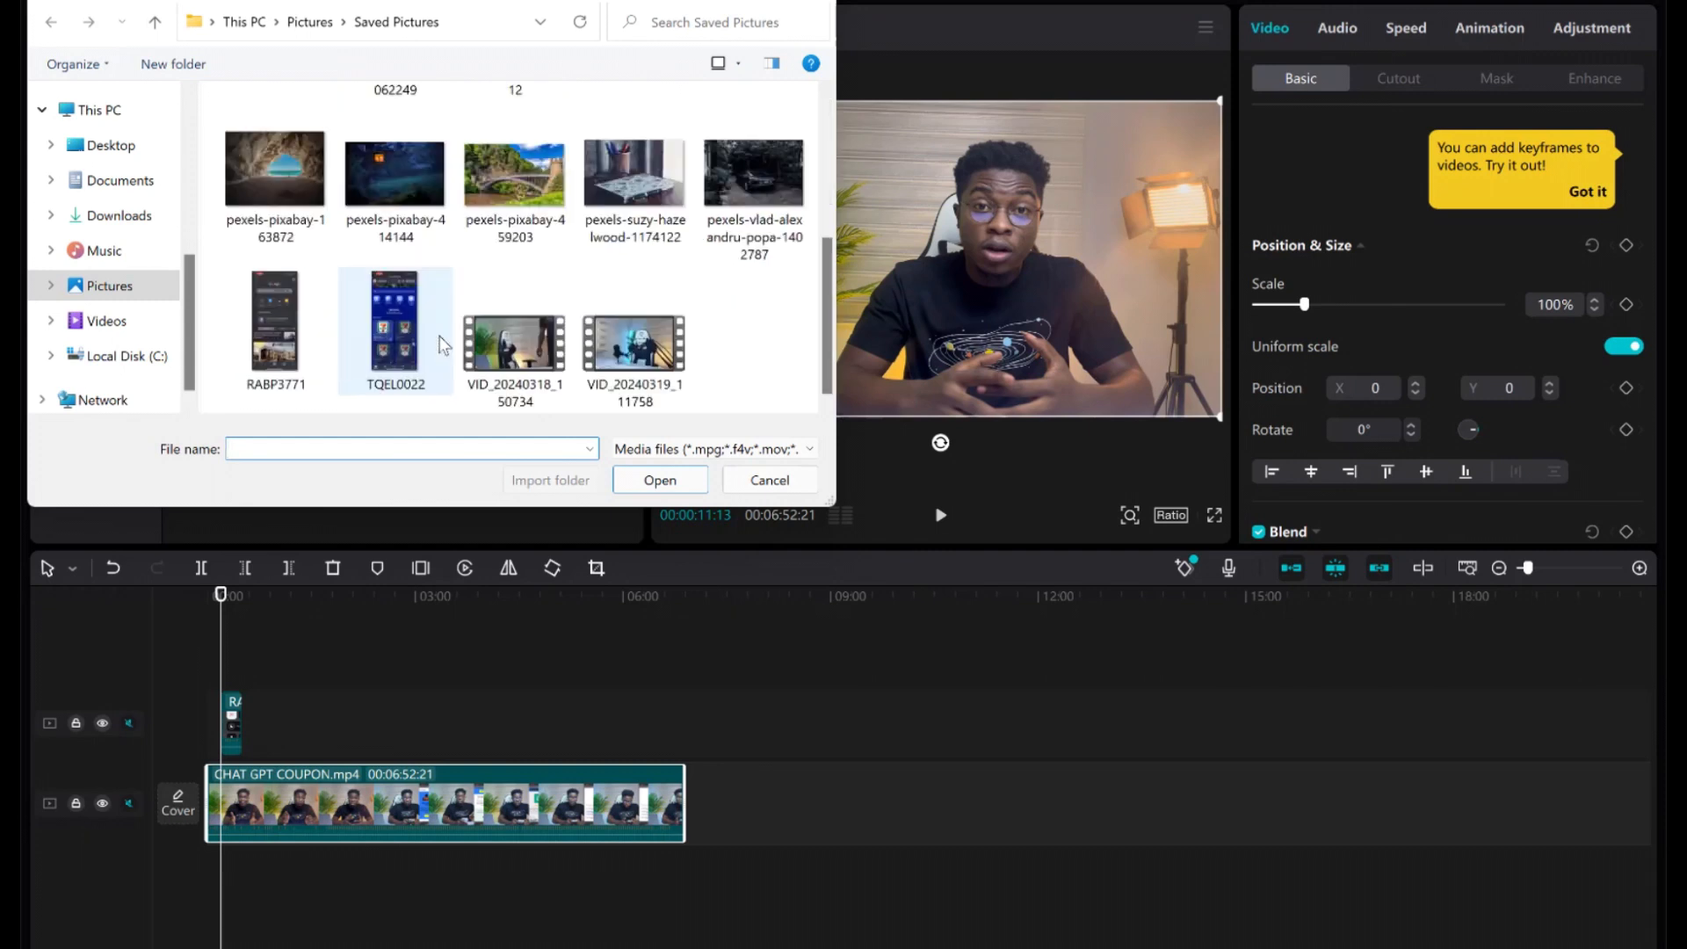
{"action": "scroll", "coordinate": [444, 345], "scroll_direction": "up", "scroll_amount": 1}
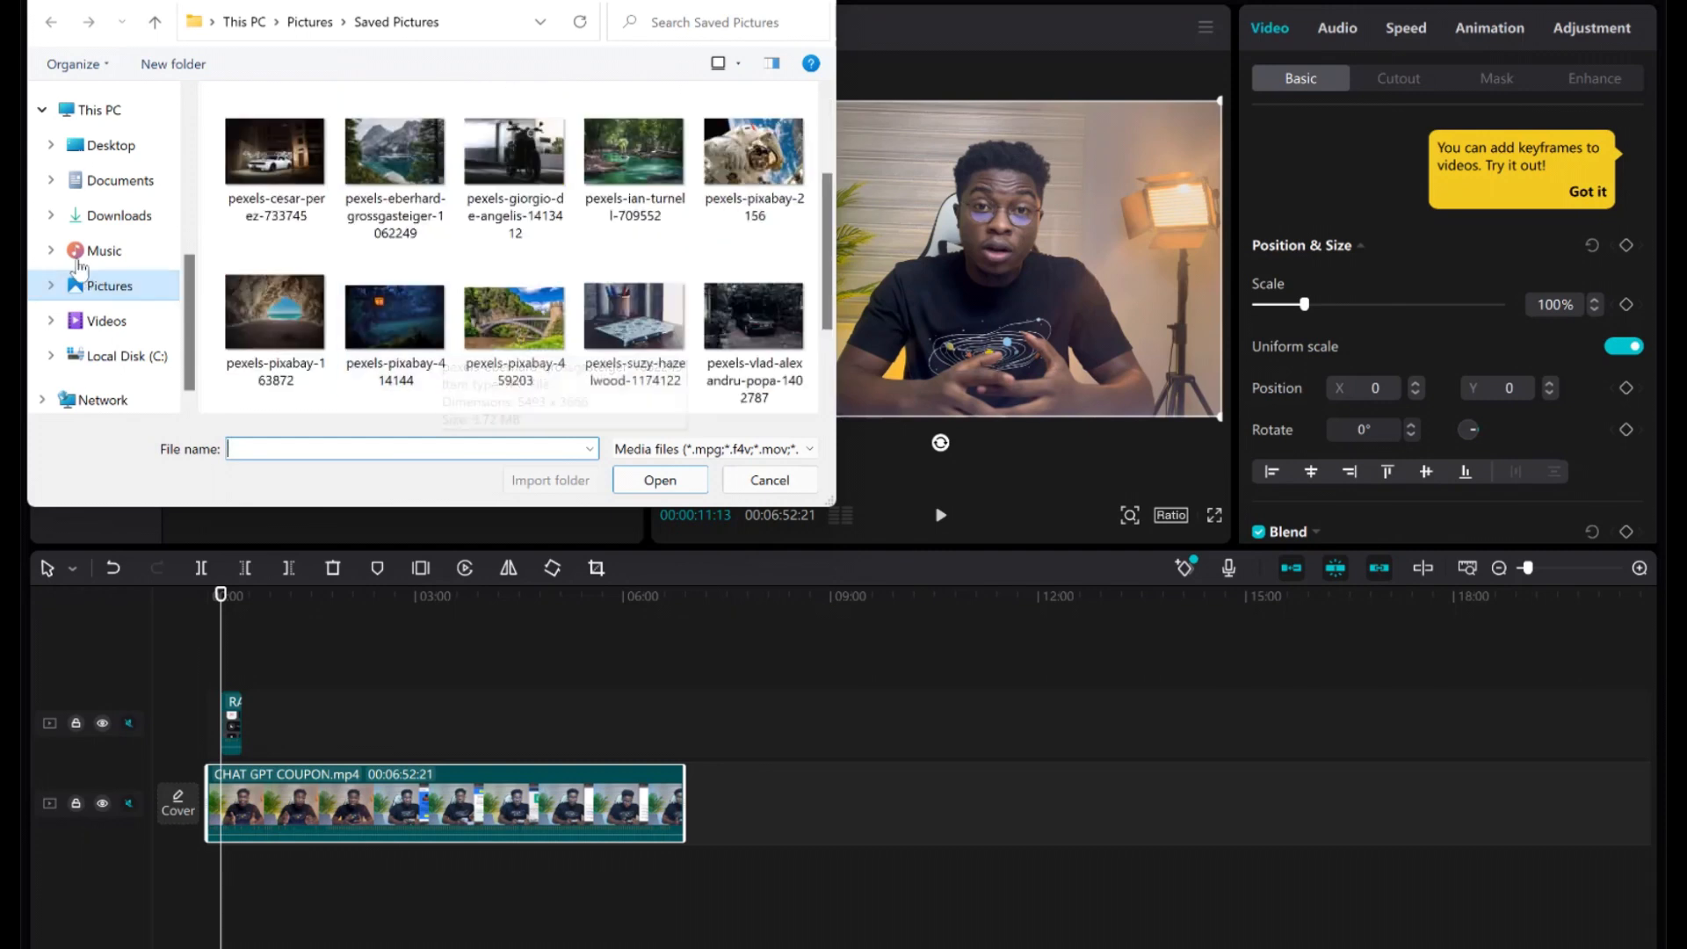
{"action": "left_click", "coordinate": [87, 215]}
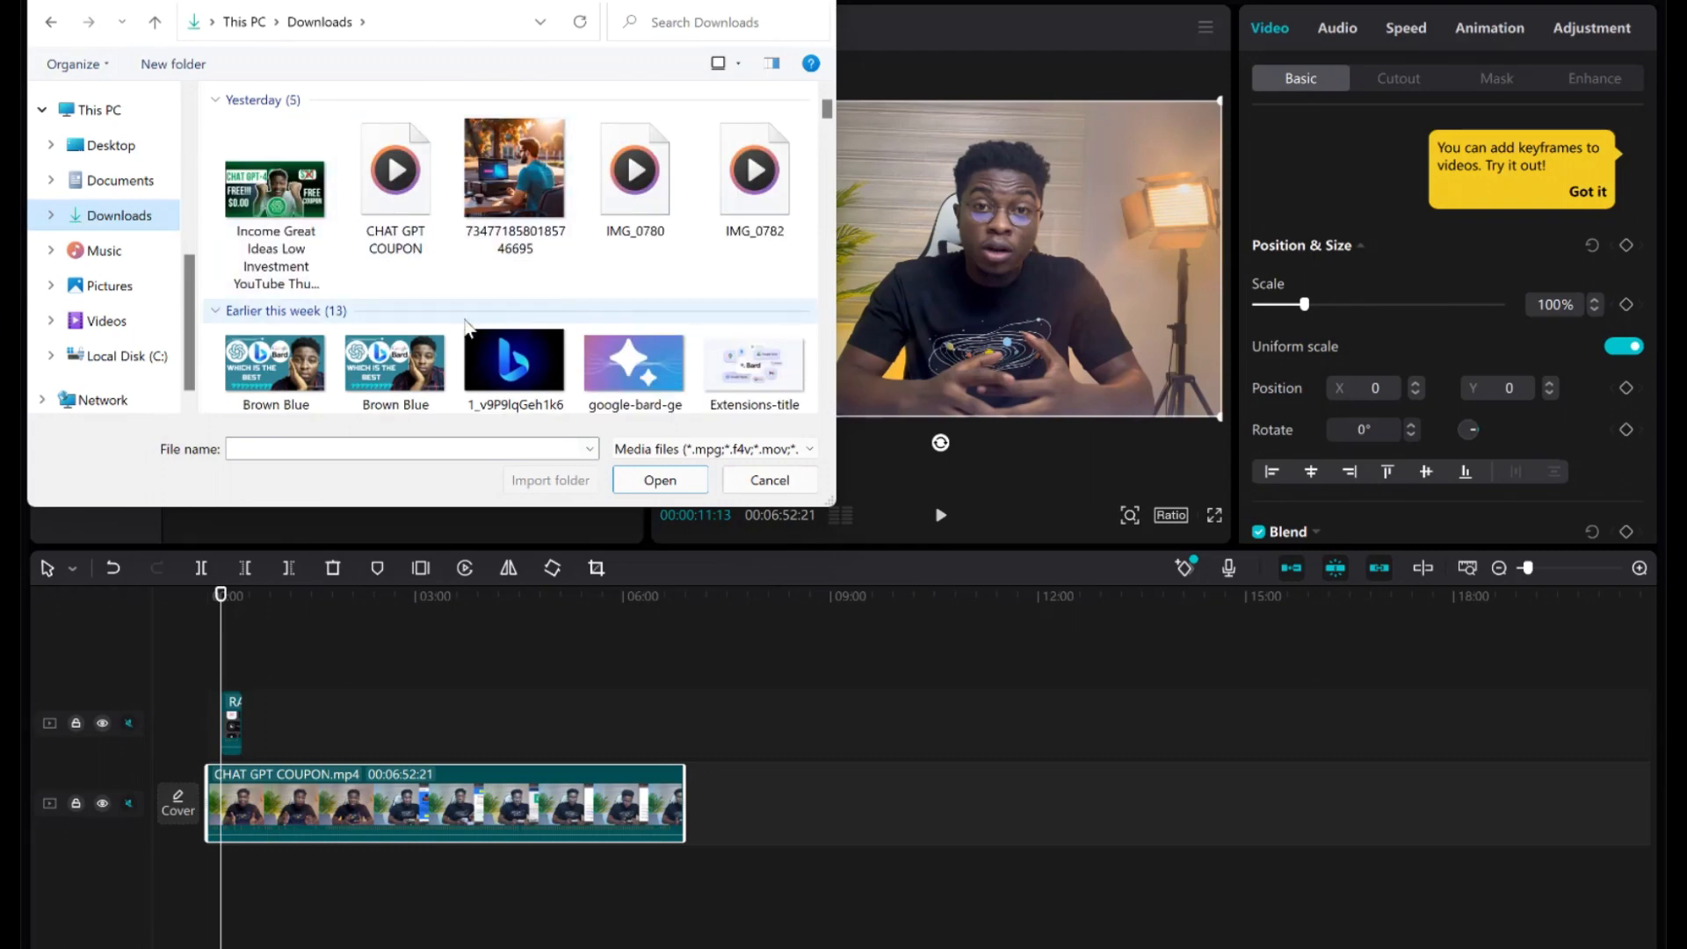
{"action": "scroll", "coordinate": [466, 326], "scroll_direction": "down", "scroll_amount": 2}
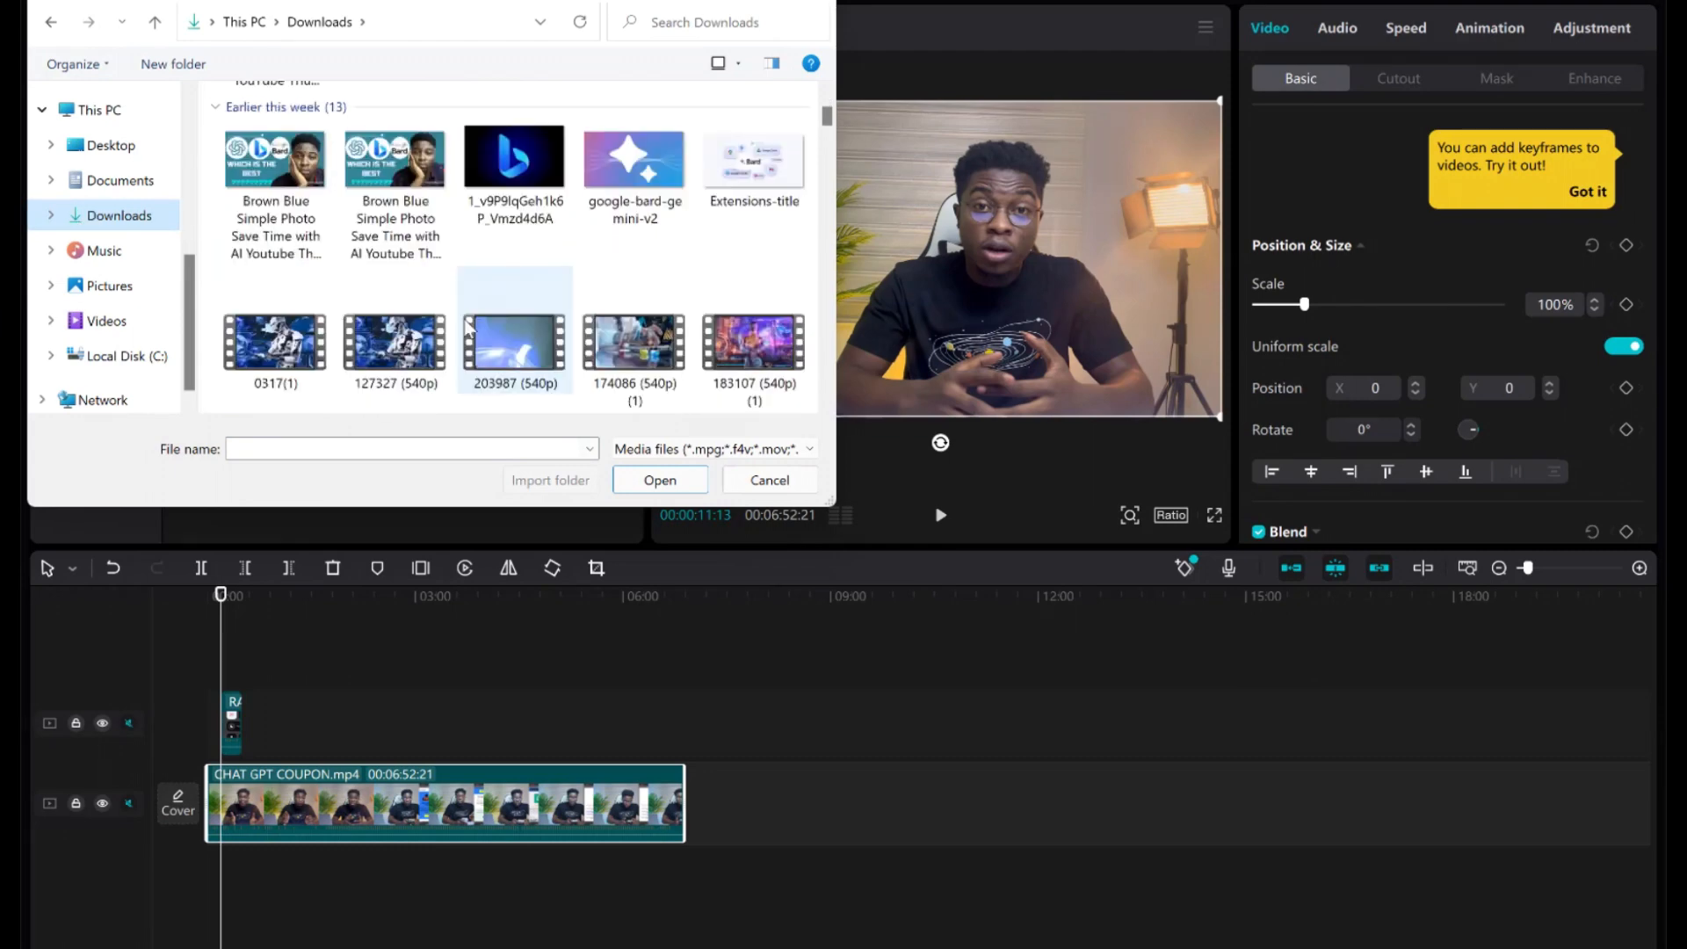
{"action": "left_click", "coordinate": [299, 334]}
{"action": "double_click", "coordinate": [299, 332]}
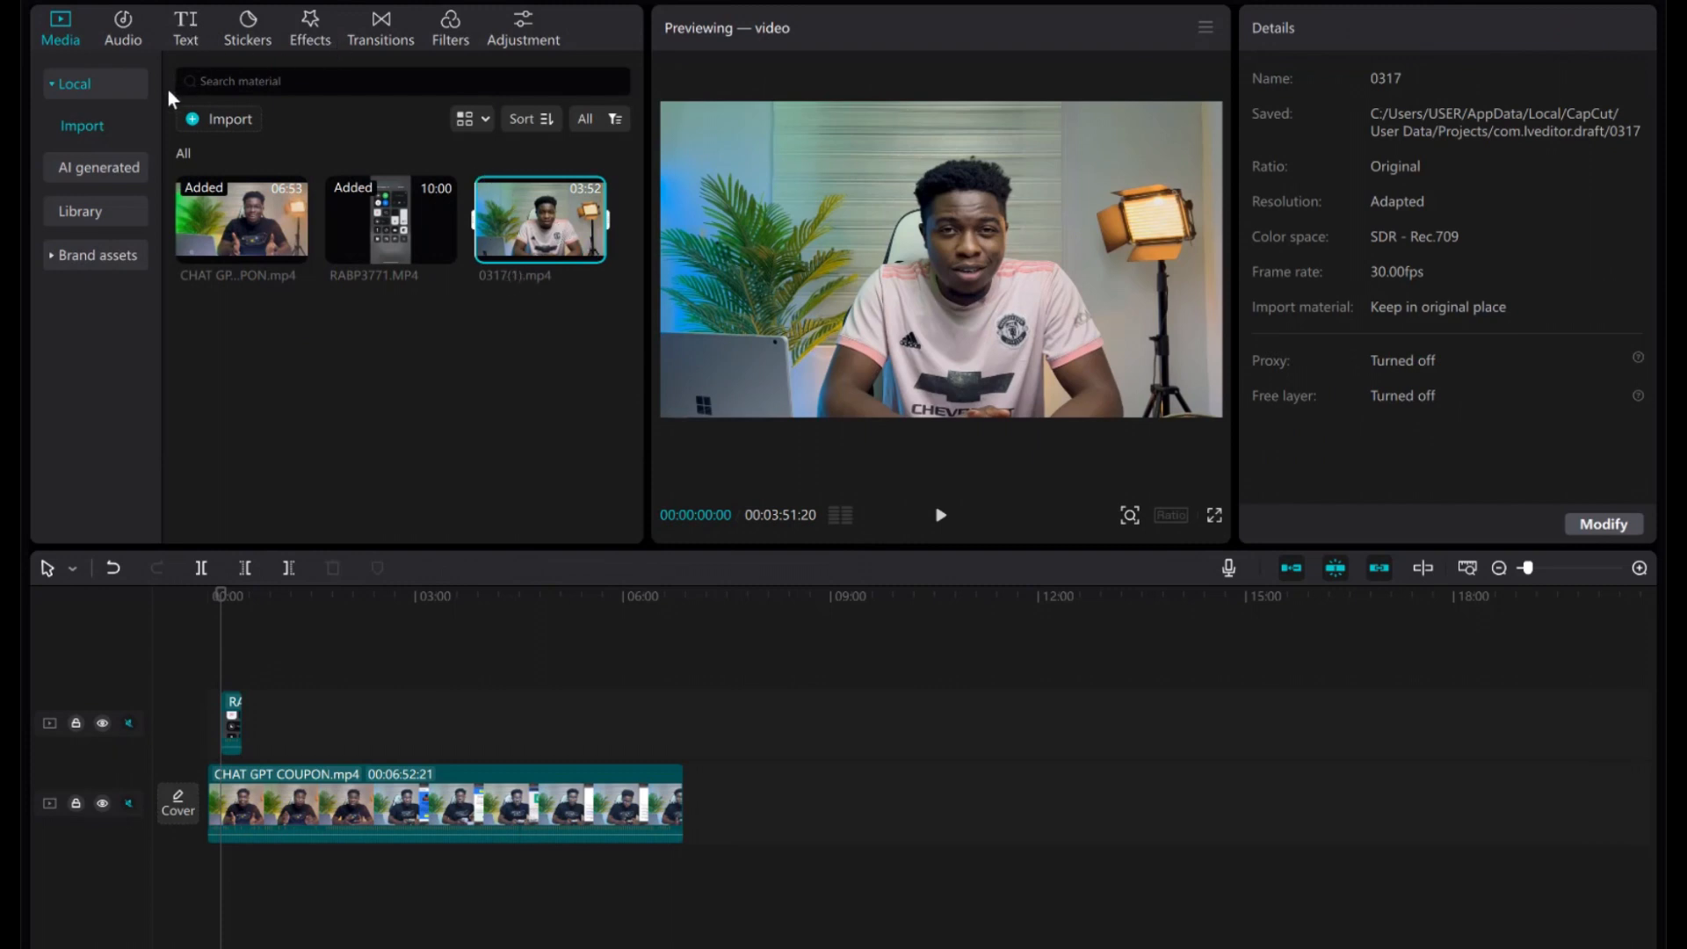
Import the 10-second 127327 (540p).mp4 robot clip from Downloads, then select the phone overlay.
{"action": "left_click", "coordinate": [214, 120]}
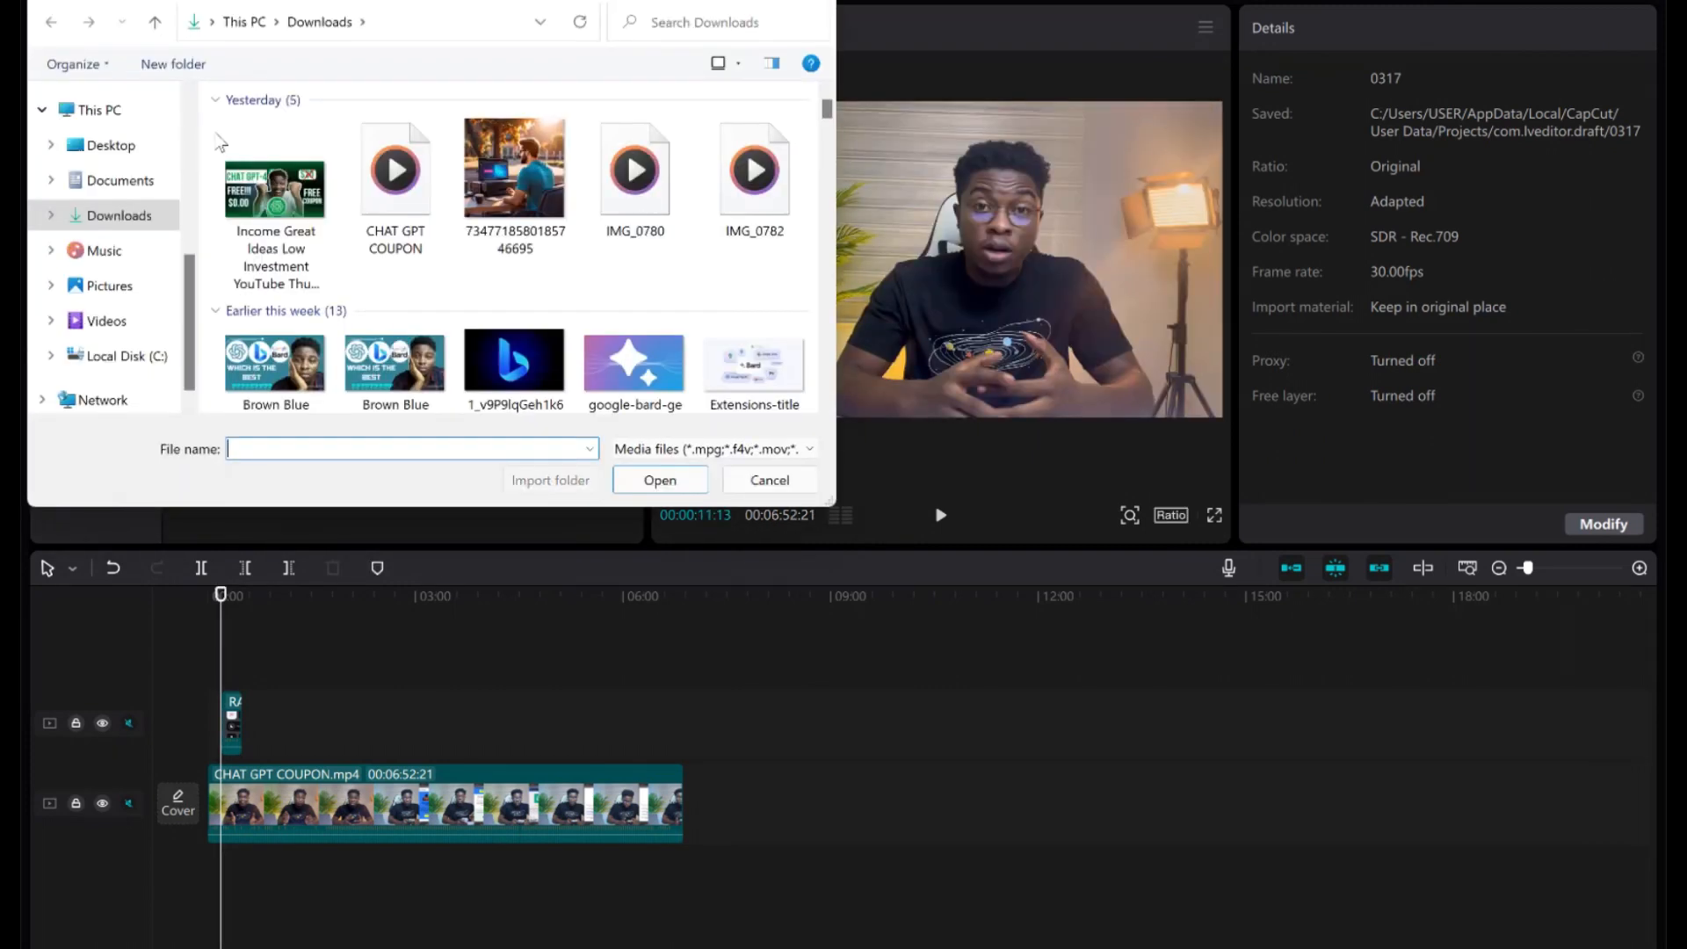
{"action": "scroll", "coordinate": [298, 333], "scroll_direction": "down", "scroll_amount": 2}
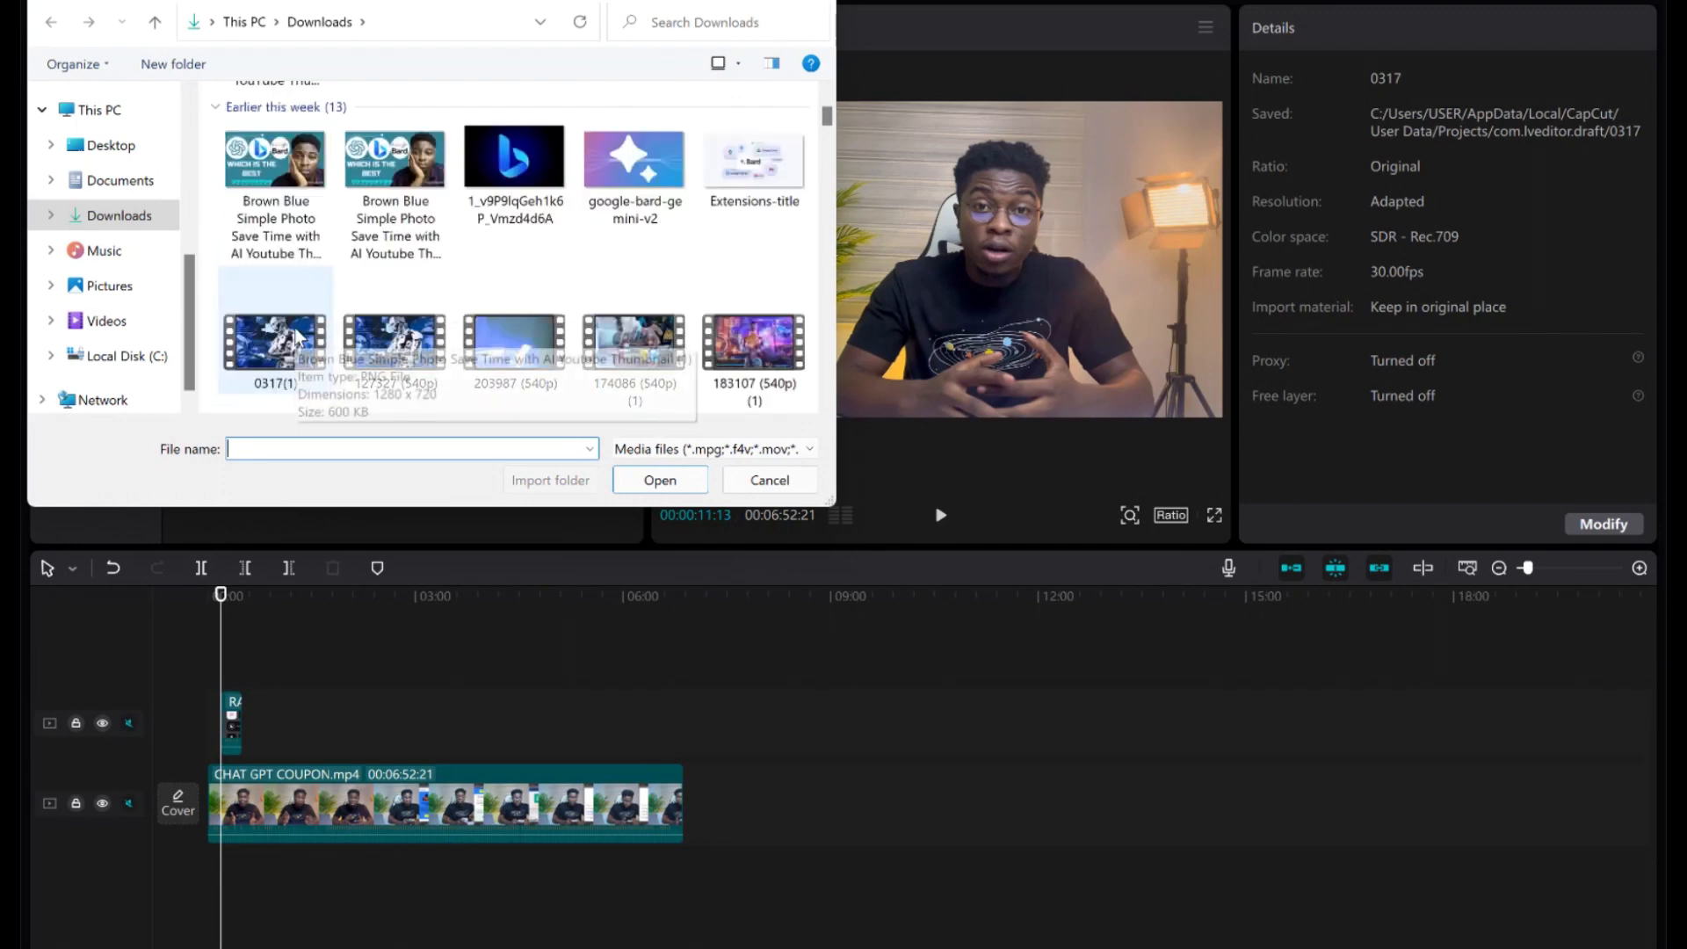
{"action": "left_click", "coordinate": [298, 339]}
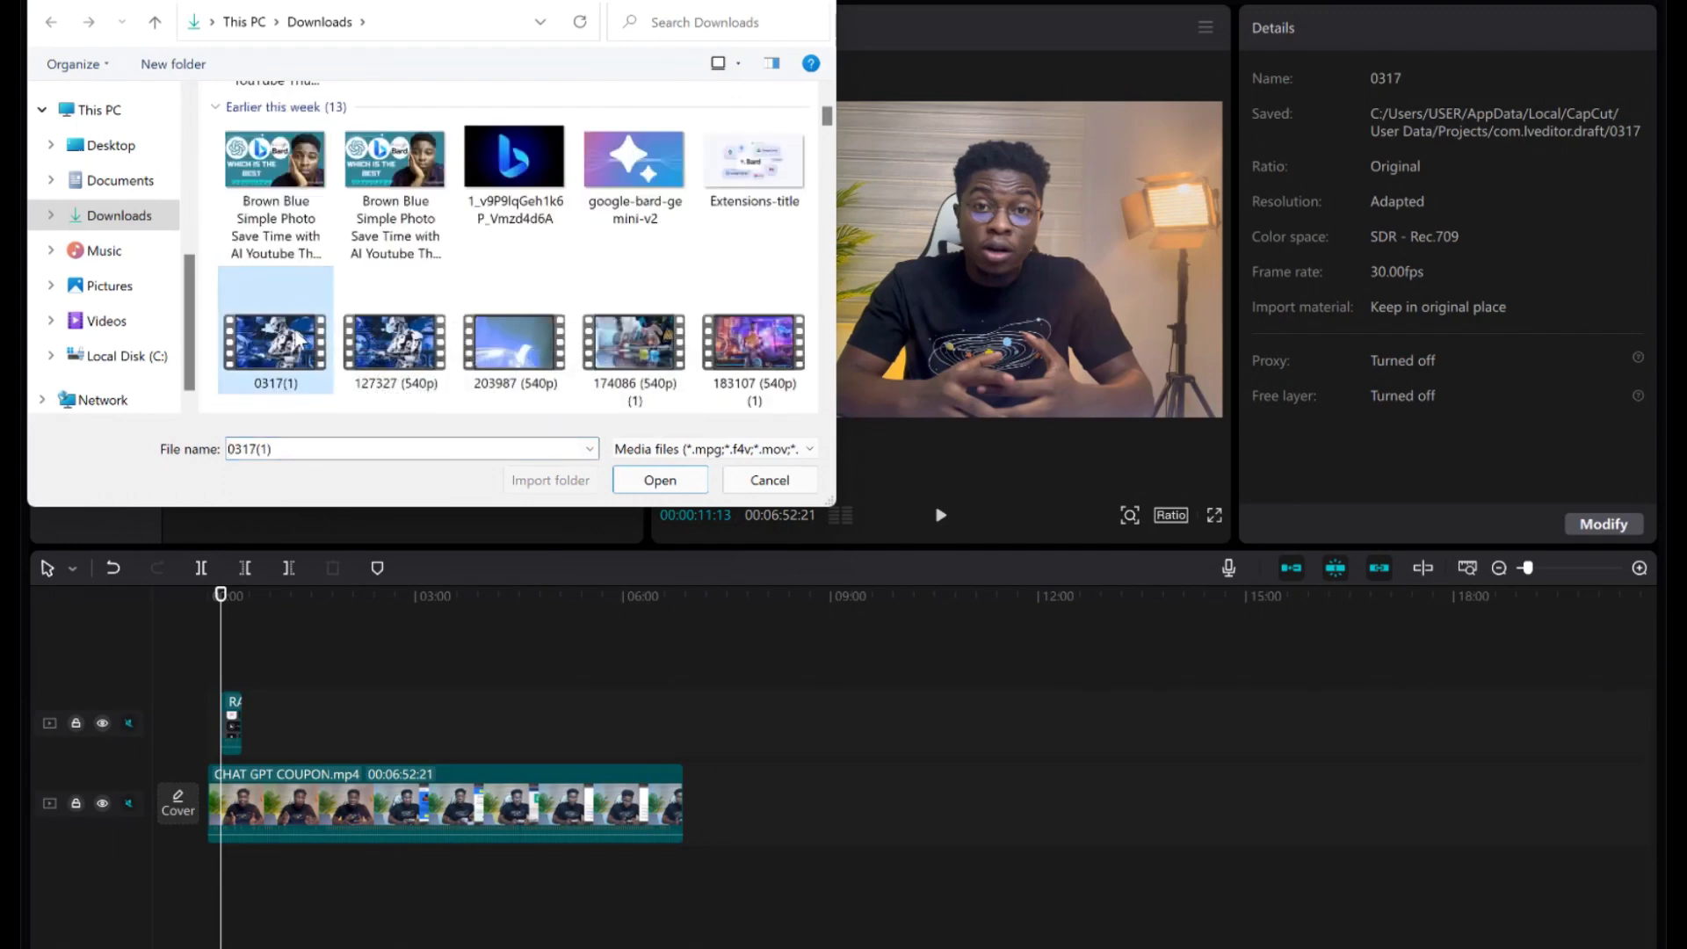
{"action": "left_click", "coordinate": [413, 337]}
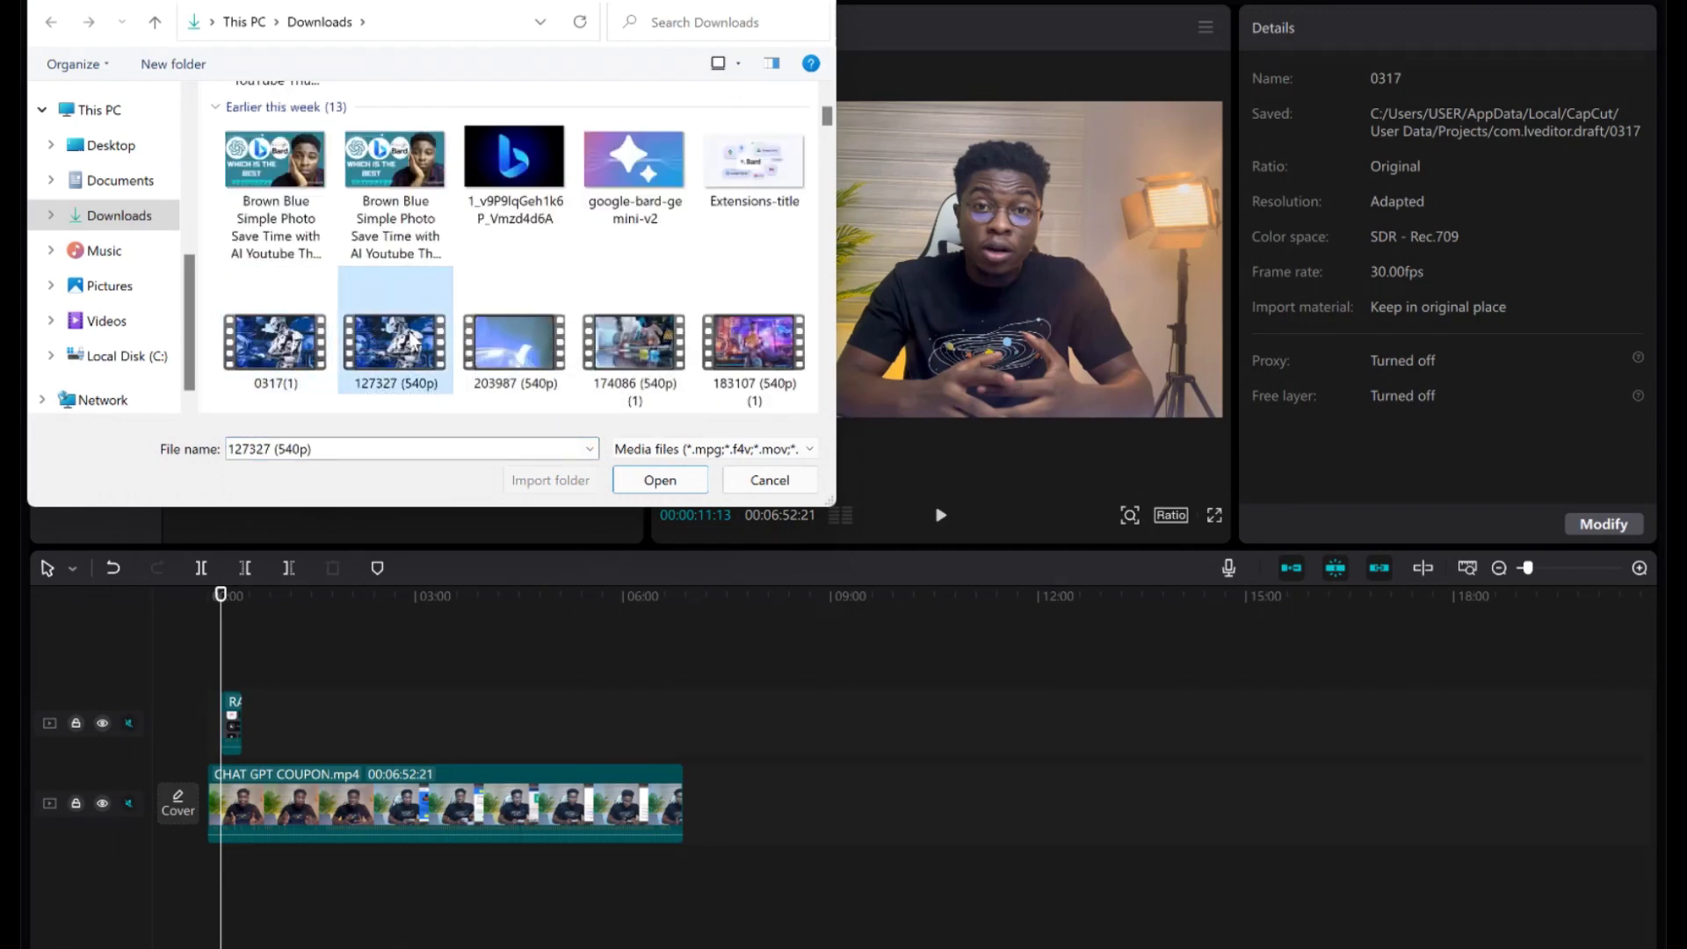
{"action": "double_click", "coordinate": [411, 336]}
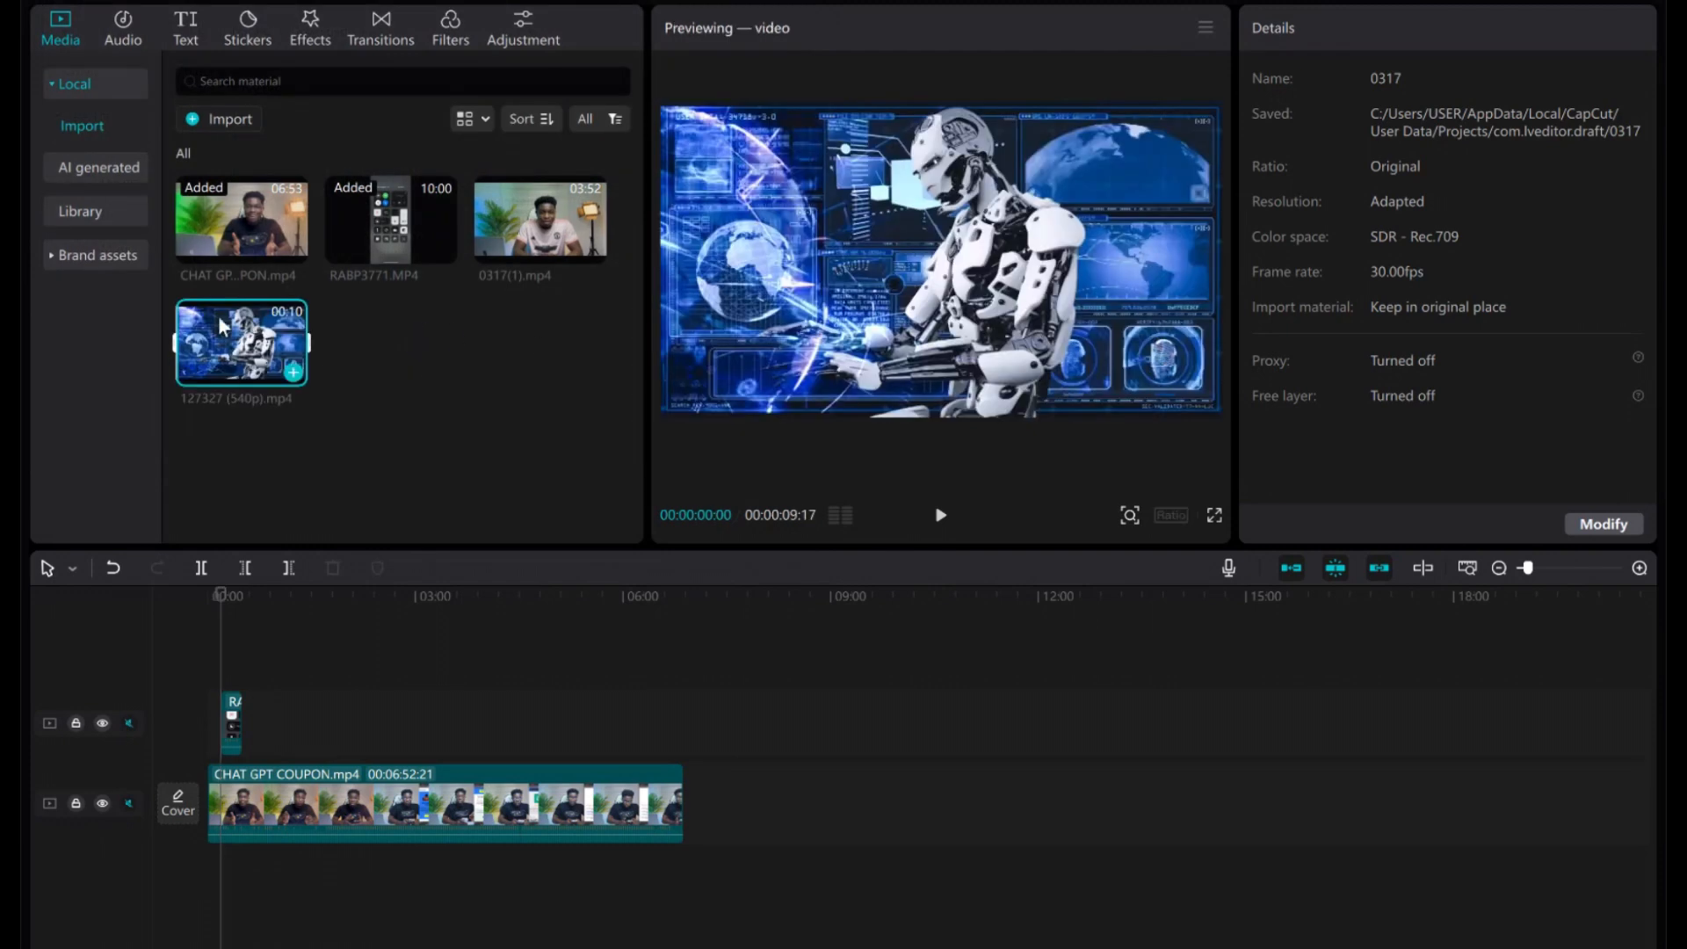
{"action": "left_click", "coordinate": [235, 731]}
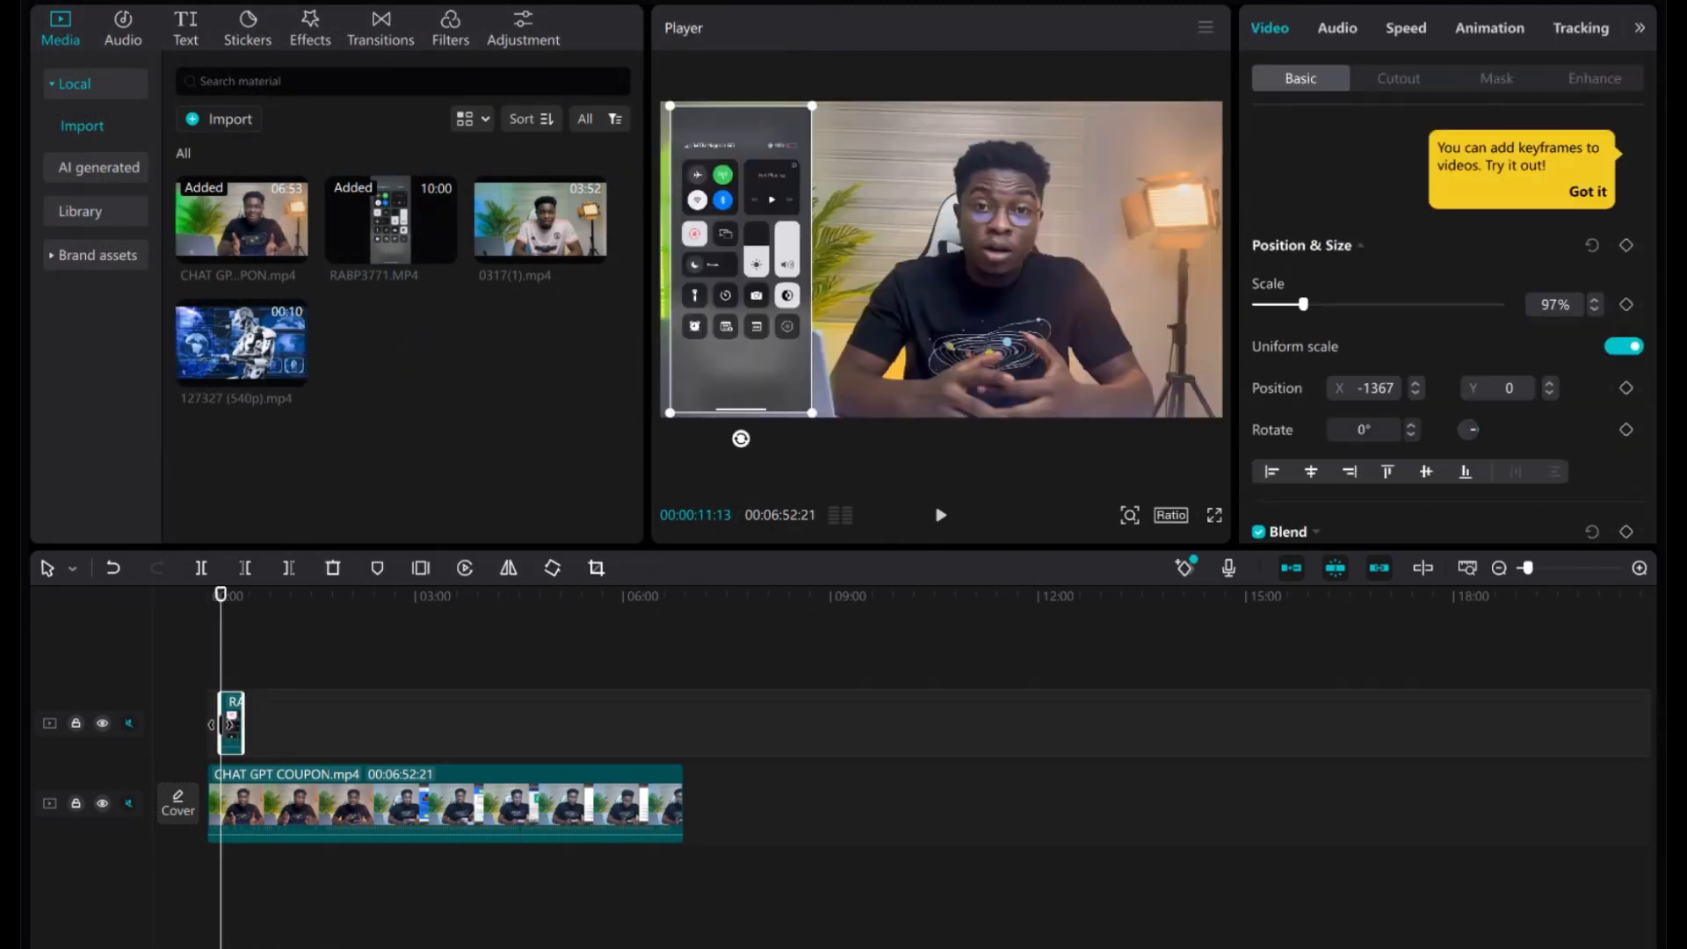
Delete the RABP3771 overlay, put the 127327 robot clip on the overlay track, and unmute the main track.
{"action": "key", "text": "Delete"}
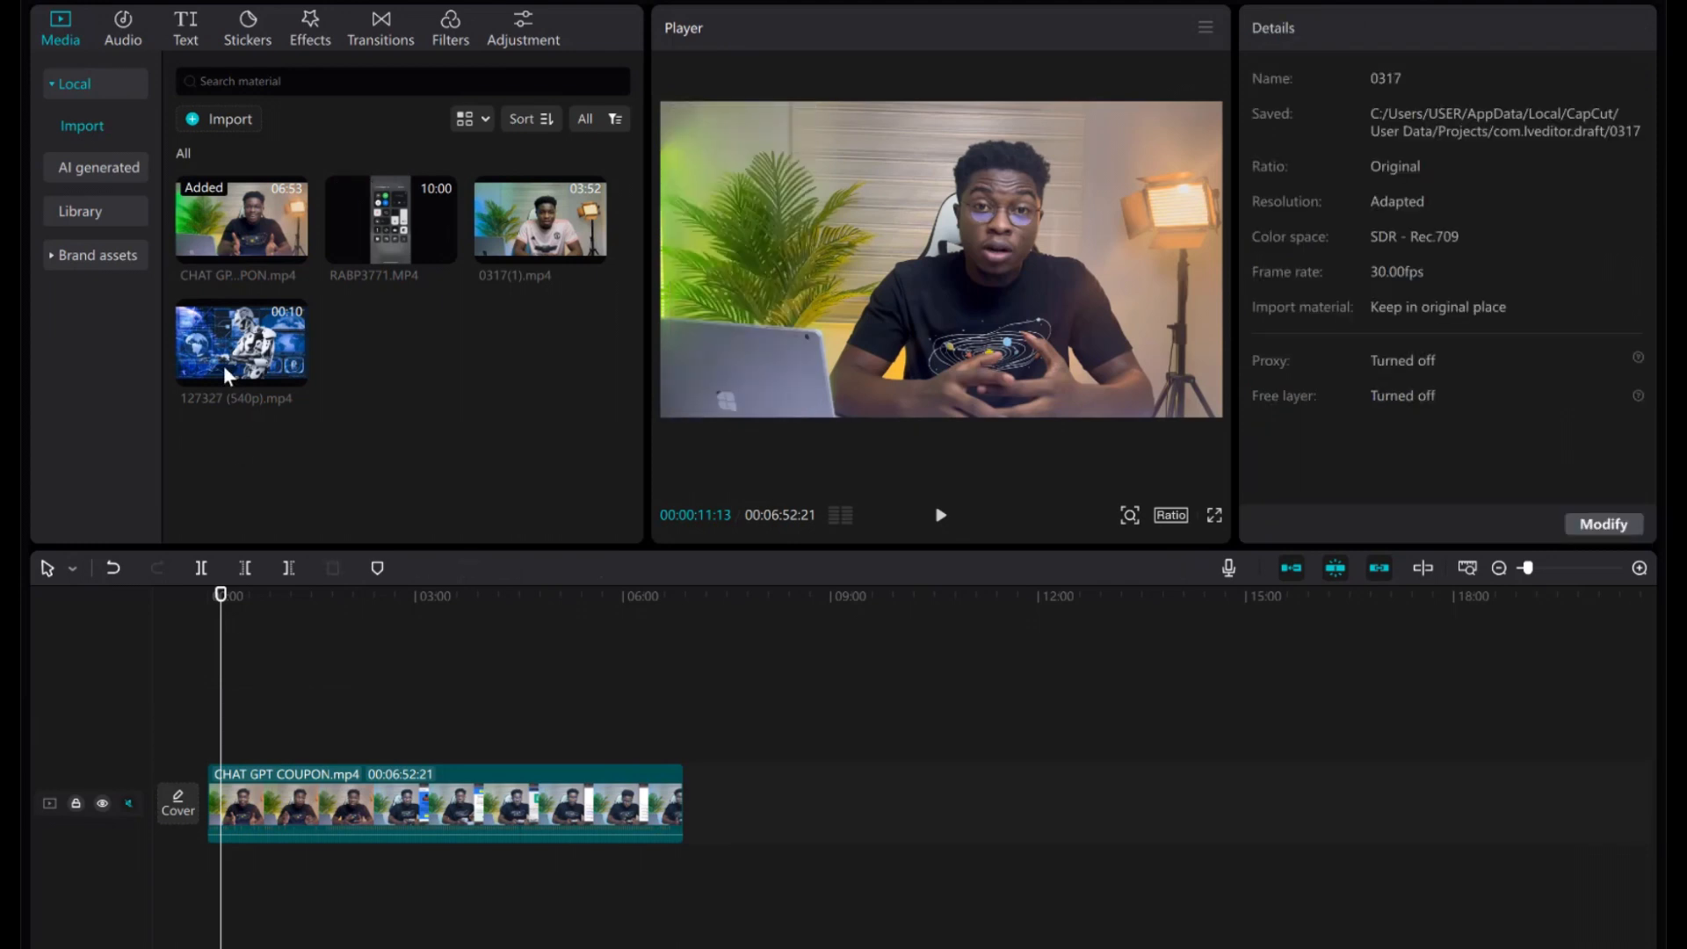
{"action": "left_click_drag", "start_coordinate": [227, 347], "coordinate": [224, 724]}
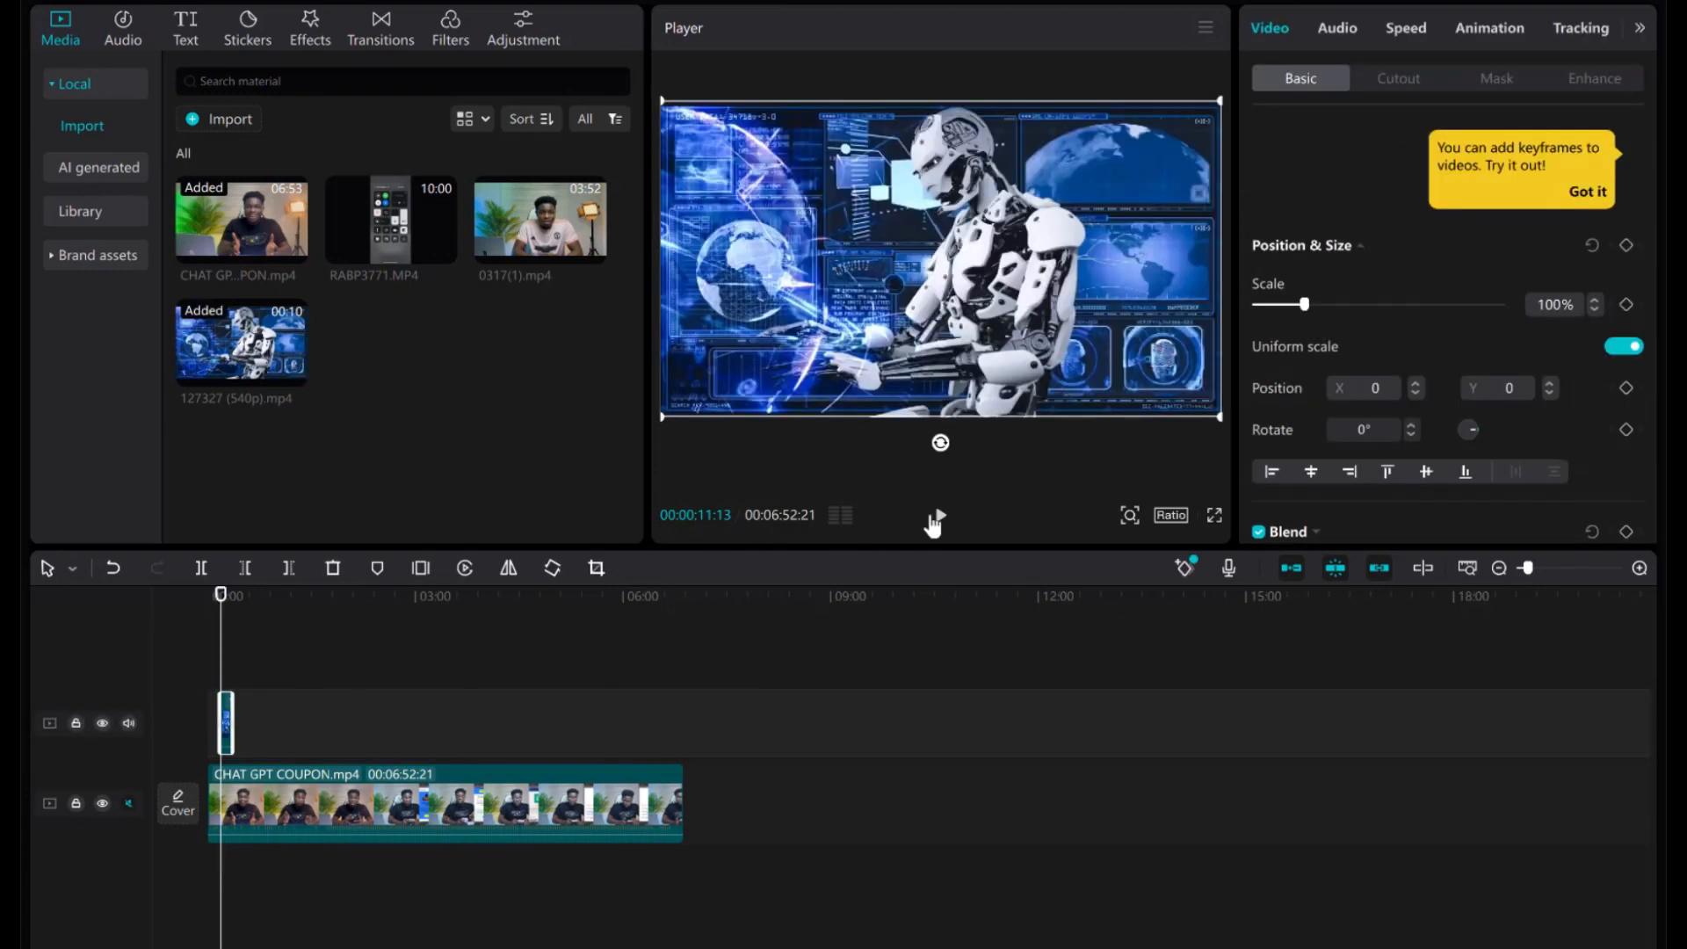
{"action": "left_click", "coordinate": [129, 803]}
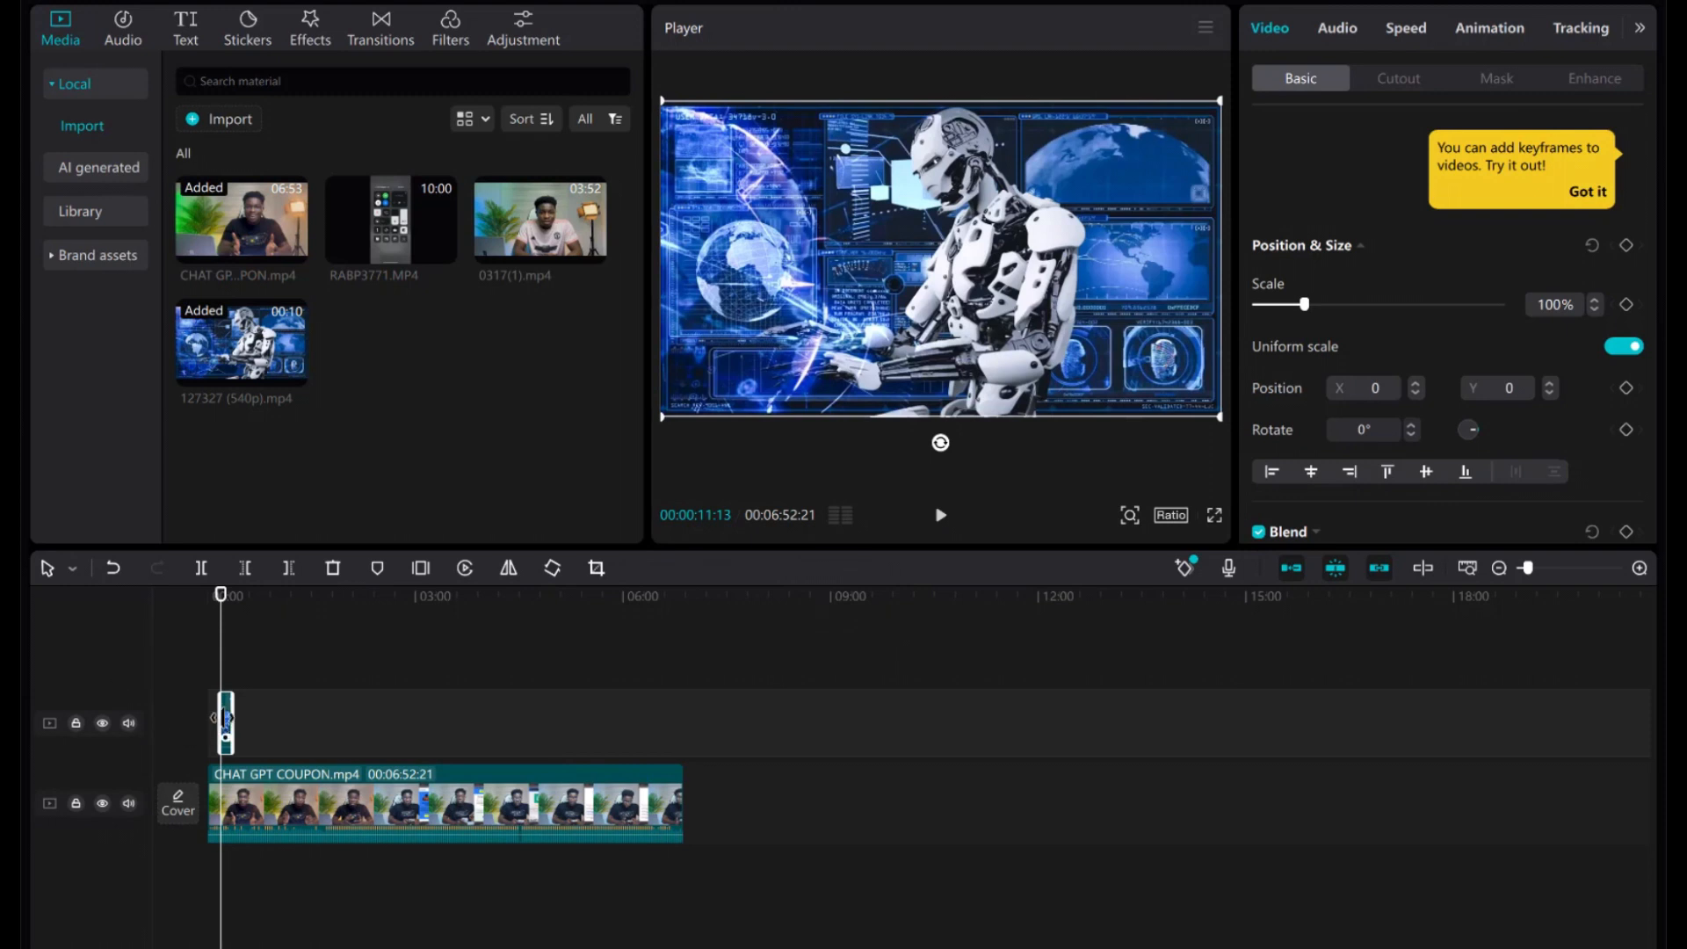
Lower the robot clip's volume to -56.1dB and preview the result.
{"action": "left_click", "coordinate": [1331, 34]}
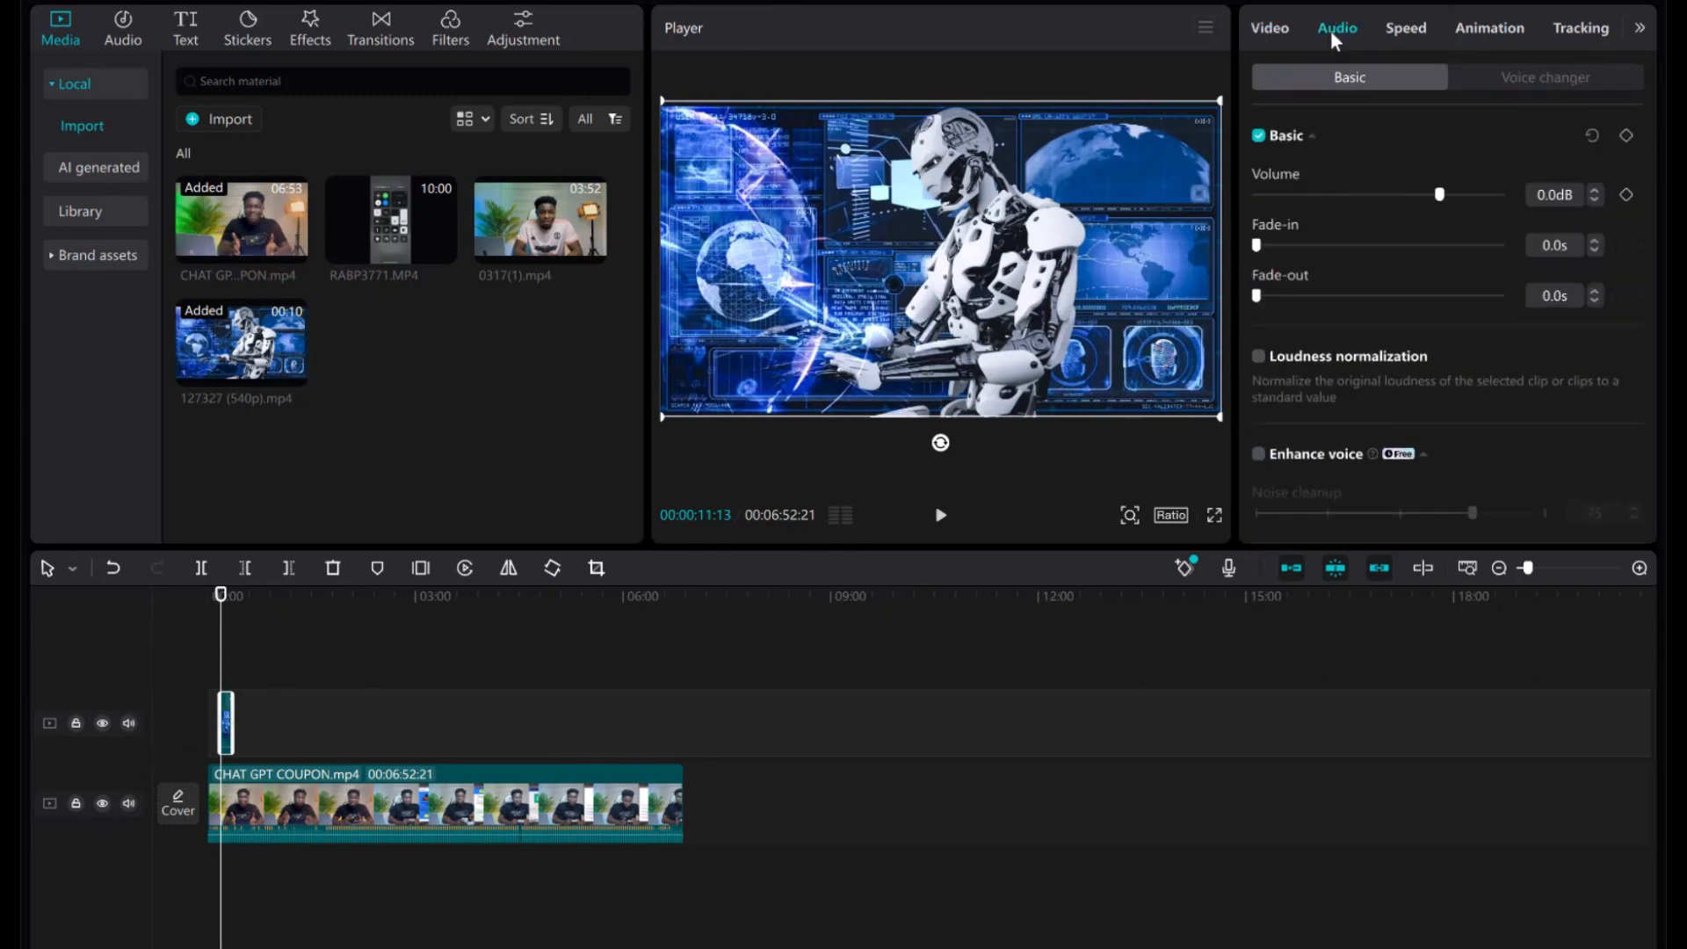
{"action": "left_click", "coordinate": [1257, 194]}
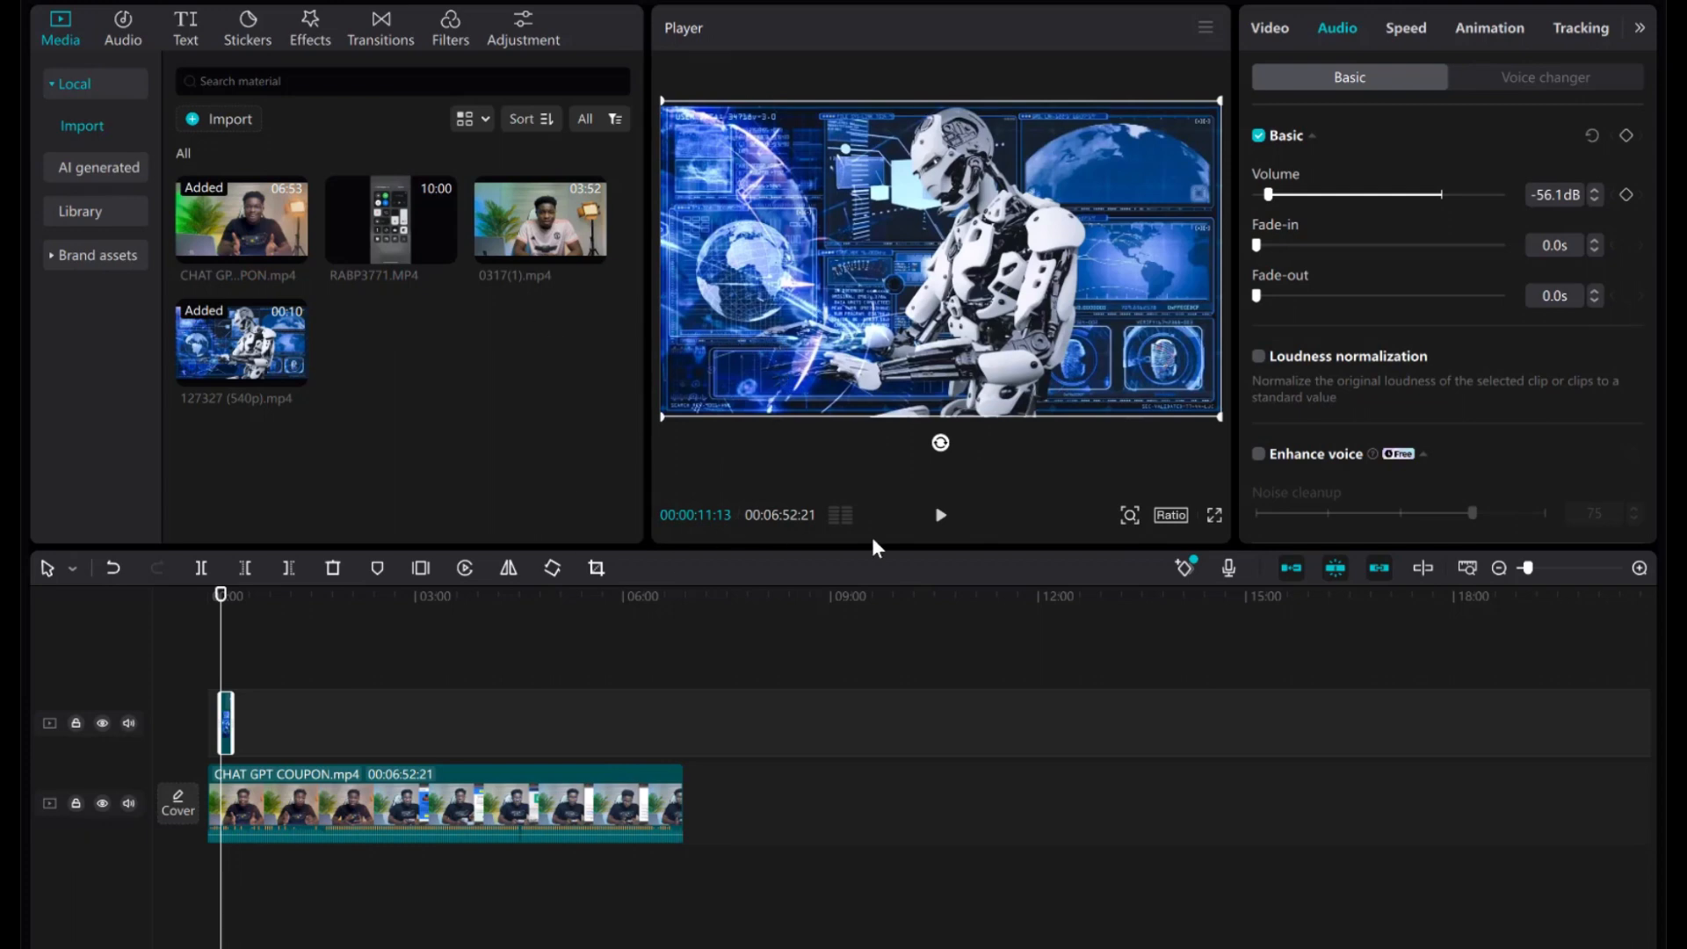
{"action": "left_click", "coordinate": [937, 524]}
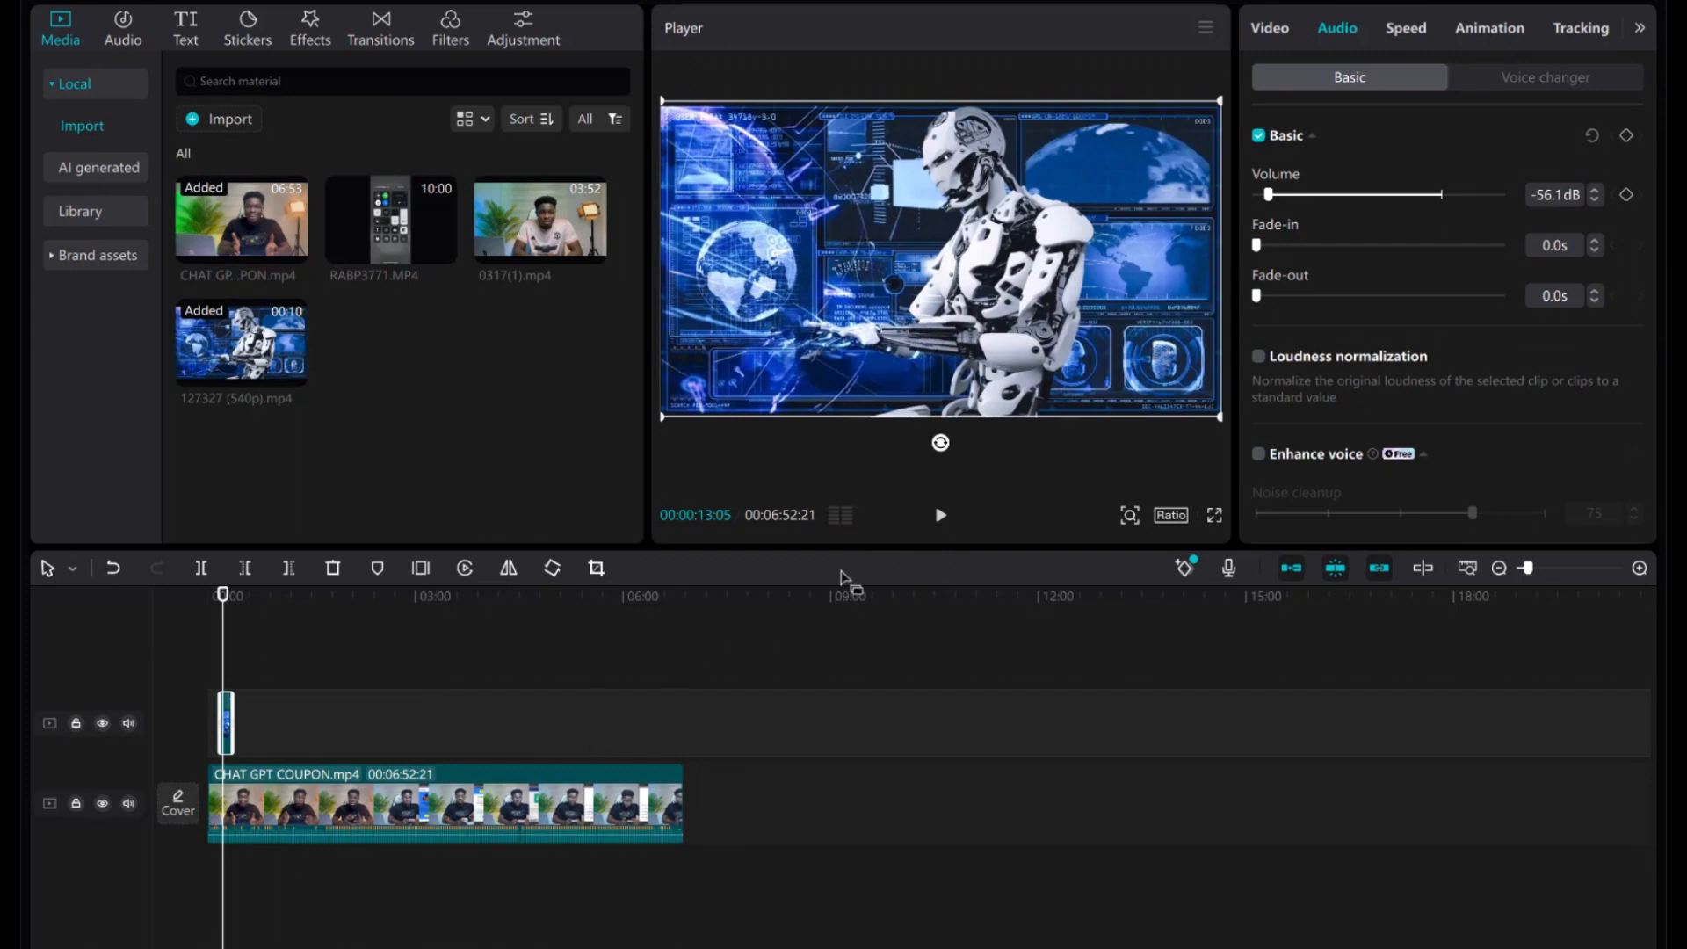
{"action": "left_click", "coordinate": [940, 519]}
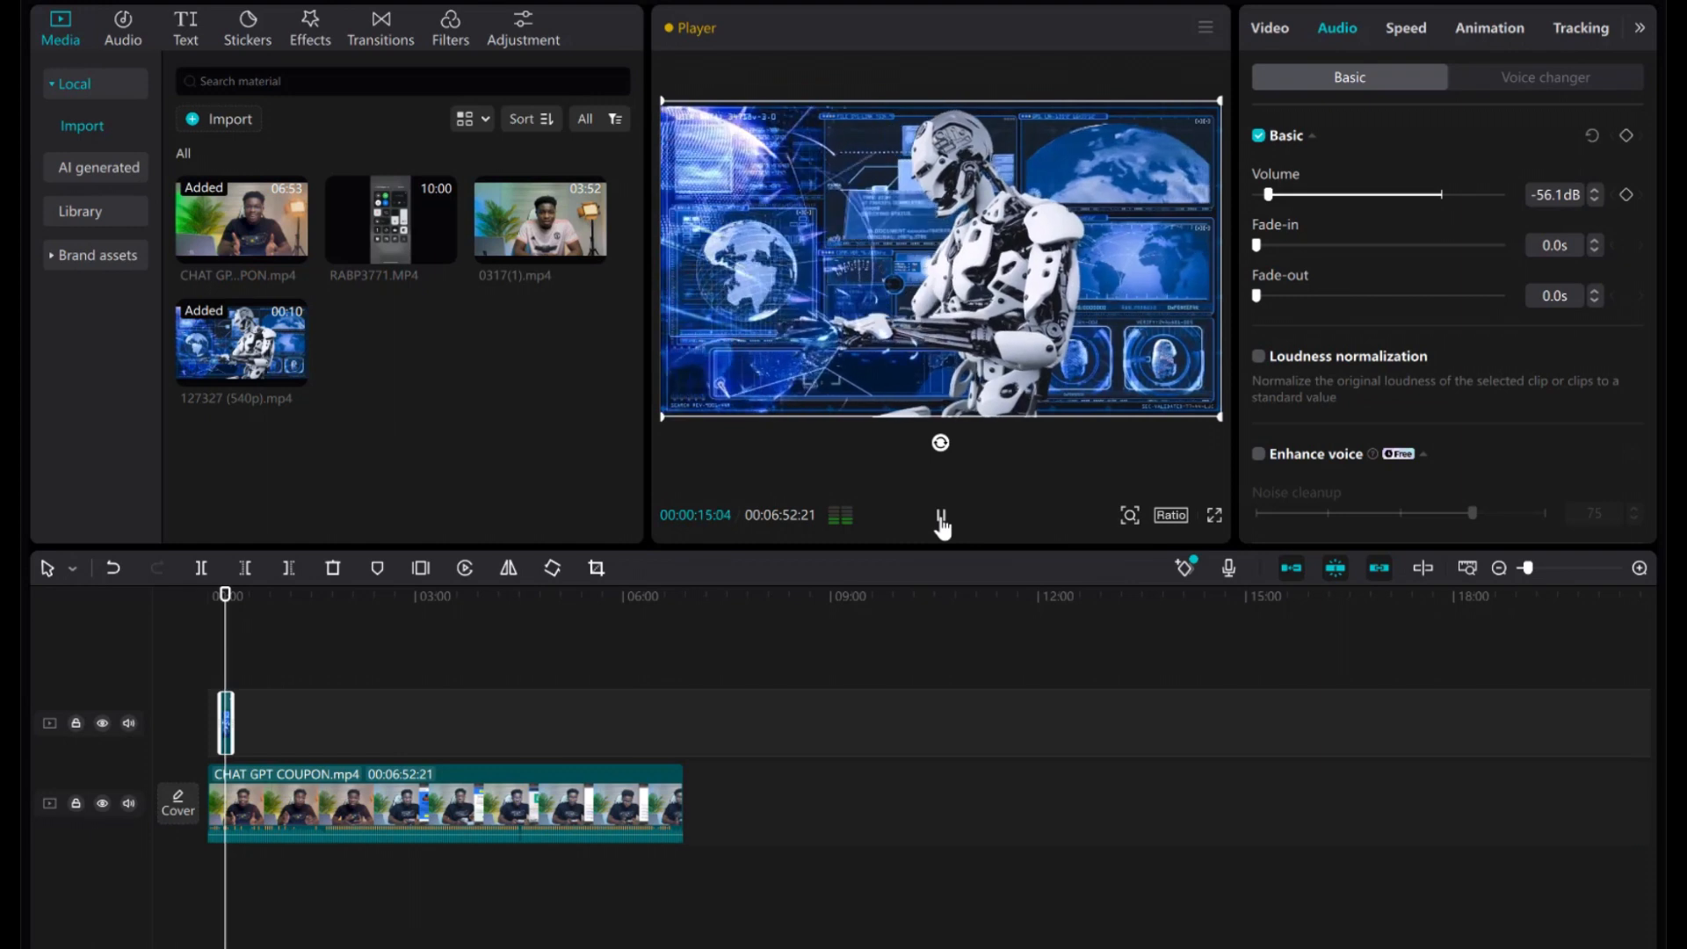
{"action": "left_click", "coordinate": [940, 521]}
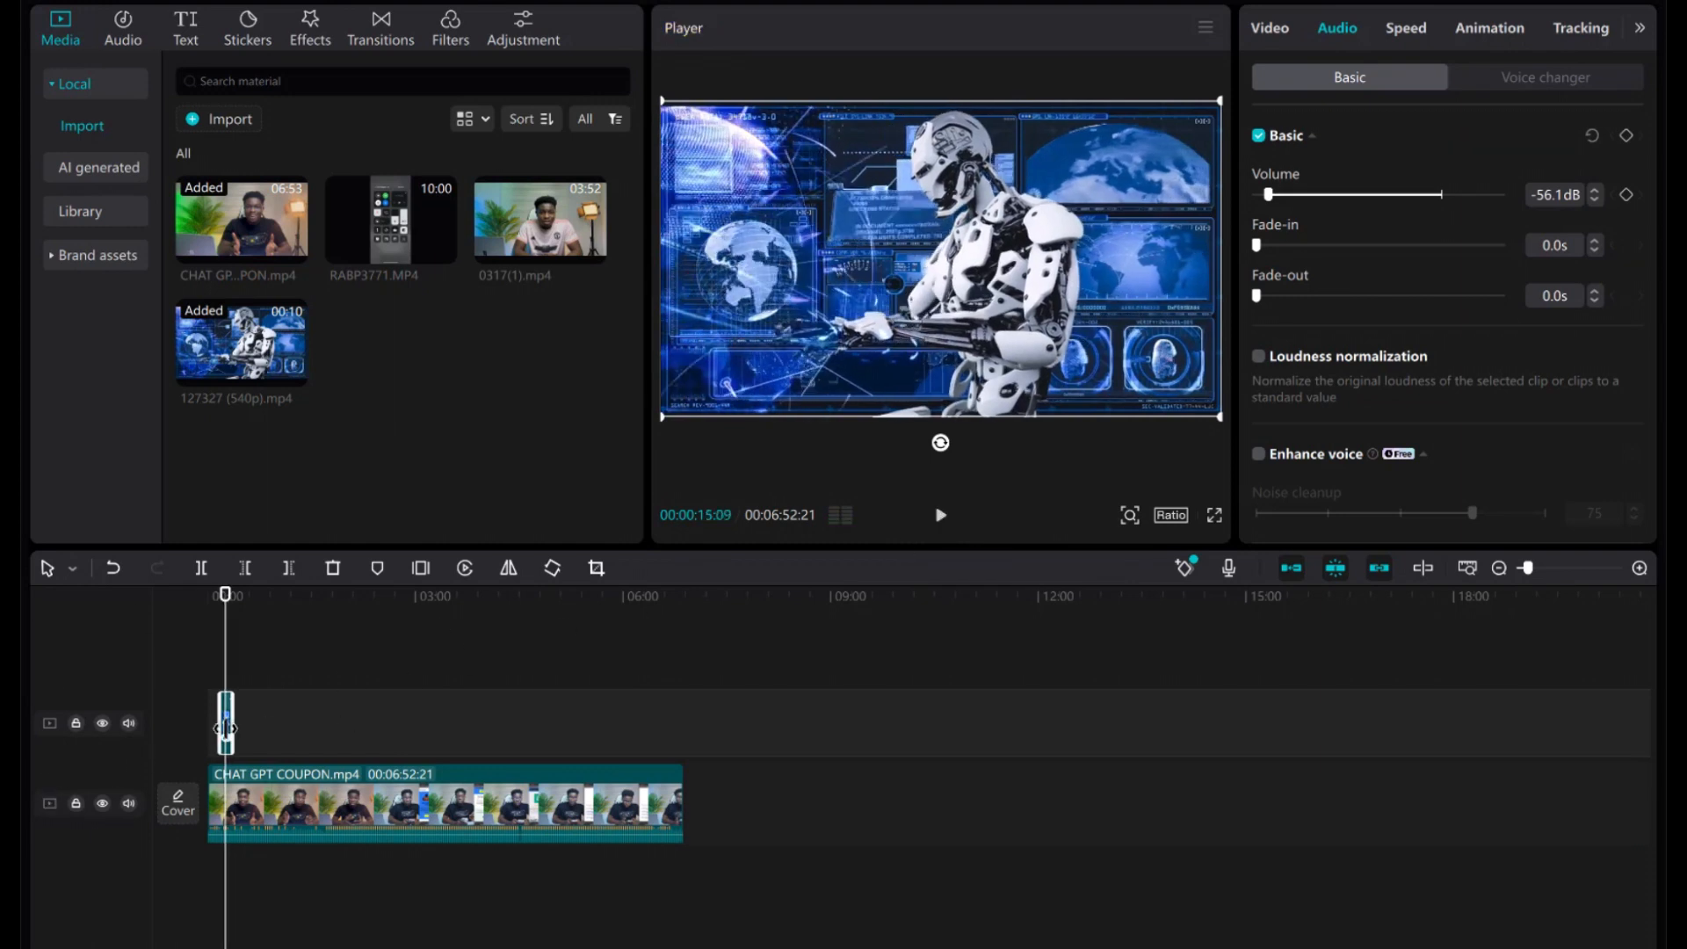
Set the robot overlay's speed to 5.0x, shortening it to 1.9s, and preview it around 00:00:12.
{"action": "left_click", "coordinate": [1406, 29]}
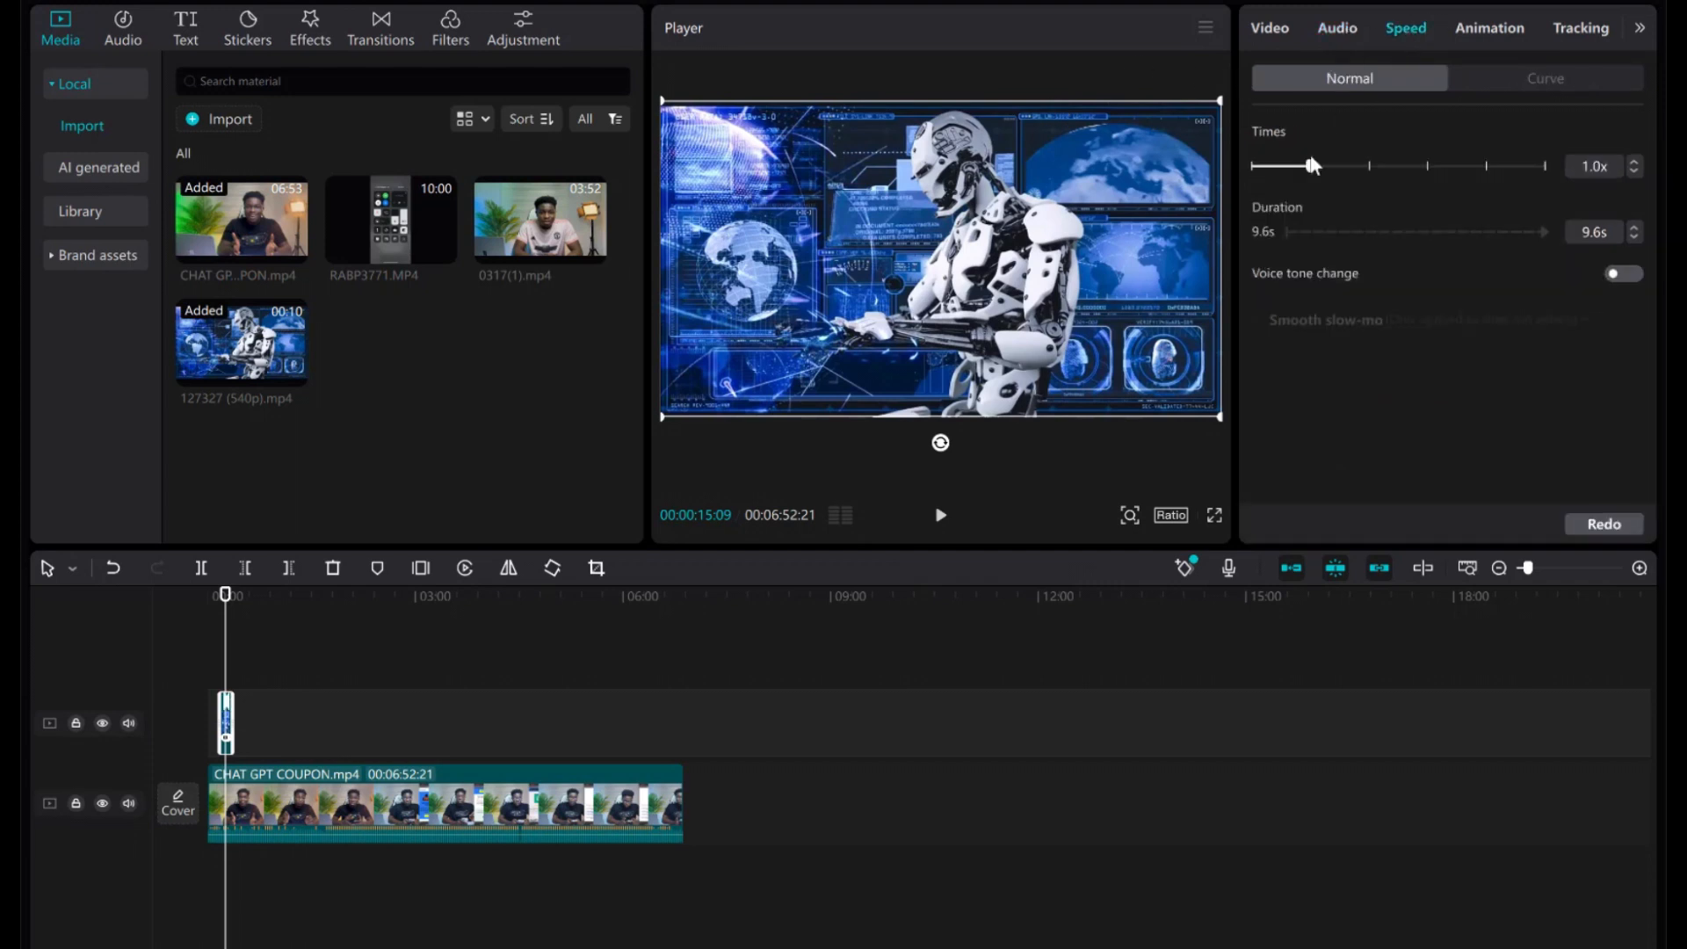
{"action": "left_click", "coordinate": [1368, 165]}
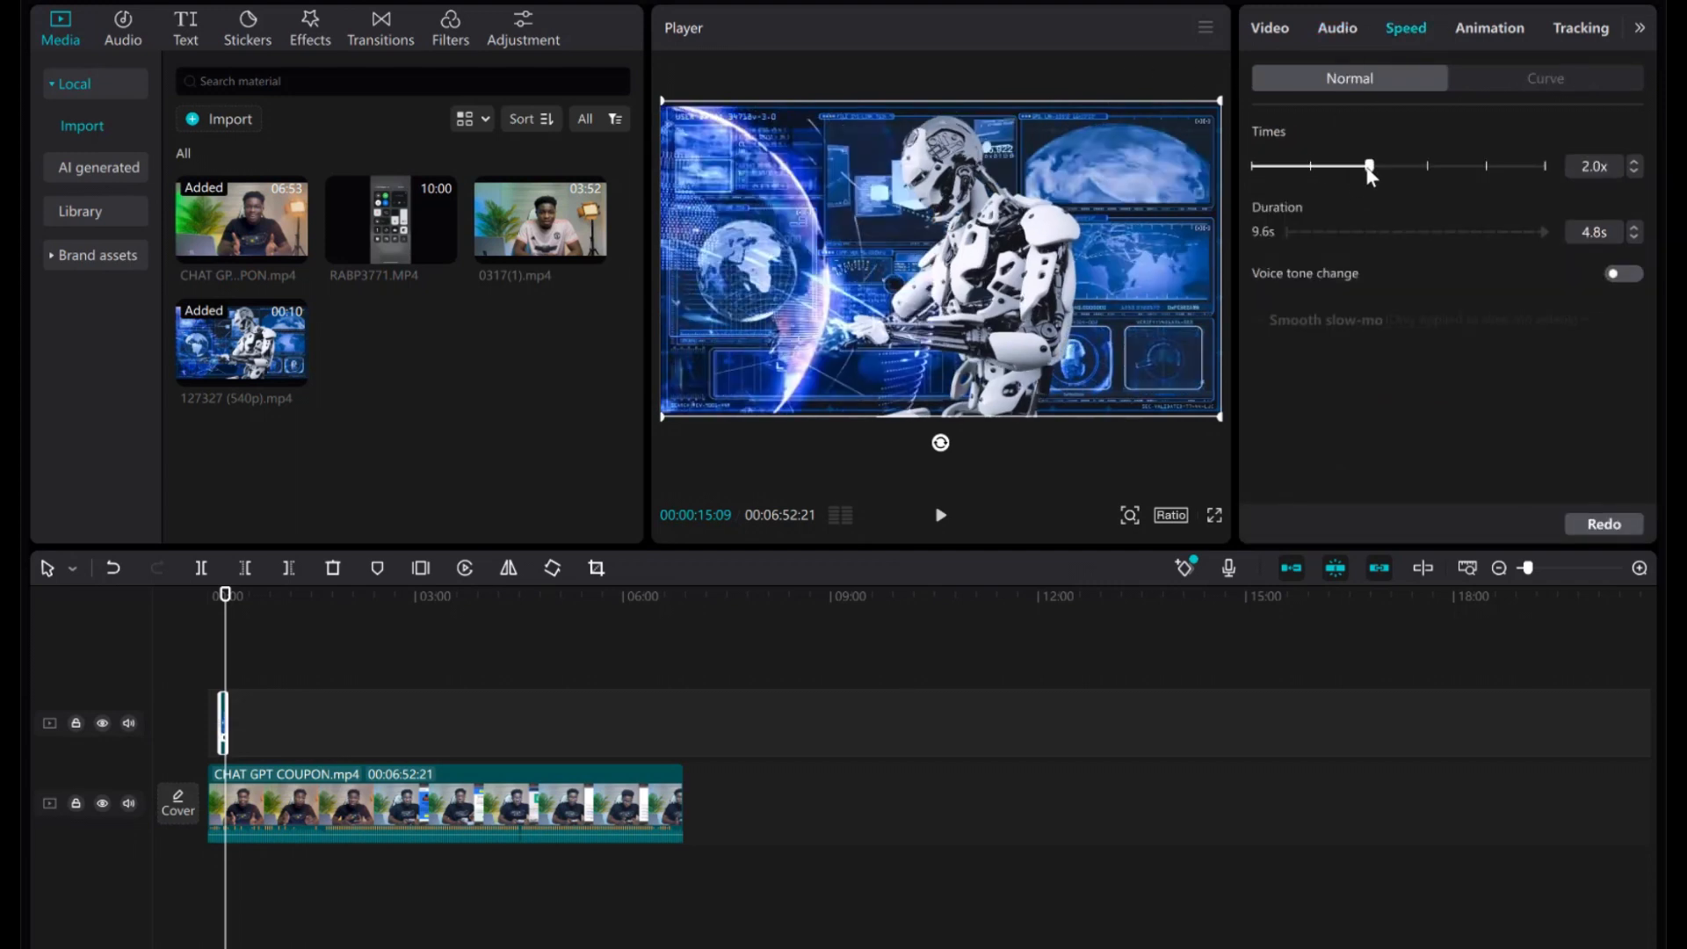
{"action": "left_click", "coordinate": [1427, 165]}
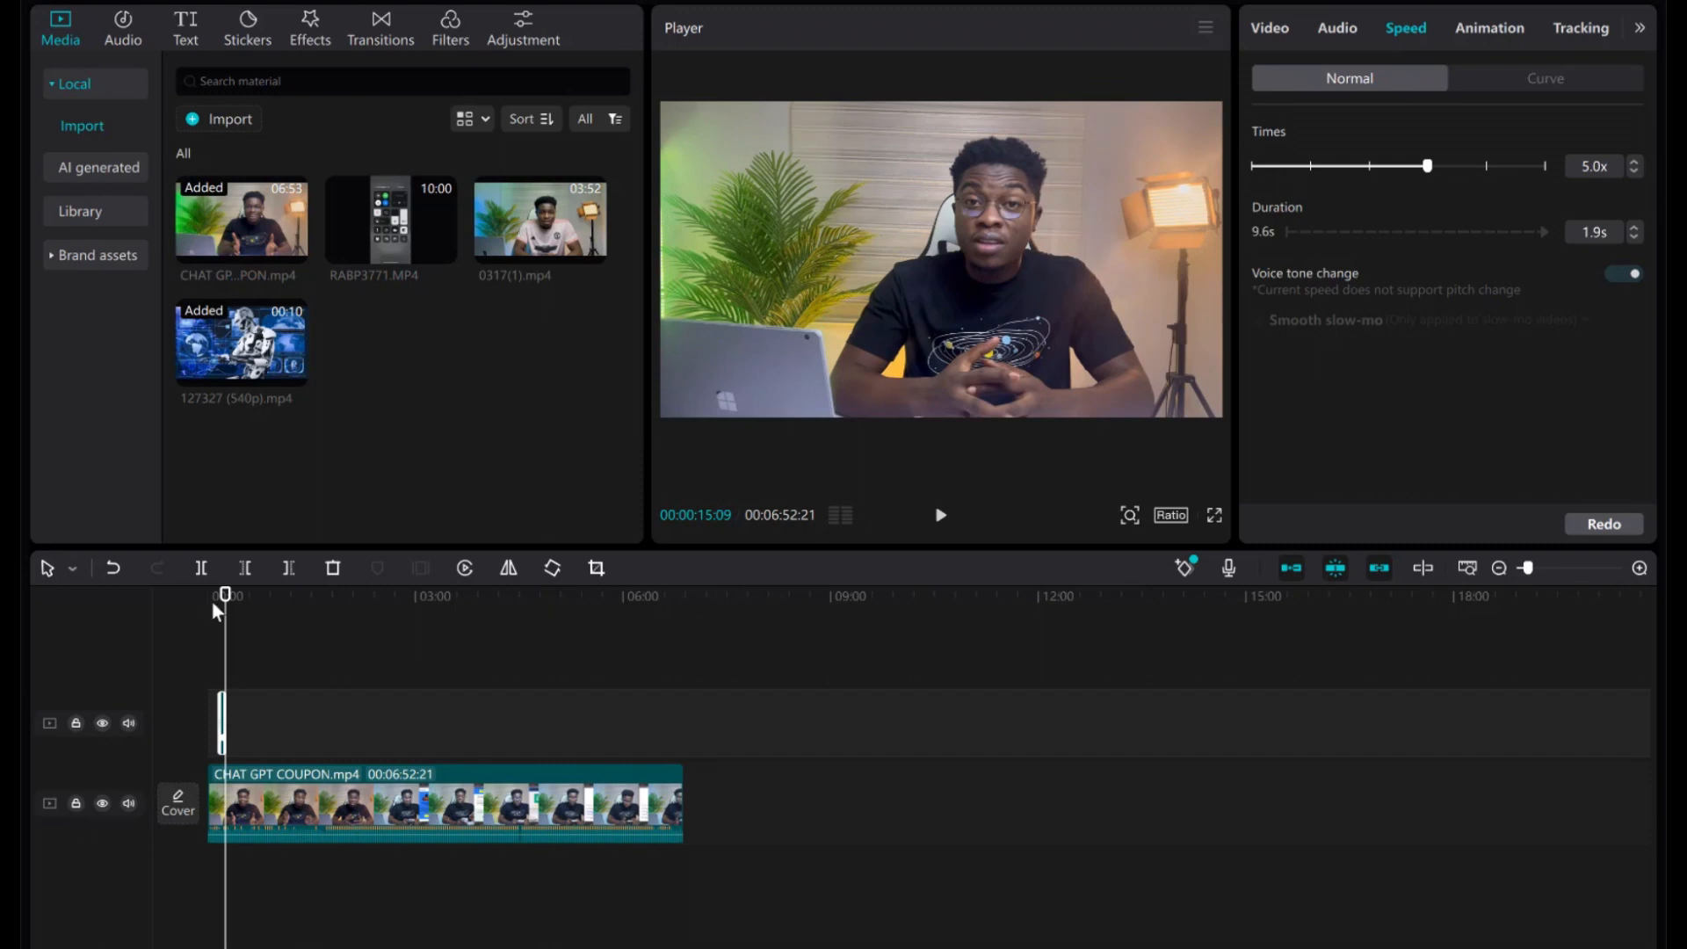
{"action": "left_click_drag", "start_coordinate": [225, 596], "coordinate": [211, 597]}
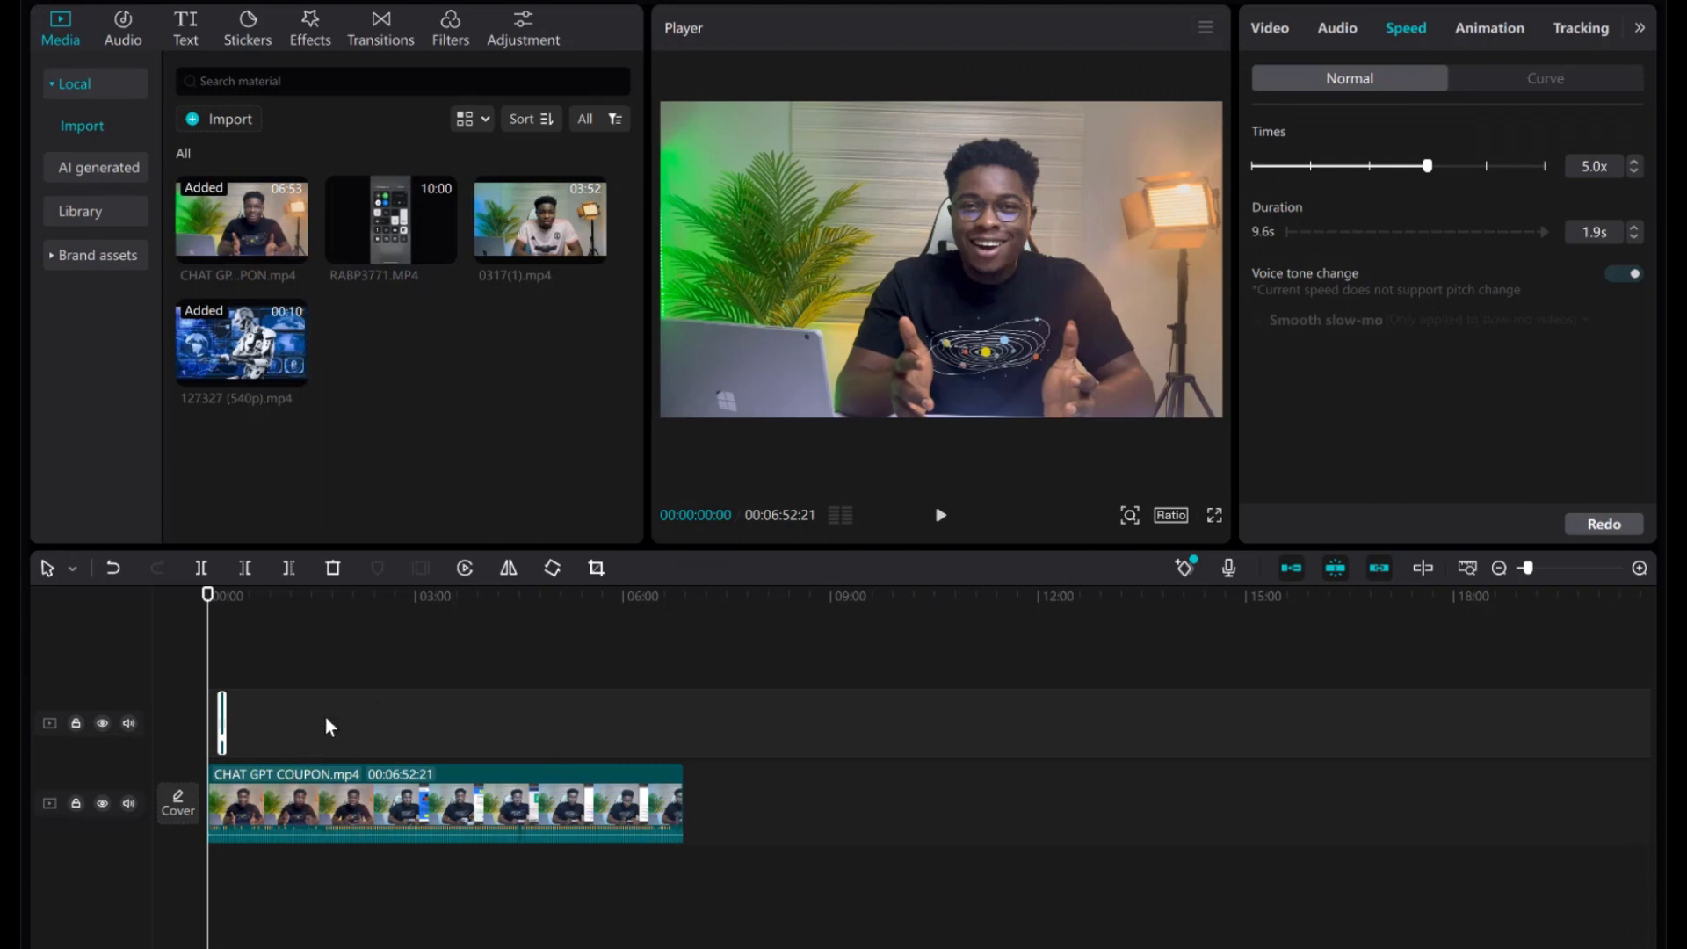
{"action": "scroll", "coordinate": [314, 740], "scroll_direction": "up", "scroll_amount": 2}
{"action": "scroll", "coordinate": [314, 741], "scroll_direction": "up", "scroll_amount": 4}
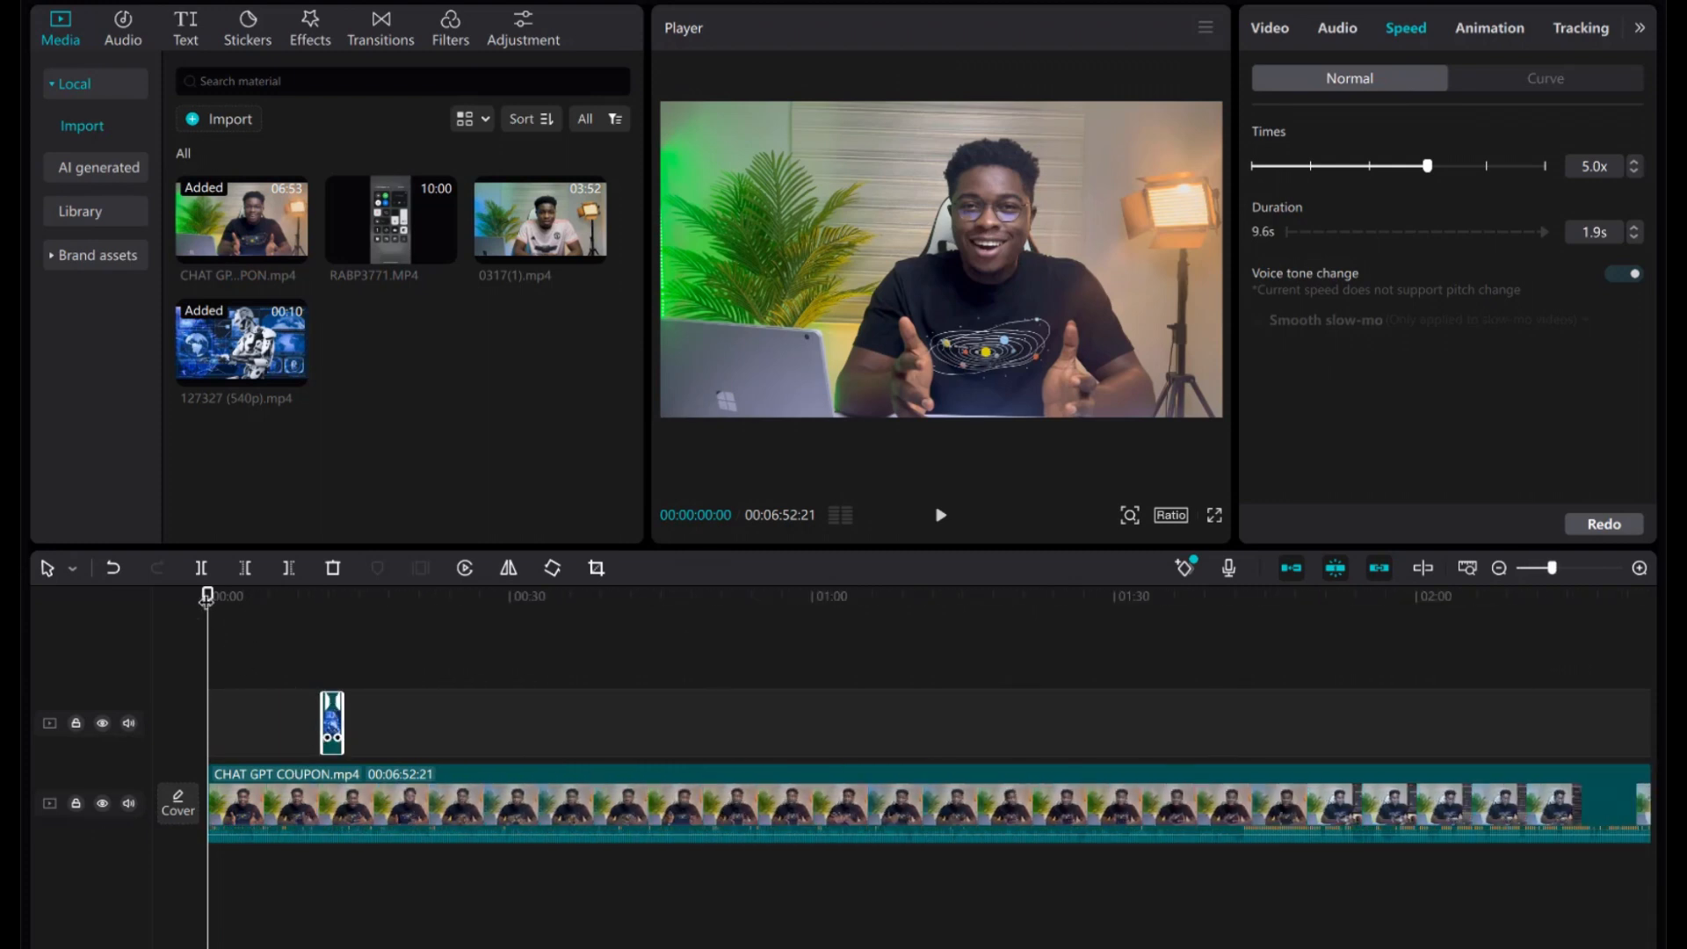
{"action": "left_click_drag", "start_coordinate": [208, 595], "coordinate": [311, 601]}
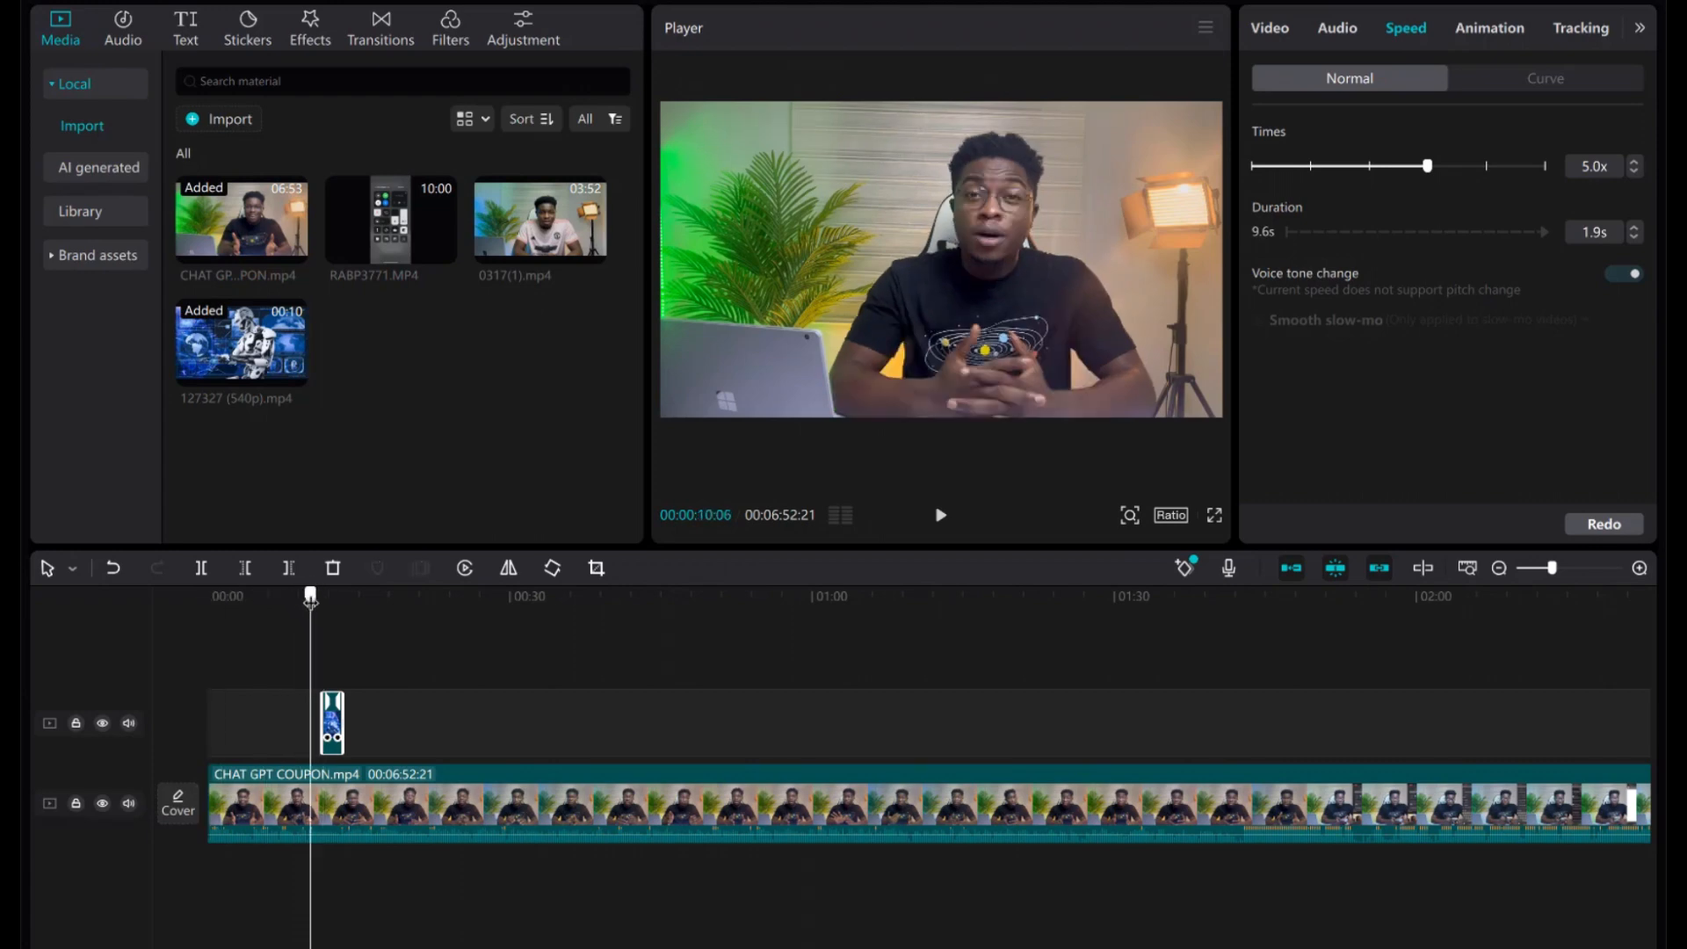
{"action": "key", "text": "space"}
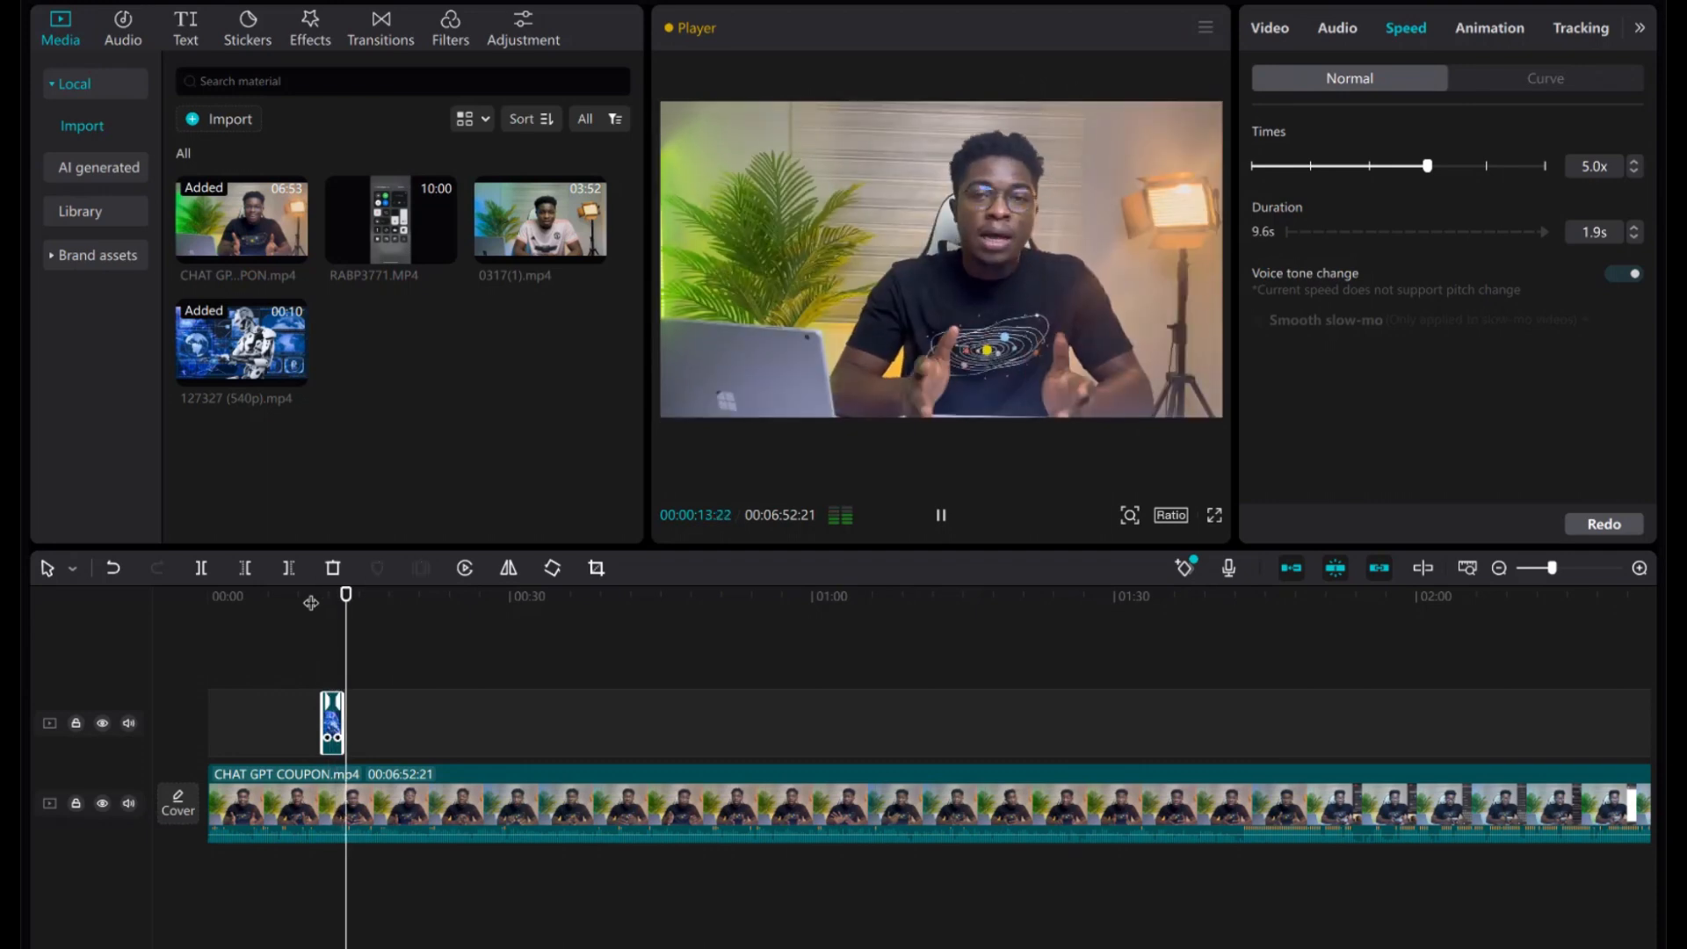
{"action": "key", "text": "space"}
Select the main clip and try scales of 142%, 122% and 136%, nudging it left and down.
{"action": "left_click", "coordinate": [689, 821]}
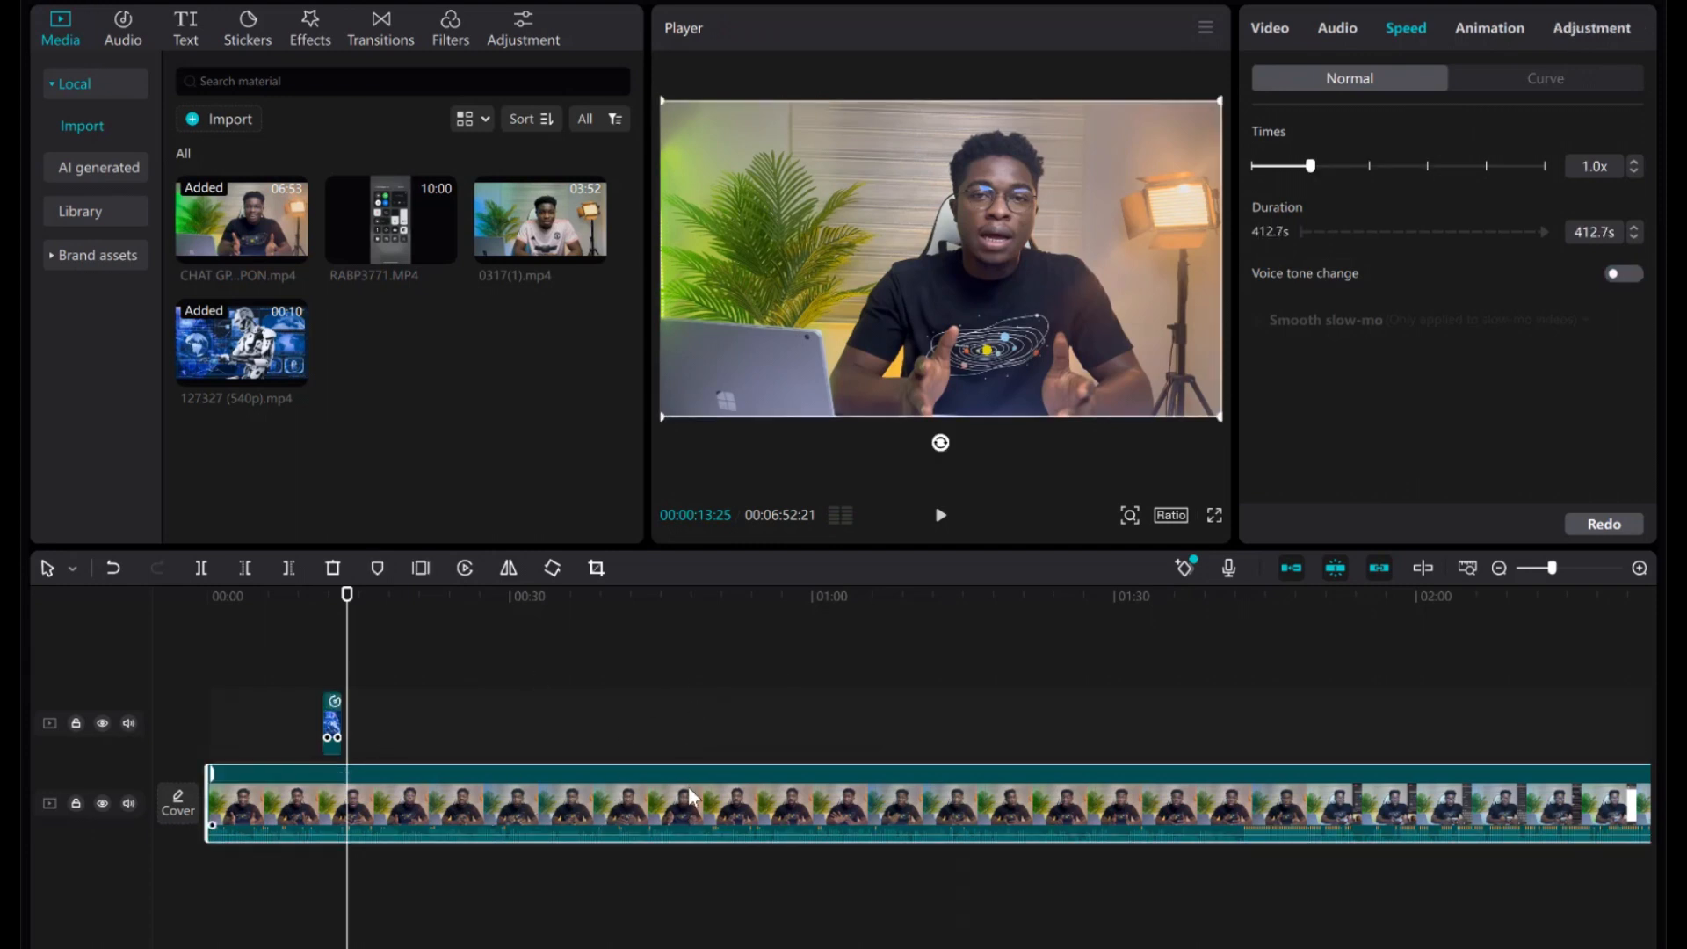
{"action": "left_click", "coordinate": [1267, 28]}
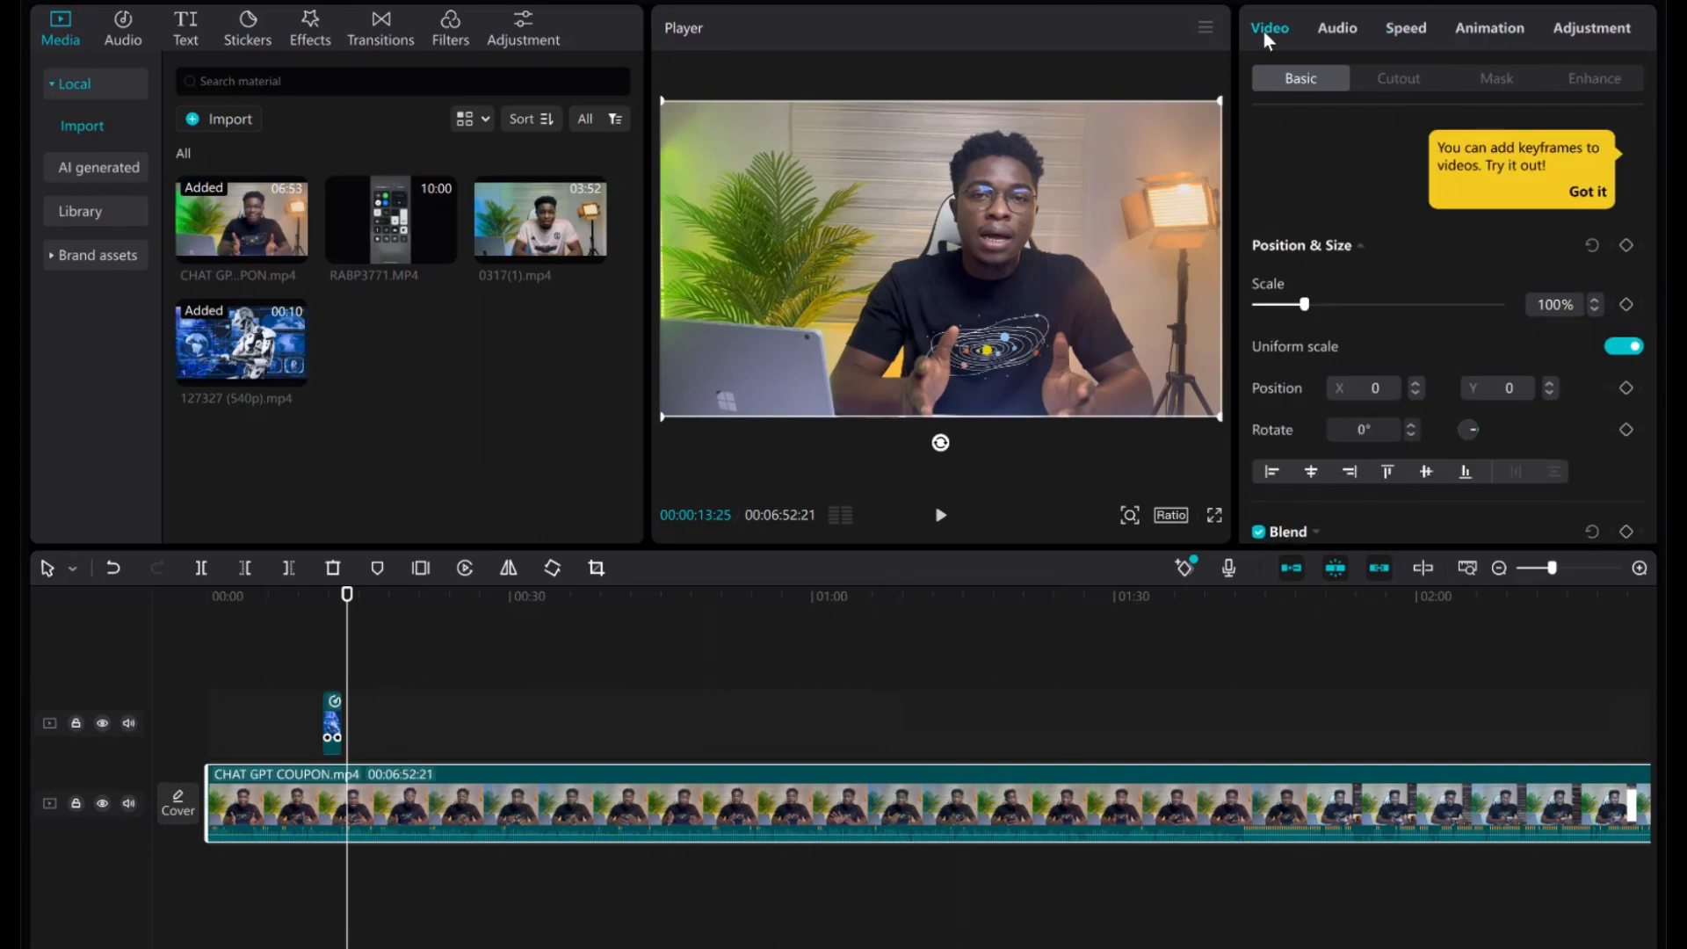
{"action": "left_click", "coordinate": [1326, 305]}
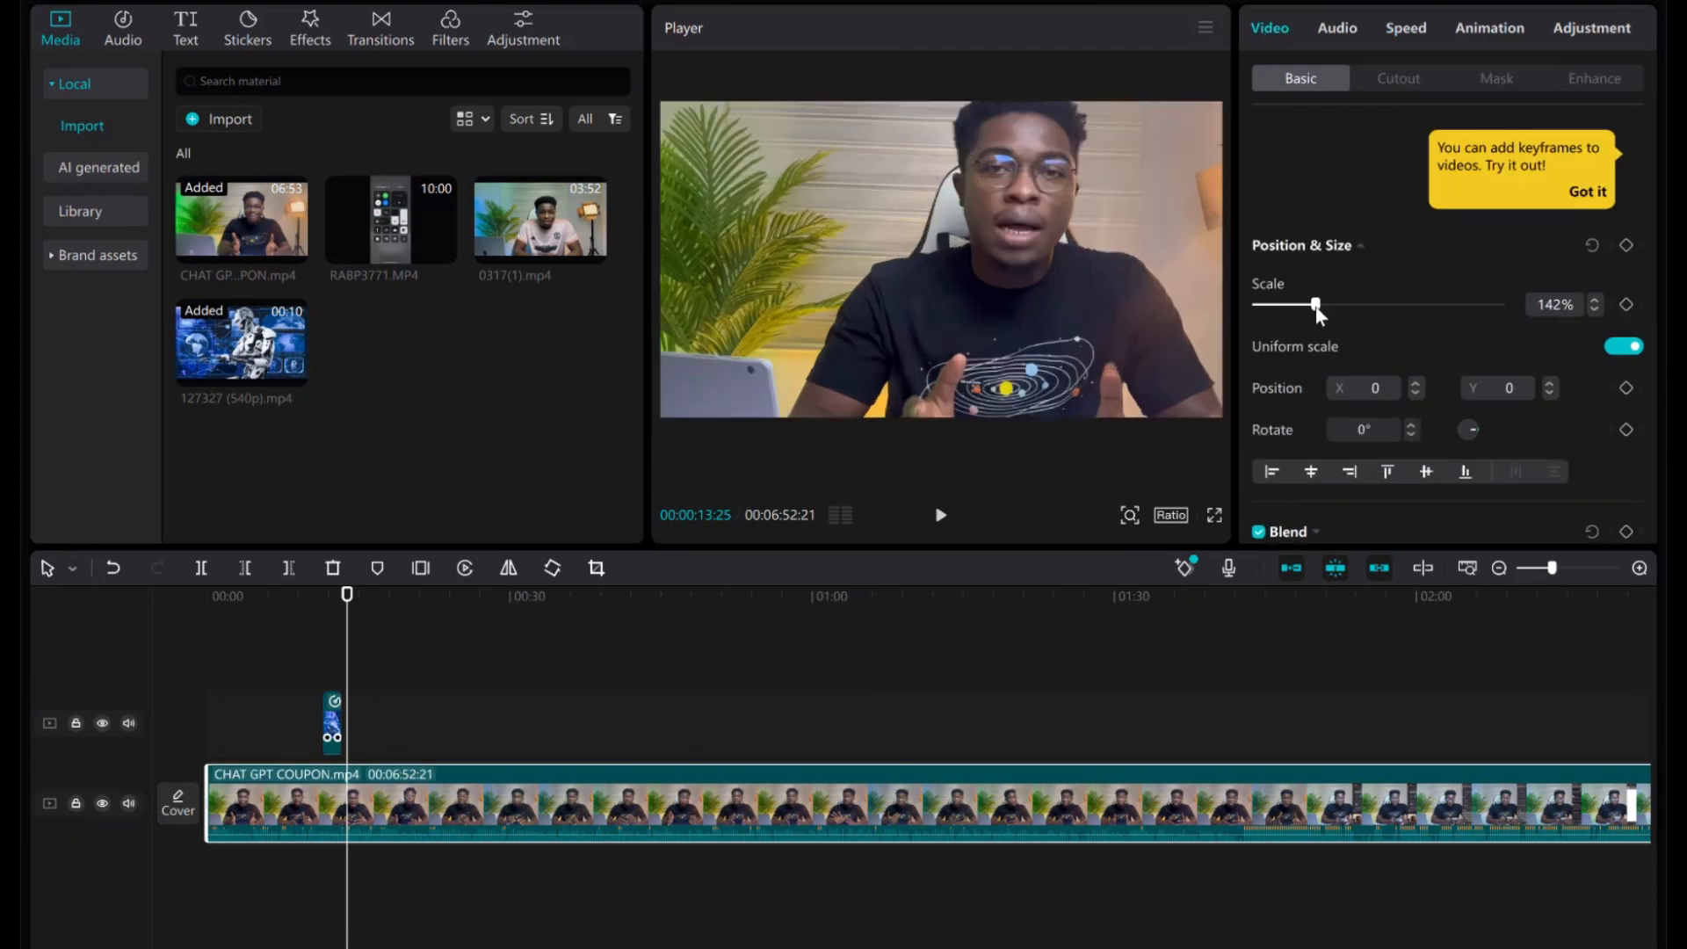
{"action": "left_click", "coordinate": [1315, 305]}
{"action": "left_click_drag", "start_coordinate": [943, 236], "coordinate": [938, 237]}
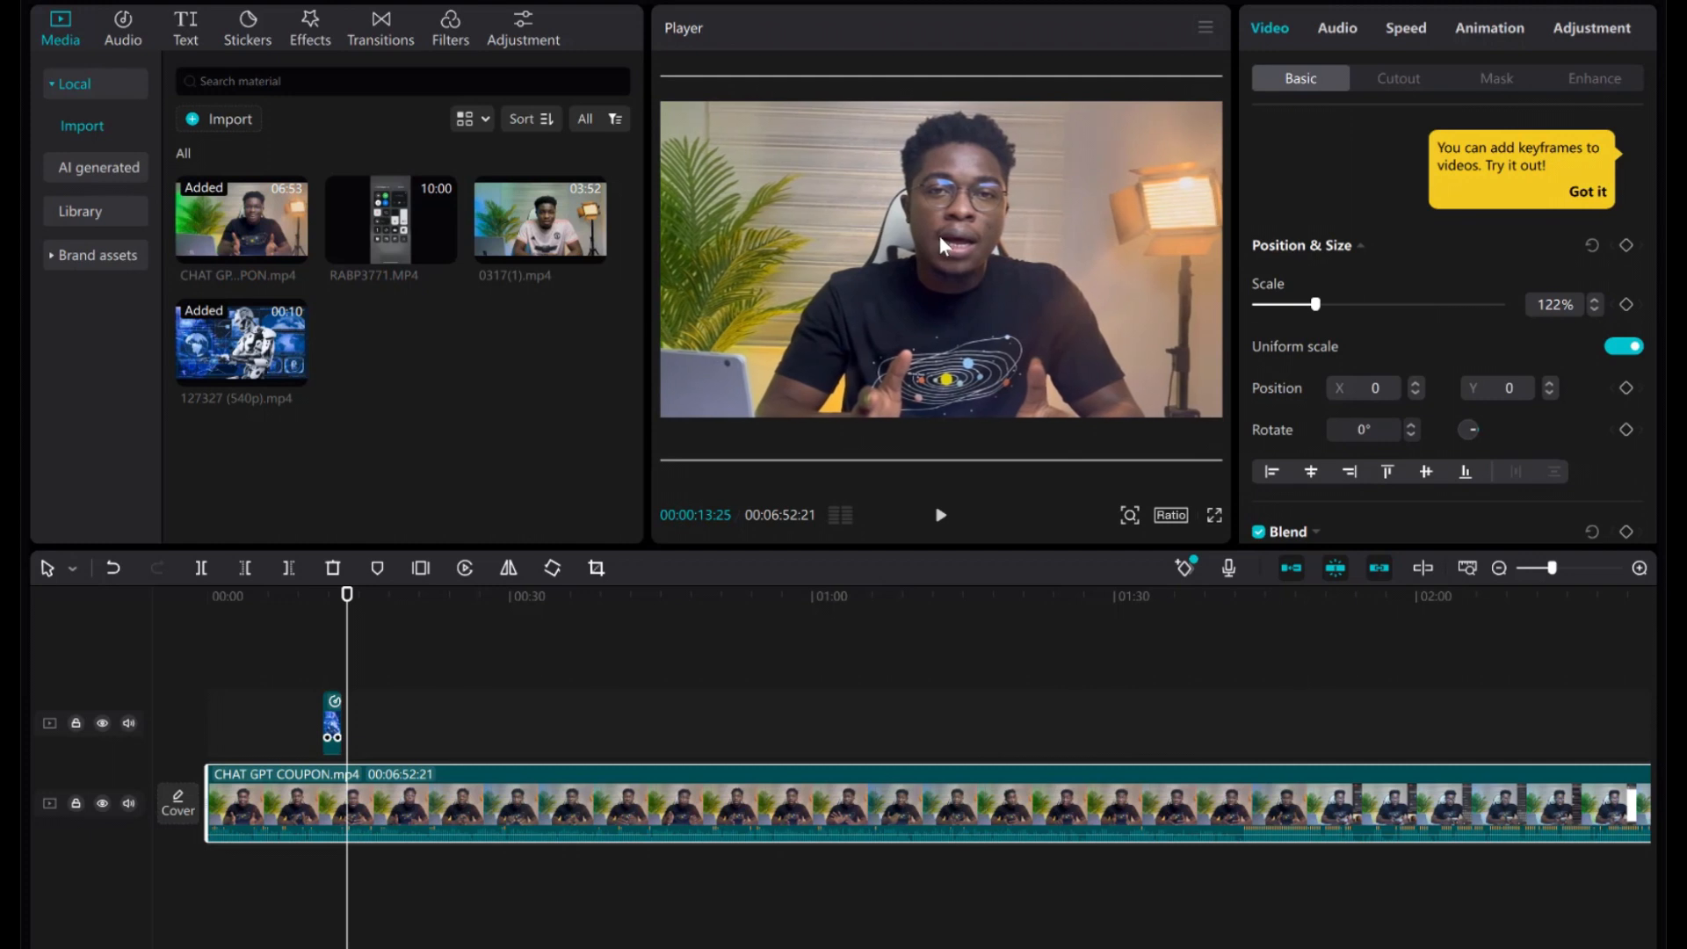
{"action": "left_click", "coordinate": [1323, 302]}
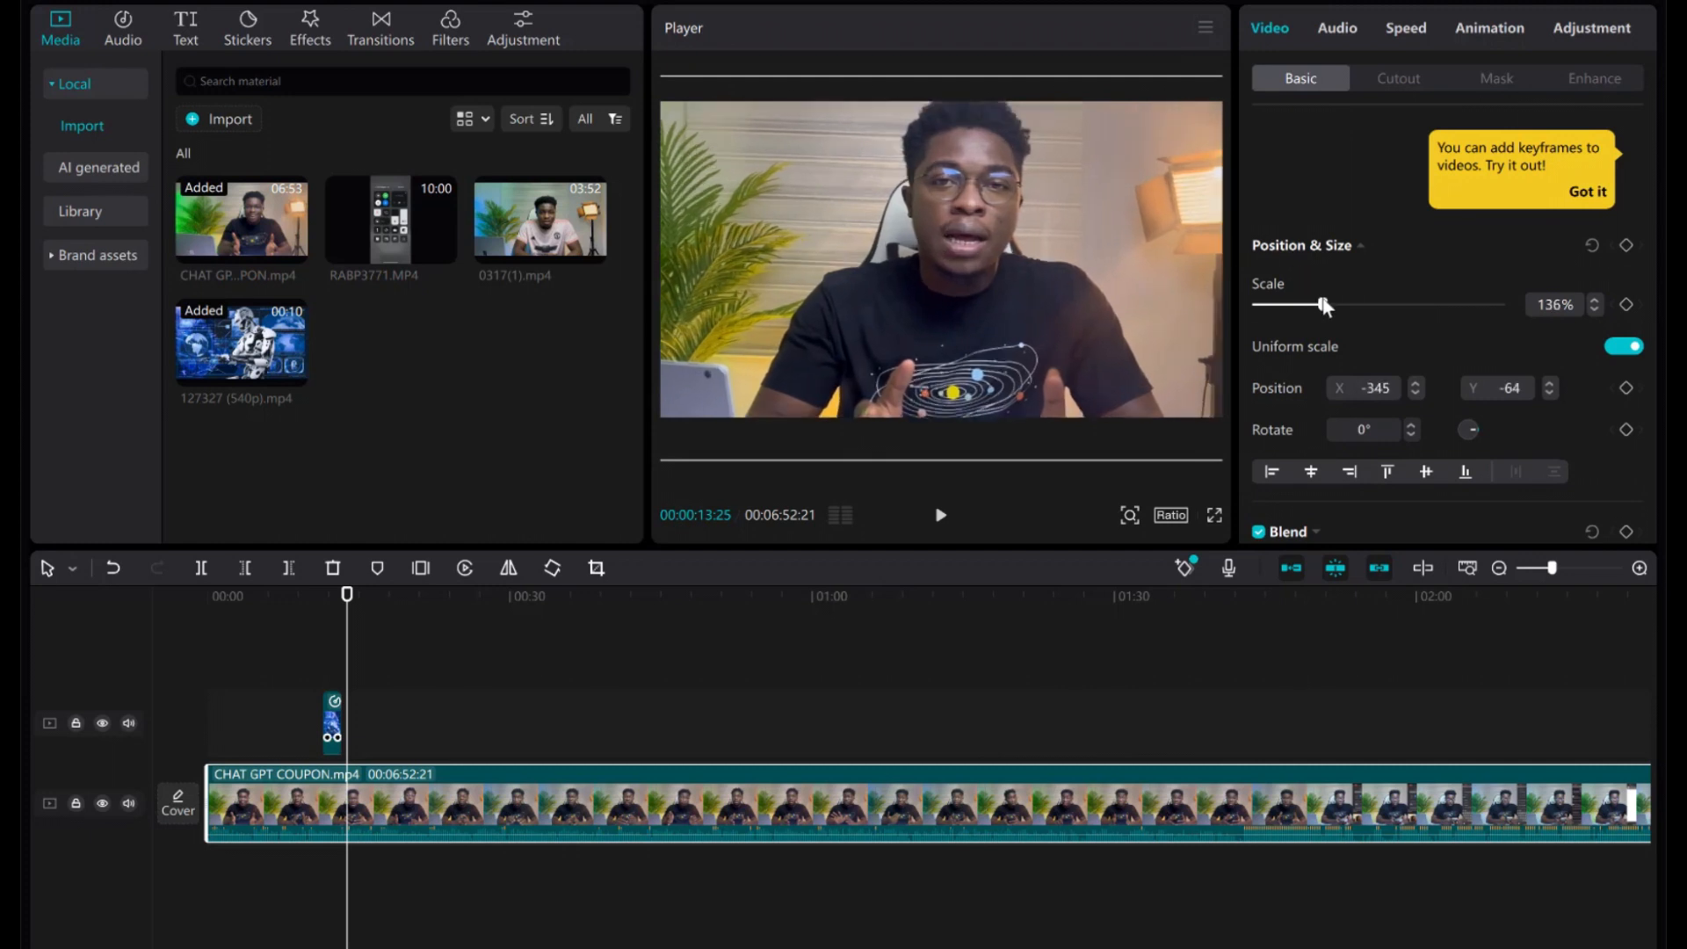
{"action": "left_click_drag", "start_coordinate": [1019, 282], "coordinate": [1009, 311]}
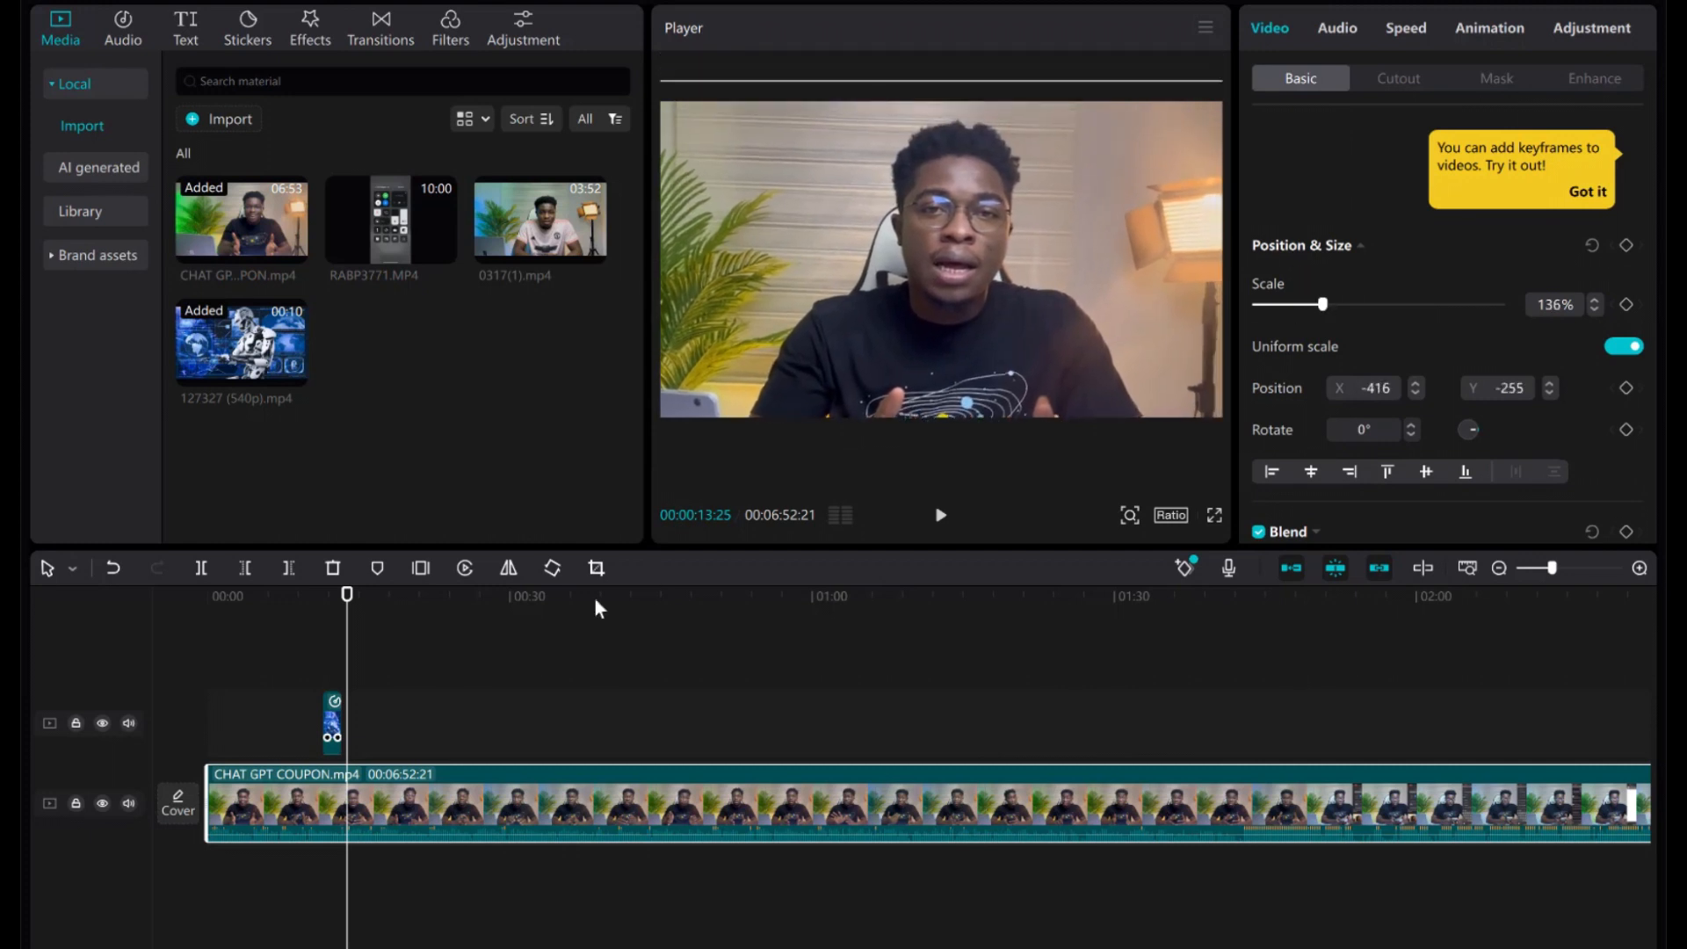
{"action": "left_click", "coordinate": [934, 523]}
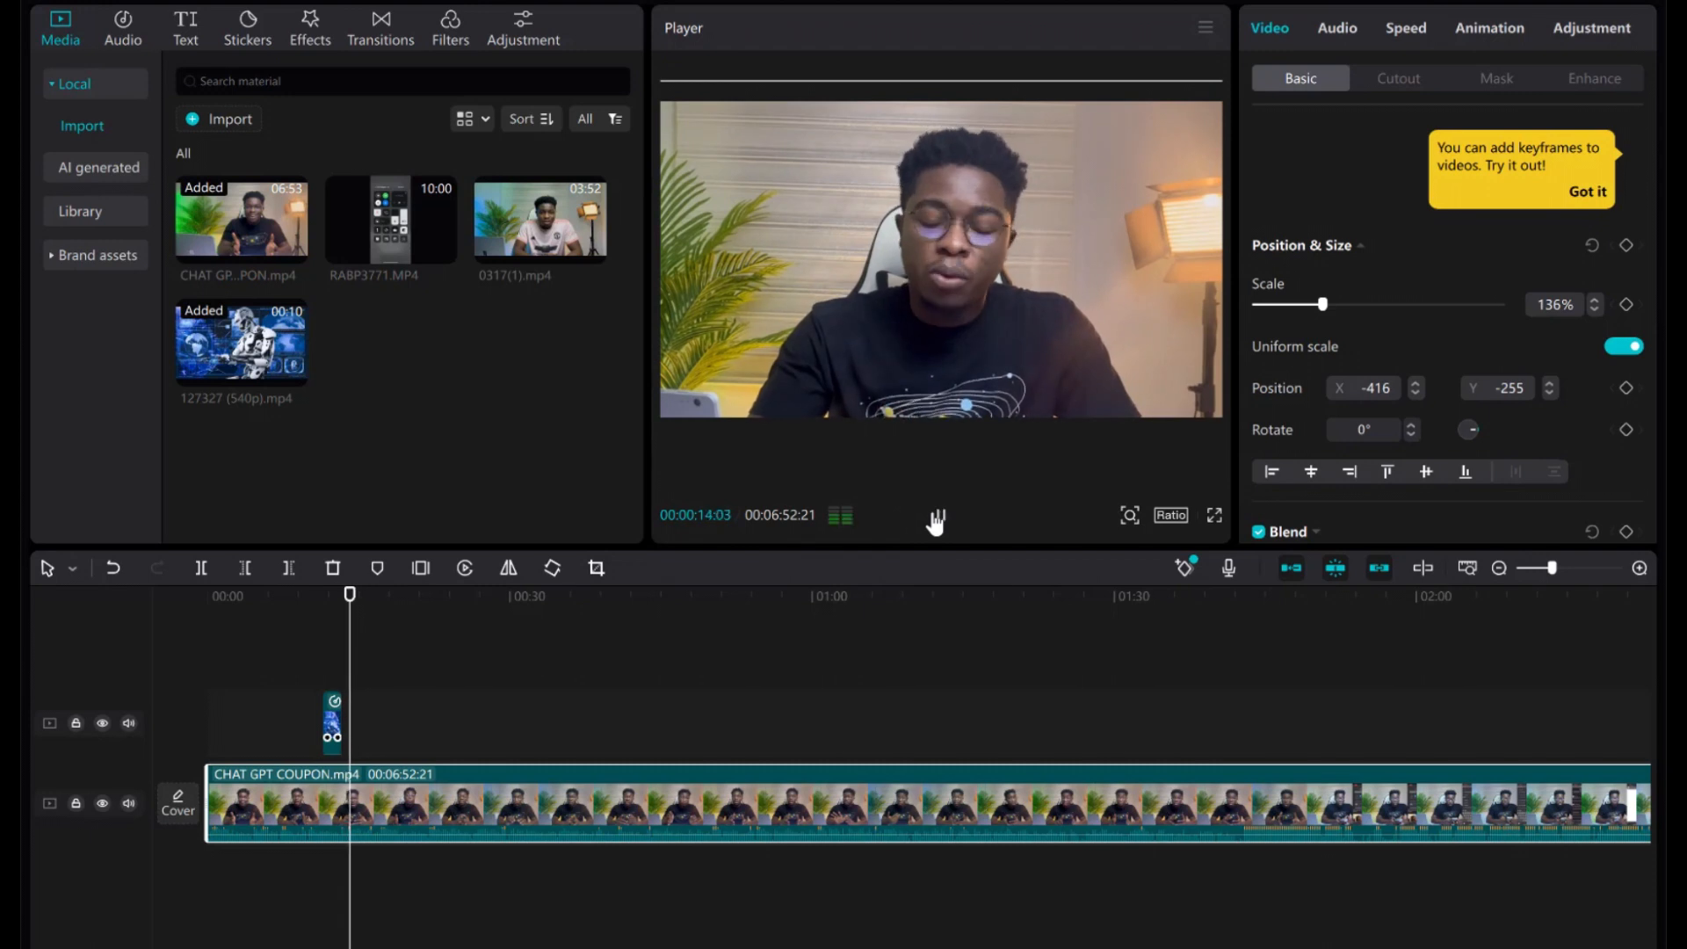
{"action": "left_click", "coordinate": [935, 521]}
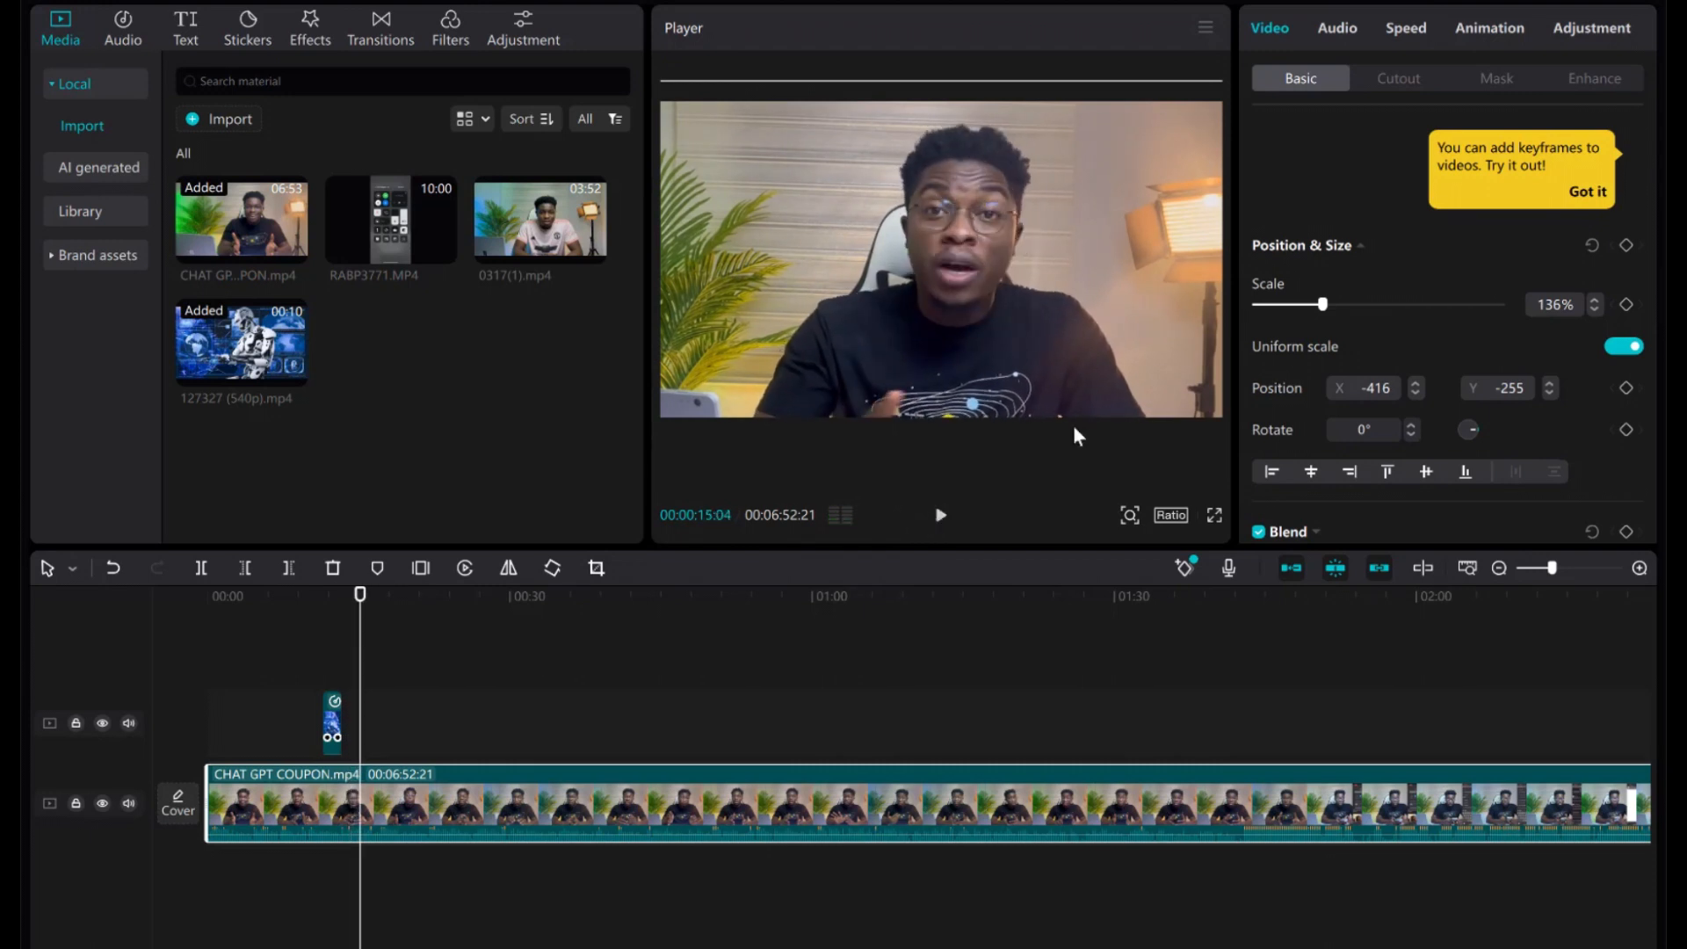
Settle the main video at 110% scale, repositioned to about X -134, Y -60 to fill the frame.
{"action": "left_click", "coordinate": [1392, 306]}
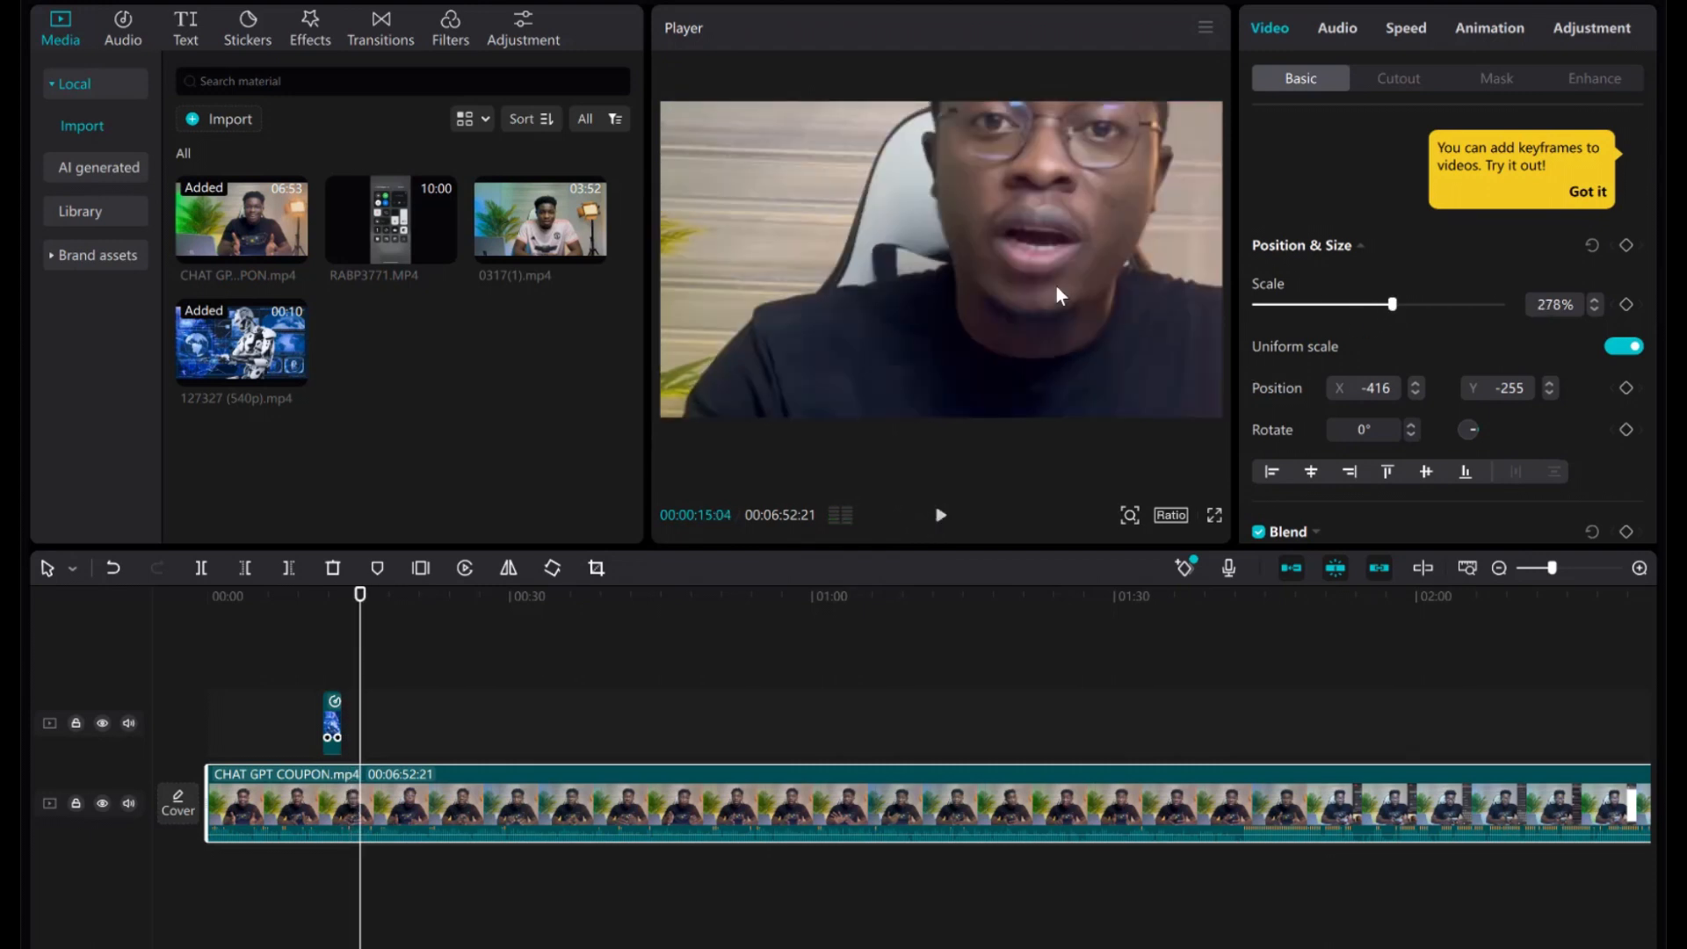
{"action": "left_click_drag", "start_coordinate": [984, 395], "coordinate": [972, 388]}
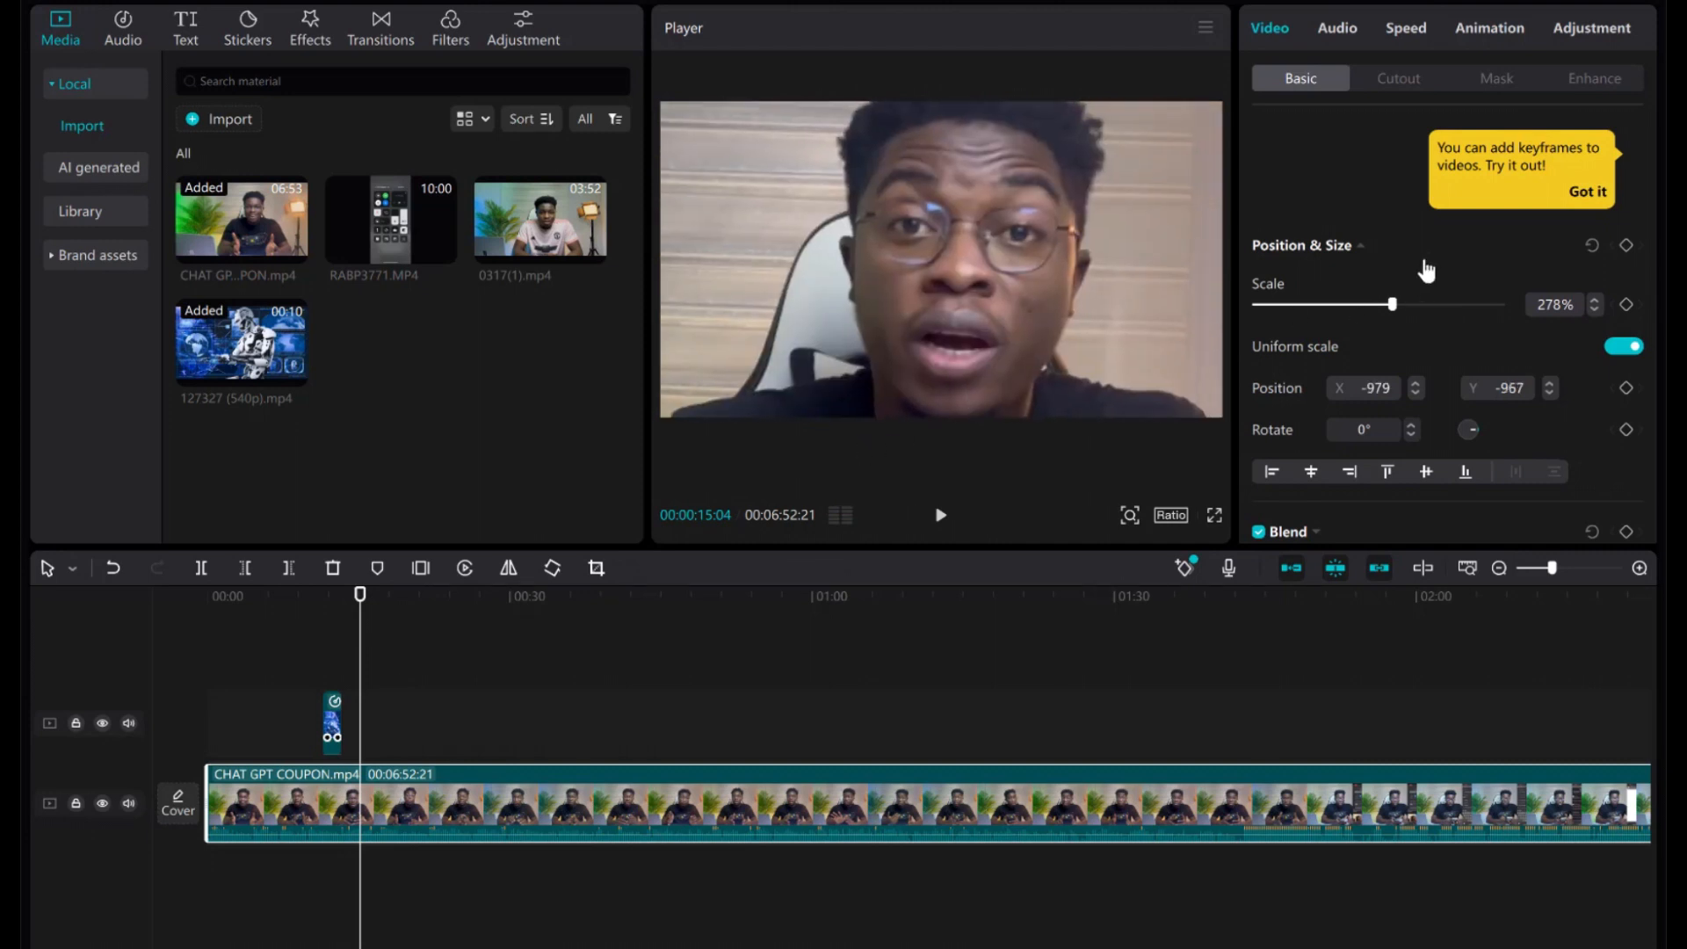
{"action": "left_click", "coordinate": [1283, 305]}
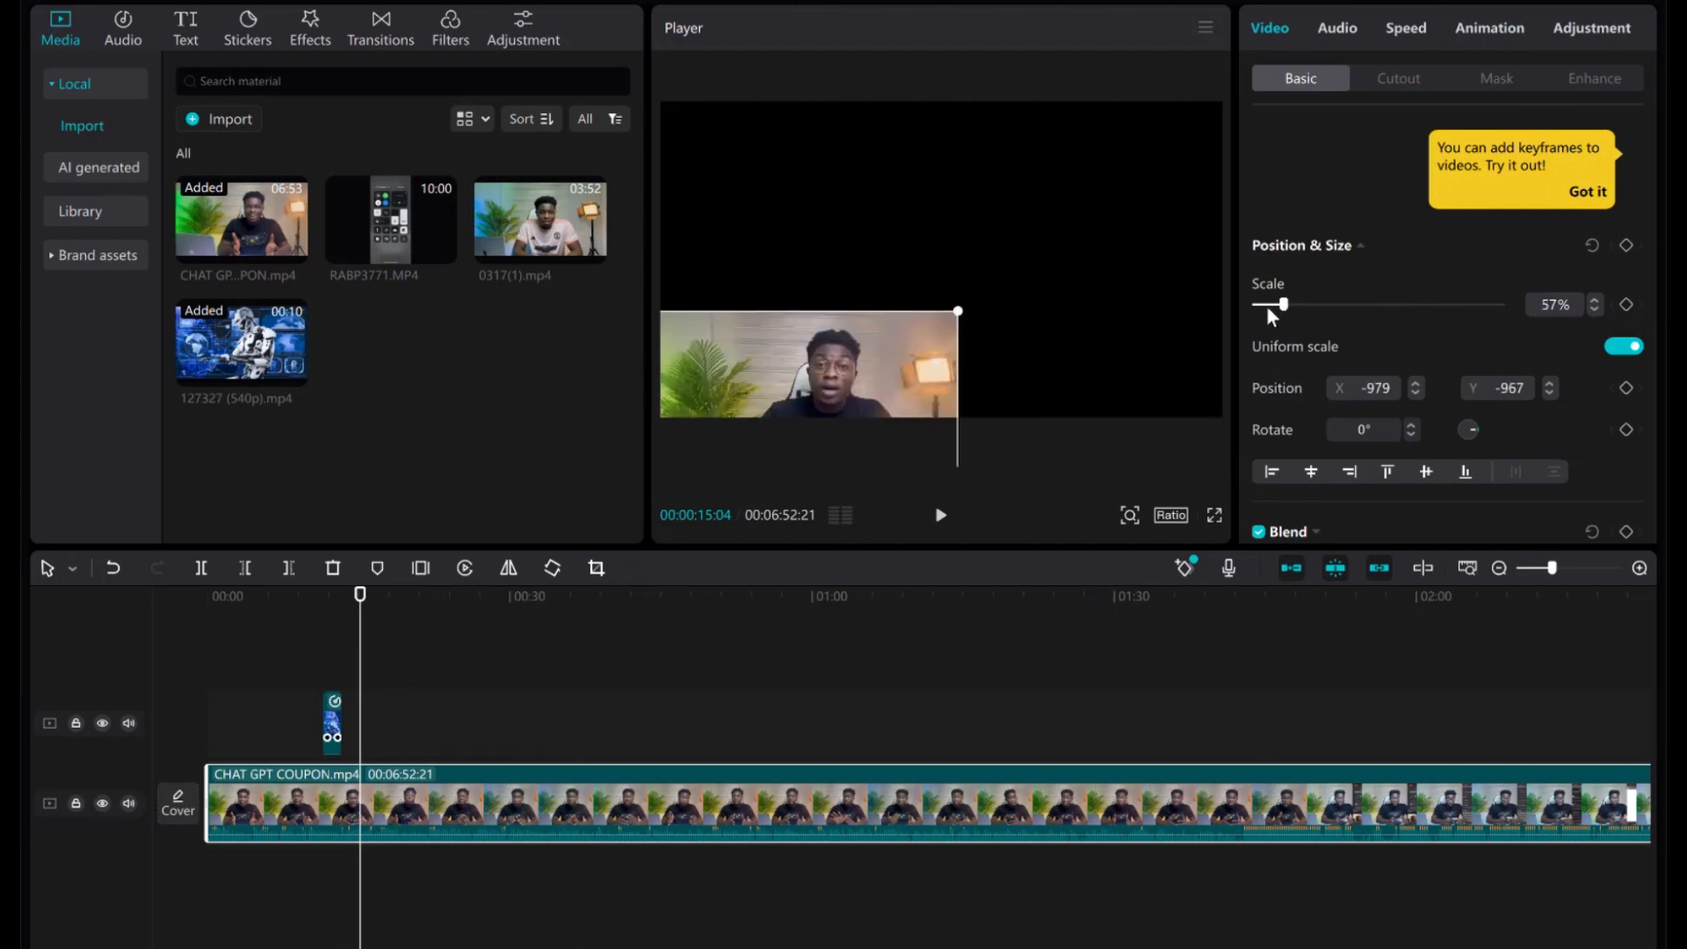
{"action": "left_click", "coordinate": [1301, 306]}
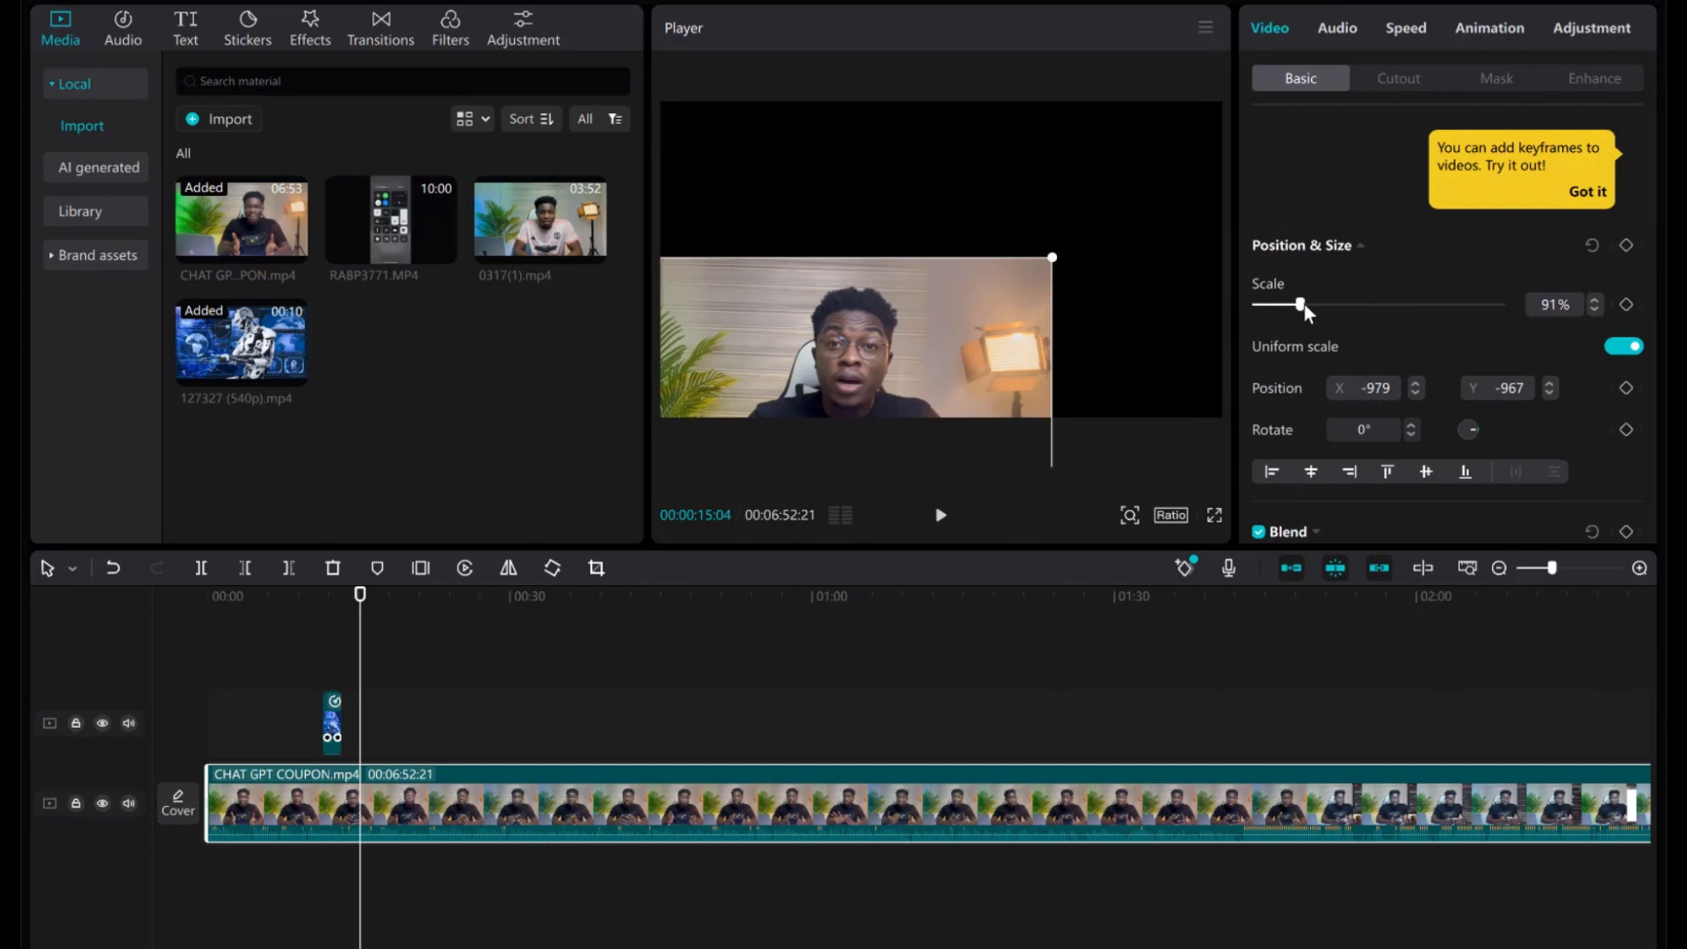
{"action": "left_click", "coordinate": [1309, 305]}
{"action": "left_click_drag", "start_coordinate": [992, 281], "coordinate": [1062, 211]}
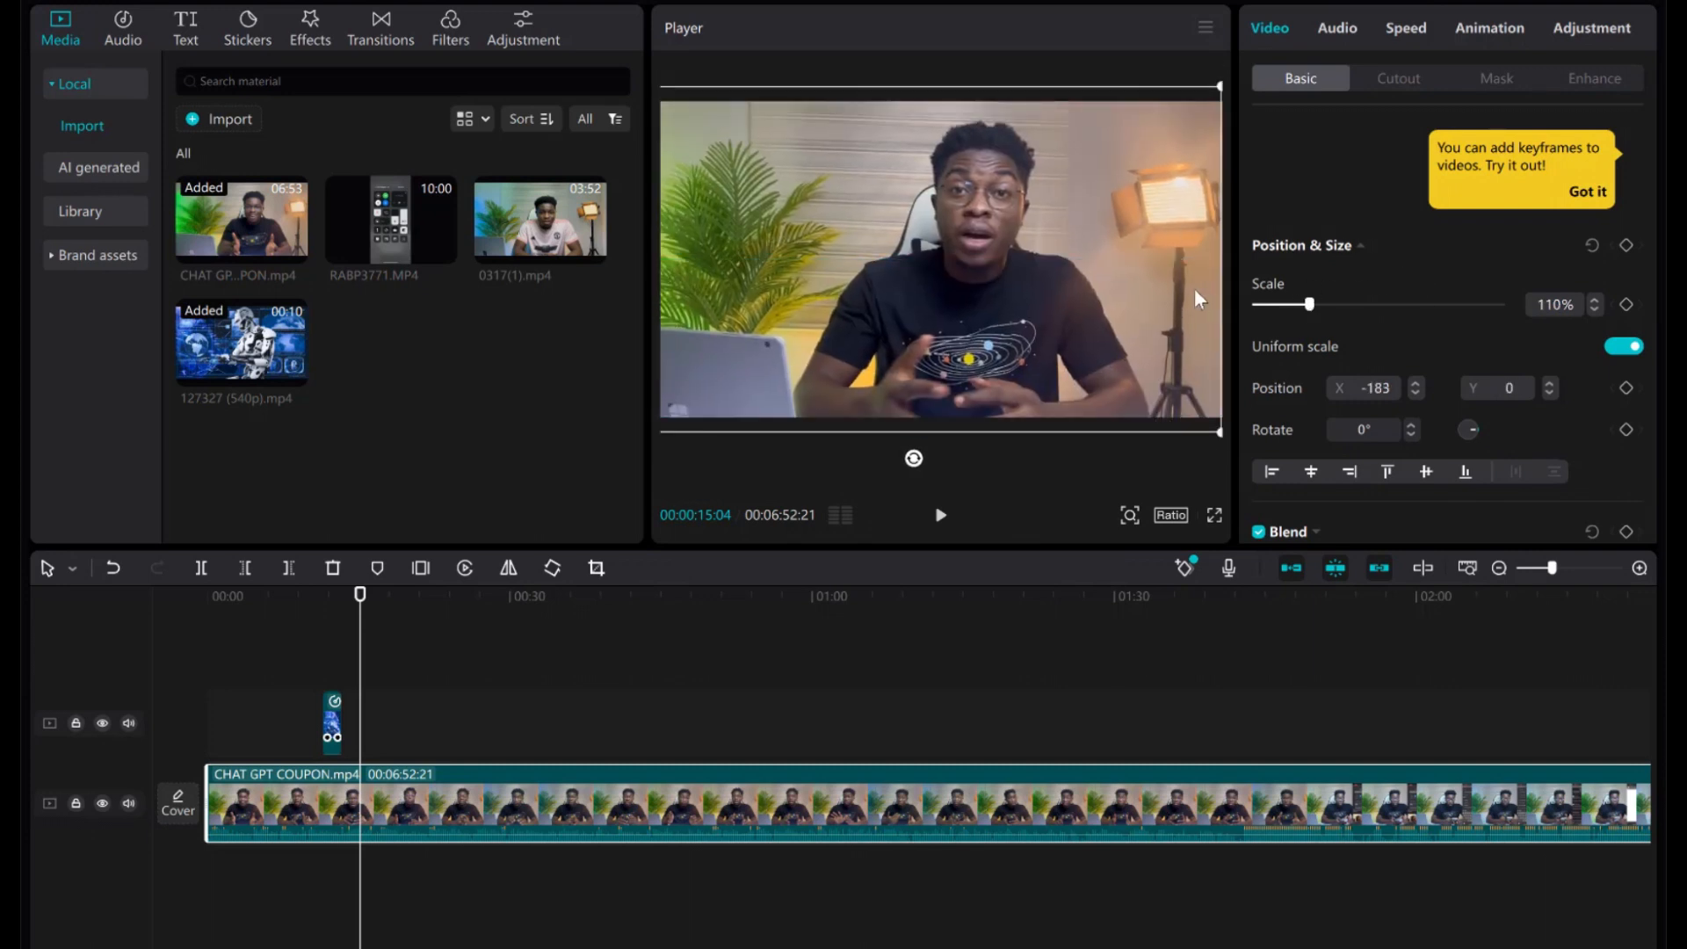
{"action": "left_click_drag", "start_coordinate": [1006, 360], "coordinate": [1016, 372]}
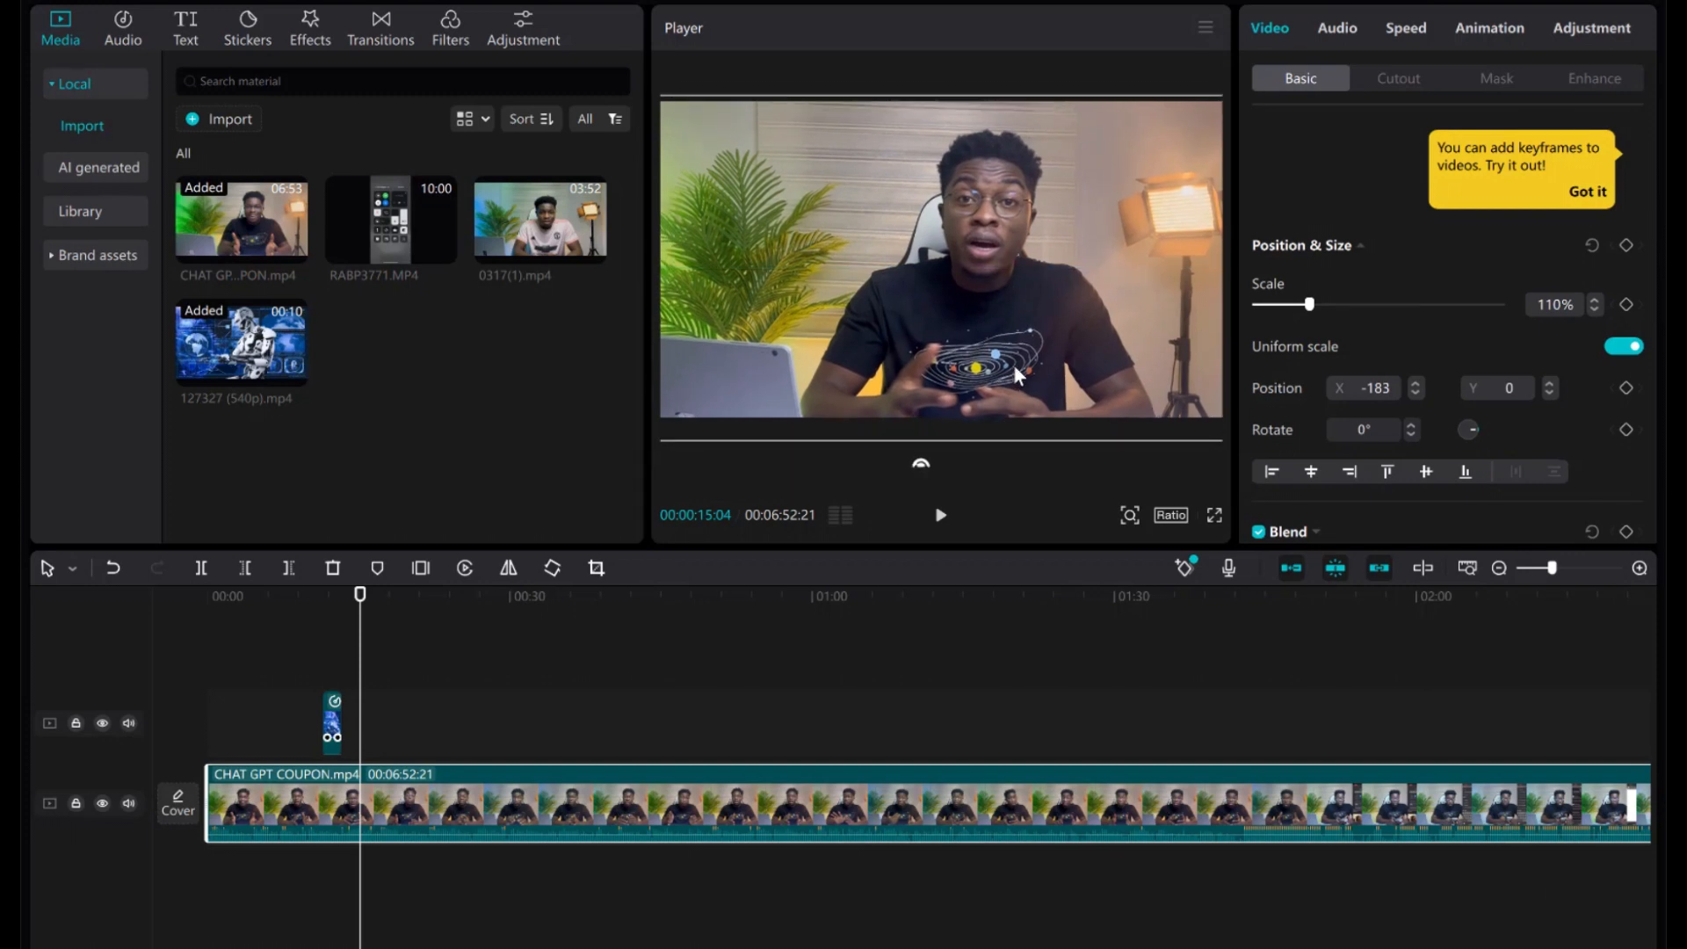
Try noise reduction on the talking-head clip's audio, leaving it switched off.
{"action": "left_click", "coordinate": [1333, 31]}
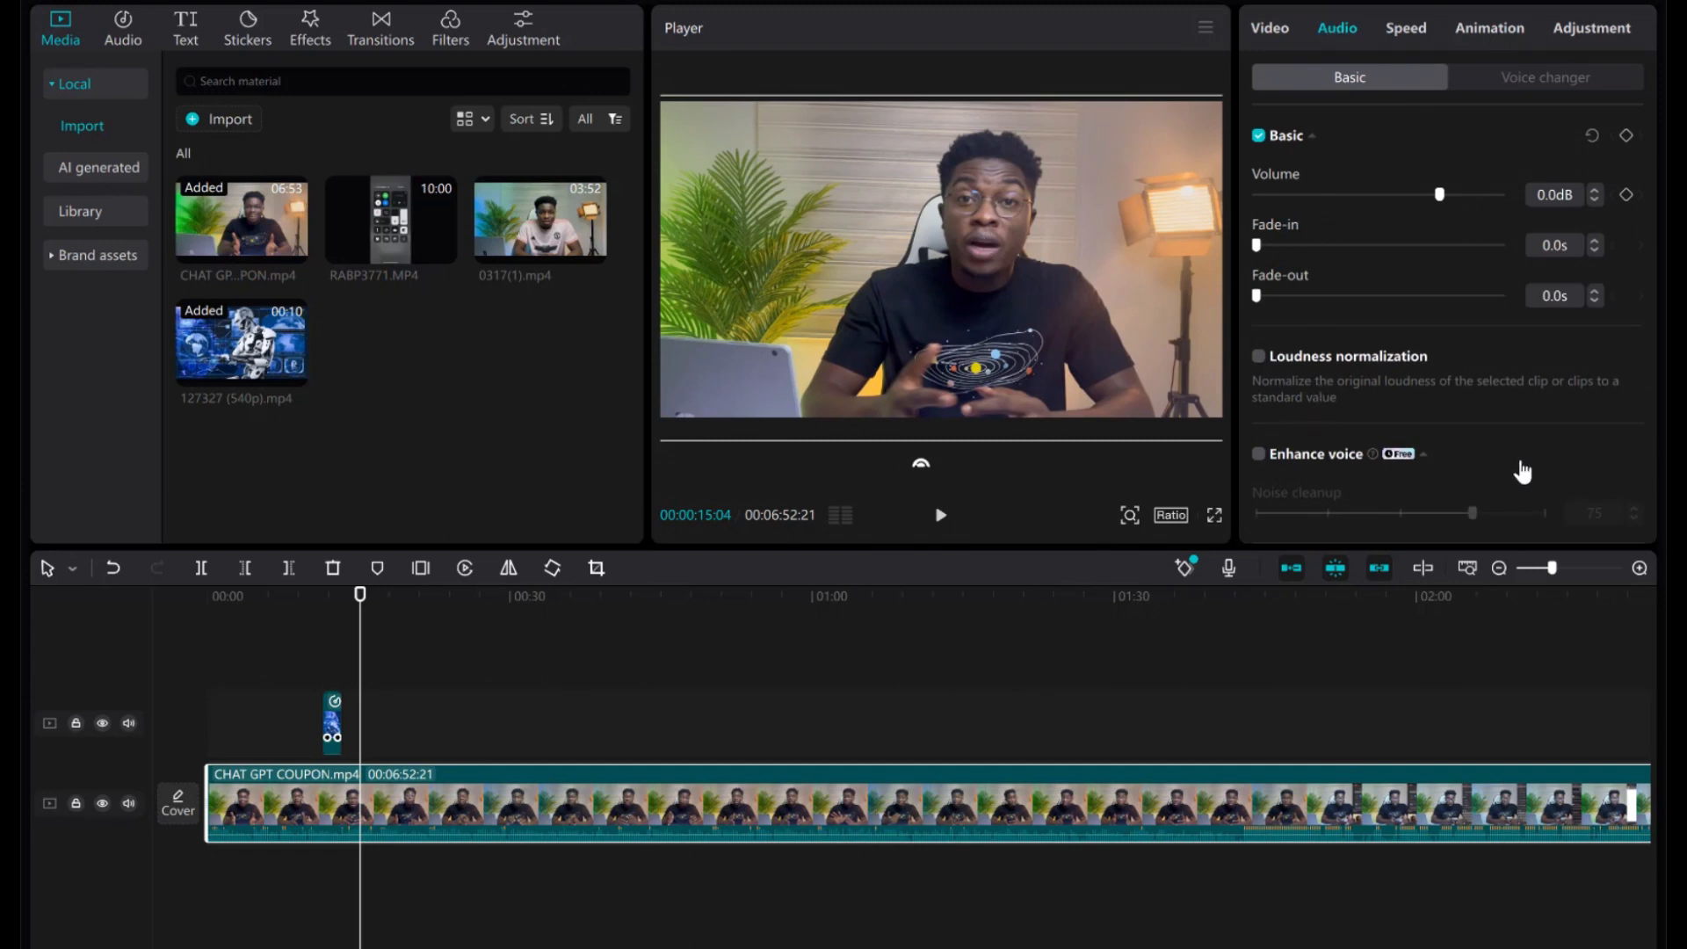
{"action": "scroll", "coordinate": [1523, 472], "scroll_direction": "down", "scroll_amount": 3}
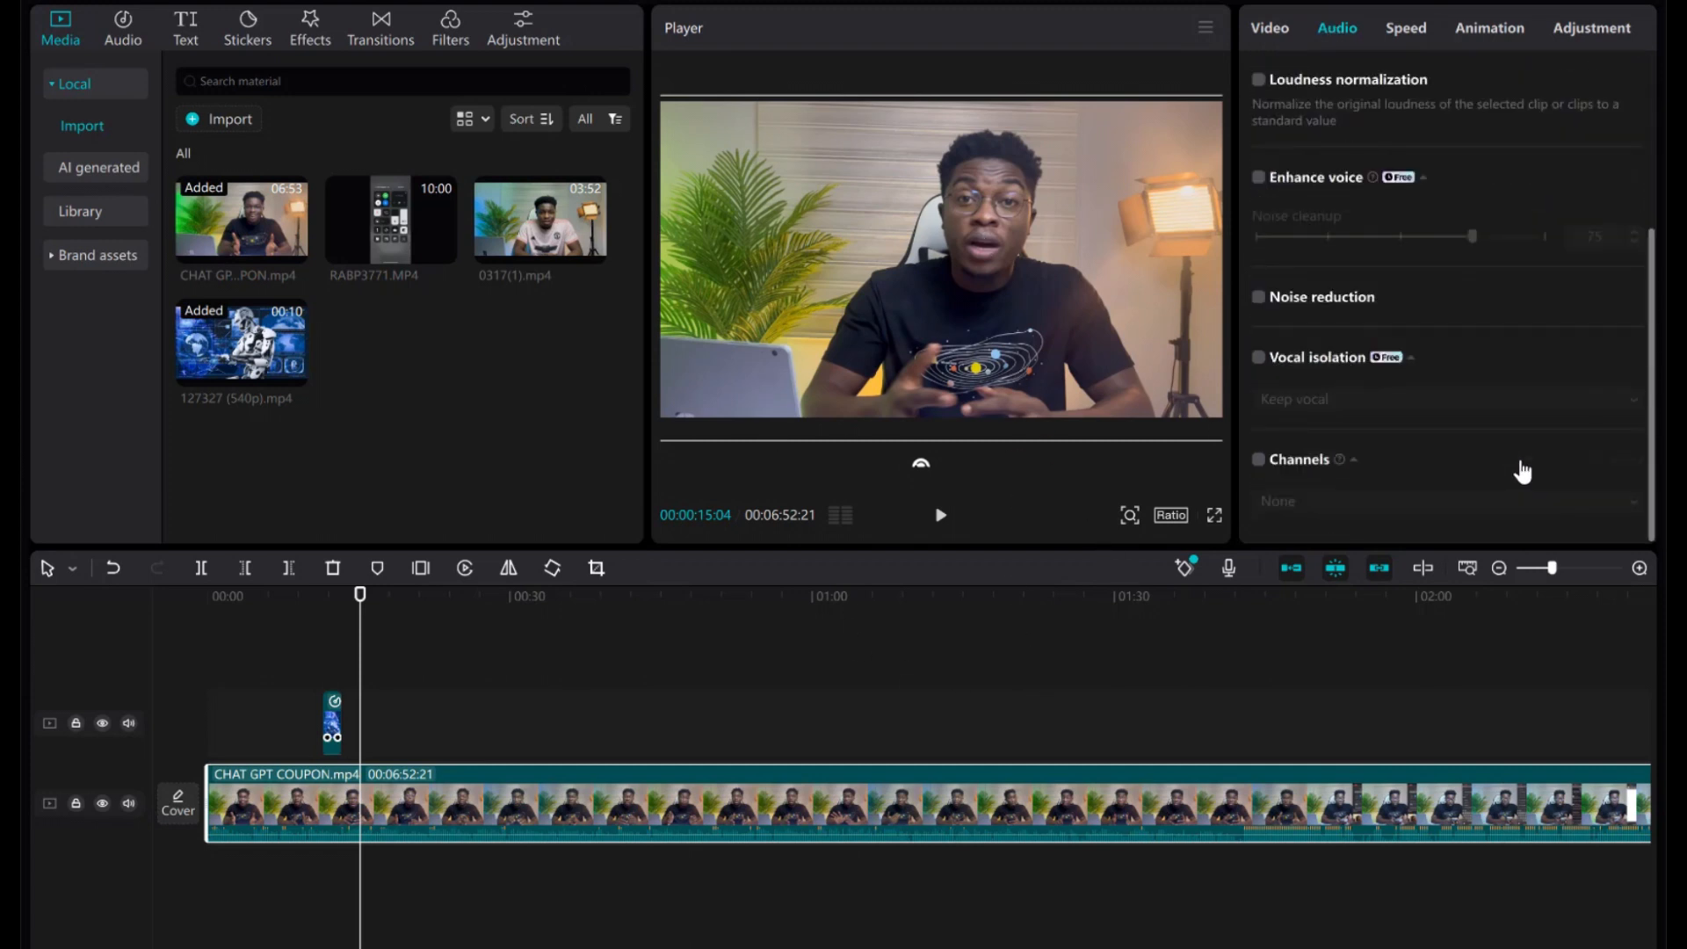
{"action": "left_click", "coordinate": [1258, 298]}
{"action": "scroll", "coordinate": [1410, 240], "scroll_direction": "up", "scroll_amount": 3}
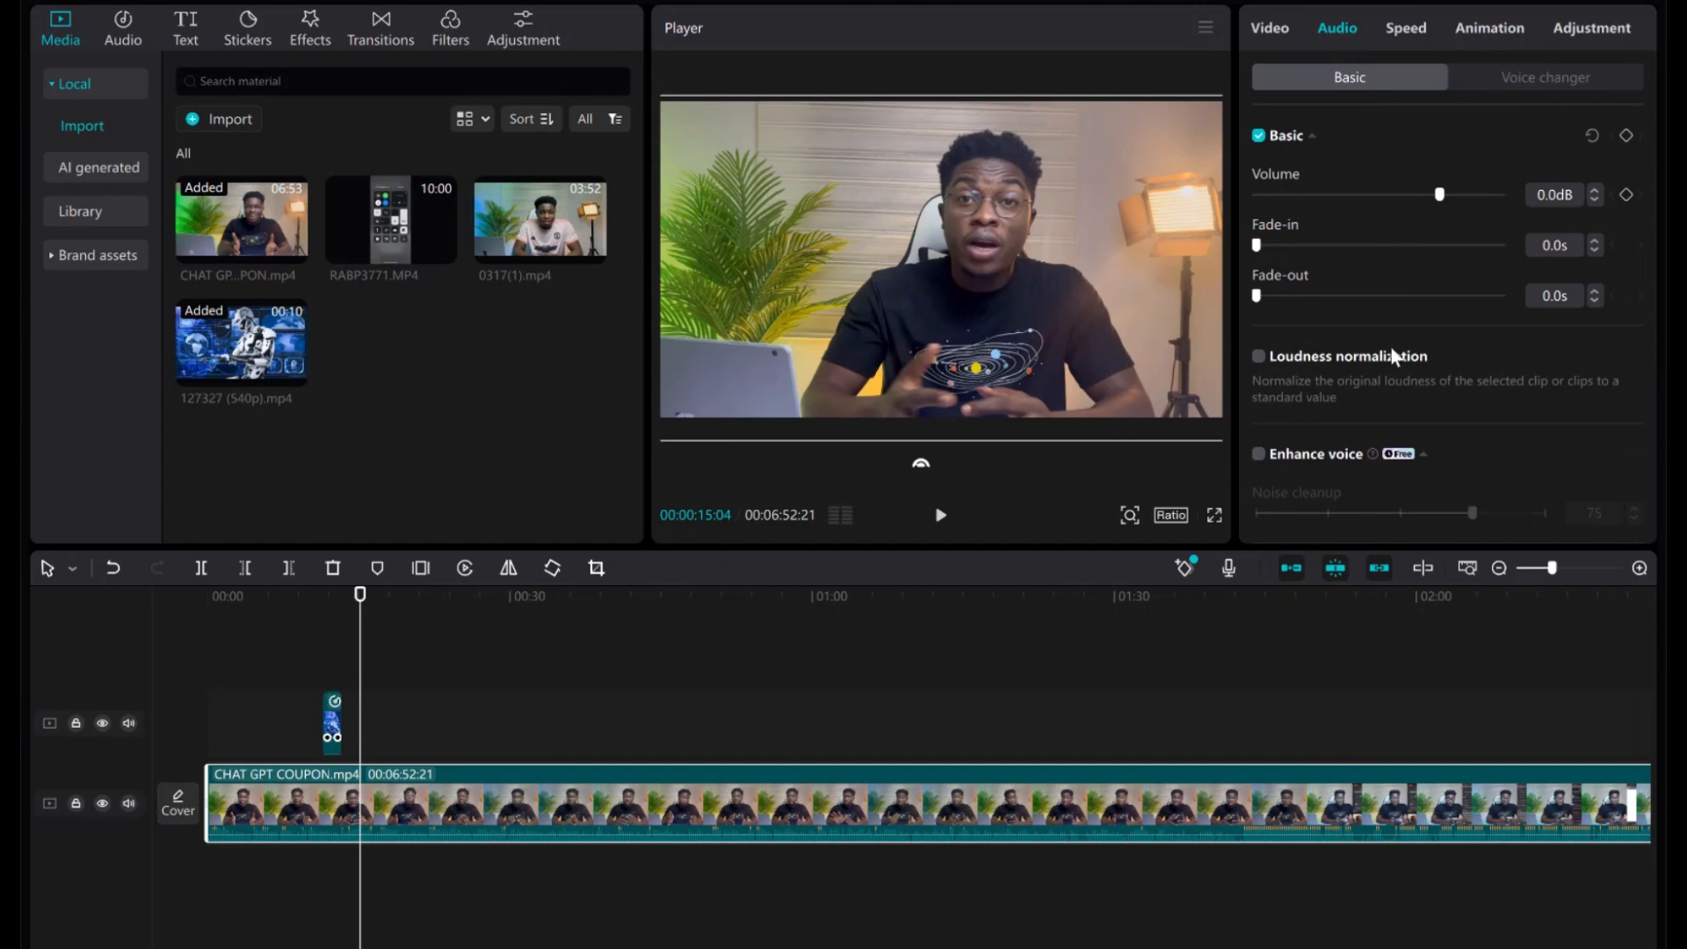
{"action": "scroll", "coordinate": [1292, 351], "scroll_direction": "down", "scroll_amount": 3}
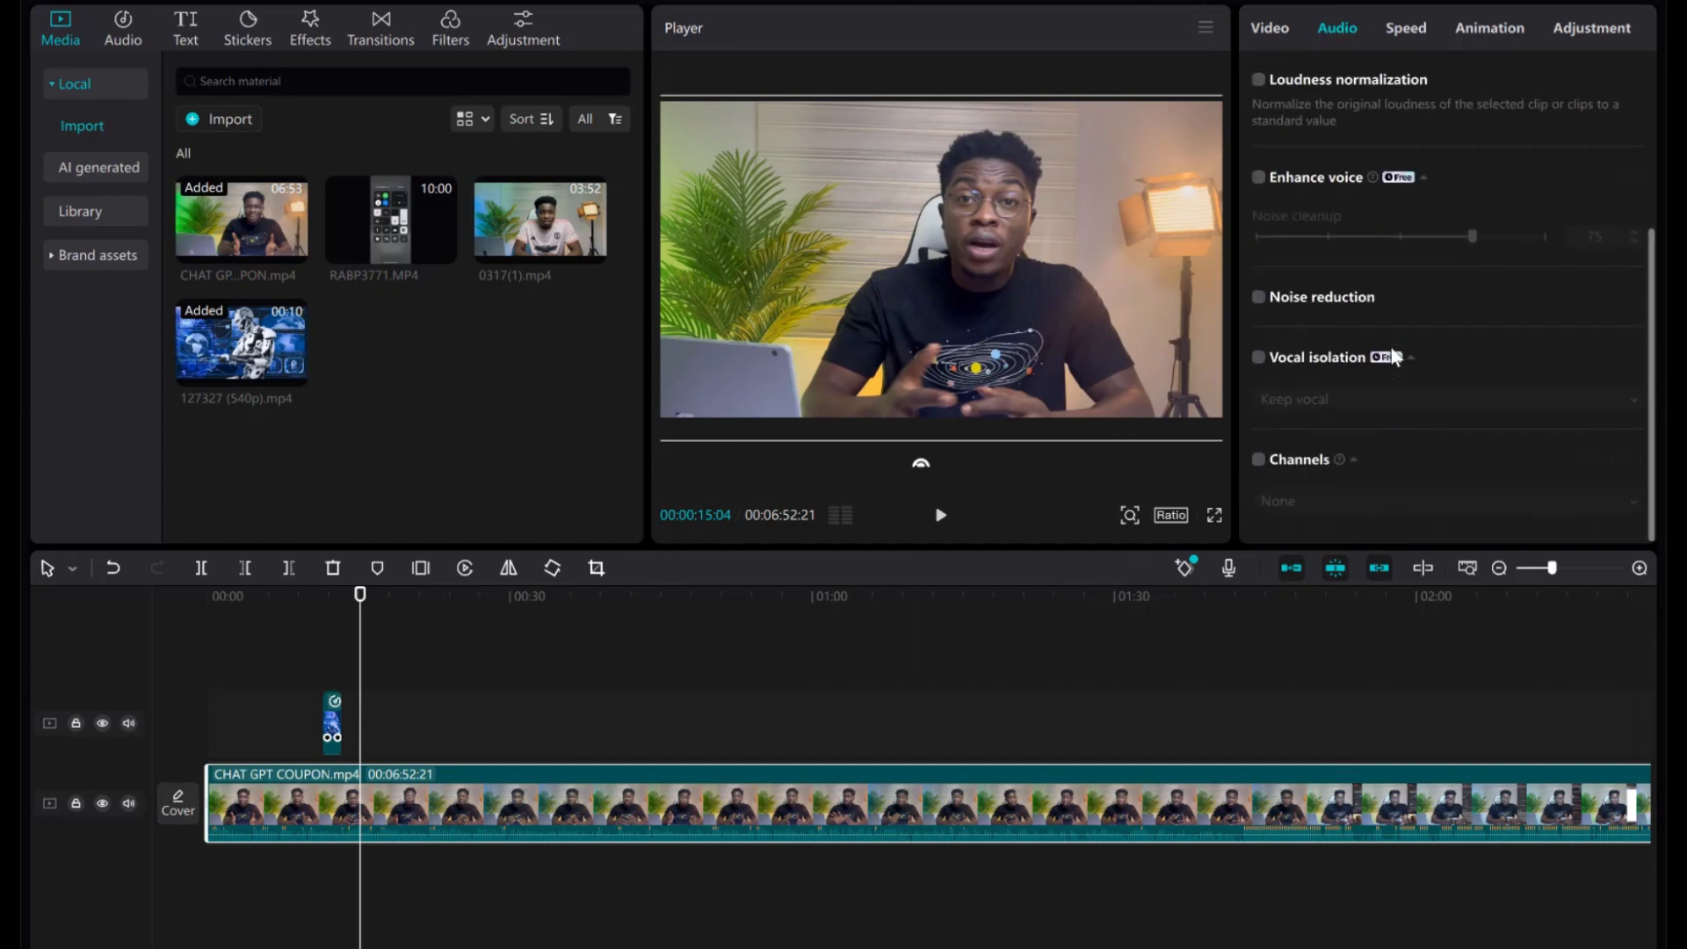
{"action": "left_click", "coordinate": [1258, 298]}
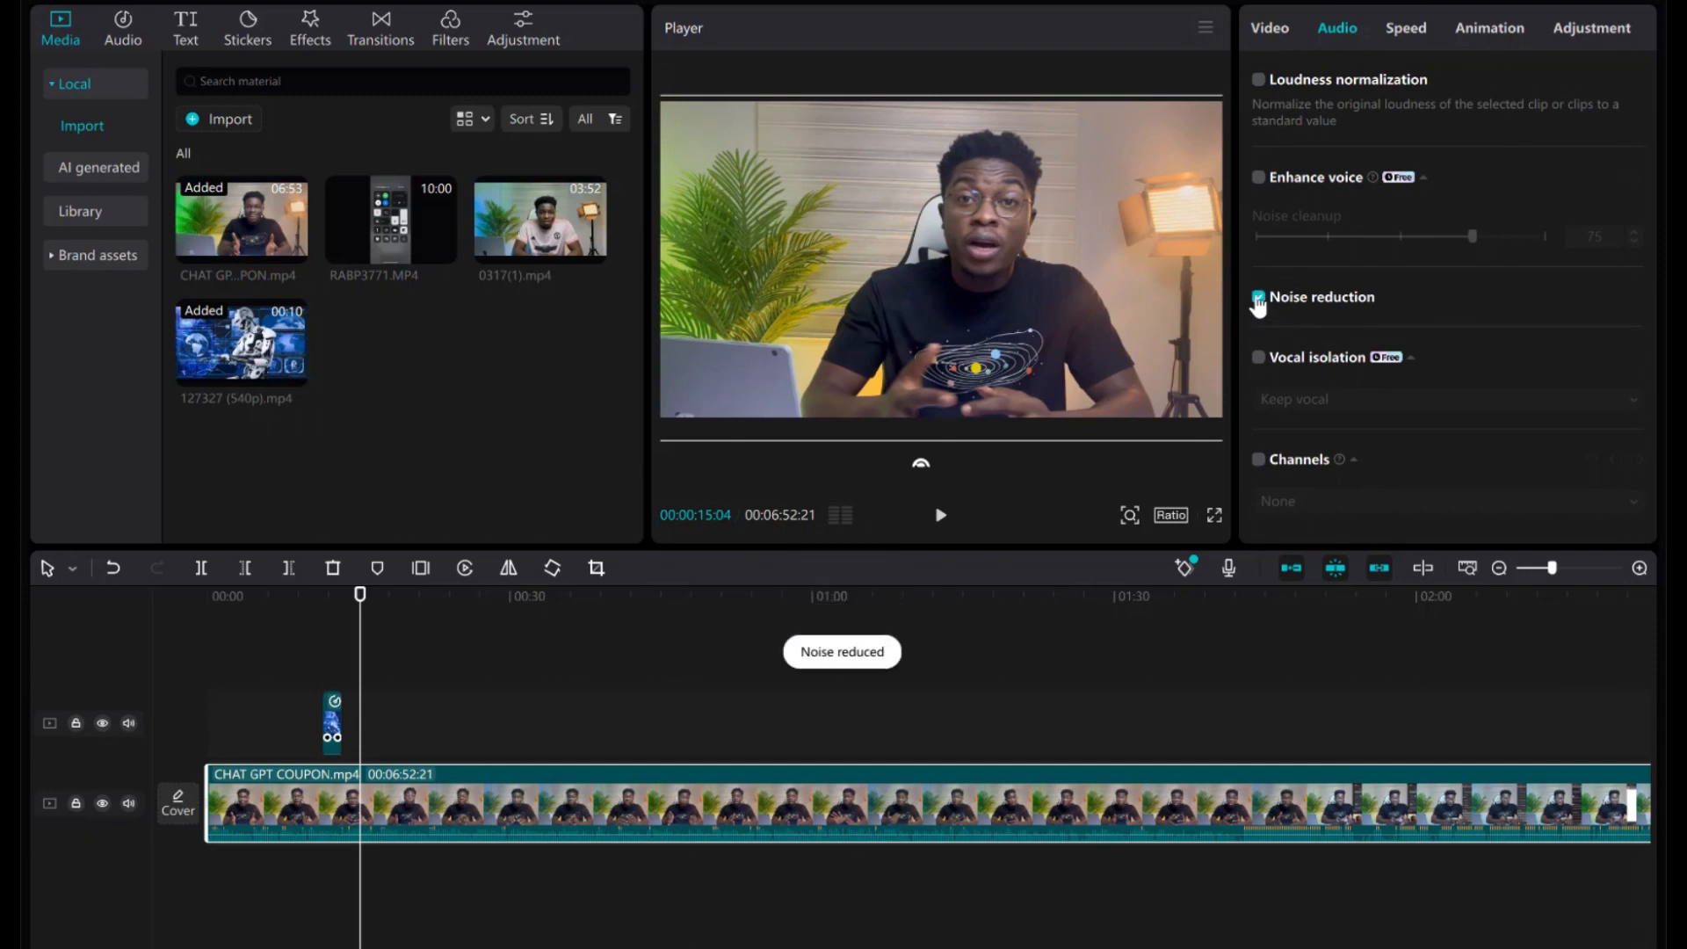
{"action": "left_click", "coordinate": [1258, 300]}
{"action": "scroll", "coordinate": [1386, 297], "scroll_direction": "up", "scroll_amount": 3}
{"action": "scroll", "coordinate": [1386, 297], "scroll_direction": "up", "scroll_amount": 1}
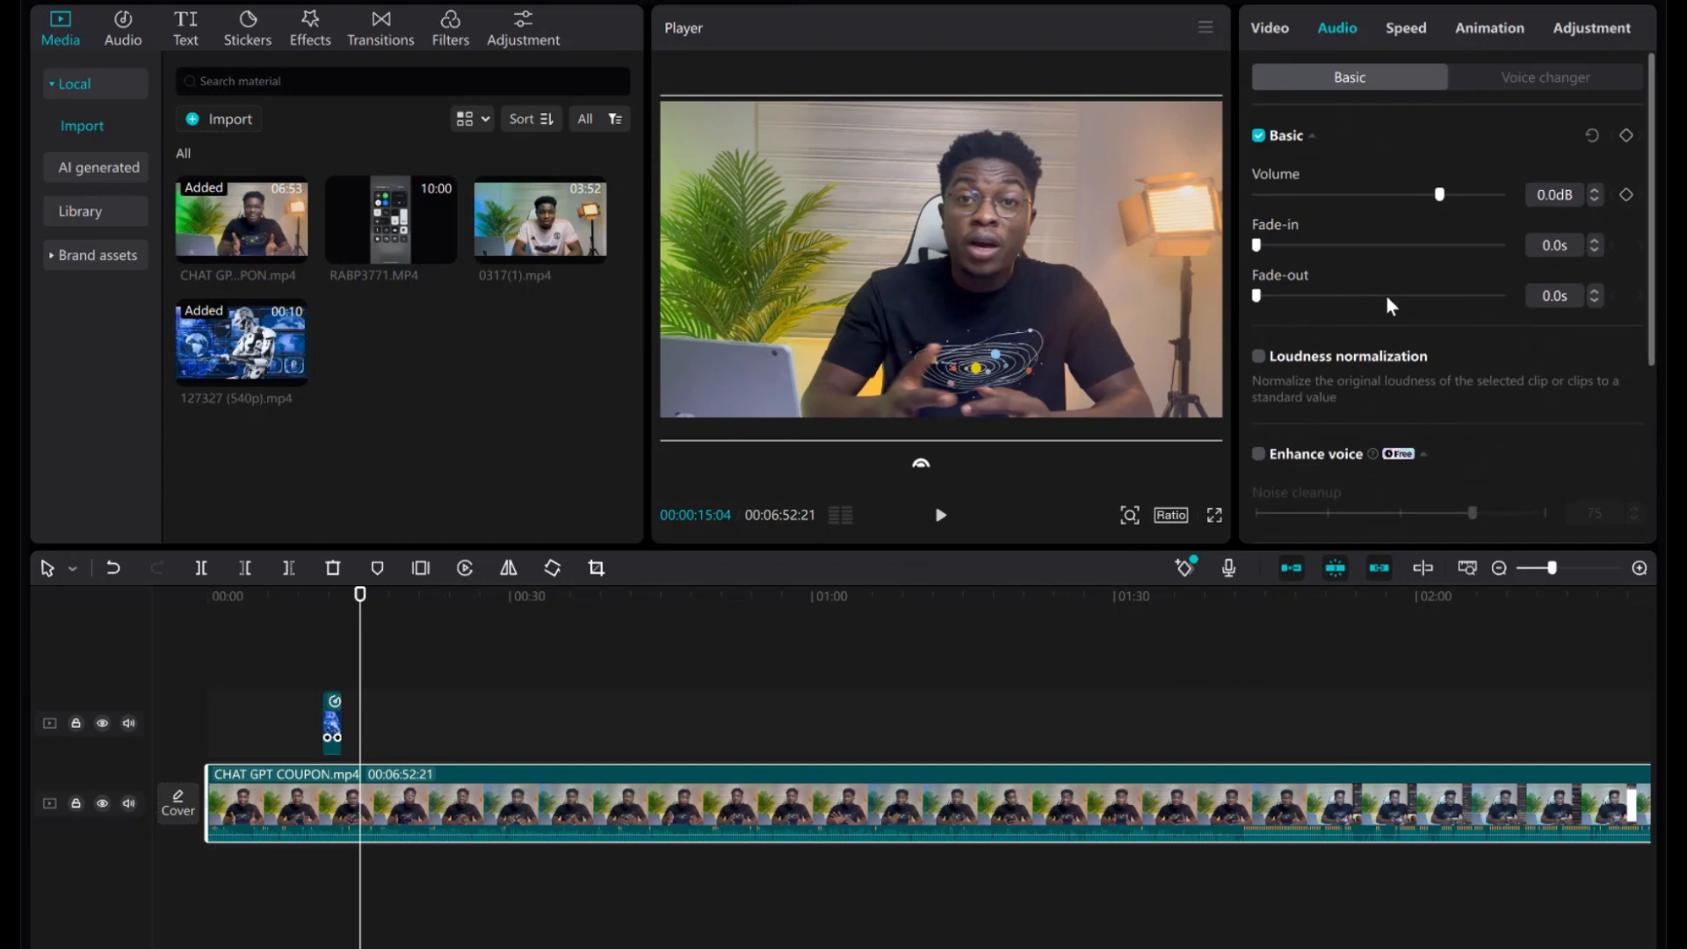
Test clip volumes of -24.7dB and 7.1dB, leaving the volume at 0.0dB.
{"action": "left_click_drag", "start_coordinate": [1407, 188], "coordinate": [1360, 197]}
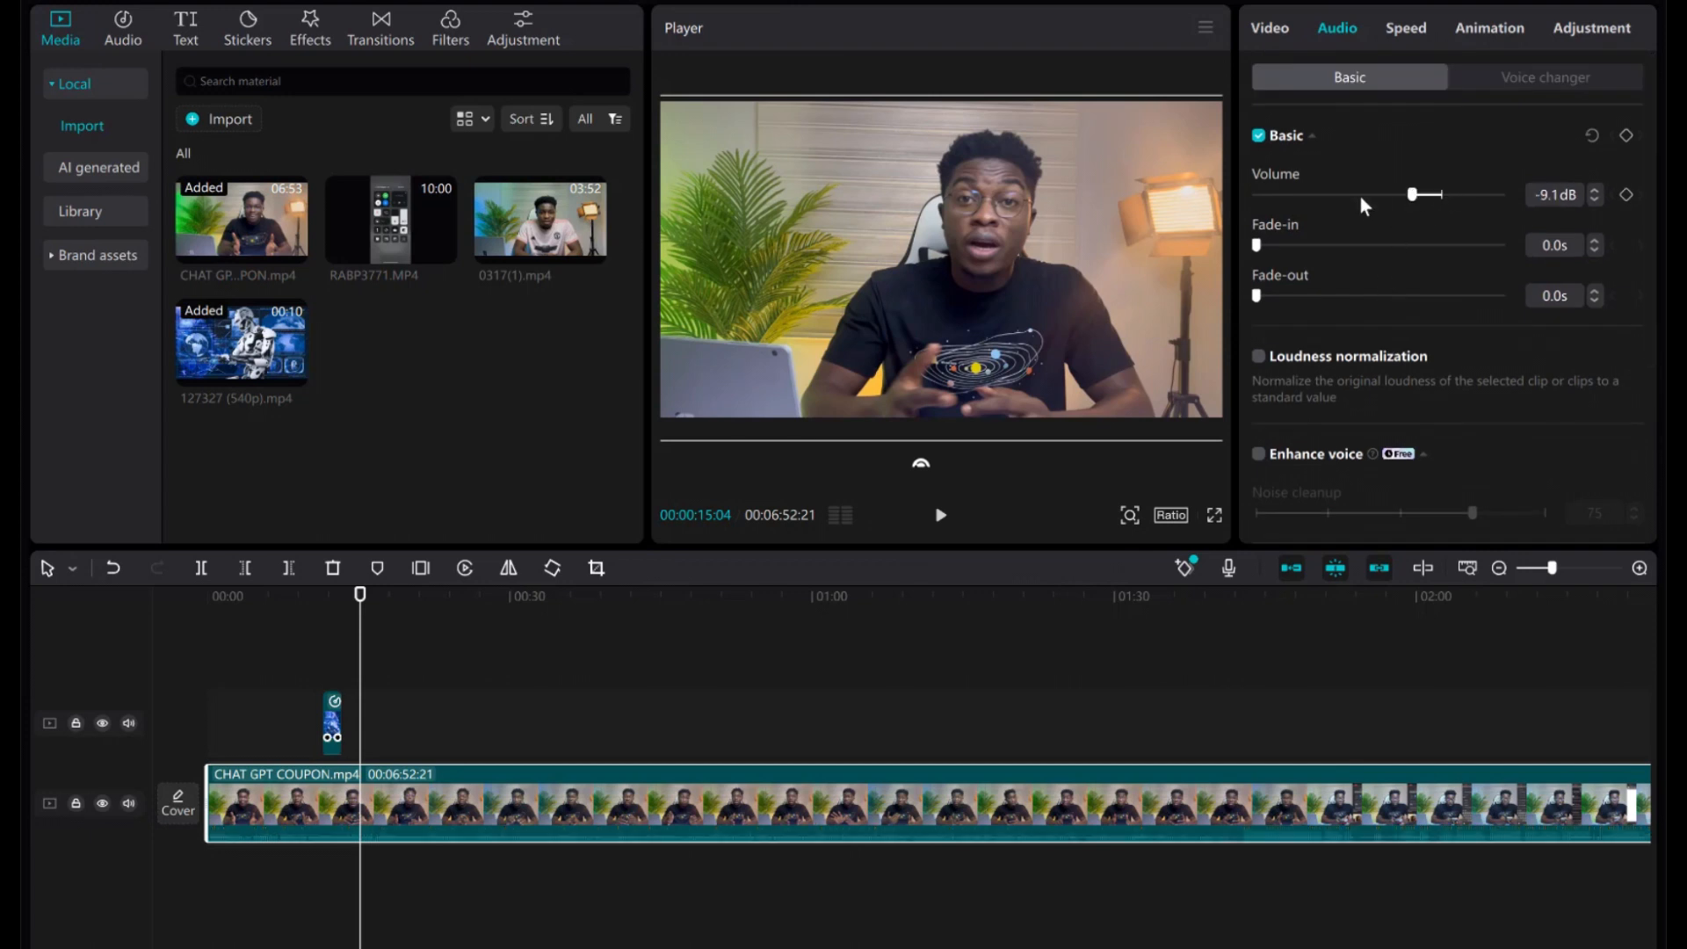
{"action": "left_click", "coordinate": [1442, 193]}
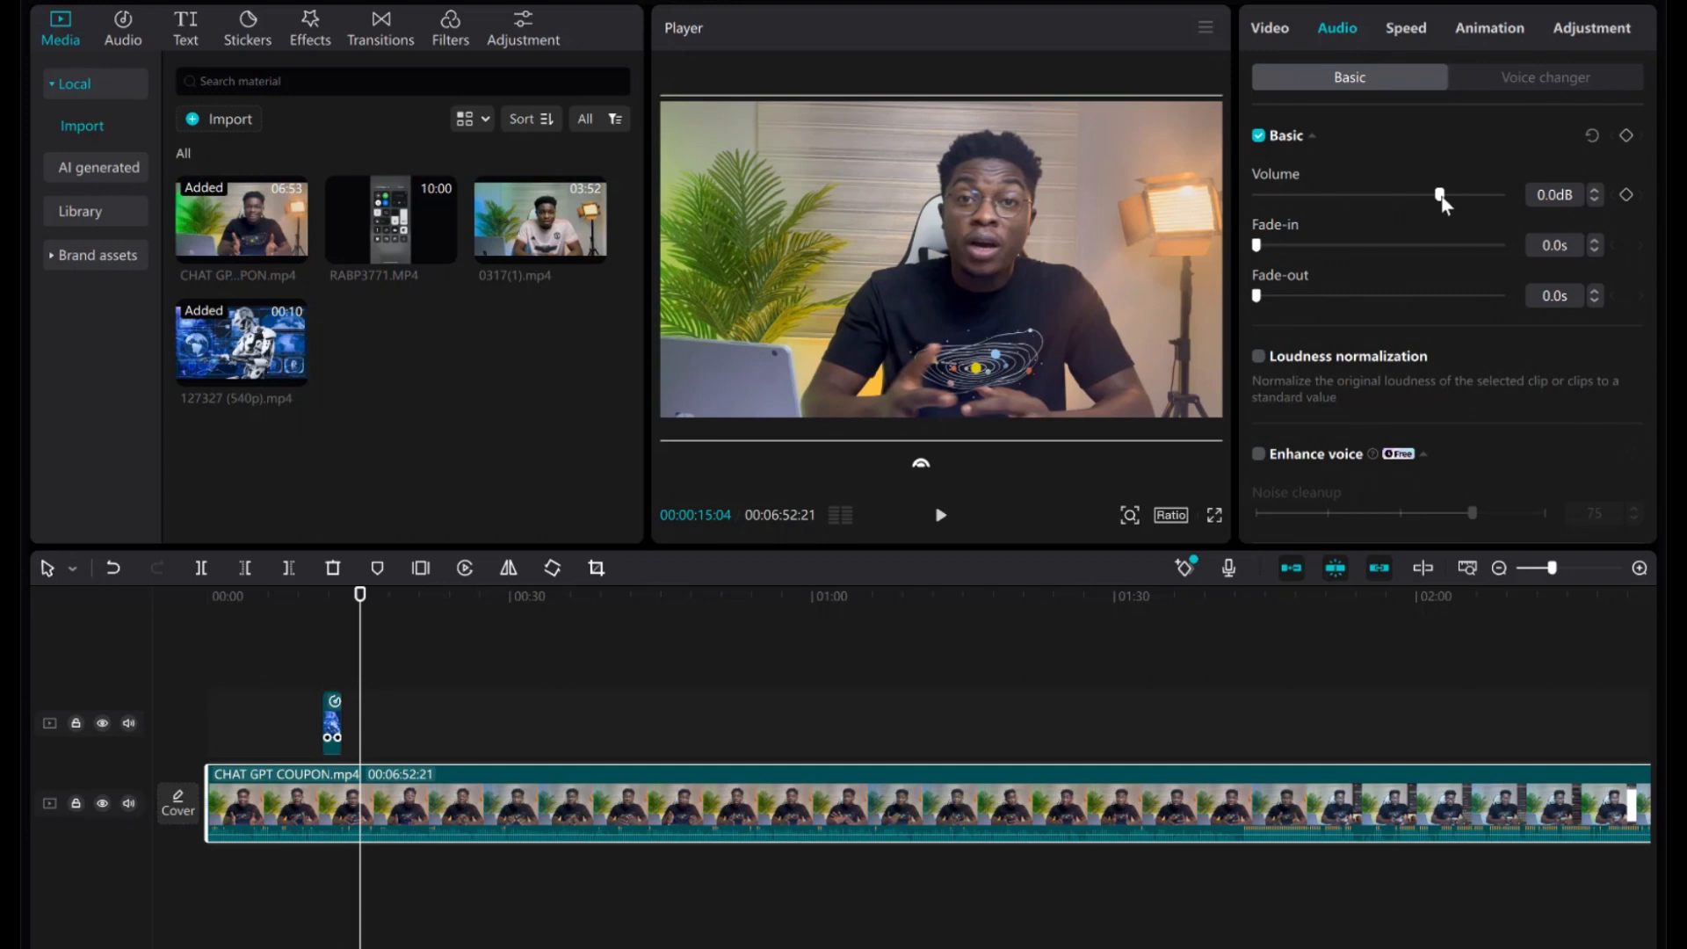
{"action": "left_click", "coordinate": [1458, 188]}
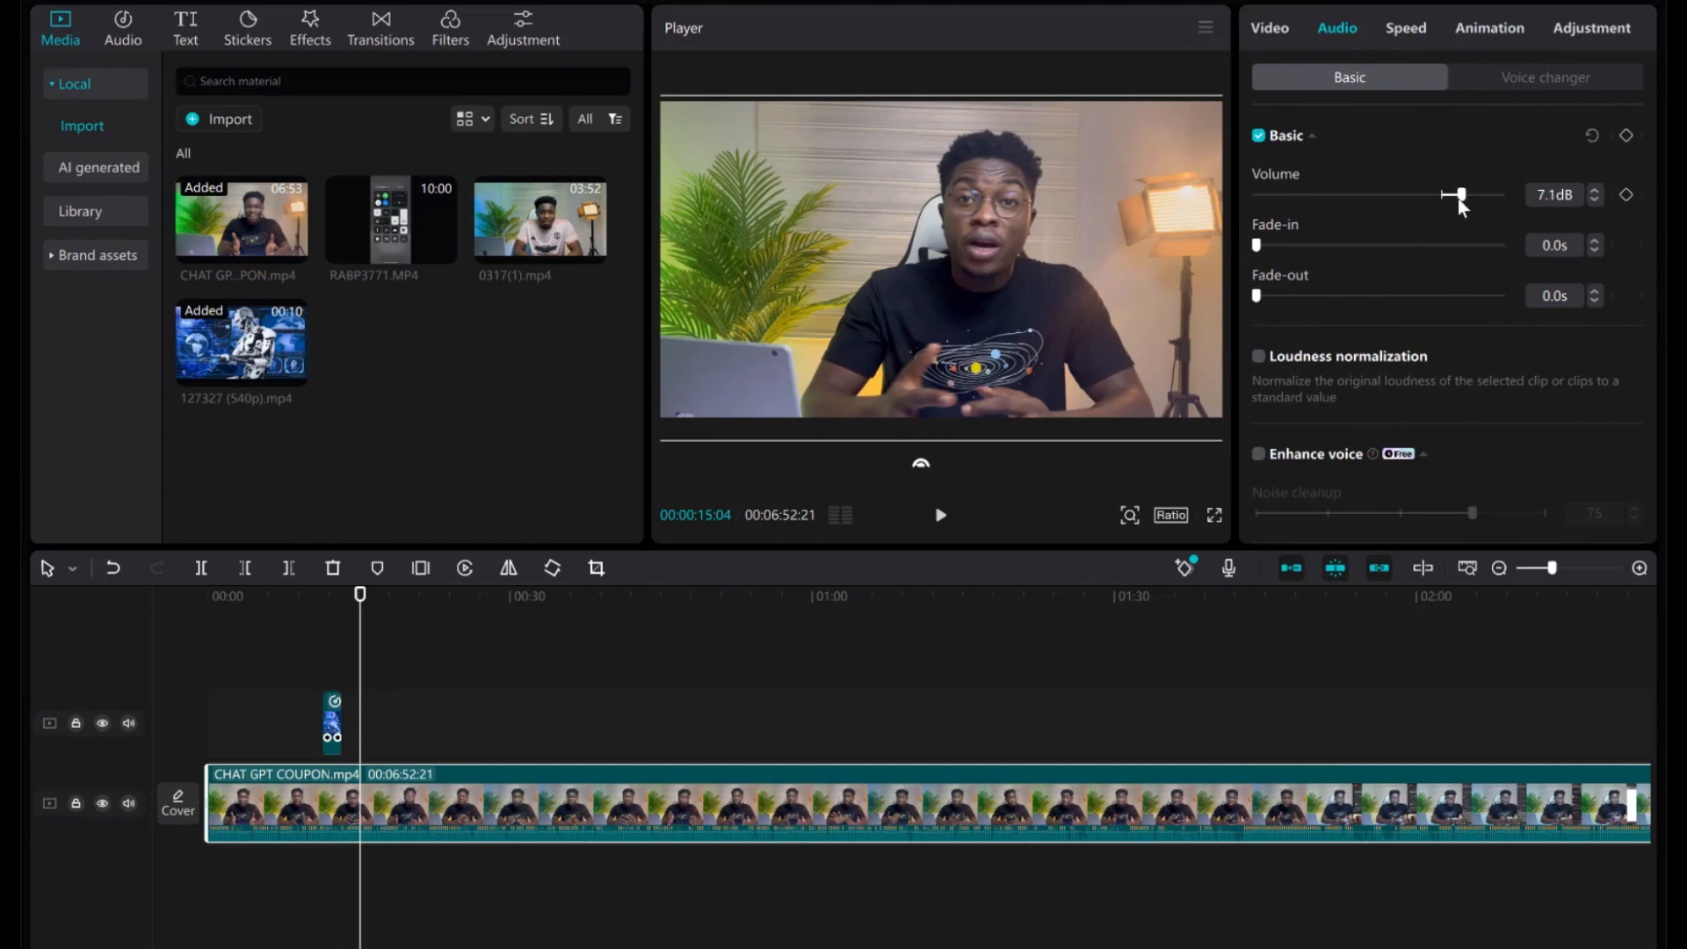
{"action": "left_click", "coordinate": [1439, 195]}
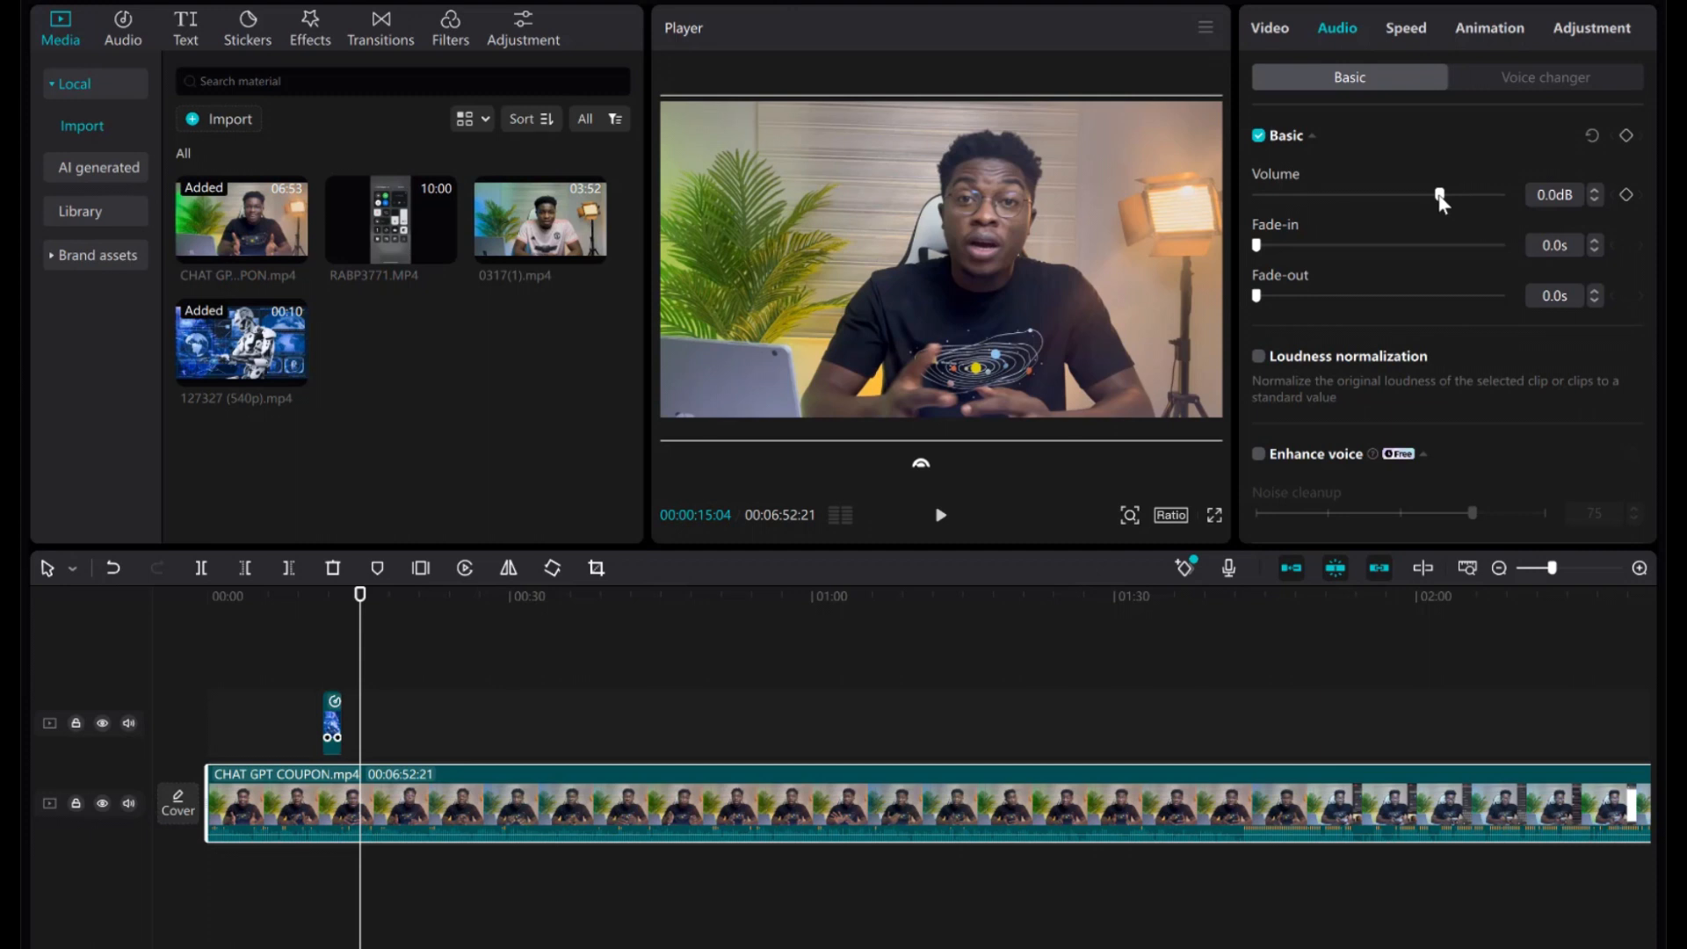
{"action": "left_click", "coordinate": [1405, 30]}
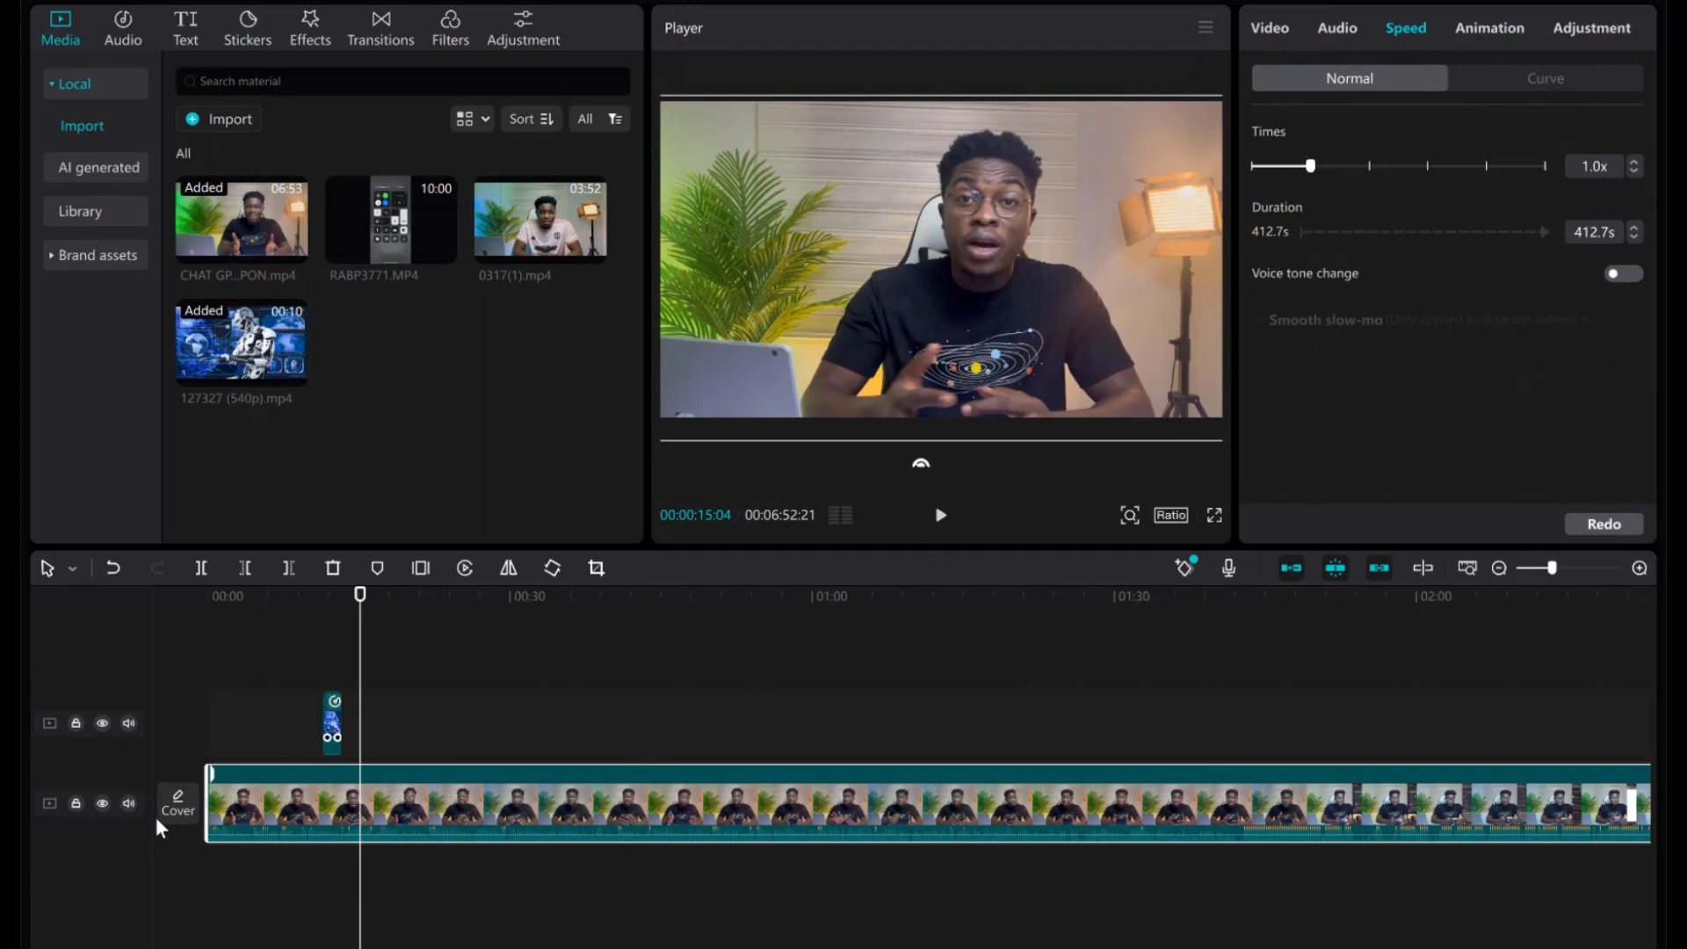
Mute the main video track's audio and preview the clip.
{"action": "left_click", "coordinate": [129, 803]}
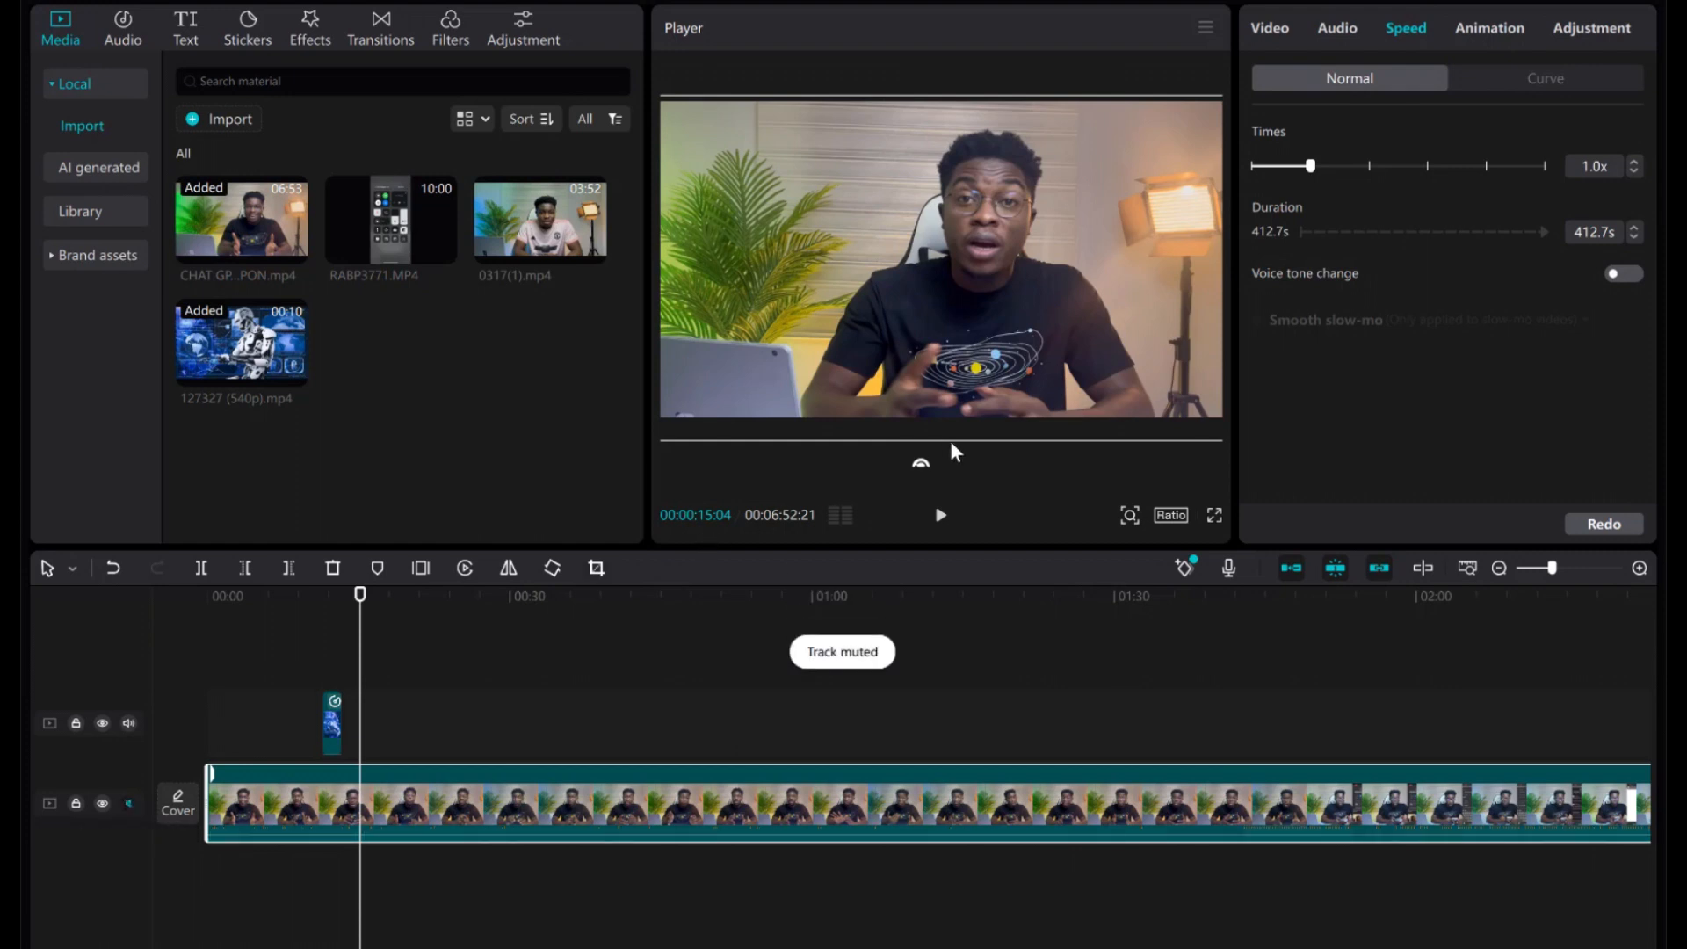
{"action": "left_click", "coordinate": [942, 516]}
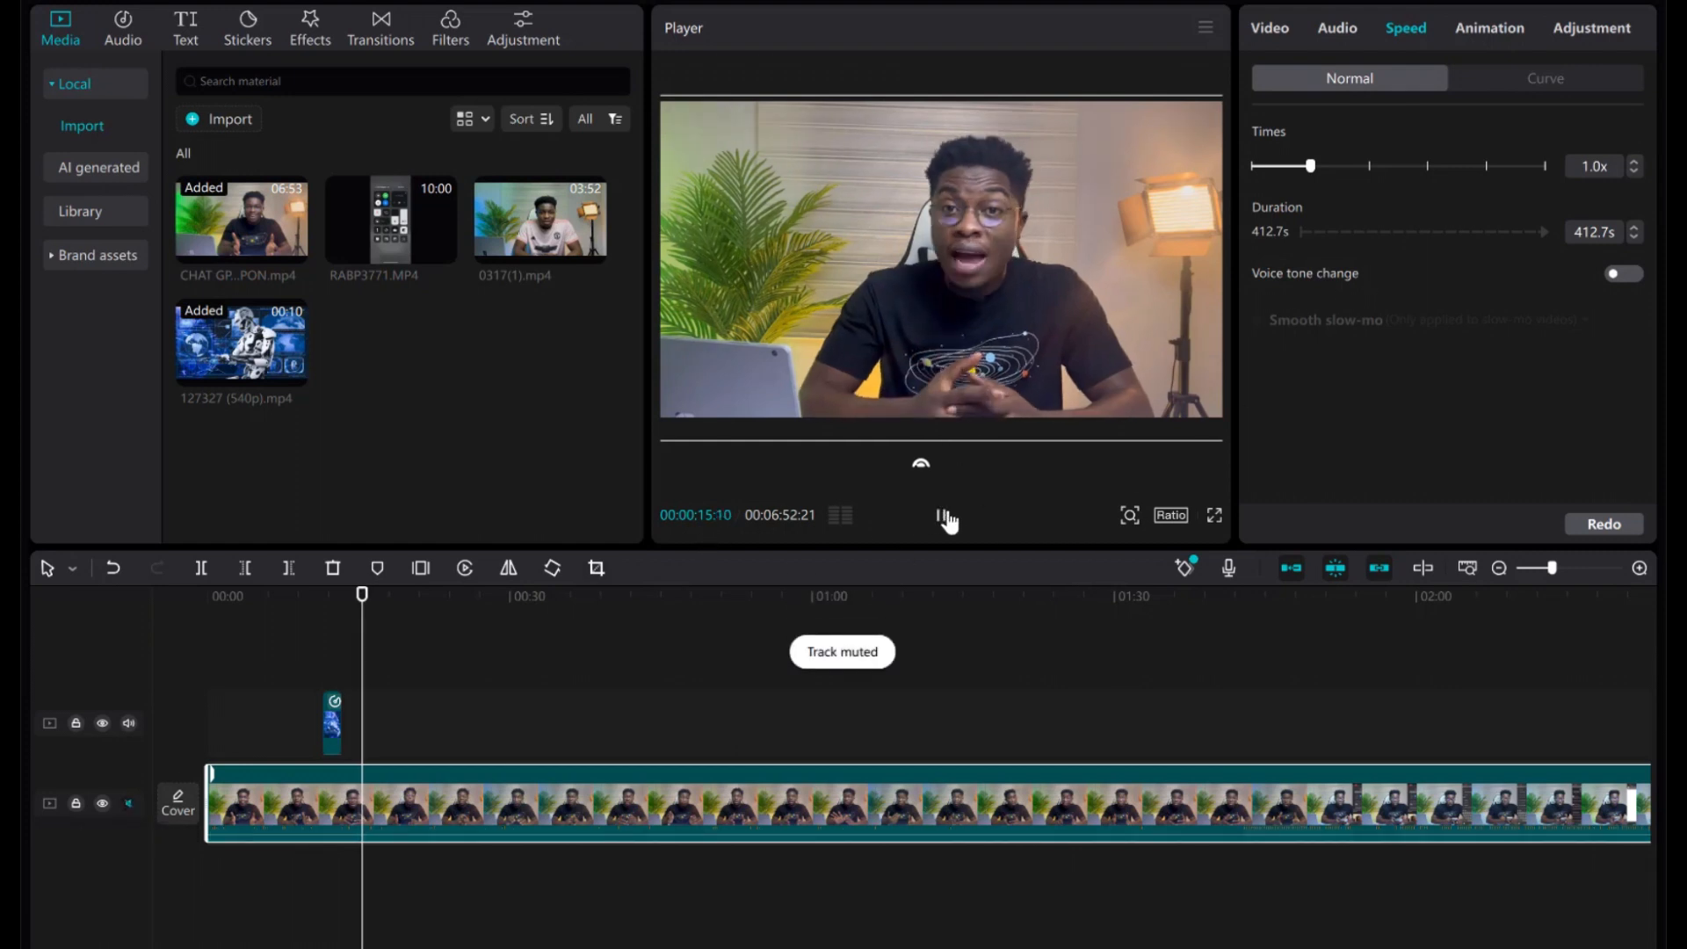
{"action": "left_click", "coordinate": [941, 516]}
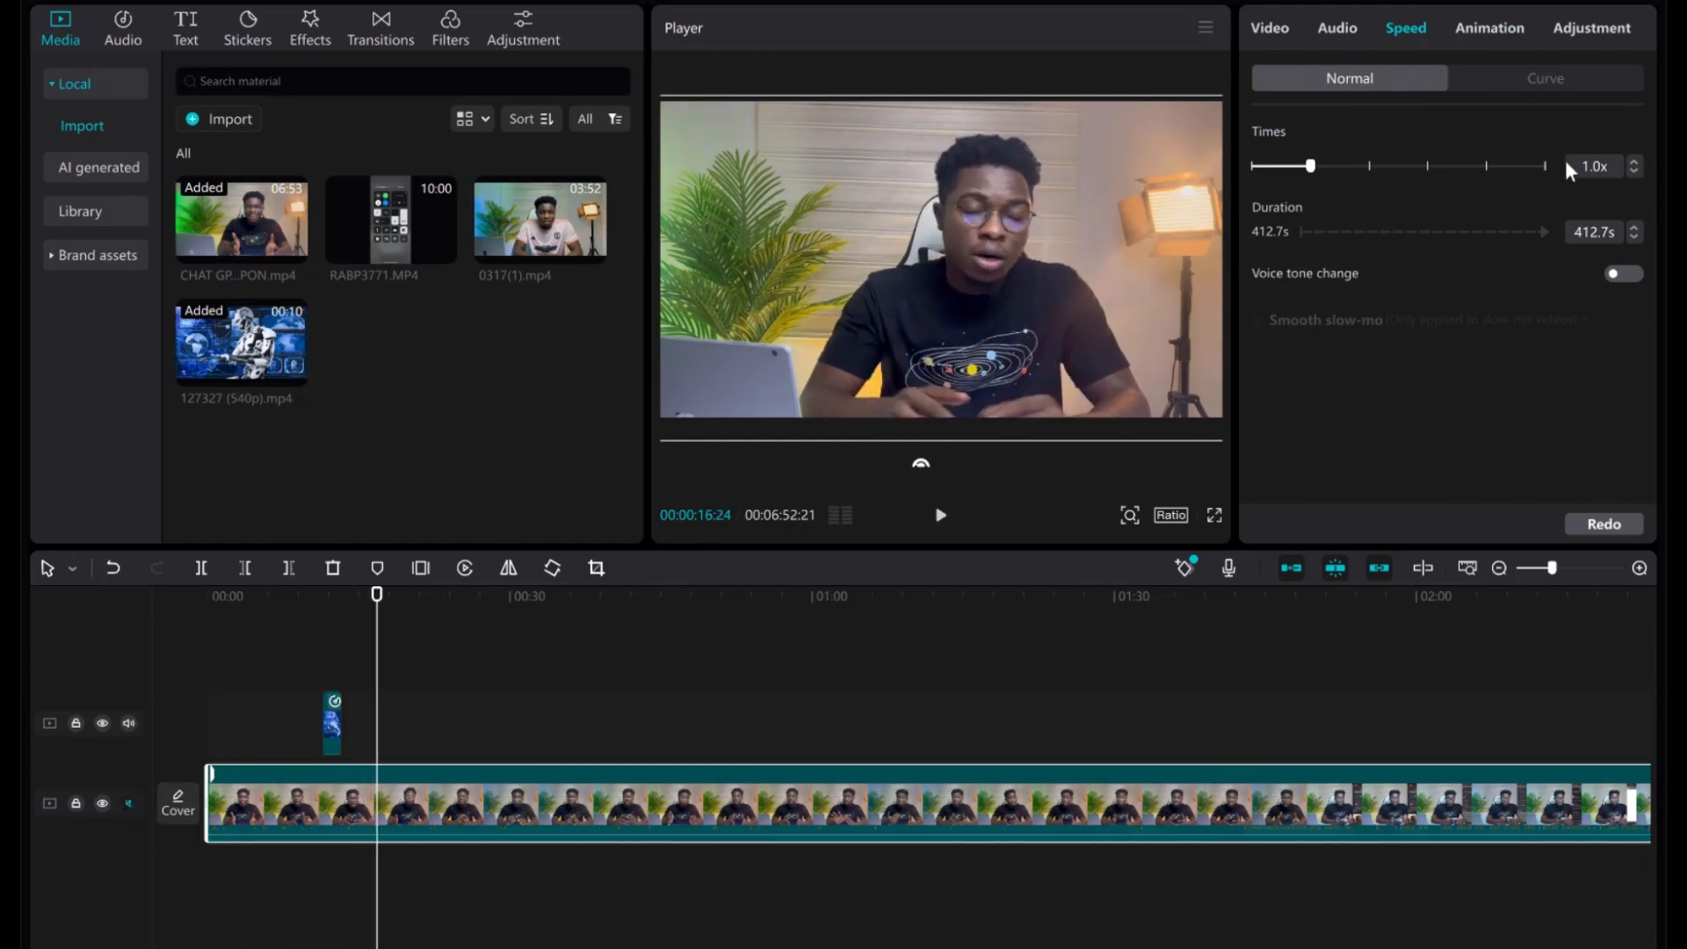
Preview the clip at 10x speed, then set it to 0.9x.
{"action": "left_click", "coordinate": [1489, 167]}
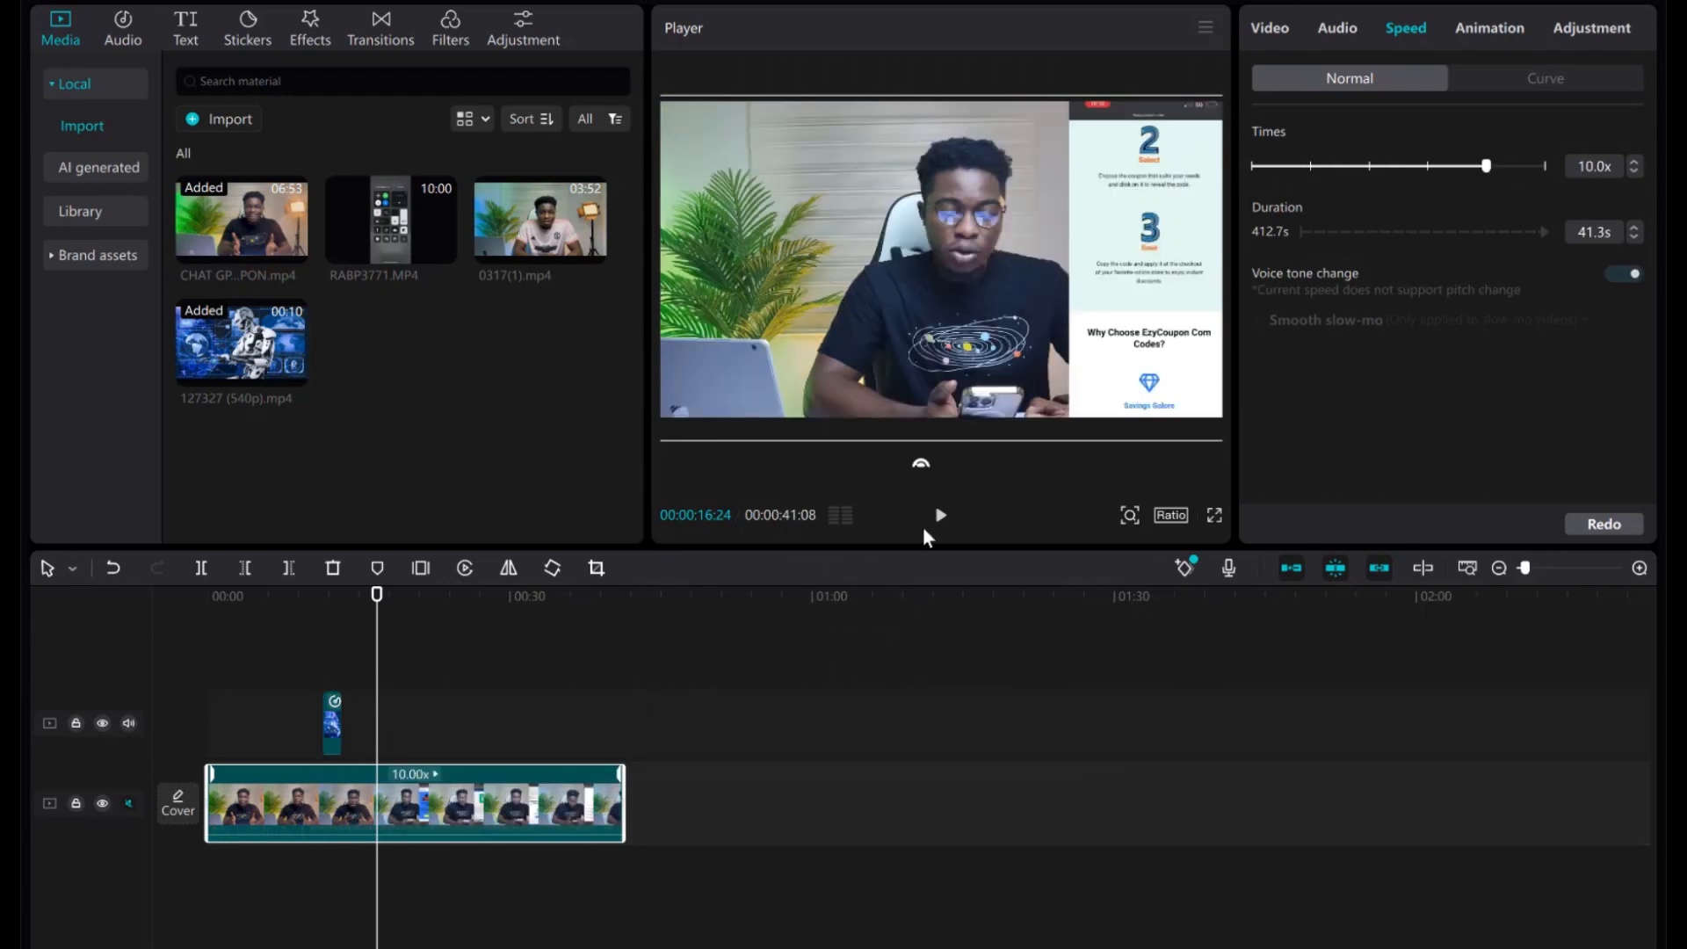
{"action": "left_click", "coordinate": [939, 515]}
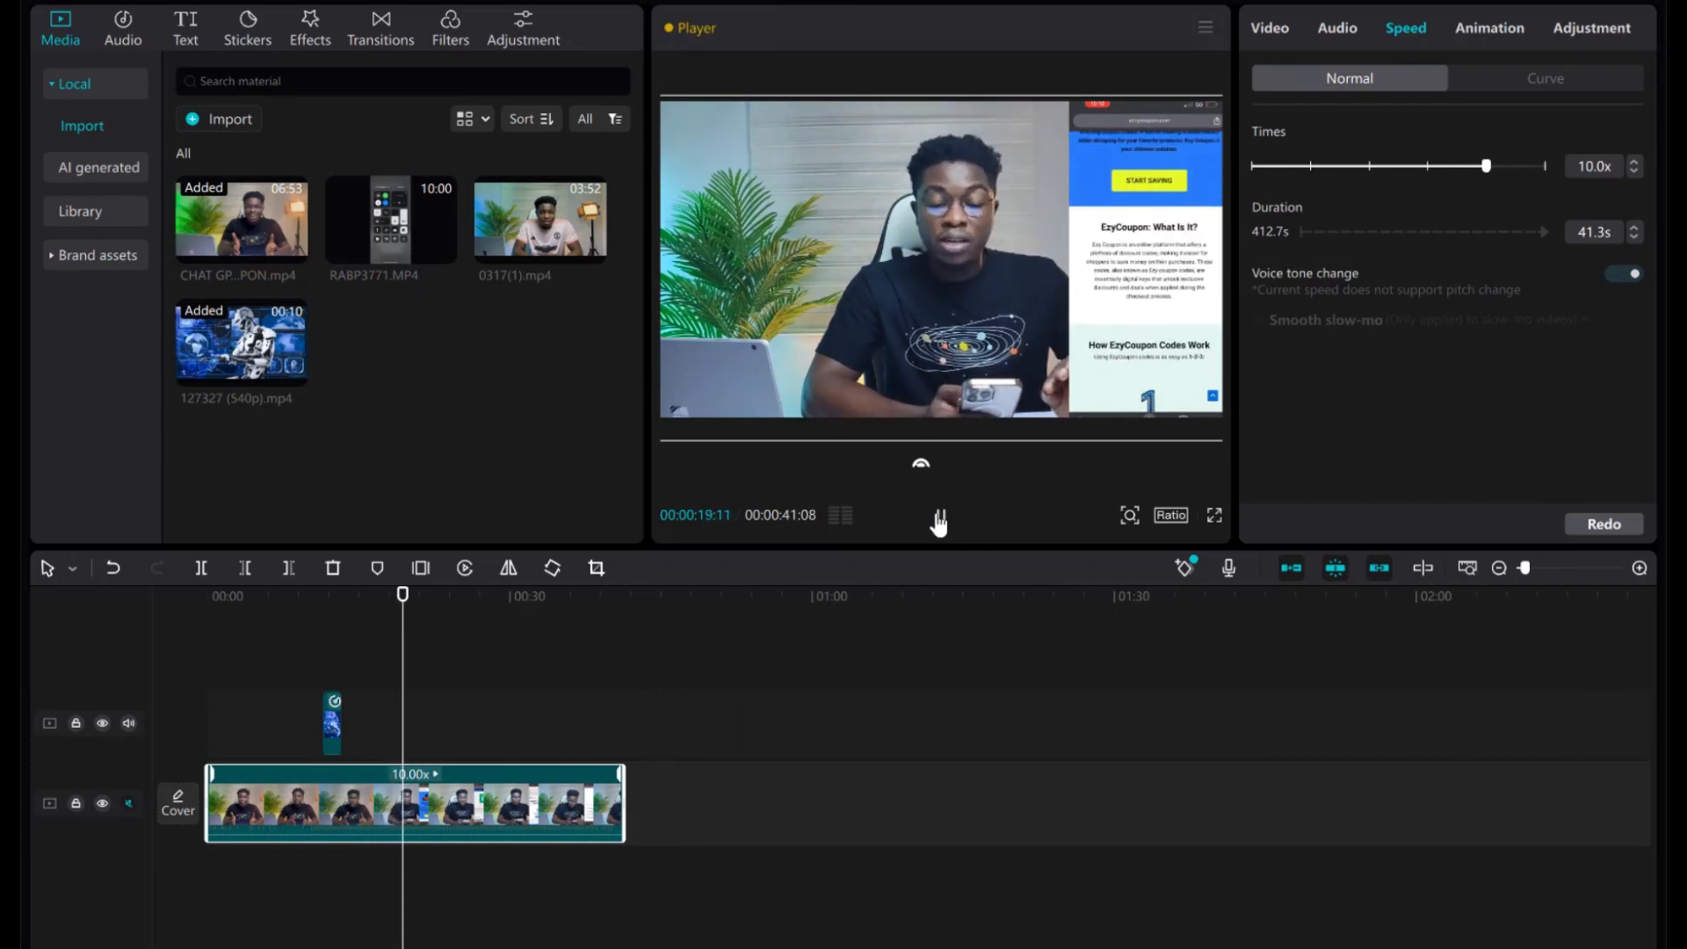
{"action": "left_click", "coordinate": [939, 519]}
{"action": "left_click", "coordinate": [1305, 167]}
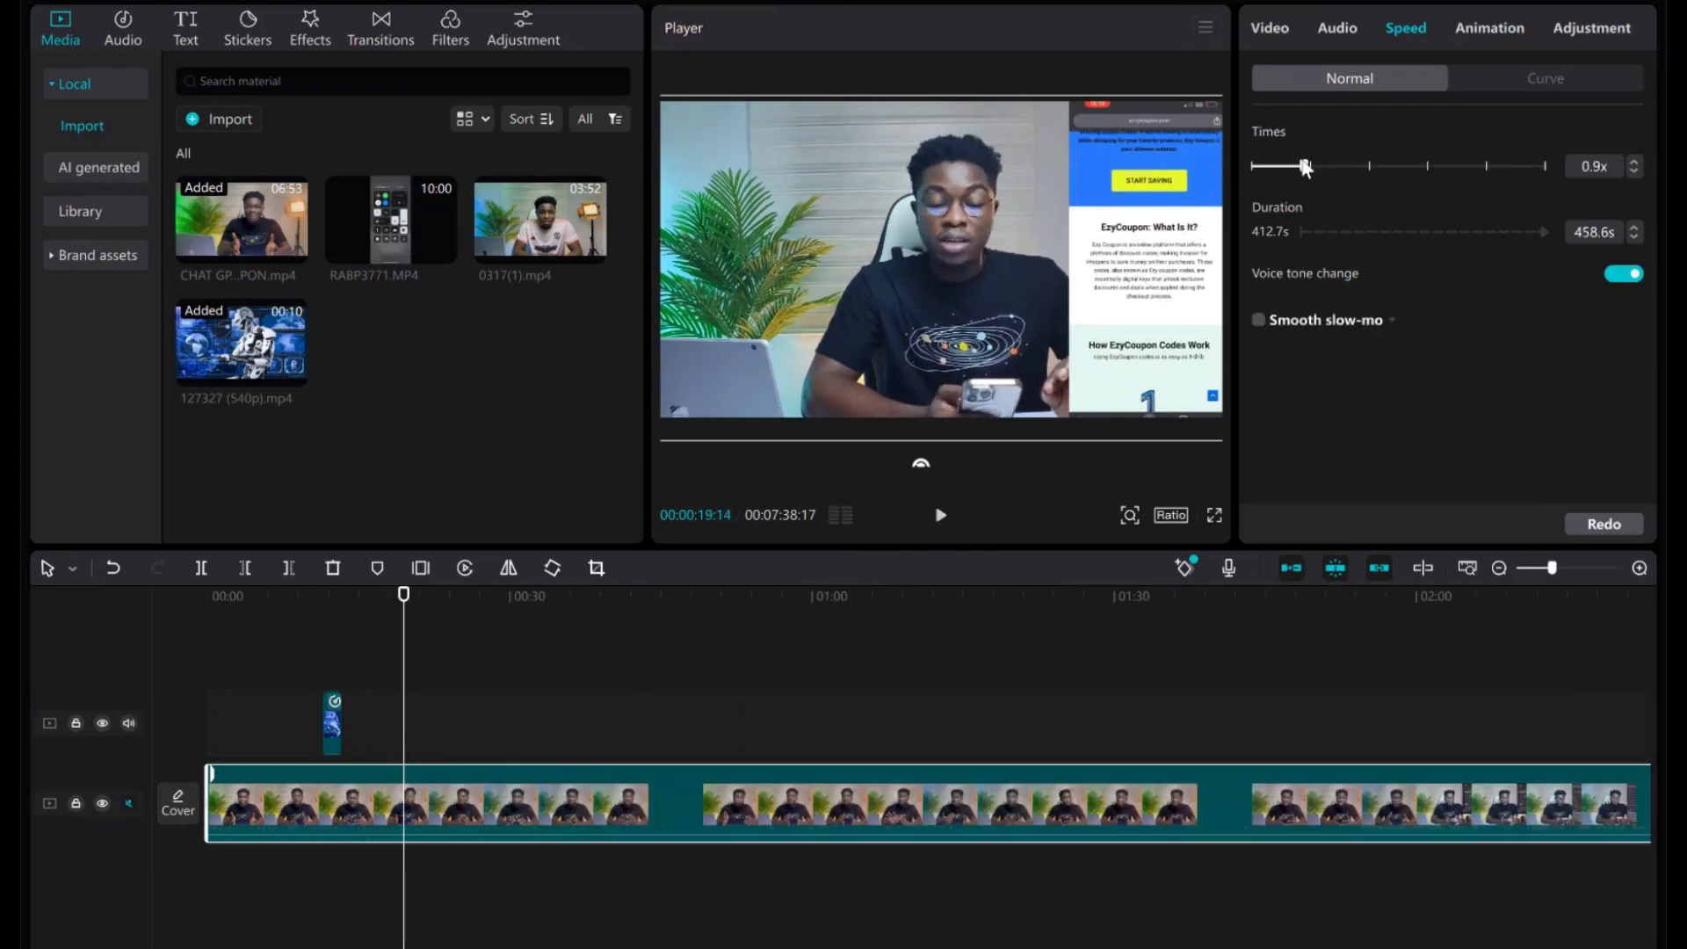
{"action": "left_click", "coordinate": [1491, 32]}
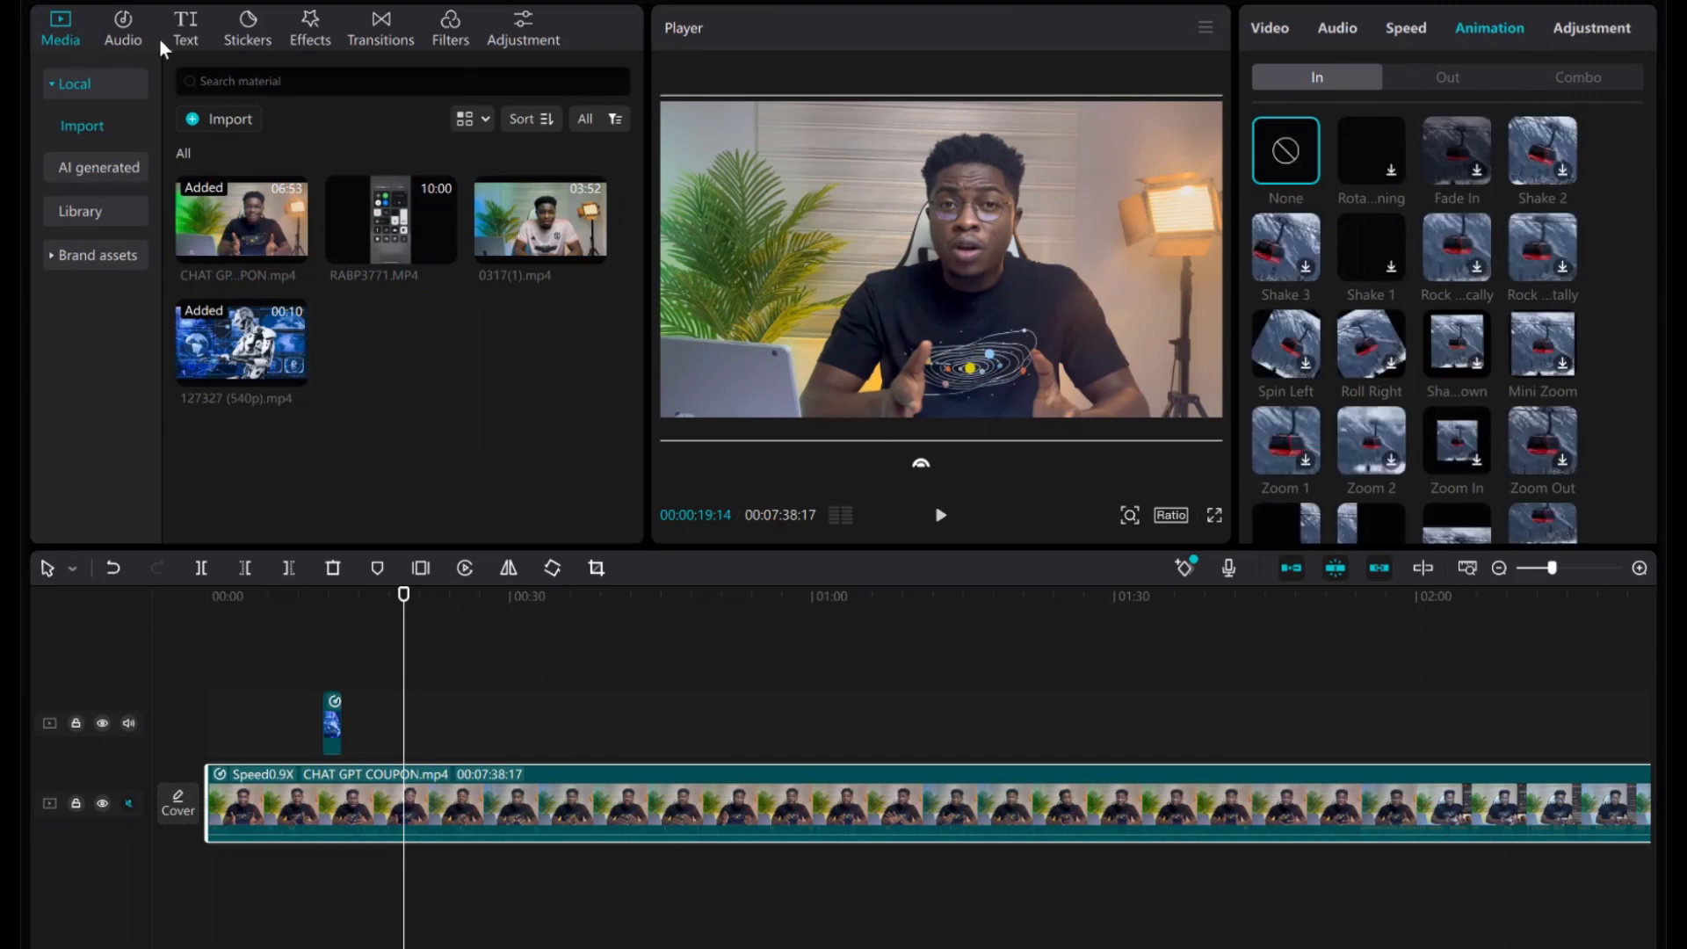
Download the white trending Abc text preset and drop it onto the timeline at the playhead.
{"action": "left_click", "coordinate": [186, 30]}
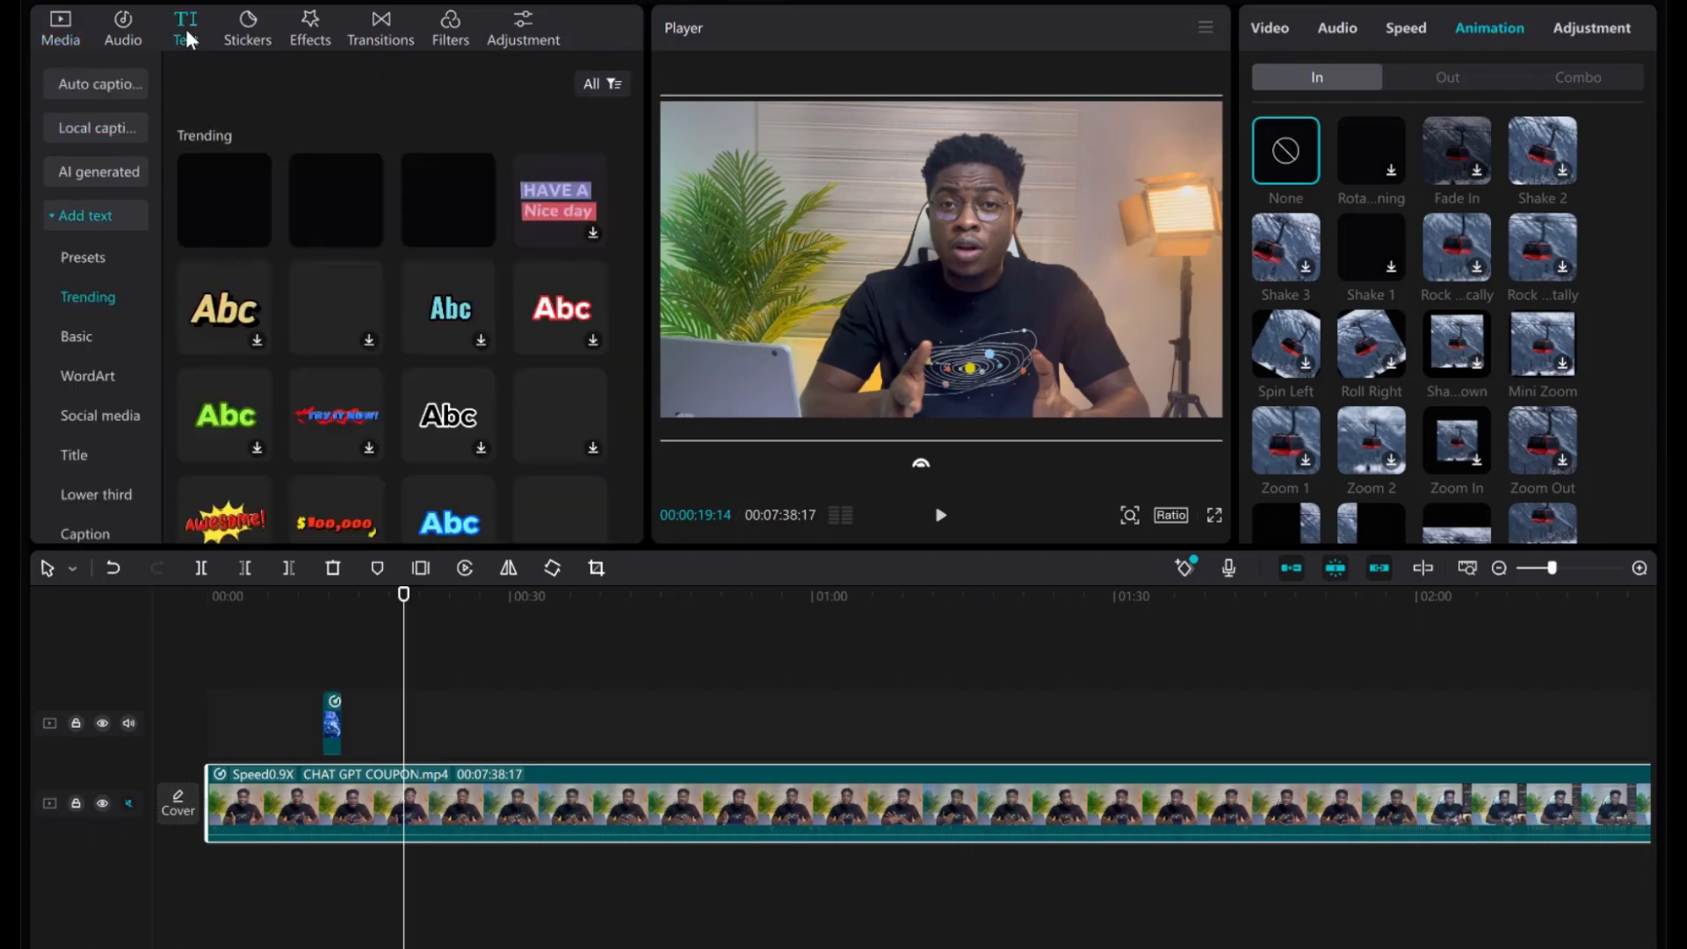
{"action": "left_click", "coordinate": [451, 419]}
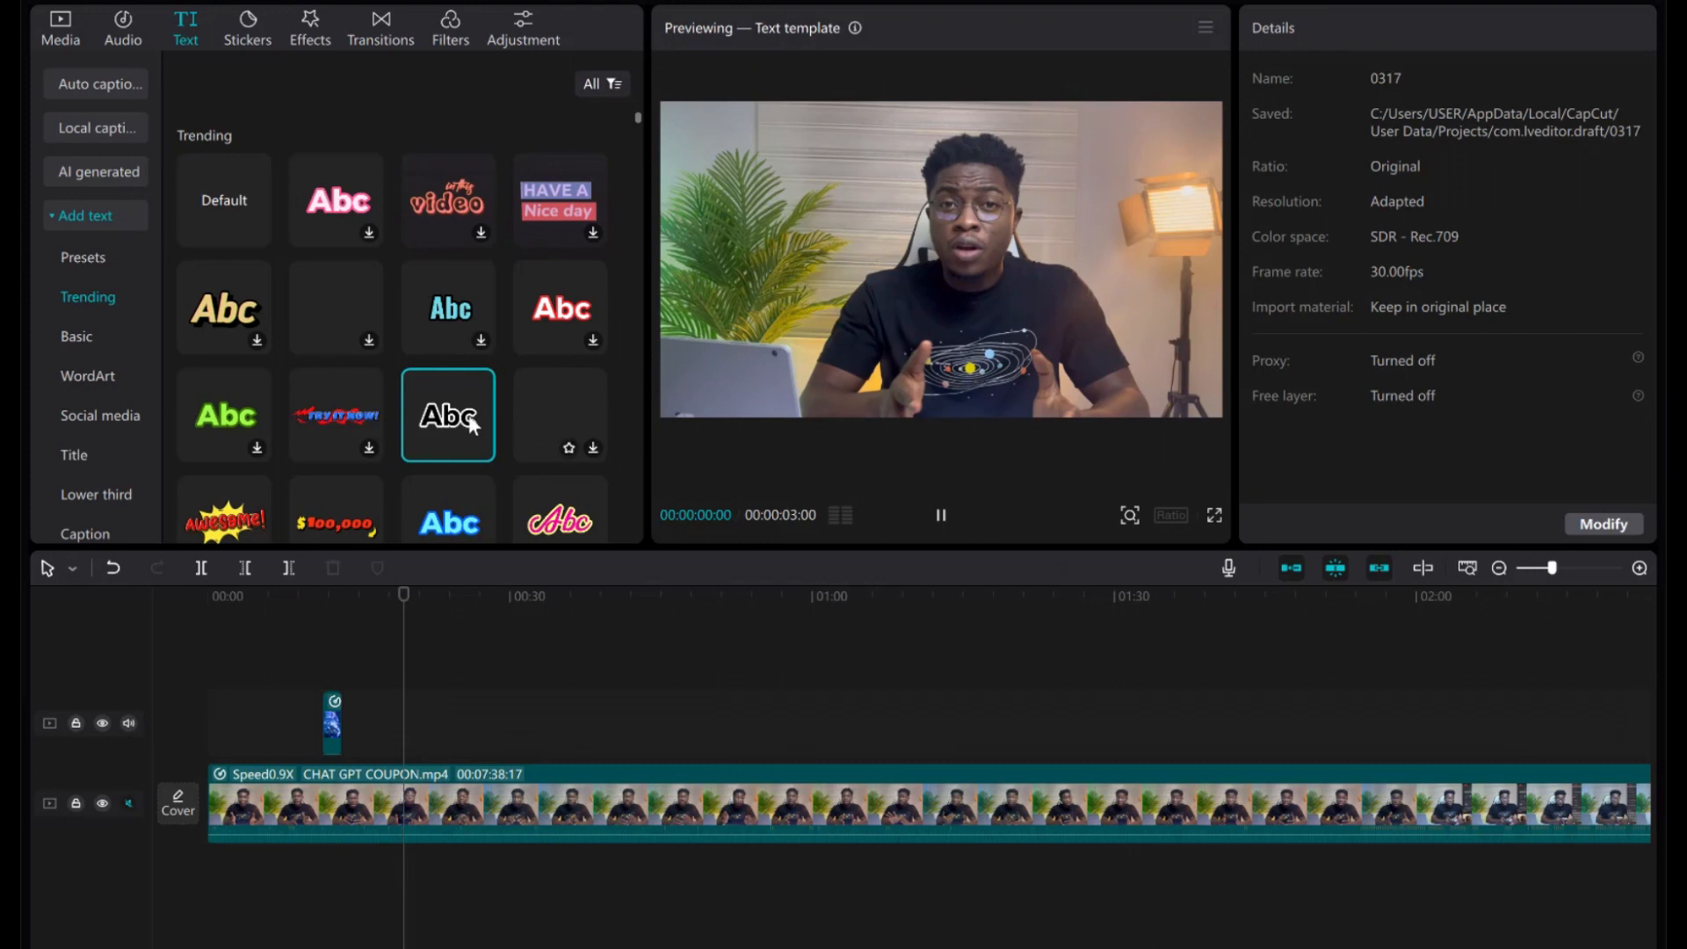
{"action": "left_click_drag", "start_coordinate": [472, 425], "coordinate": [404, 740]}
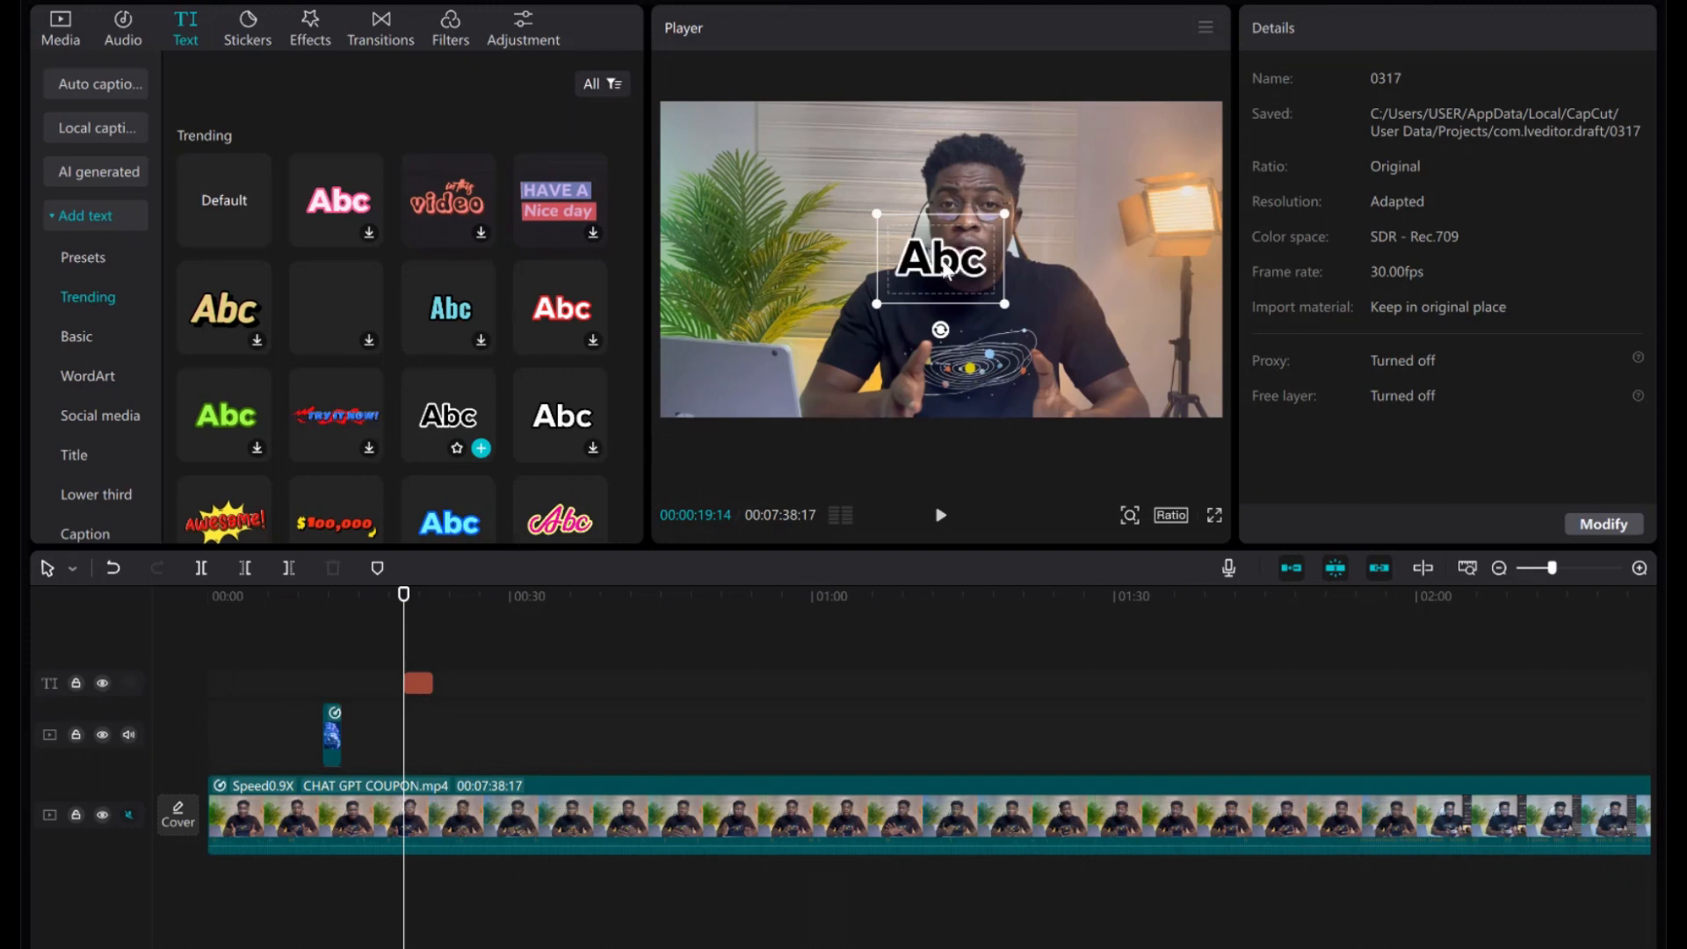
Replace the placeholder Abc text with the speaker's full name.
{"action": "left_click", "coordinate": [945, 271]}
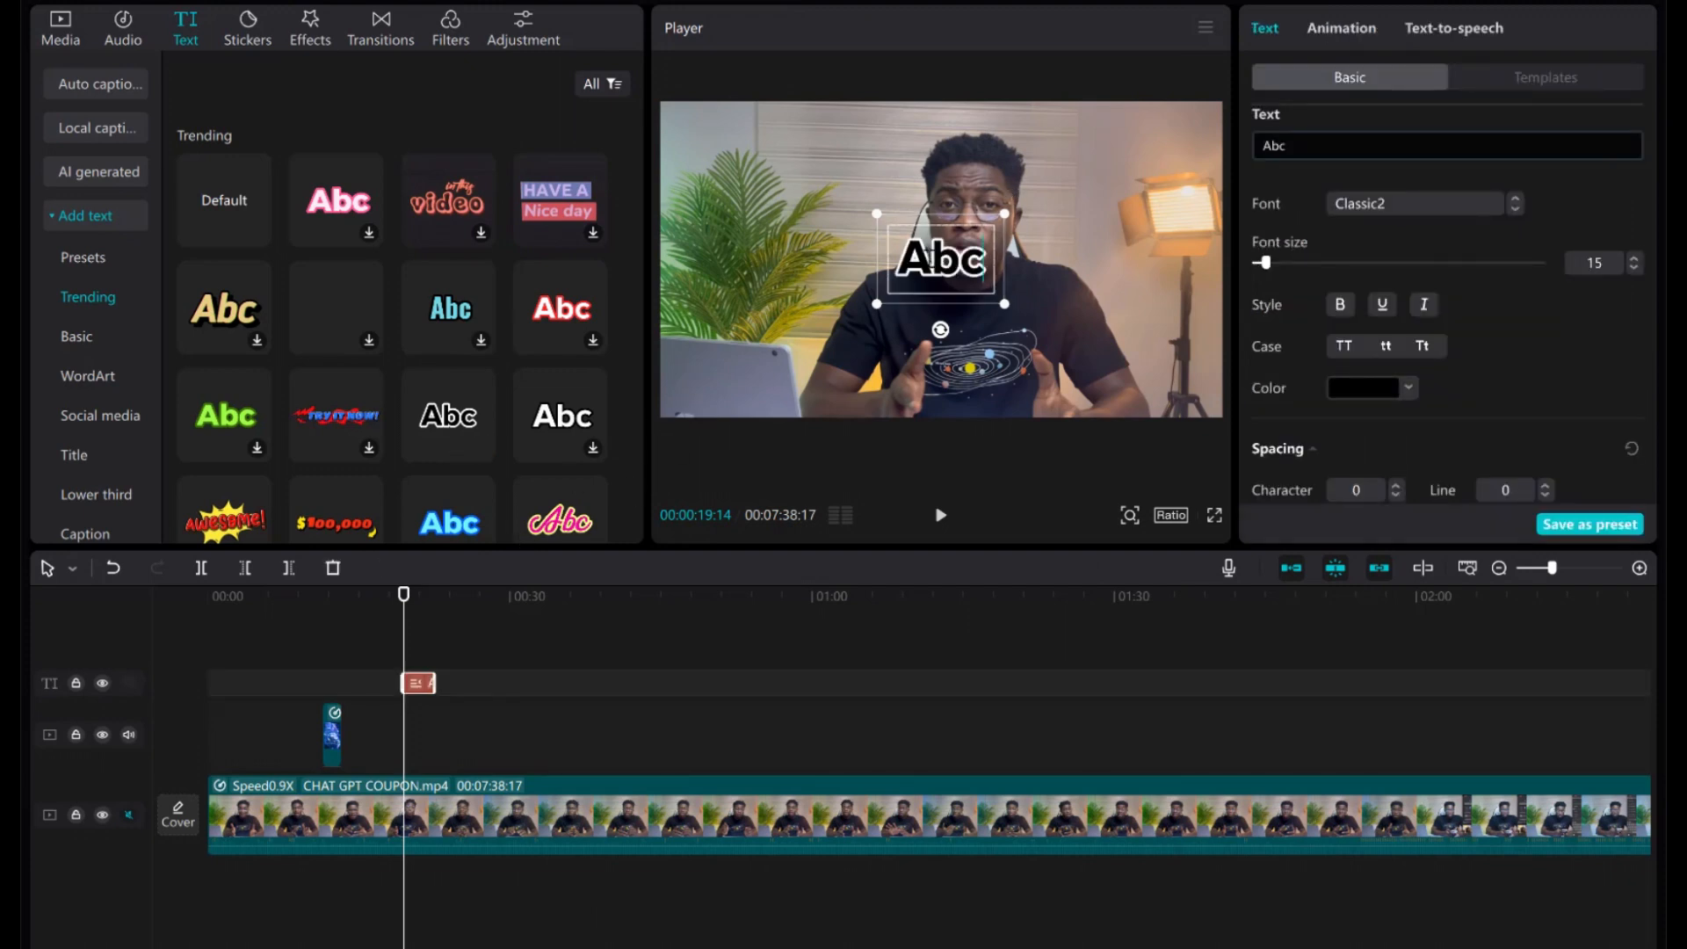
{"action": "key", "text": "ctrl+a"}
{"action": "key", "text": "BackSpace"}
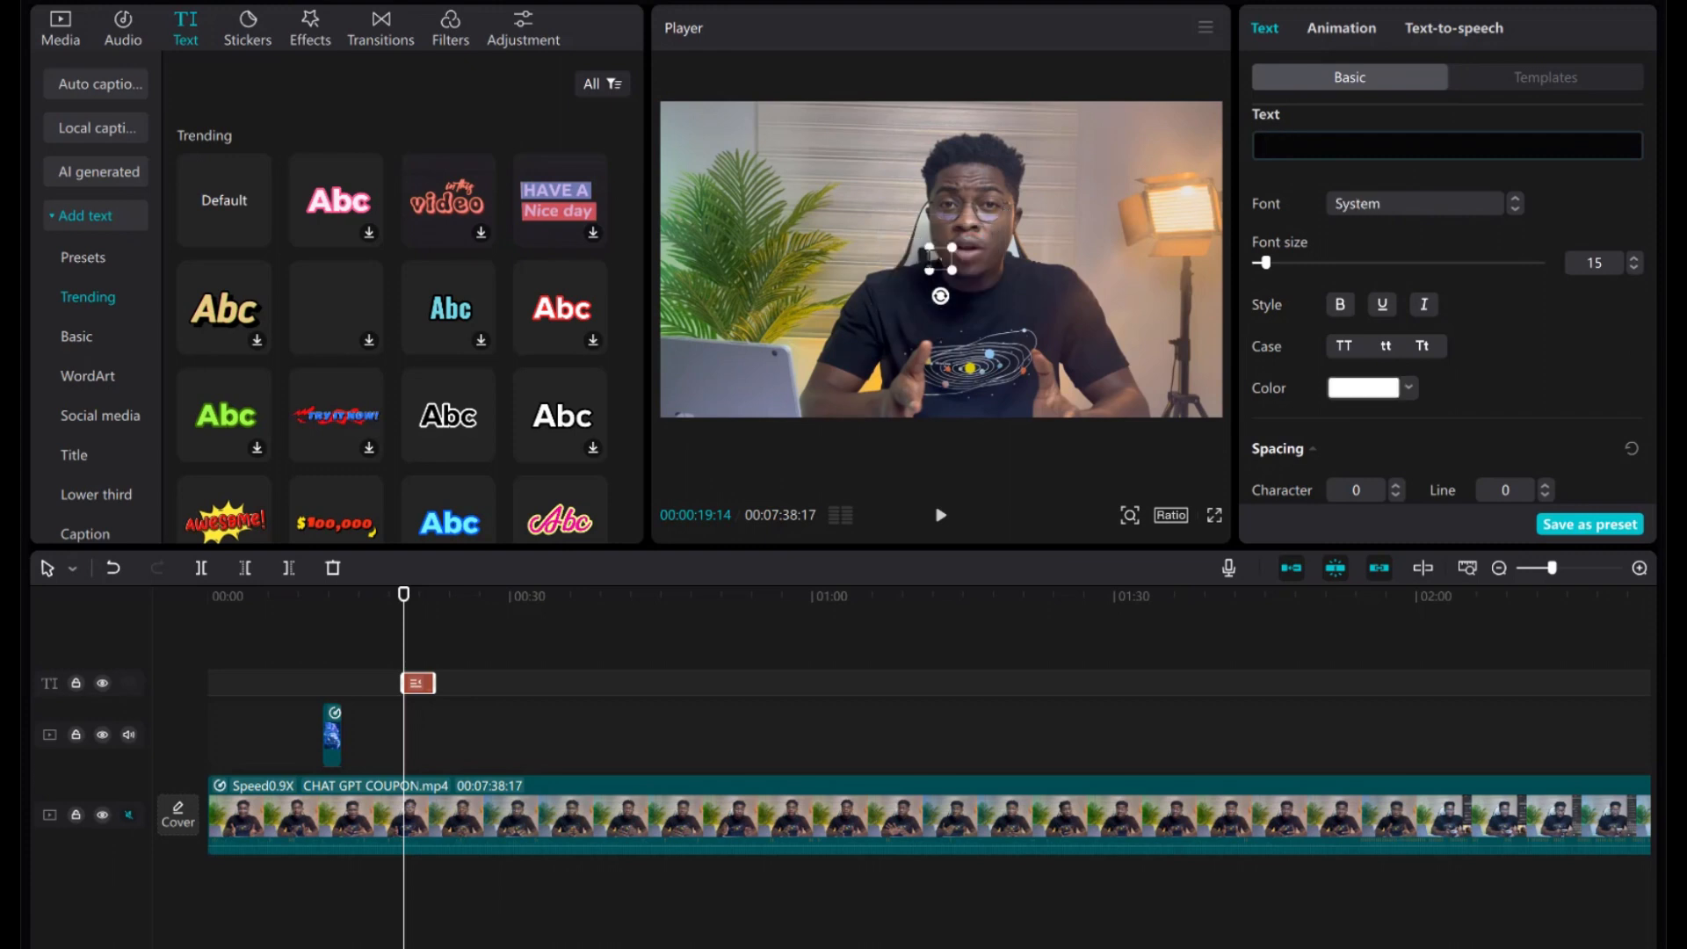
{"action": "type", "text": "th"}
{"action": "key", "text": "BackSpace"}
{"action": "key", "text": "BackSpace"}
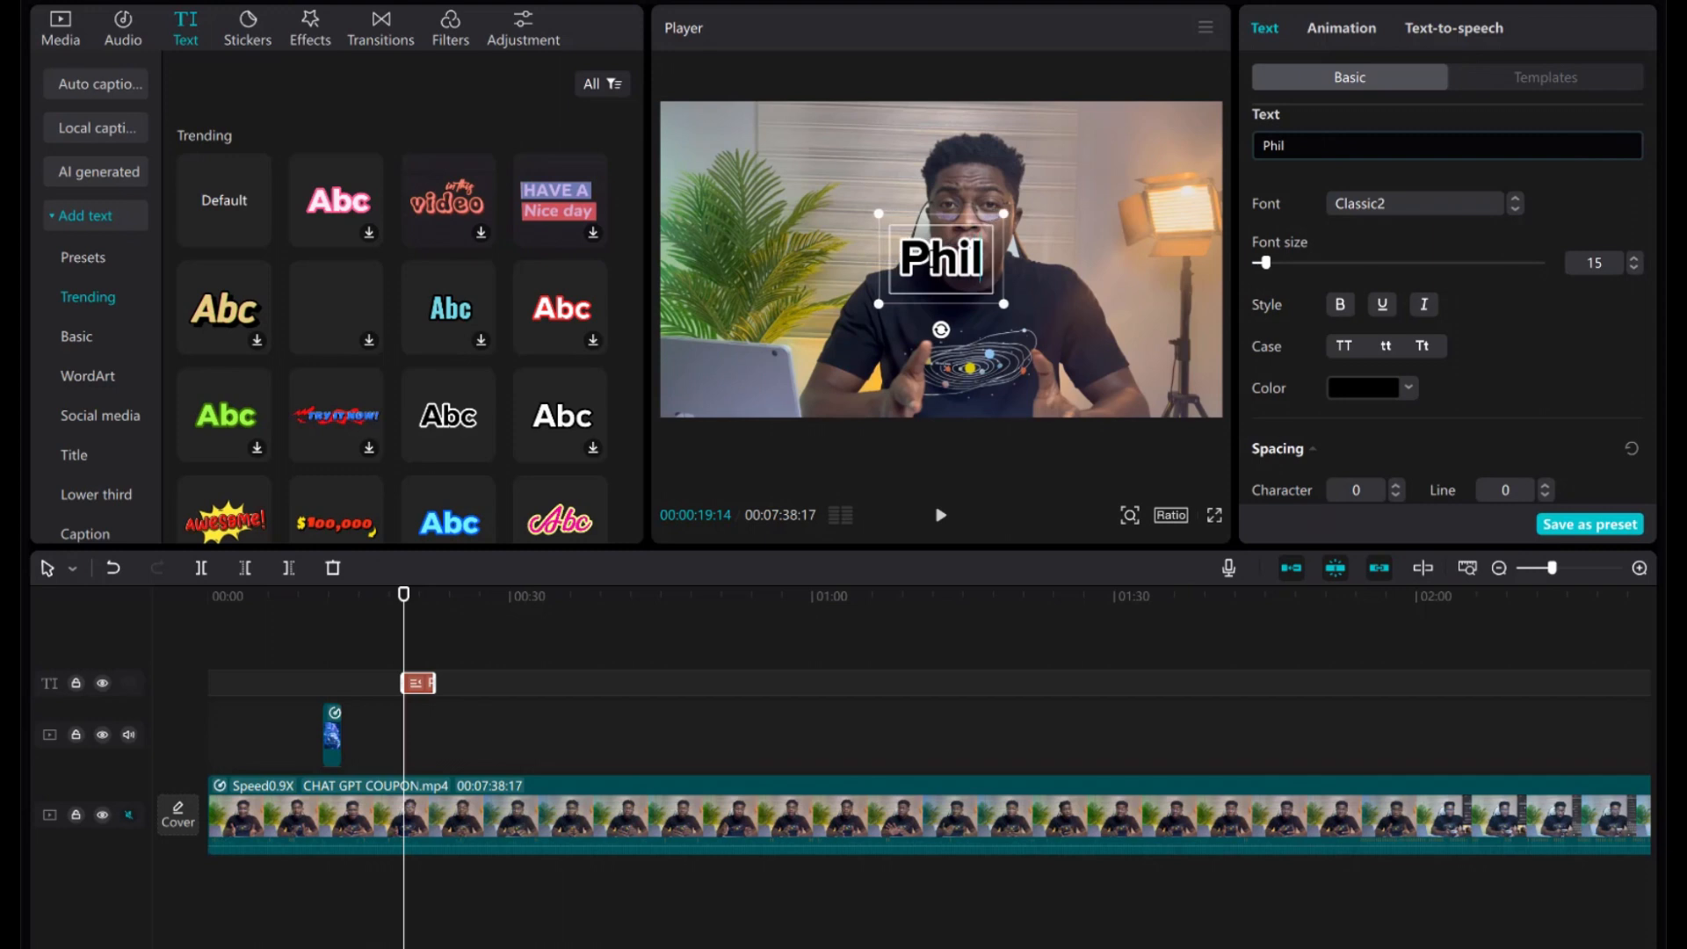
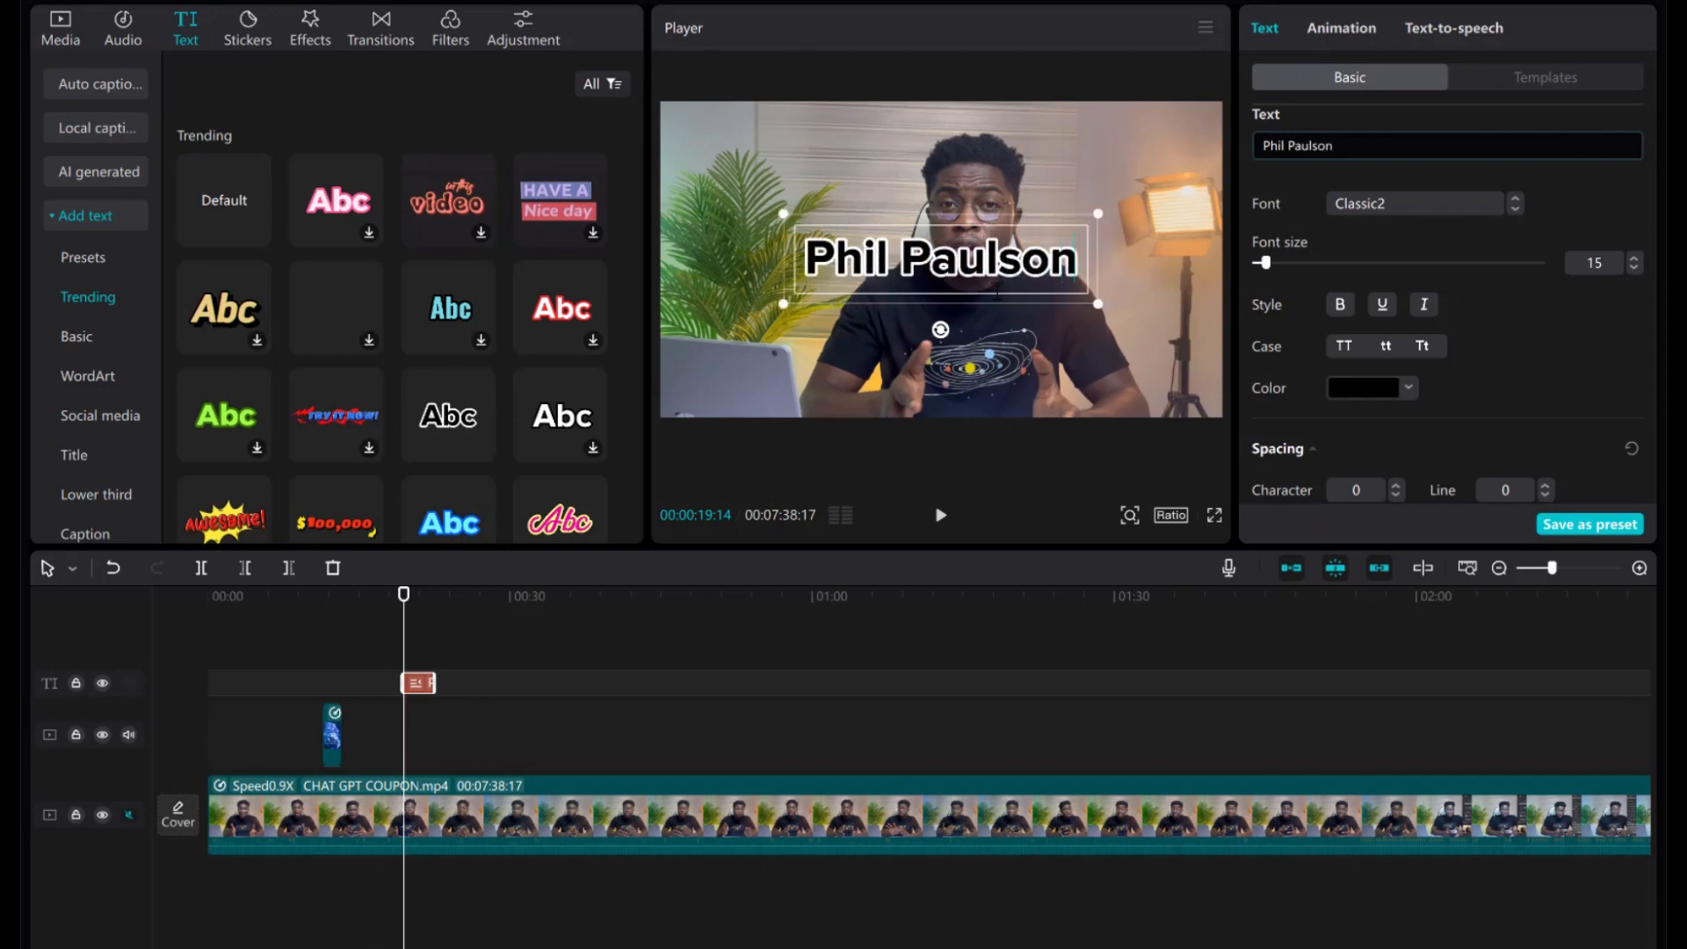
{"action": "left_click", "coordinate": [1015, 356]}
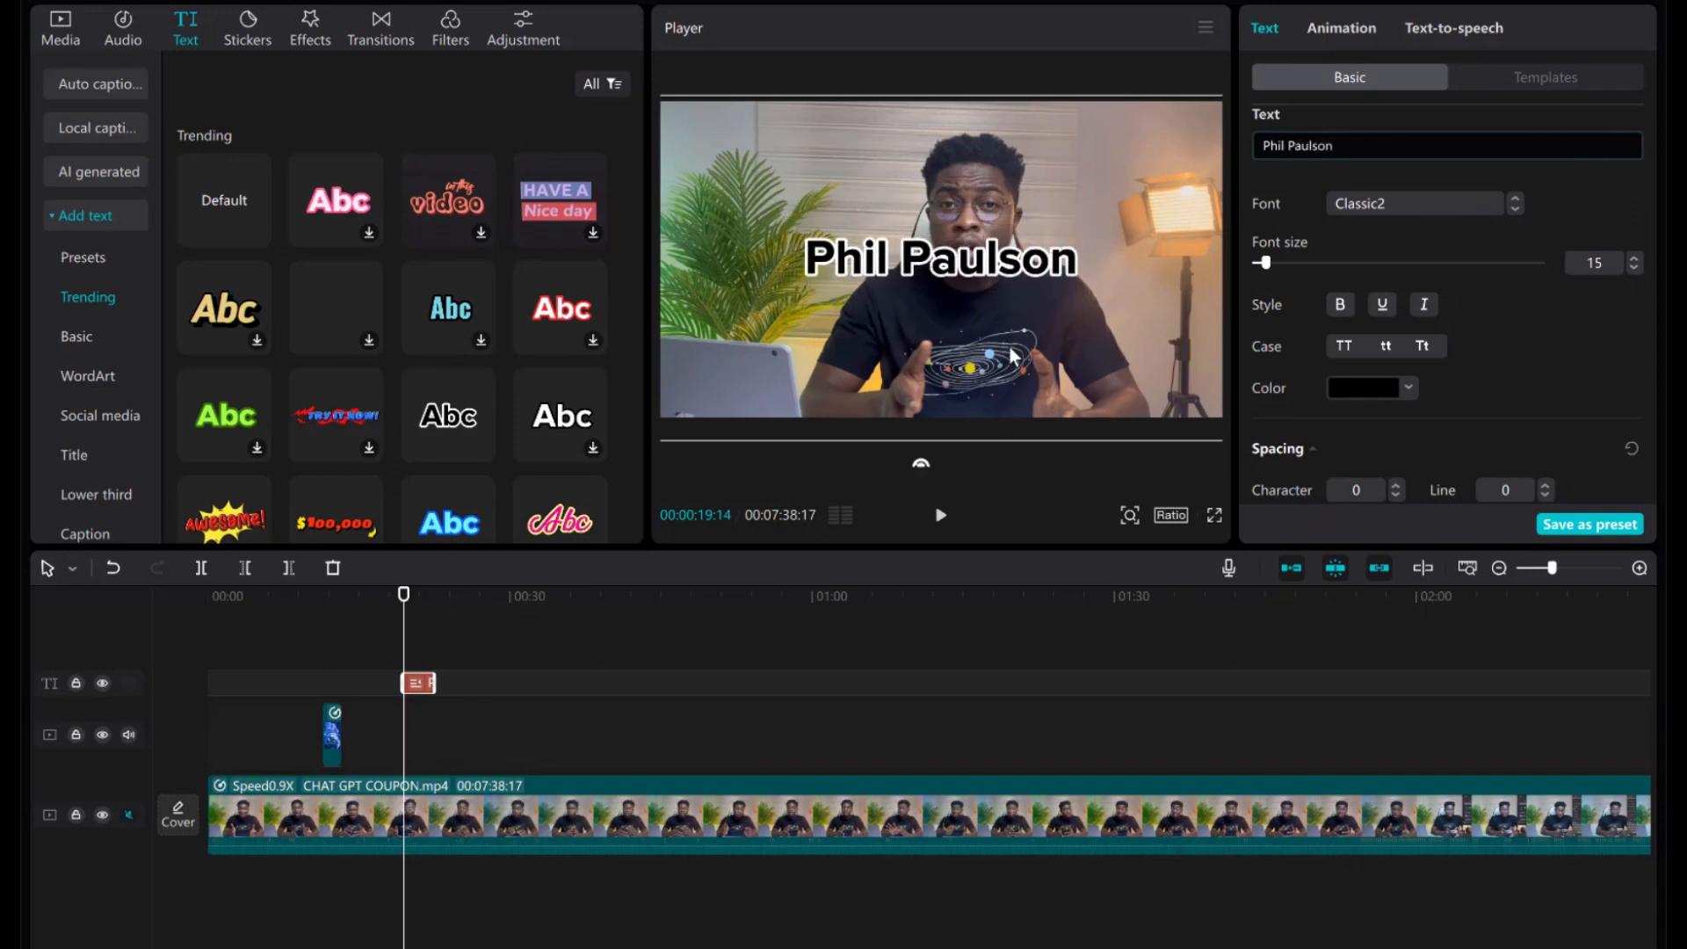
Undo an accidental video move and drag the name text toward the lower left.
{"action": "left_click", "coordinate": [956, 264]}
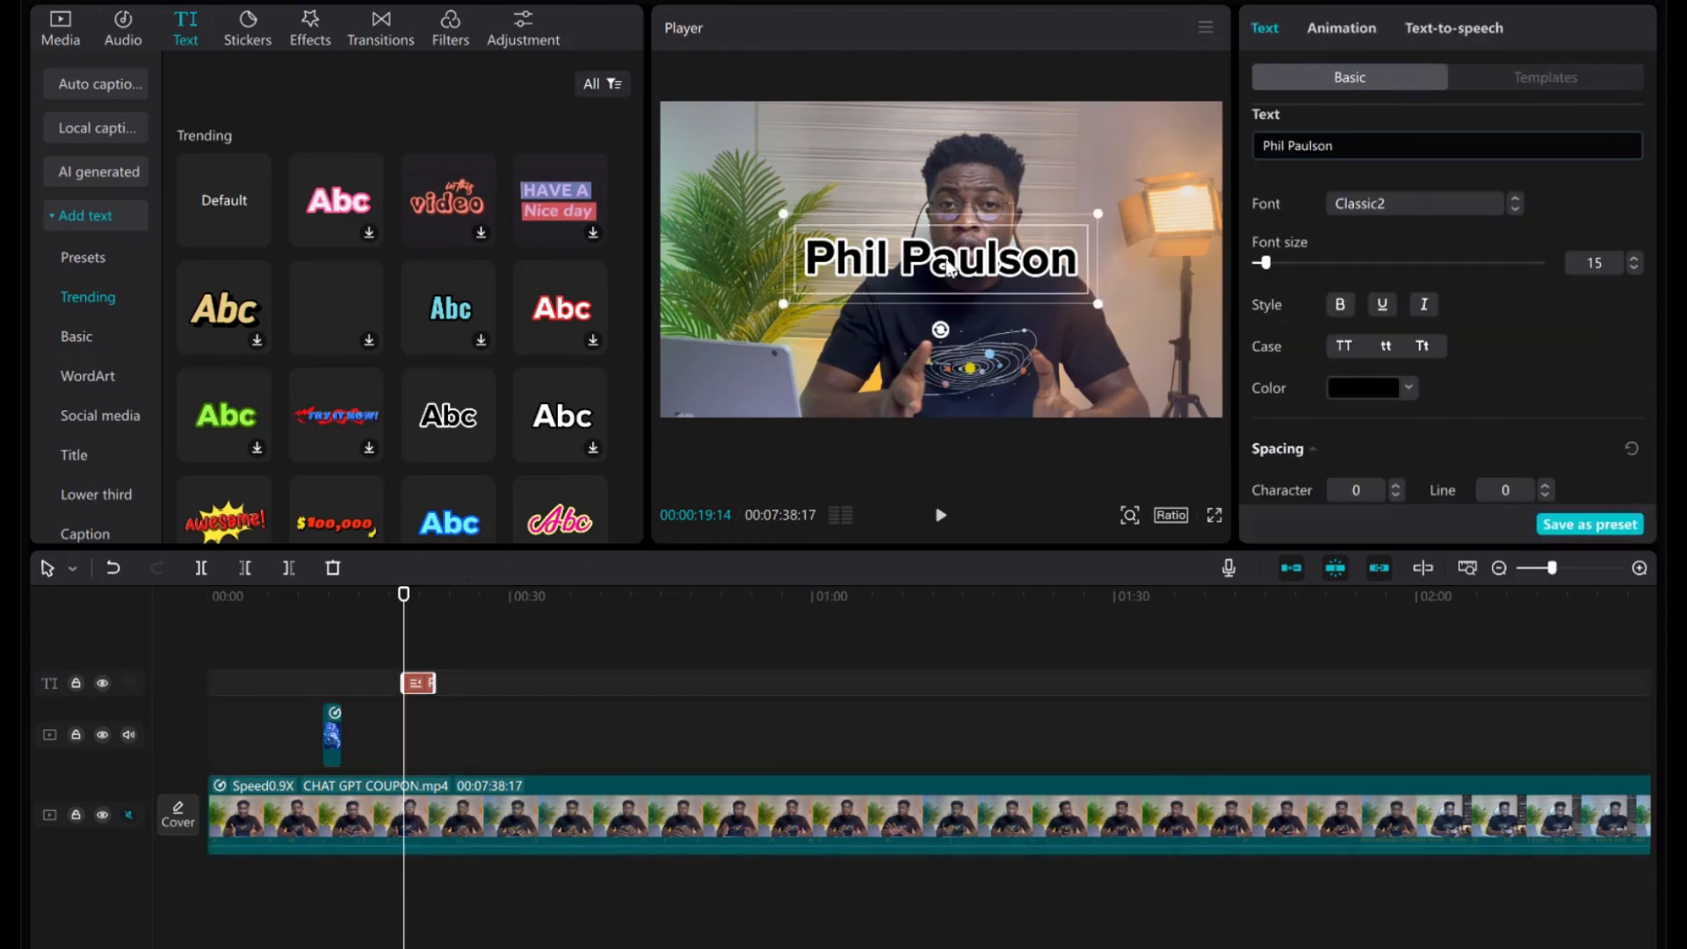
{"action": "left_click_drag", "start_coordinate": [850, 394], "coordinate": [831, 395]}
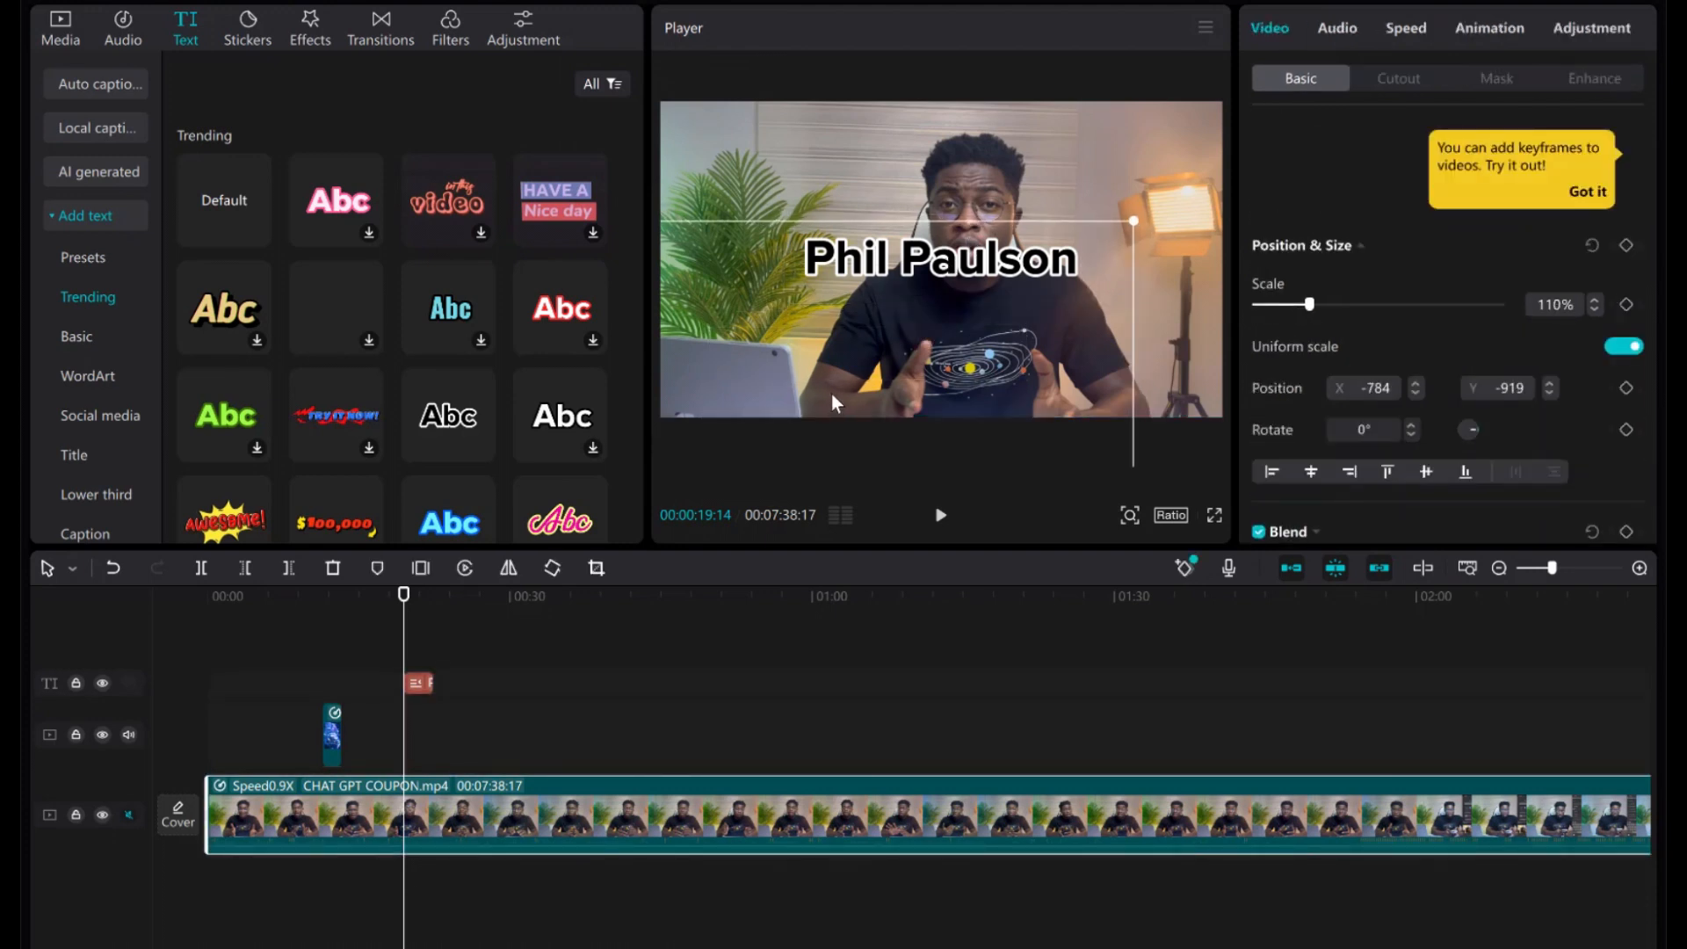
{"action": "key", "text": "ctrl+z"}
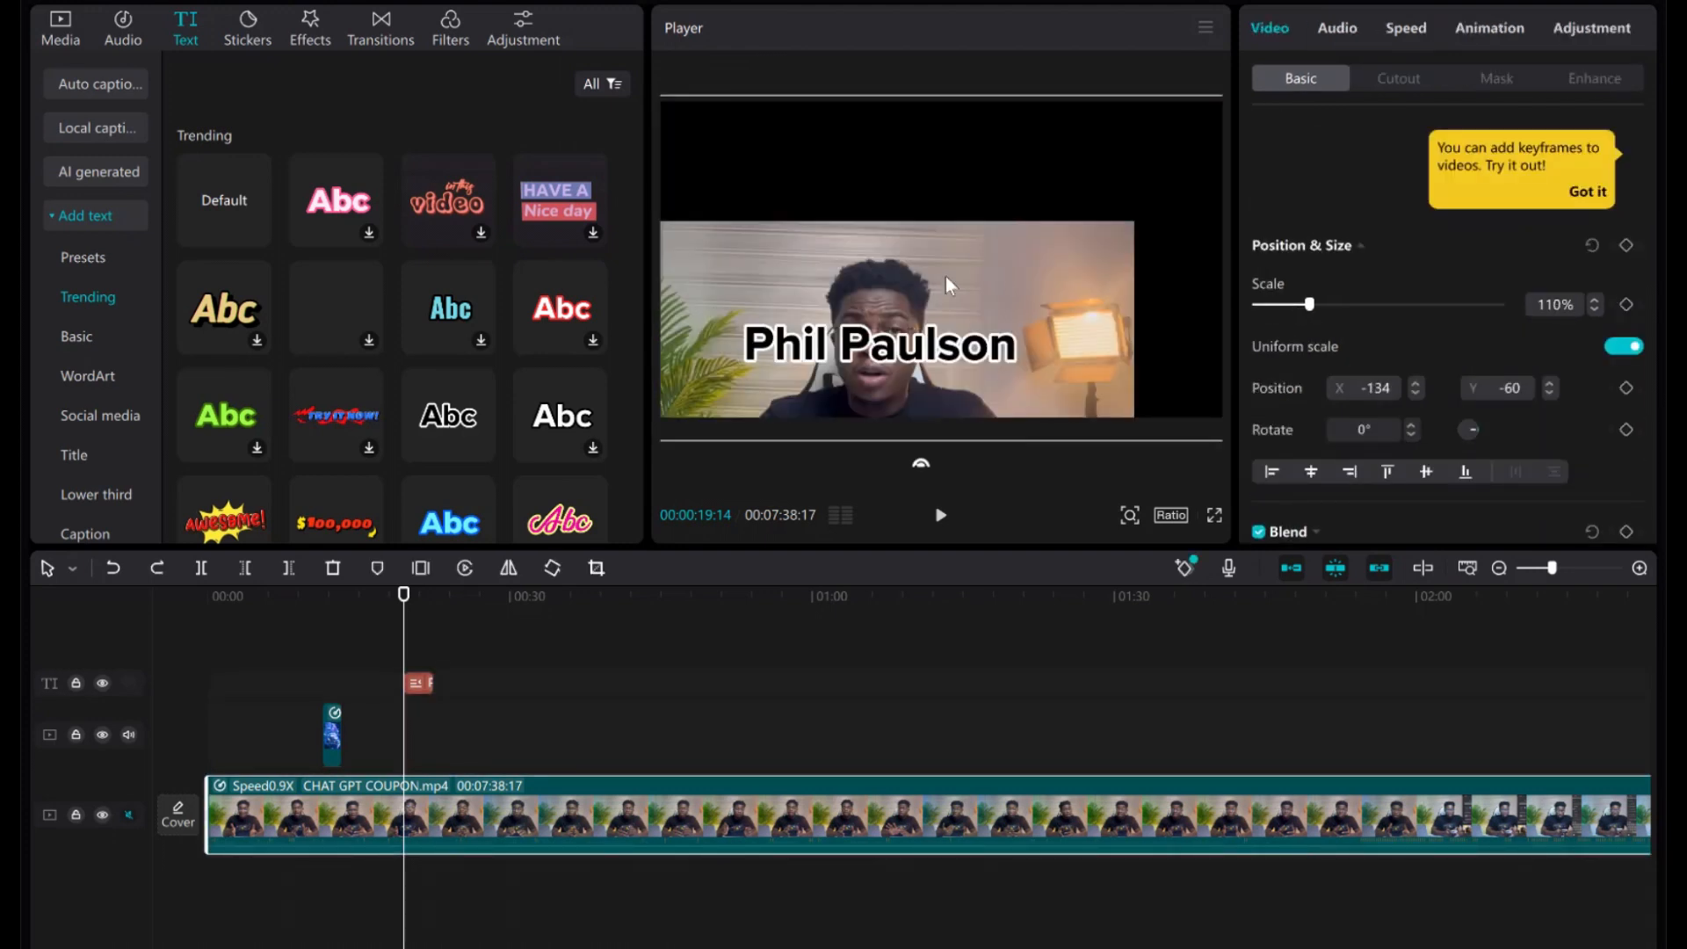
{"action": "left_click", "coordinate": [106, 572]}
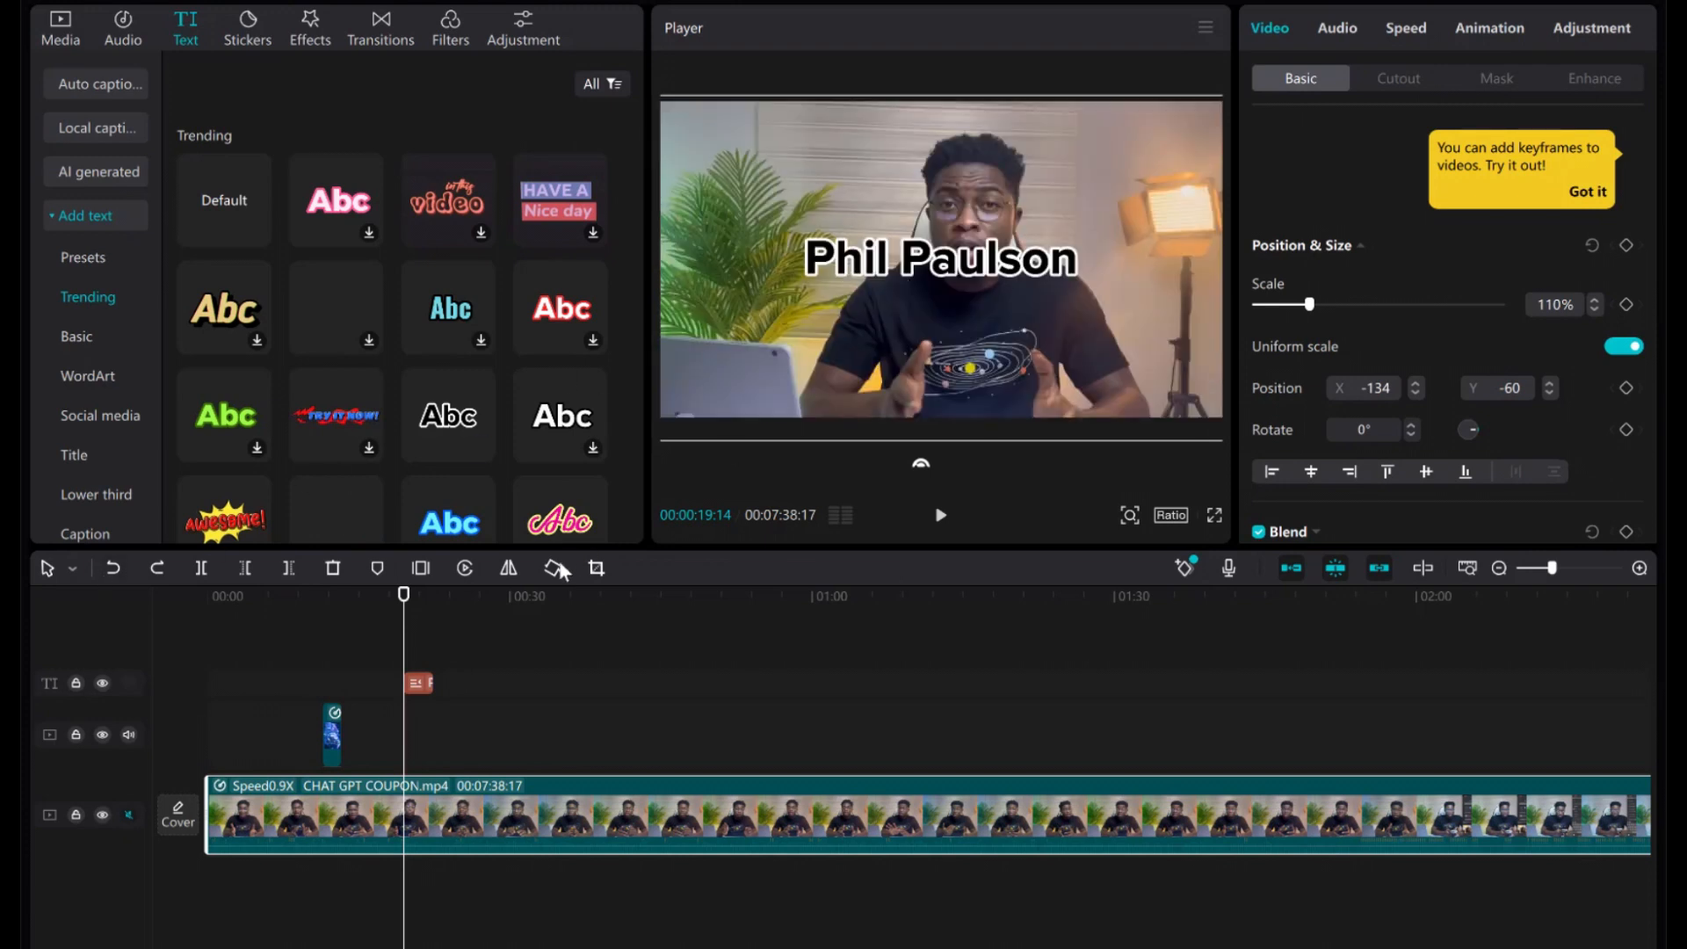
{"action": "left_click", "coordinate": [922, 271]}
{"action": "left_click_drag", "start_coordinate": [929, 268], "coordinate": [814, 368]}
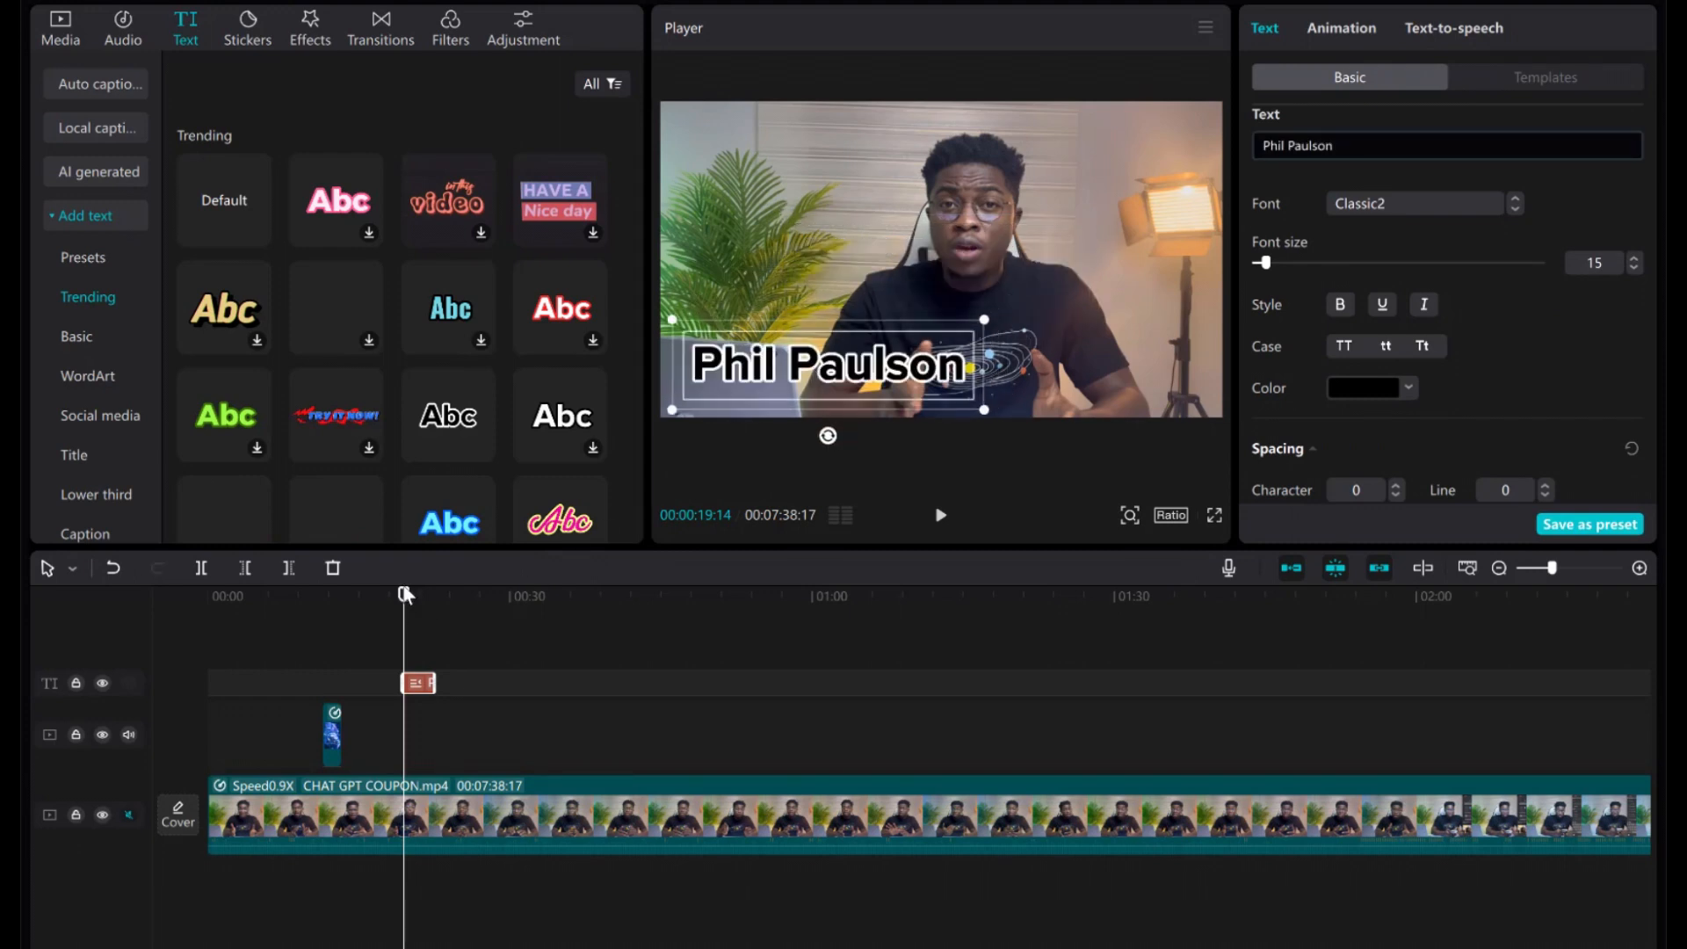
Preview the name caption from about 00:18 and trim its clip back to a few seconds.
{"action": "left_click_drag", "start_coordinate": [404, 595], "coordinate": [393, 594]}
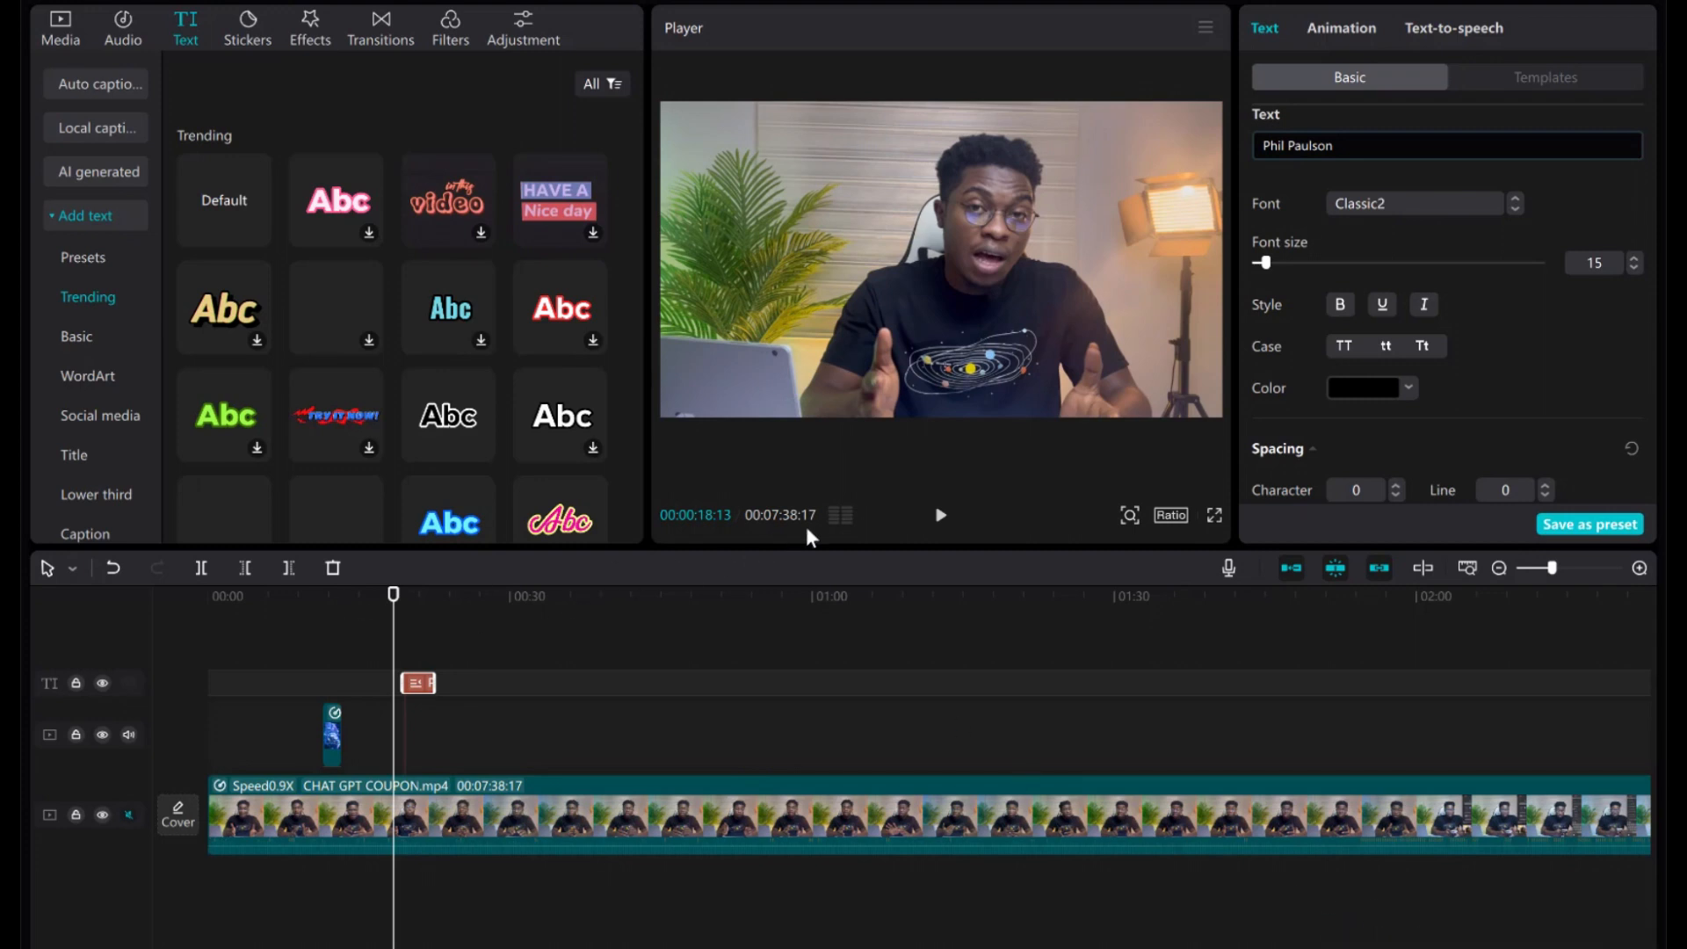
{"action": "left_click", "coordinate": [939, 518]}
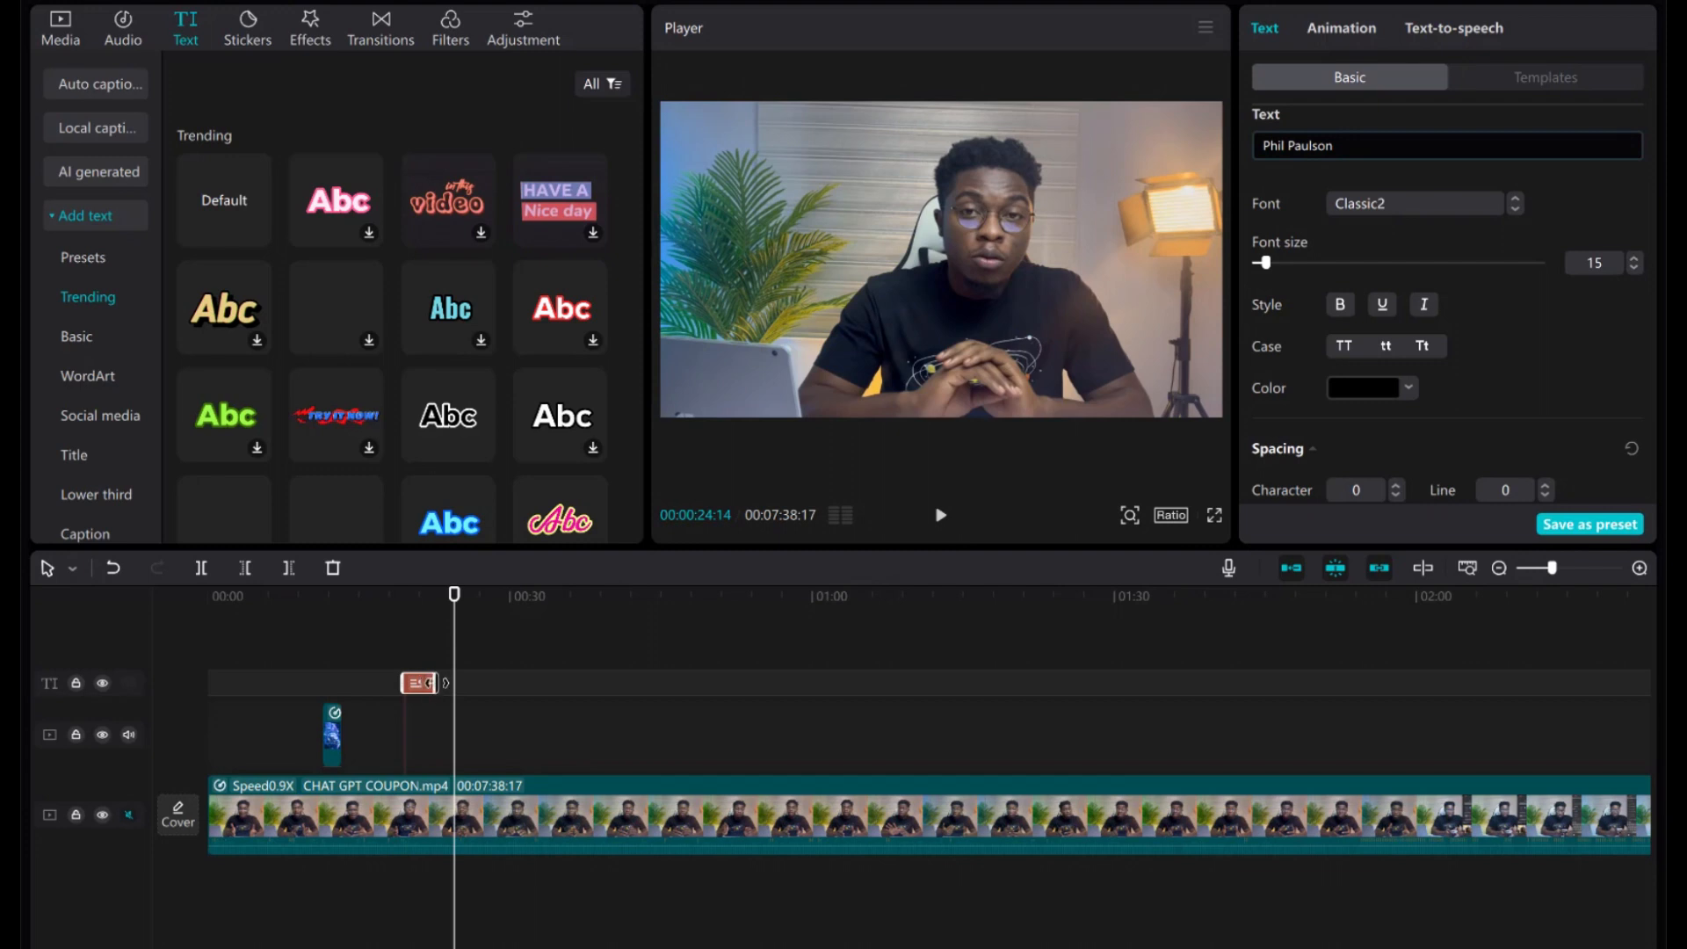
{"action": "left_click_drag", "start_coordinate": [632, 677], "coordinate": [836, 666]}
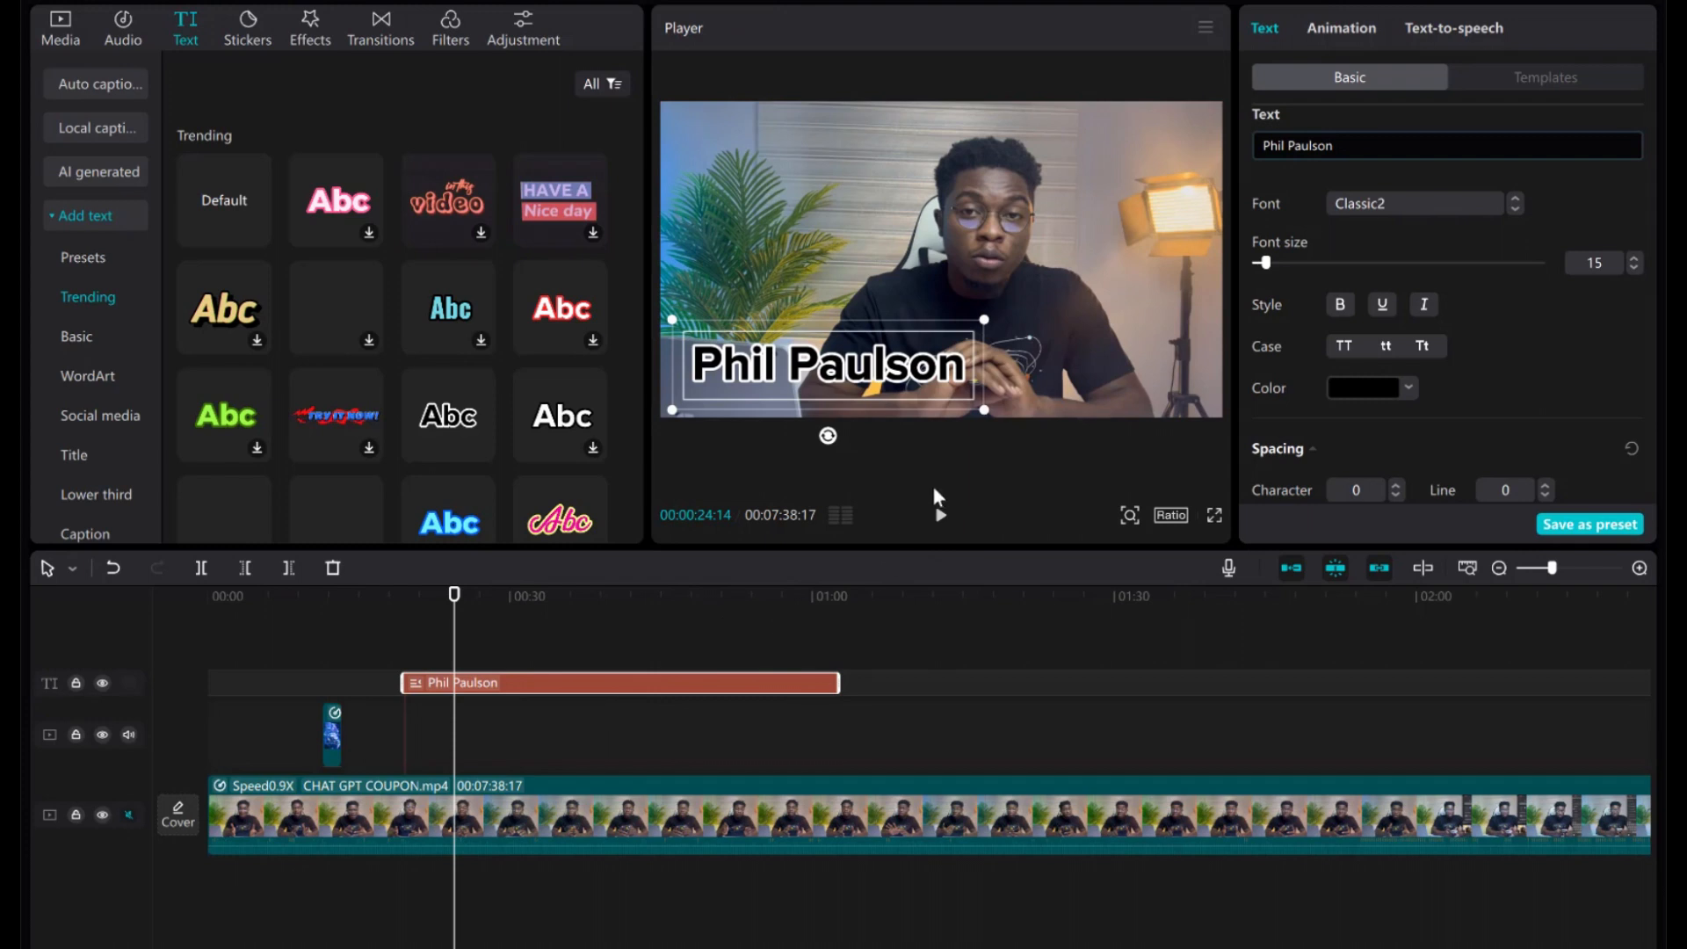
{"action": "left_click", "coordinate": [940, 515]}
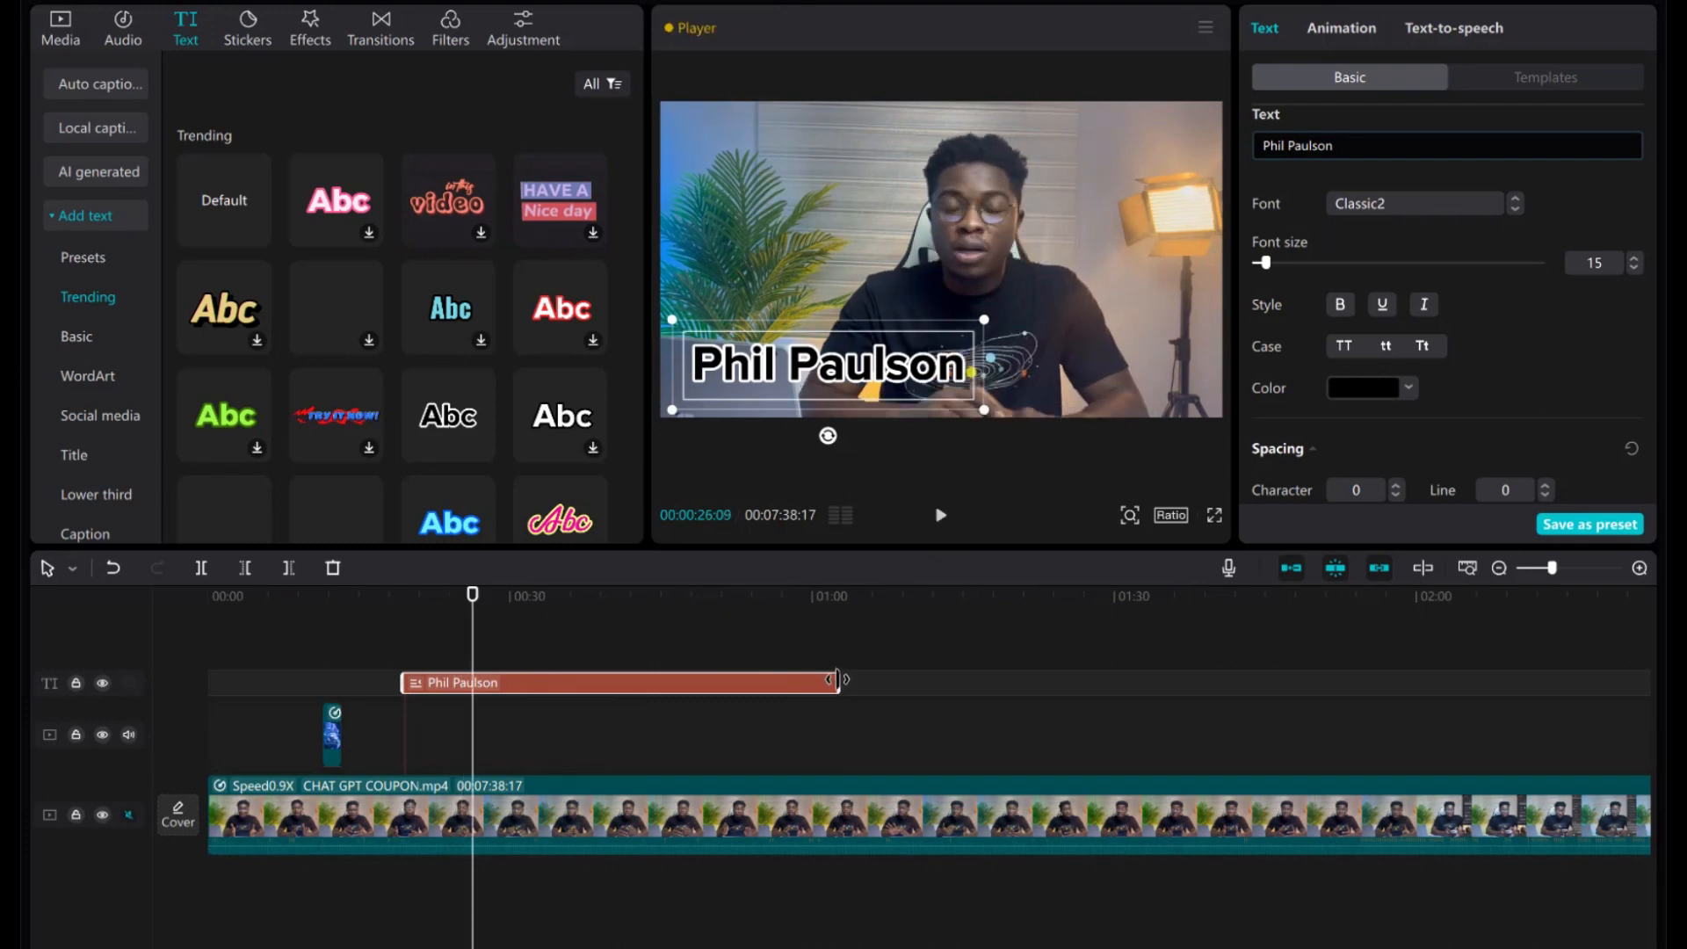
{"action": "left_click_drag", "start_coordinate": [836, 681], "coordinate": [441, 676]}
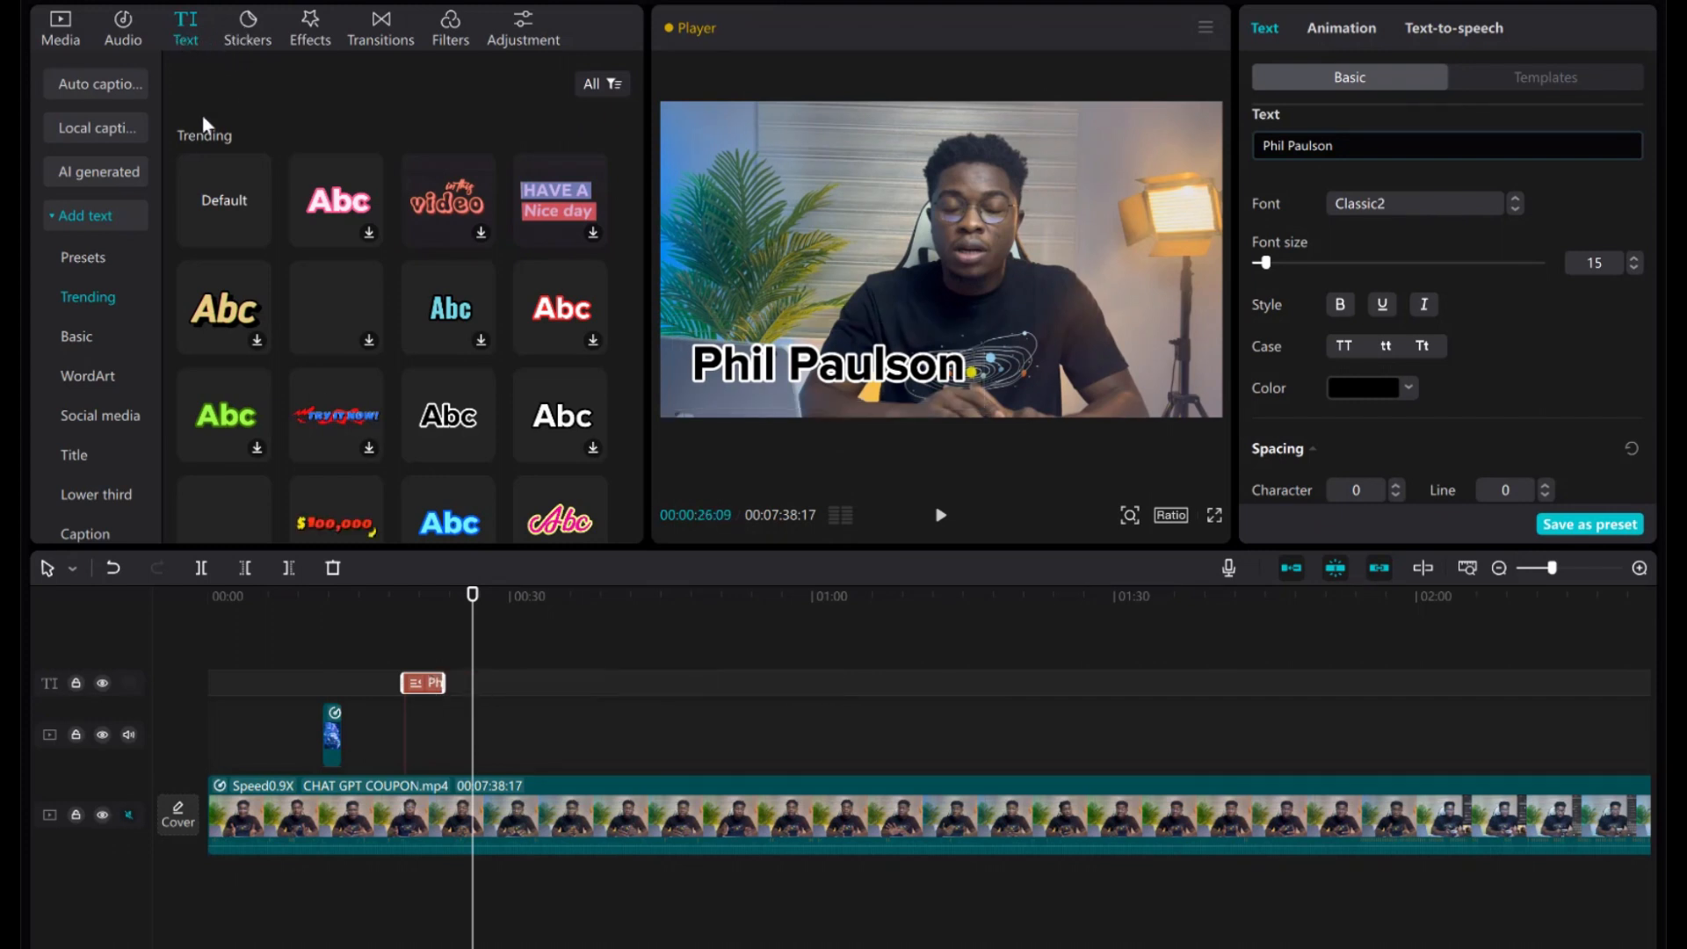
{"action": "left_click", "coordinate": [242, 30]}
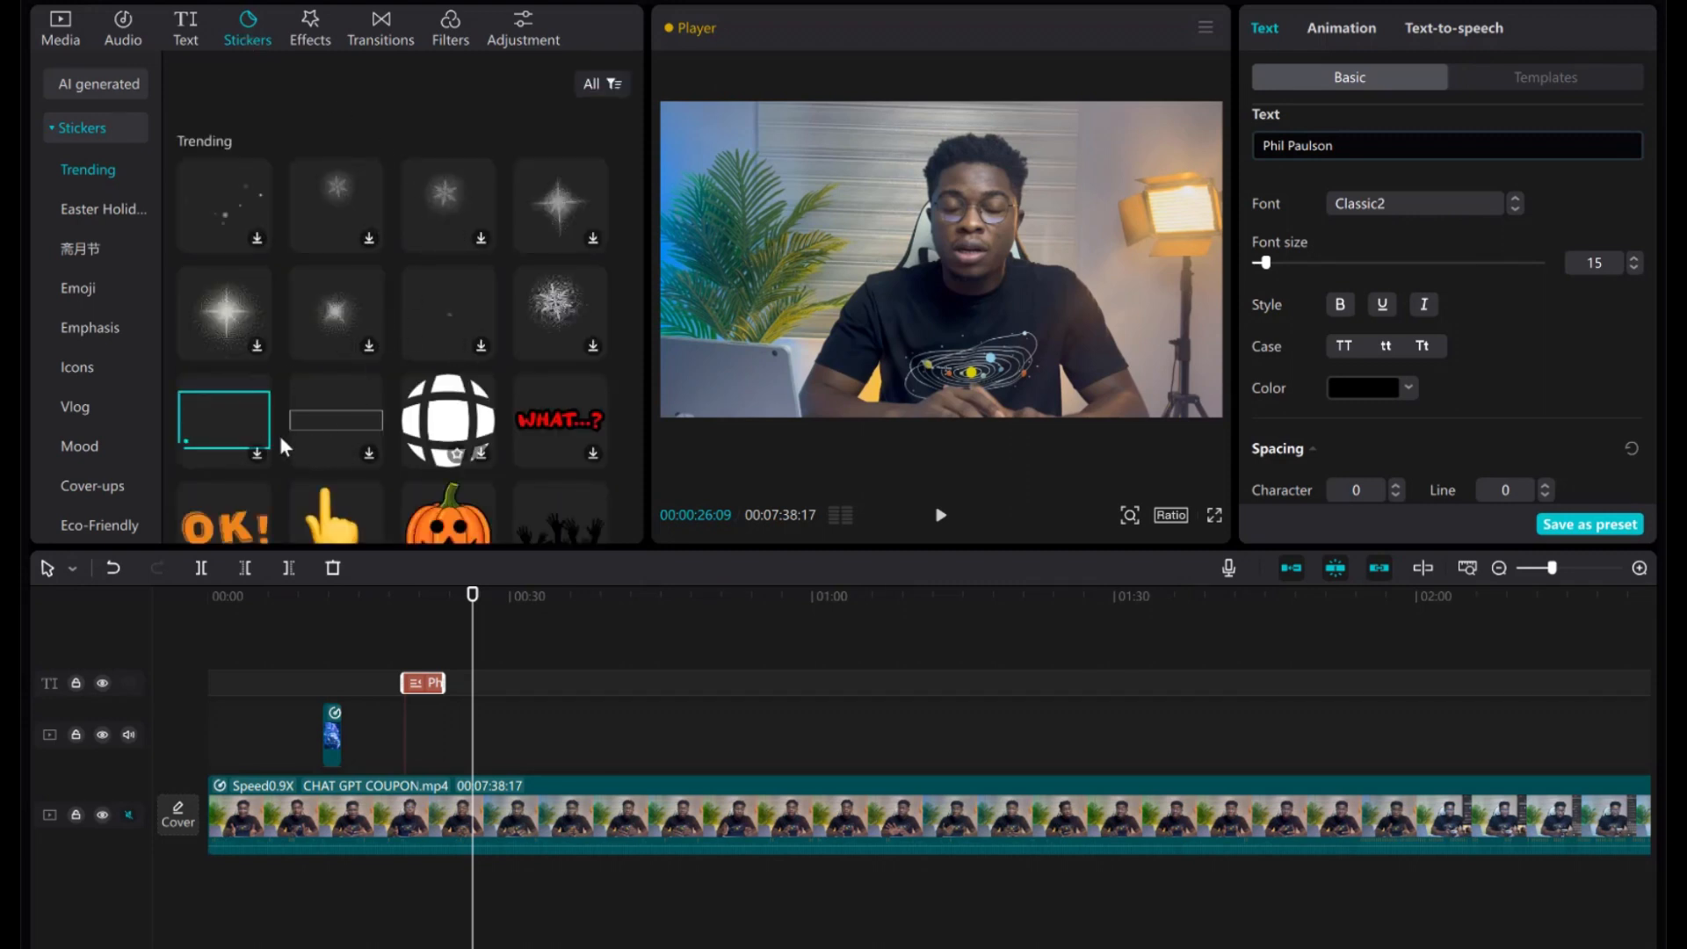
Drop the red SUBSCRIBE sticker onto its own track at the playhead.
{"action": "scroll", "coordinate": [450, 366], "scroll_direction": "down", "scroll_amount": 5}
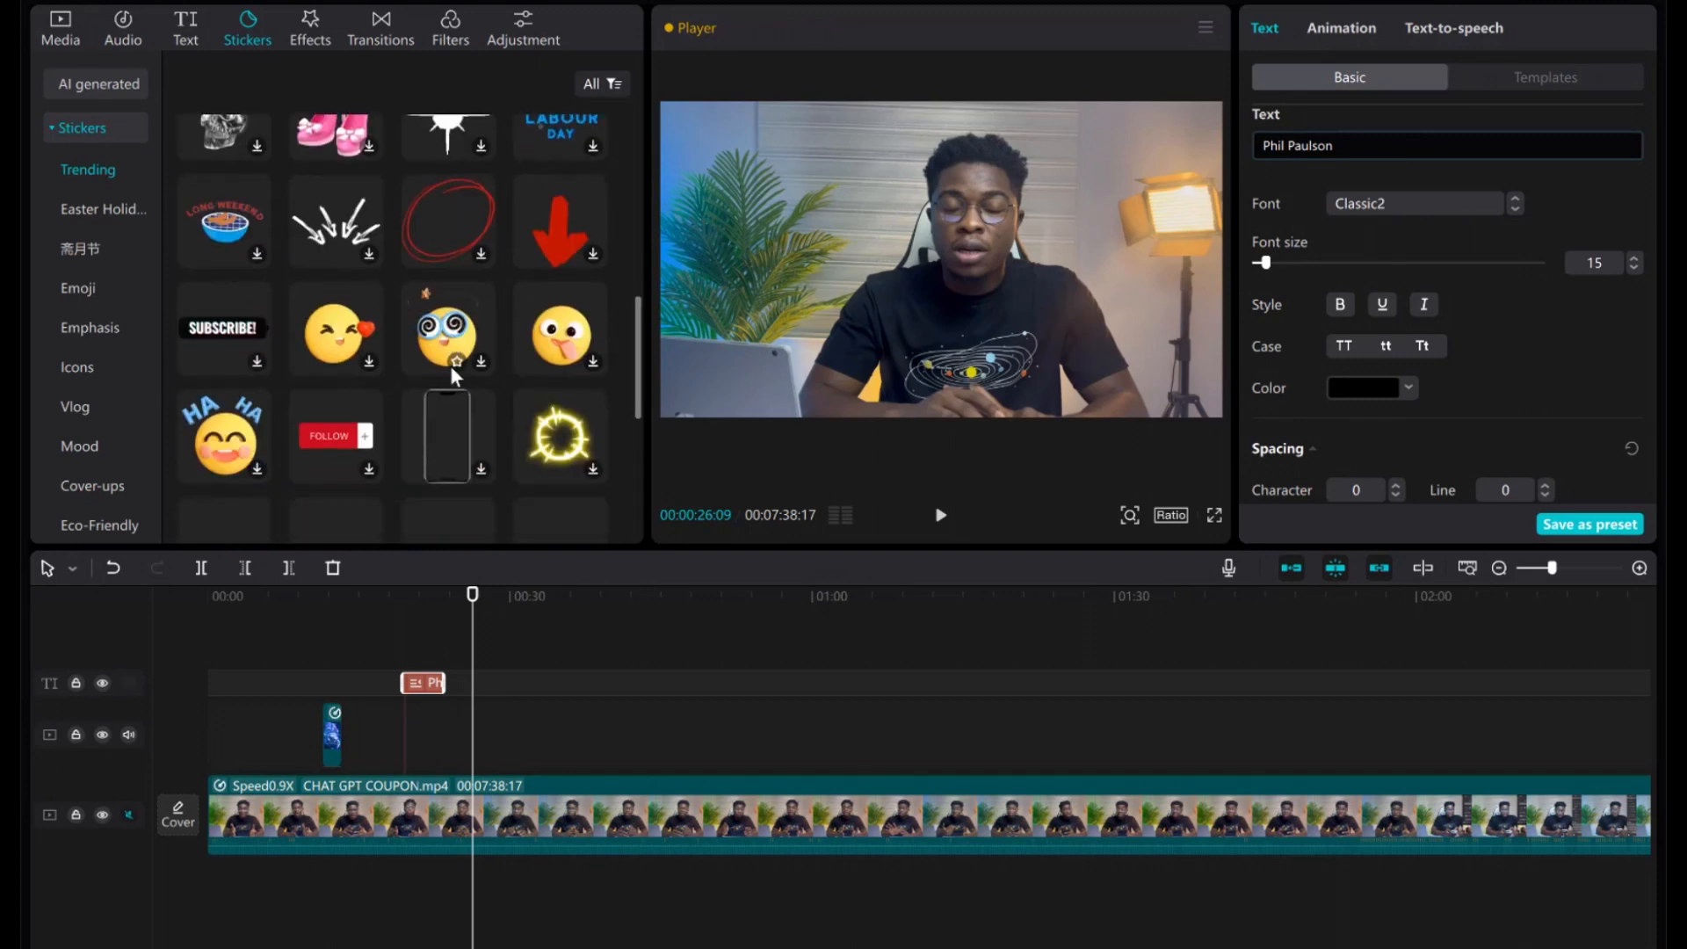
{"action": "scroll", "coordinate": [450, 366], "scroll_direction": "down", "scroll_amount": 5}
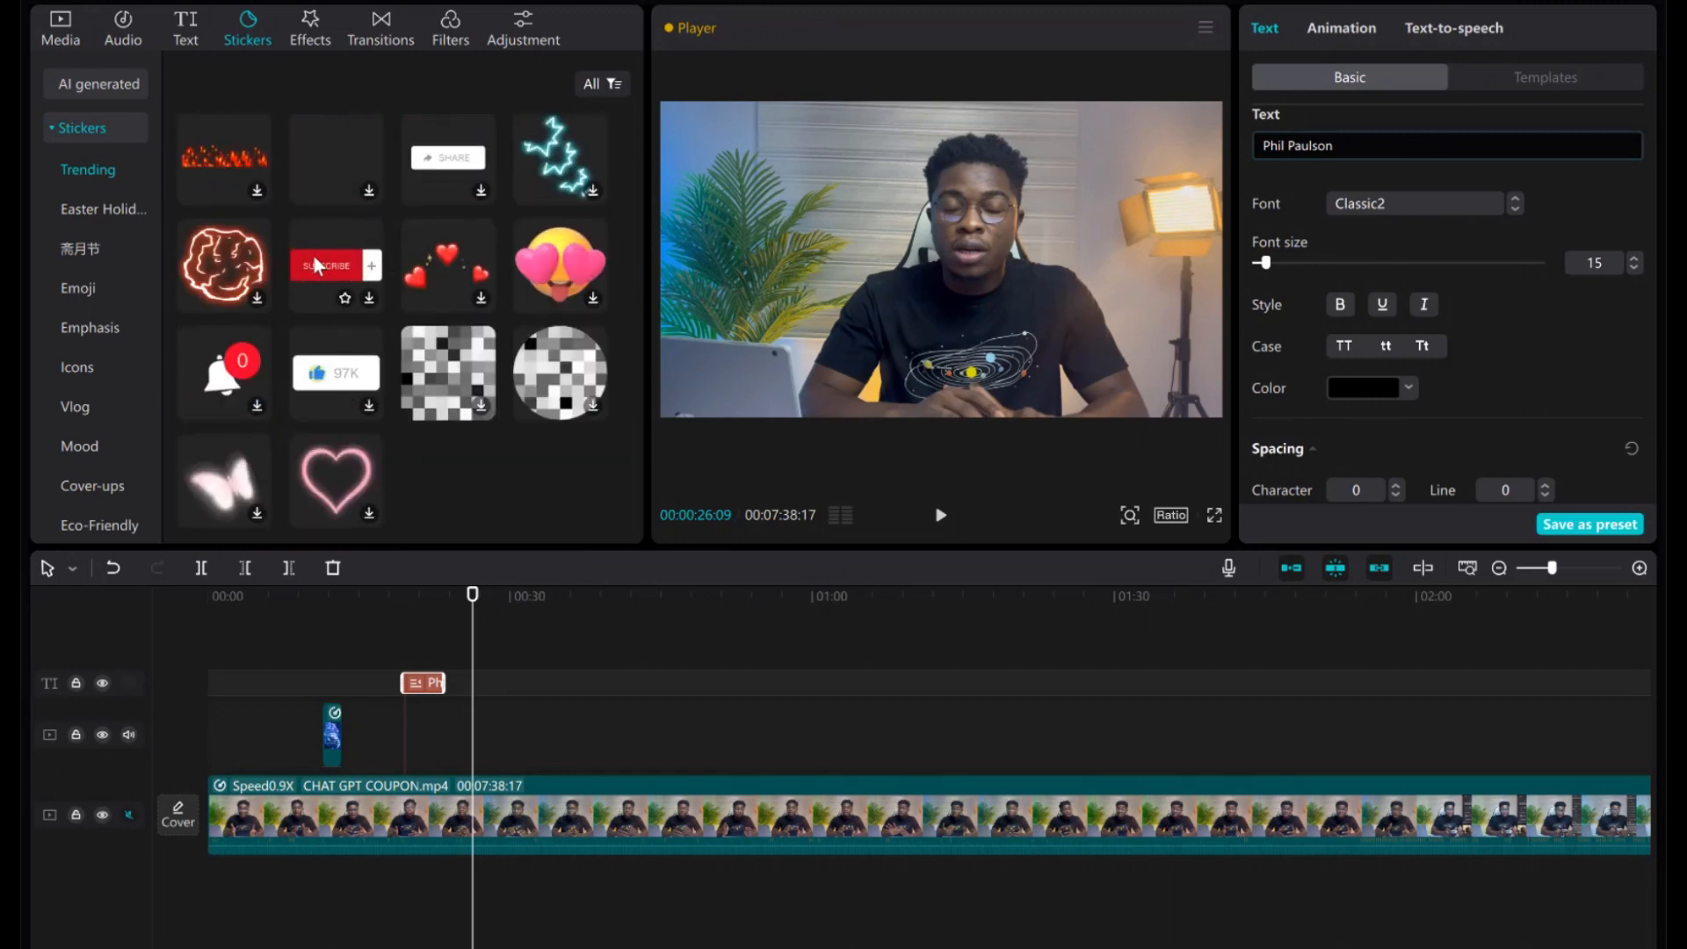
{"action": "left_click_drag", "start_coordinate": [313, 255], "coordinate": [481, 746]}
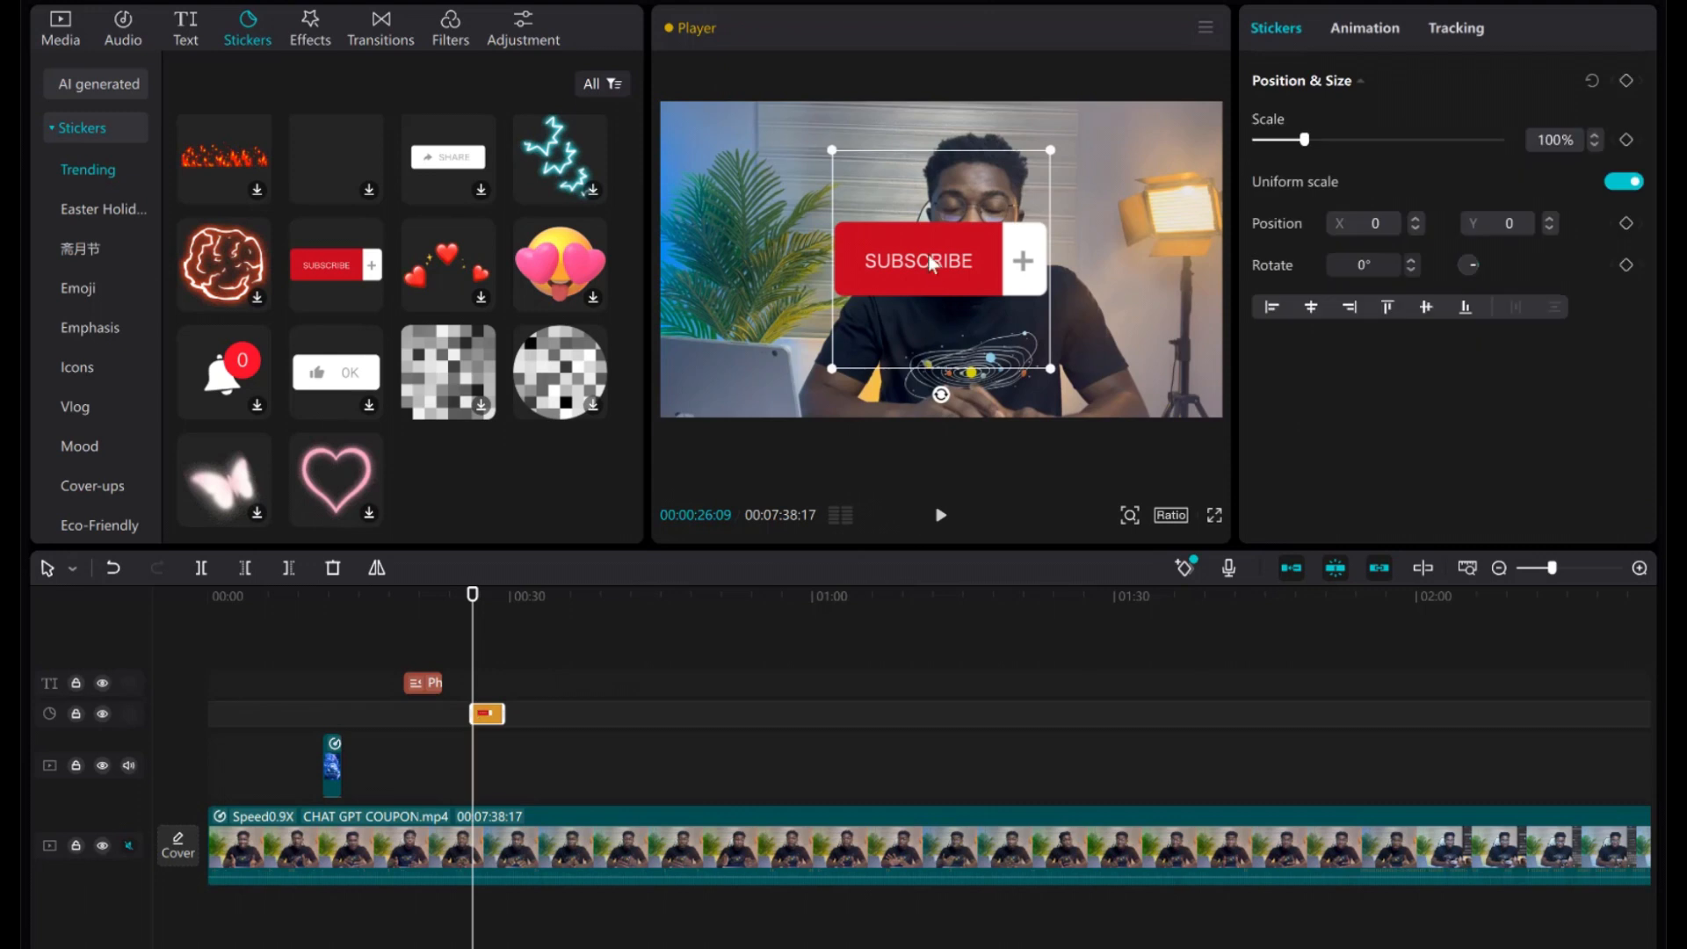
Scale the SUBSCRIBE sticker to 43% and tuck it into the lower-left corner at X -1418, Y -803.
{"action": "left_click_drag", "start_coordinate": [931, 262], "coordinate": [763, 330]}
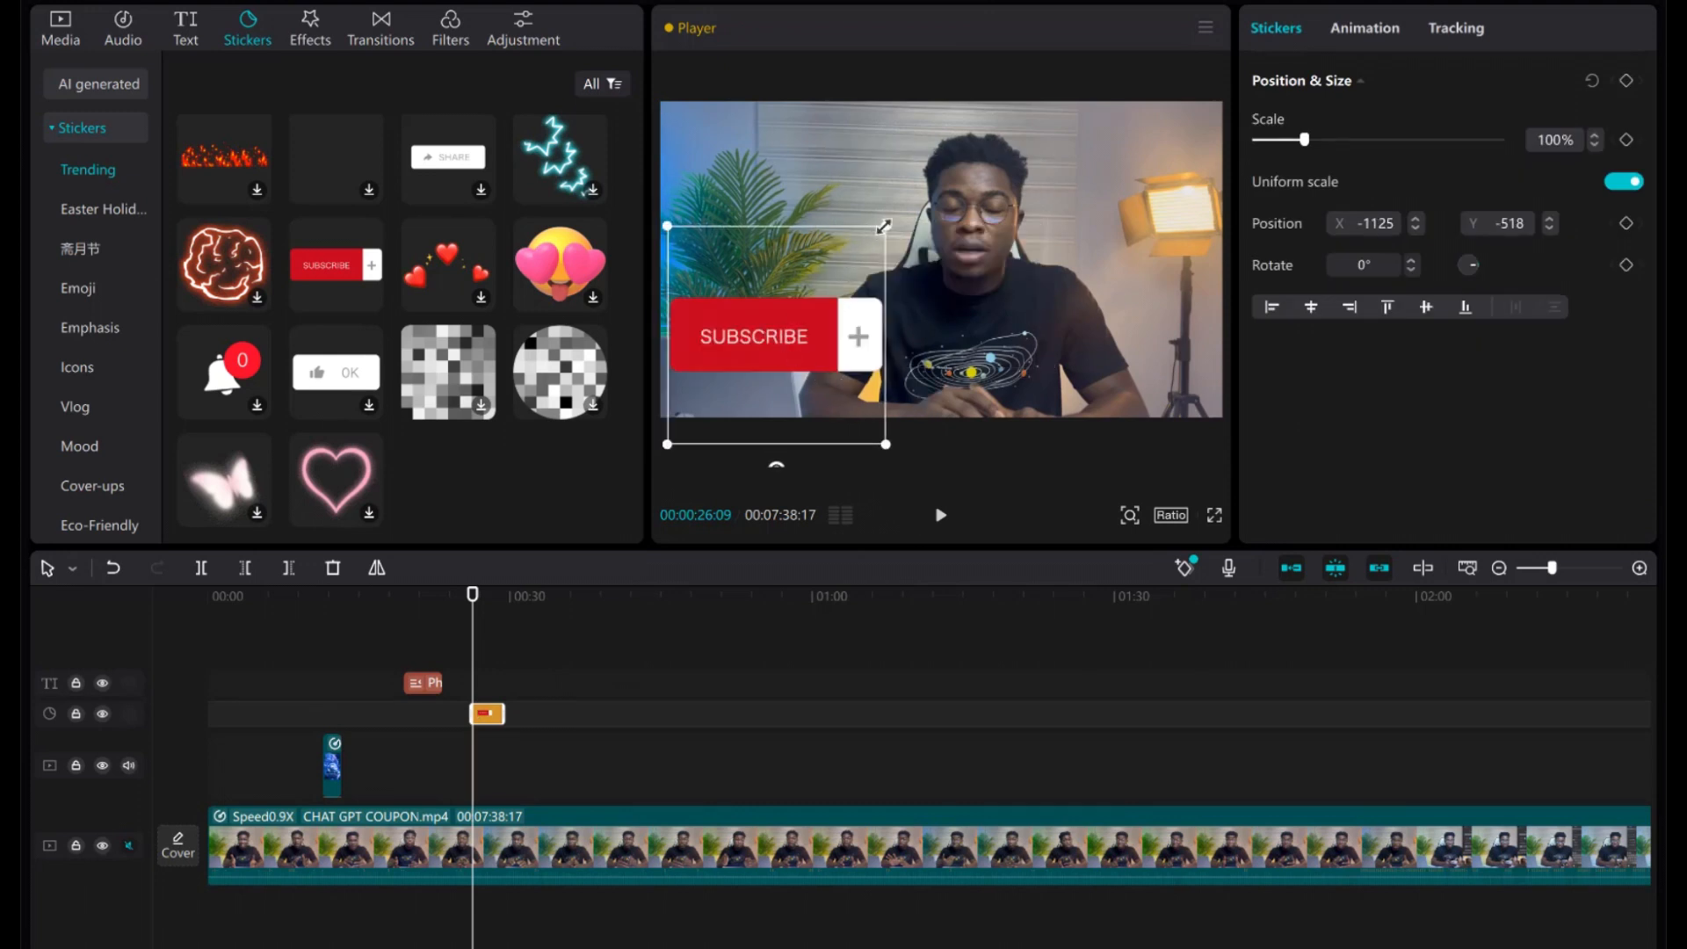
{"action": "left_click_drag", "start_coordinate": [883, 227], "coordinate": [824, 287]}
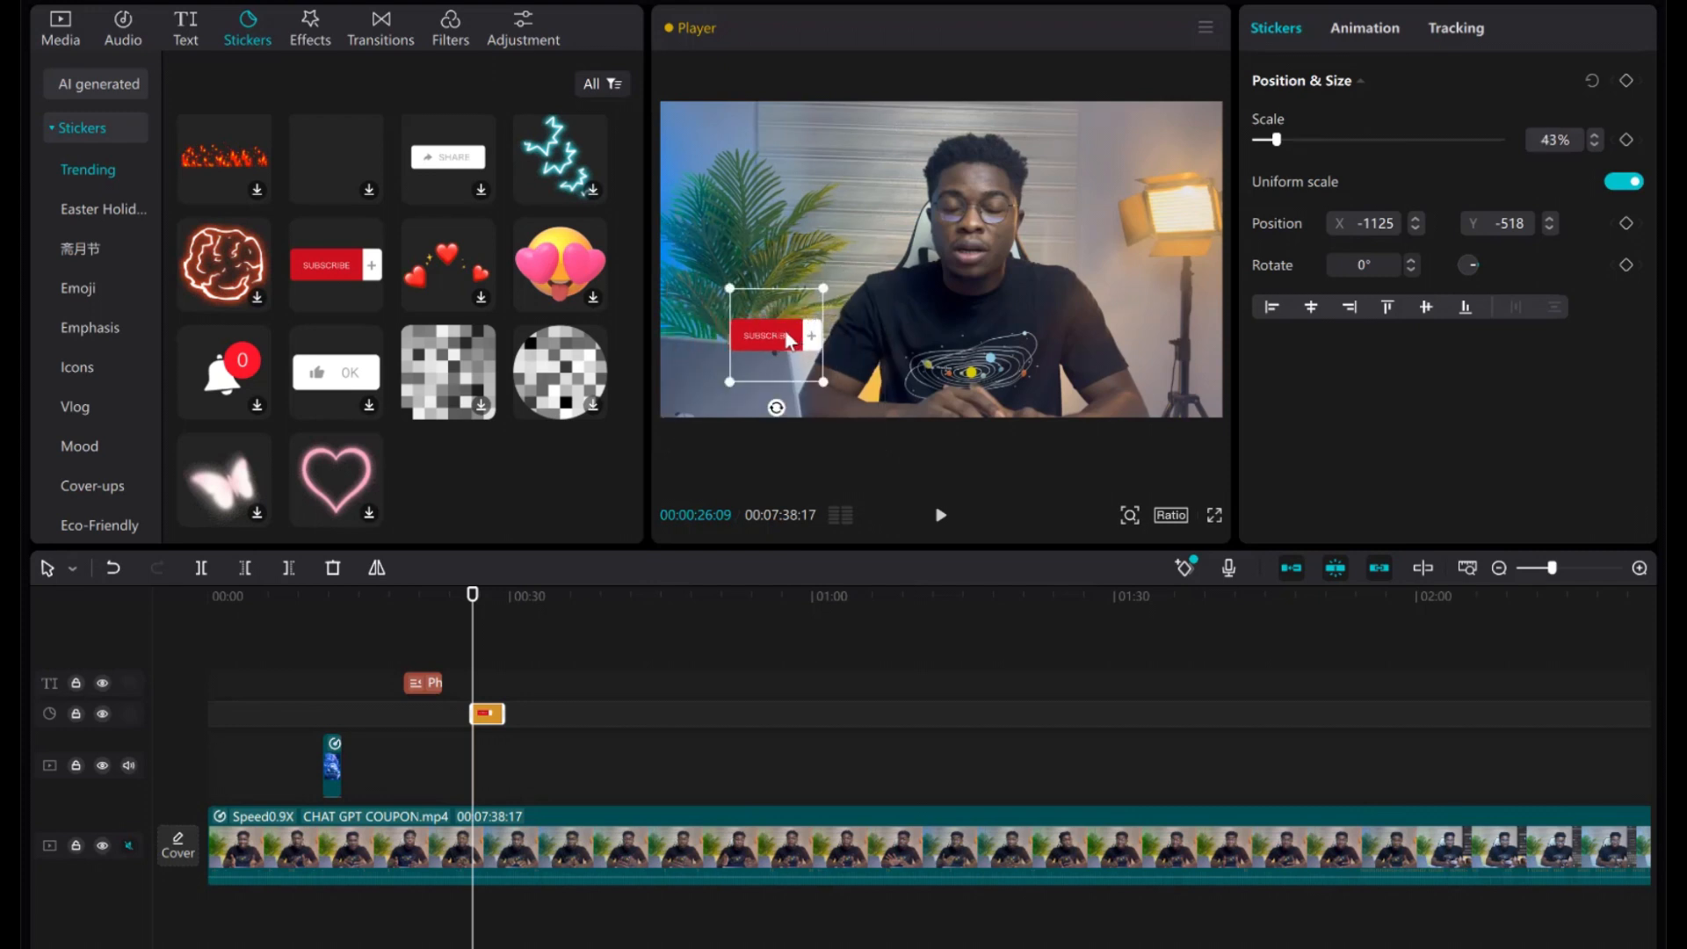
{"action": "left_click_drag", "start_coordinate": [789, 341], "coordinate": [747, 383]}
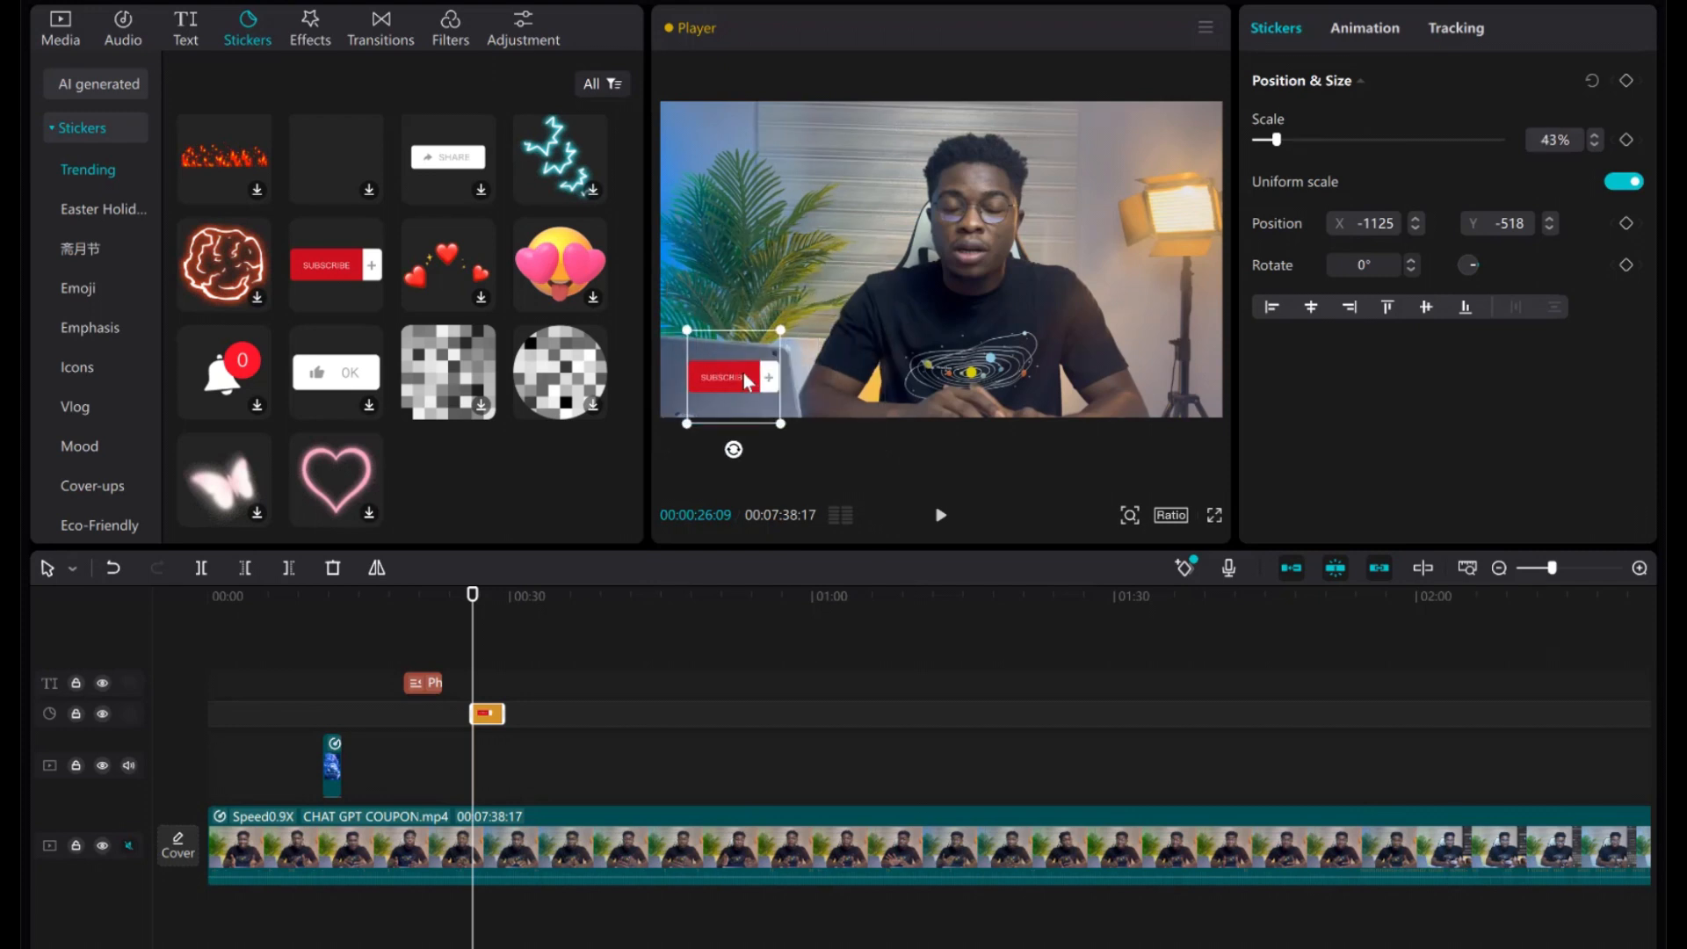
{"action": "left_click", "coordinate": [938, 519]}
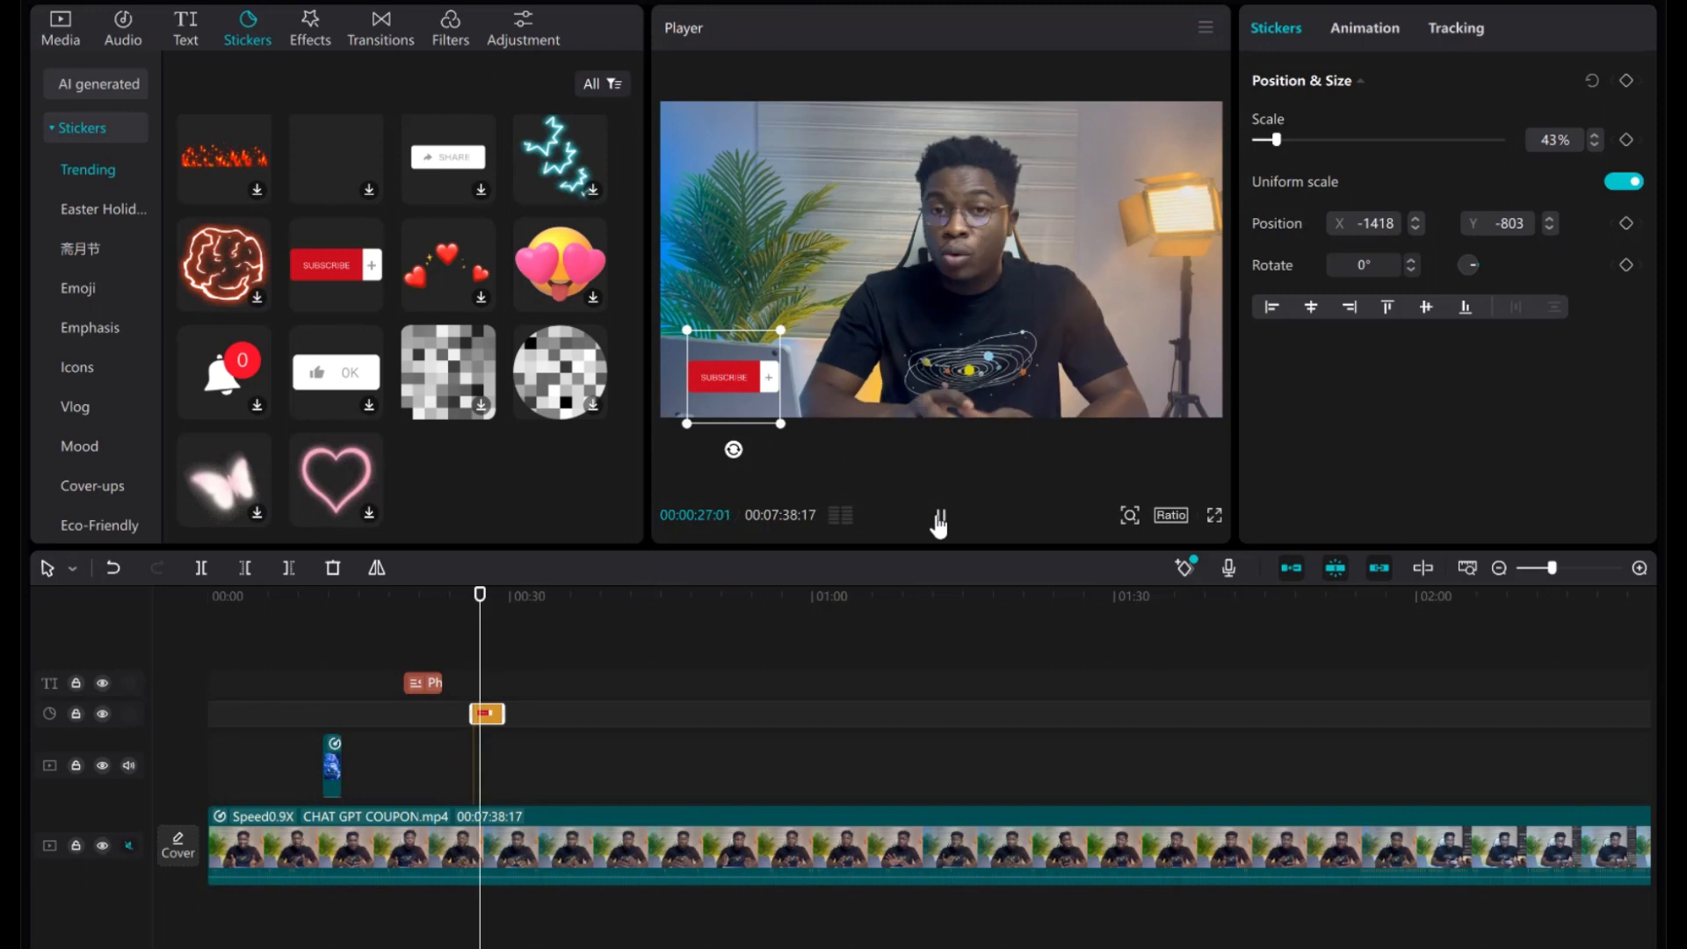
{"action": "left_click", "coordinate": [940, 518]}
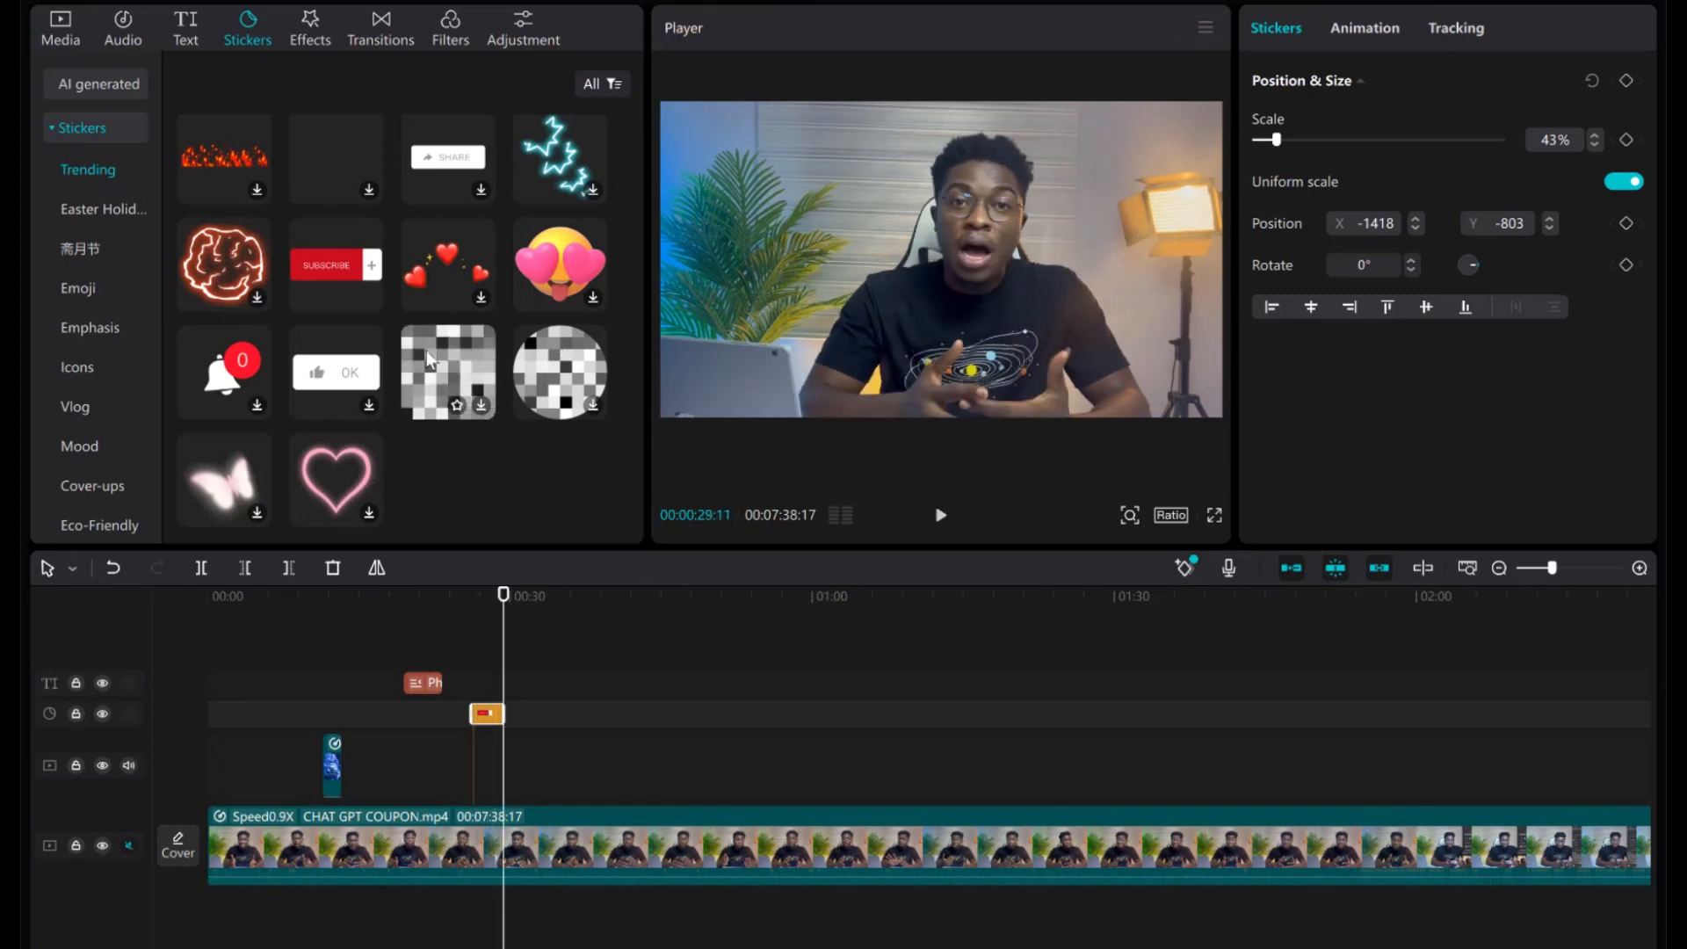
{"action": "scroll", "coordinate": [426, 351], "scroll_direction": "down", "scroll_amount": 1}
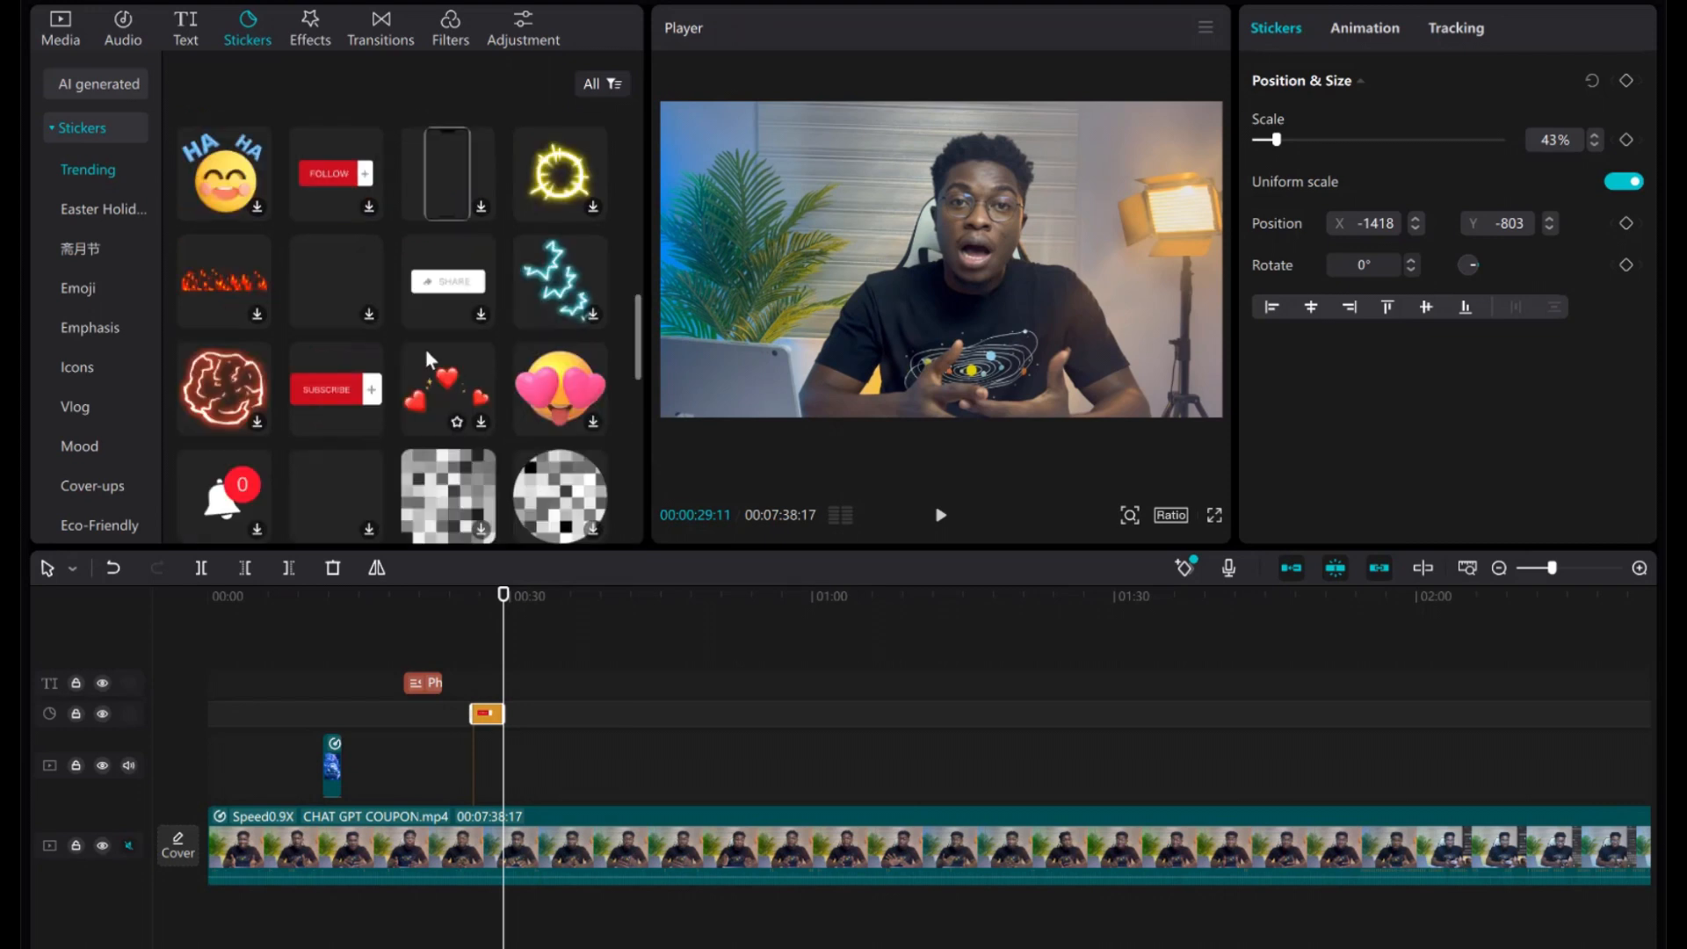
{"action": "scroll", "coordinate": [418, 432], "scroll_direction": "down", "scroll_amount": 3}
{"action": "scroll", "coordinate": [553, 276], "scroll_direction": "down", "scroll_amount": 2}
{"action": "scroll", "coordinate": [556, 279], "scroll_direction": "up", "scroll_amount": 3}
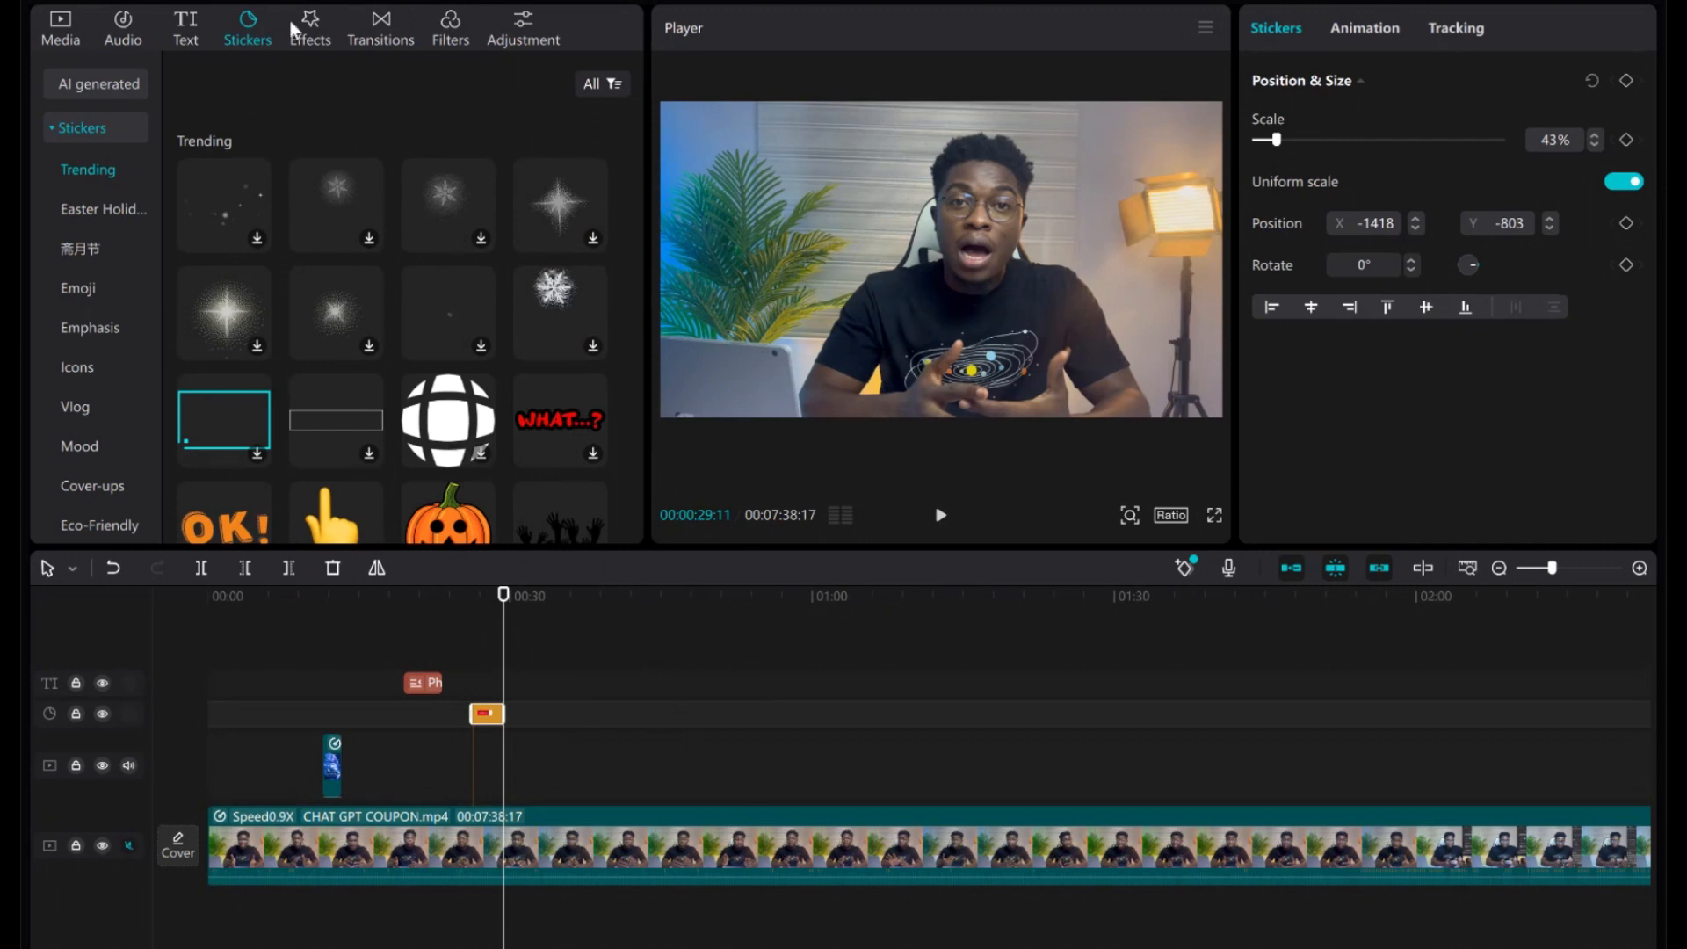
{"action": "left_click", "coordinate": [325, 46]}
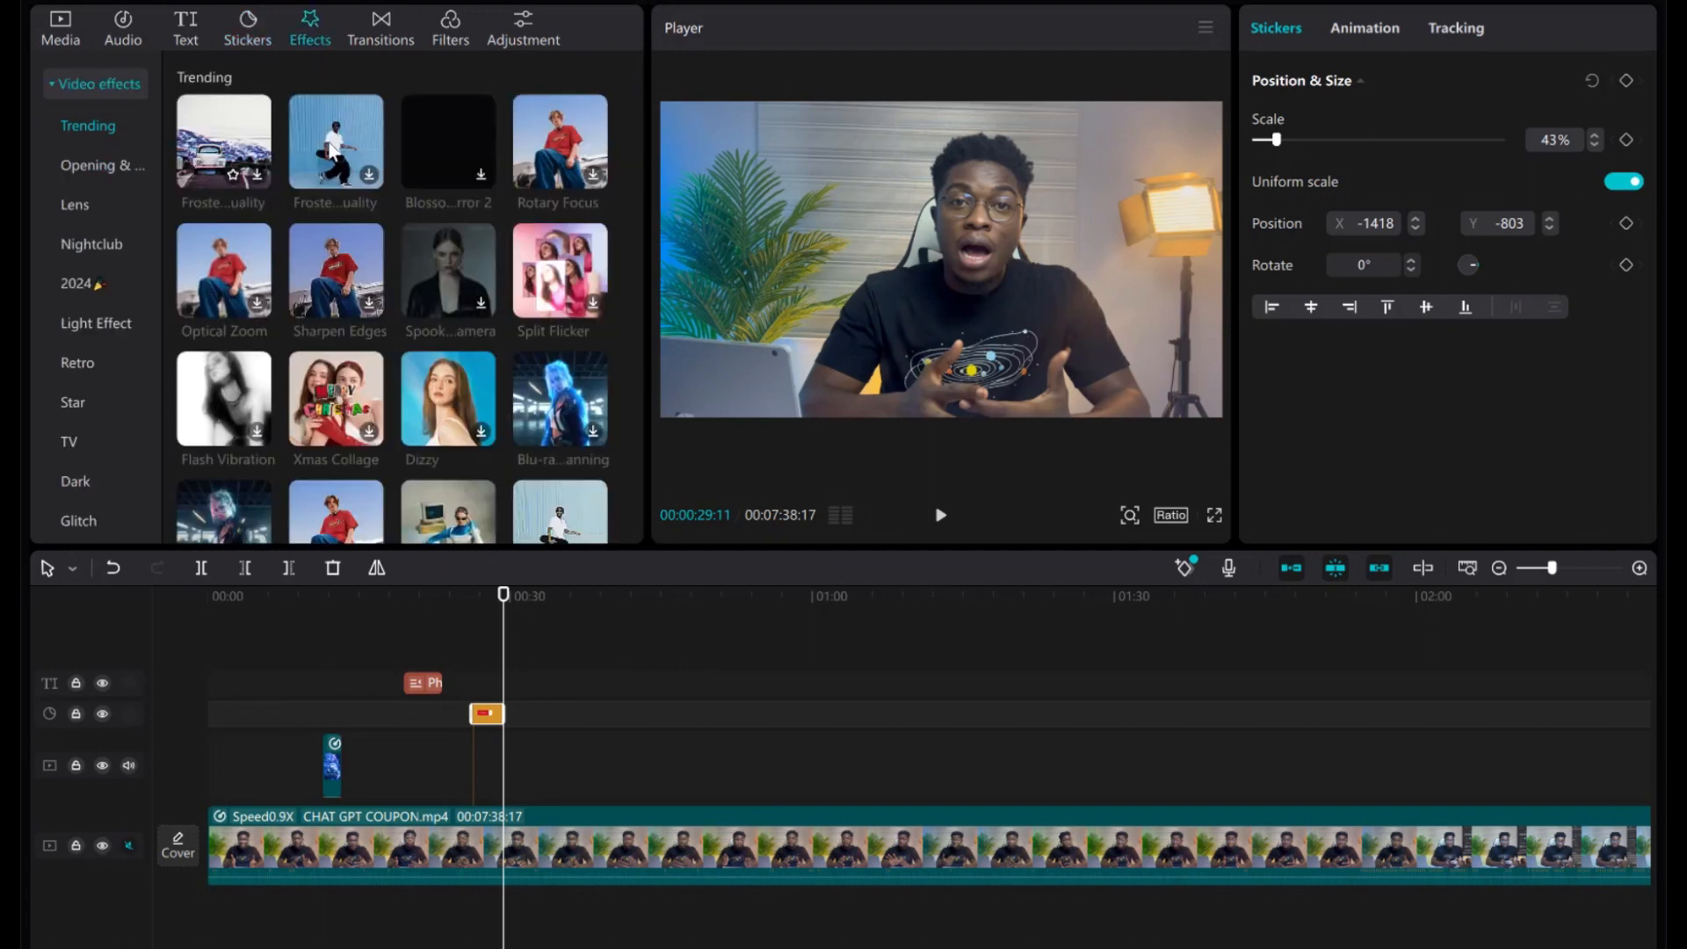
Apply the Lightning Crack effect to the main CHAT GPT COUPON clip and preview it.
{"action": "scroll", "coordinate": [454, 384], "scroll_direction": "down", "scroll_amount": 5}
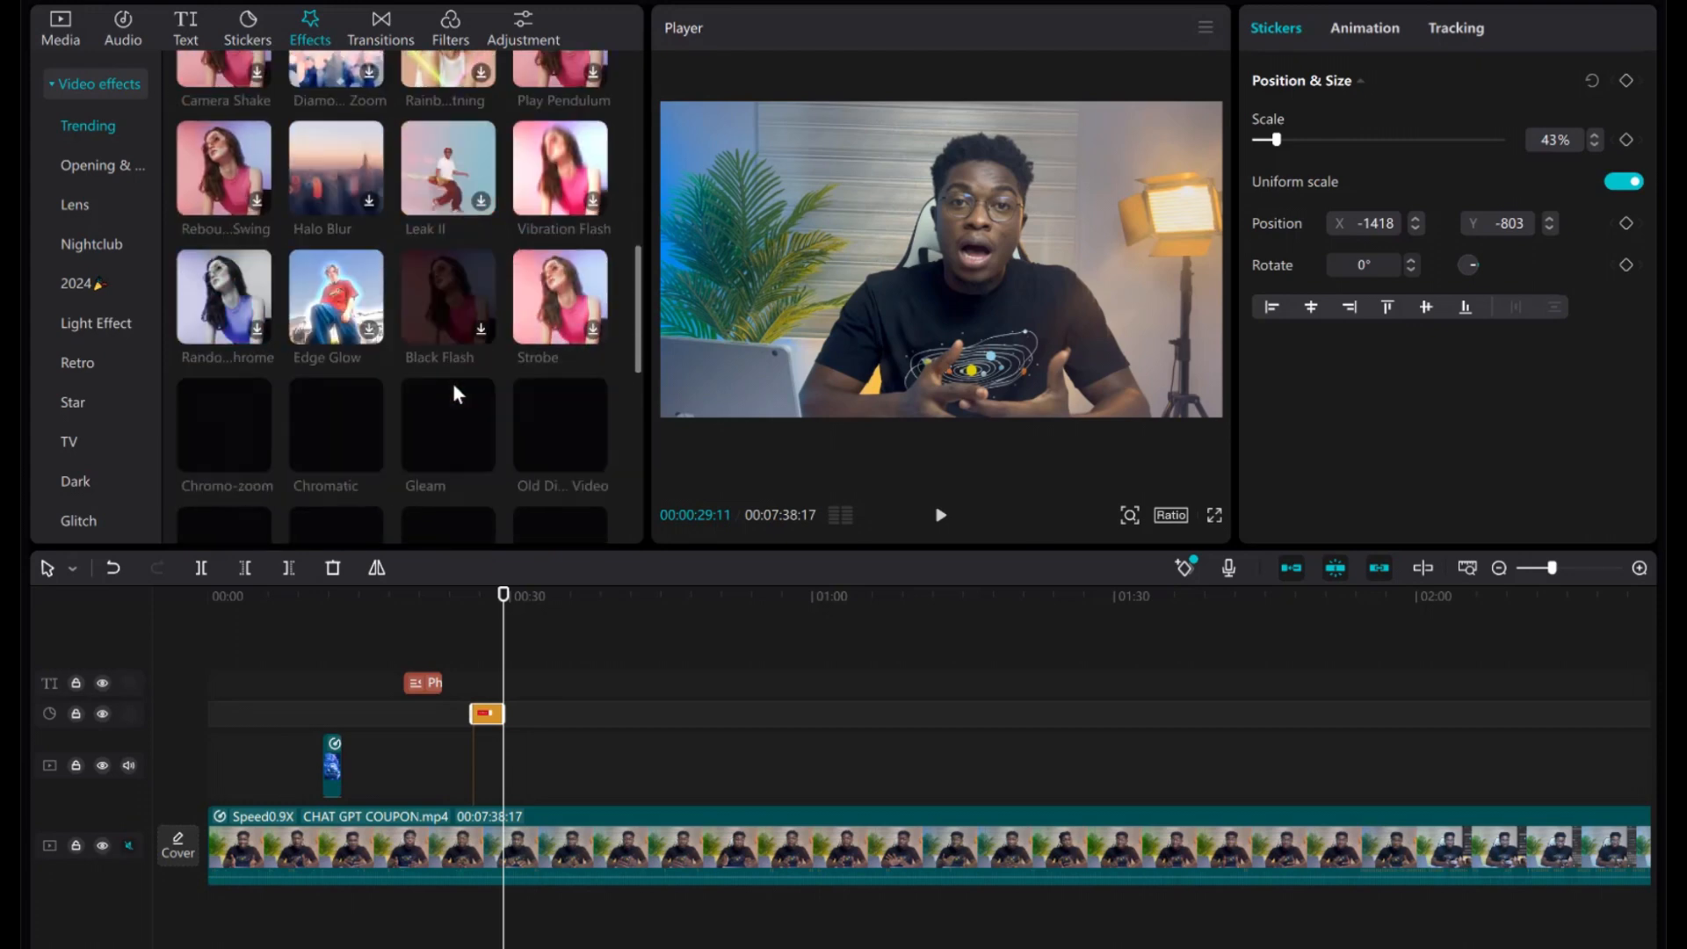
{"action": "scroll", "coordinate": [451, 382], "scroll_direction": "down", "scroll_amount": 3}
{"action": "left_click_drag", "start_coordinate": [452, 383], "coordinate": [573, 837]}
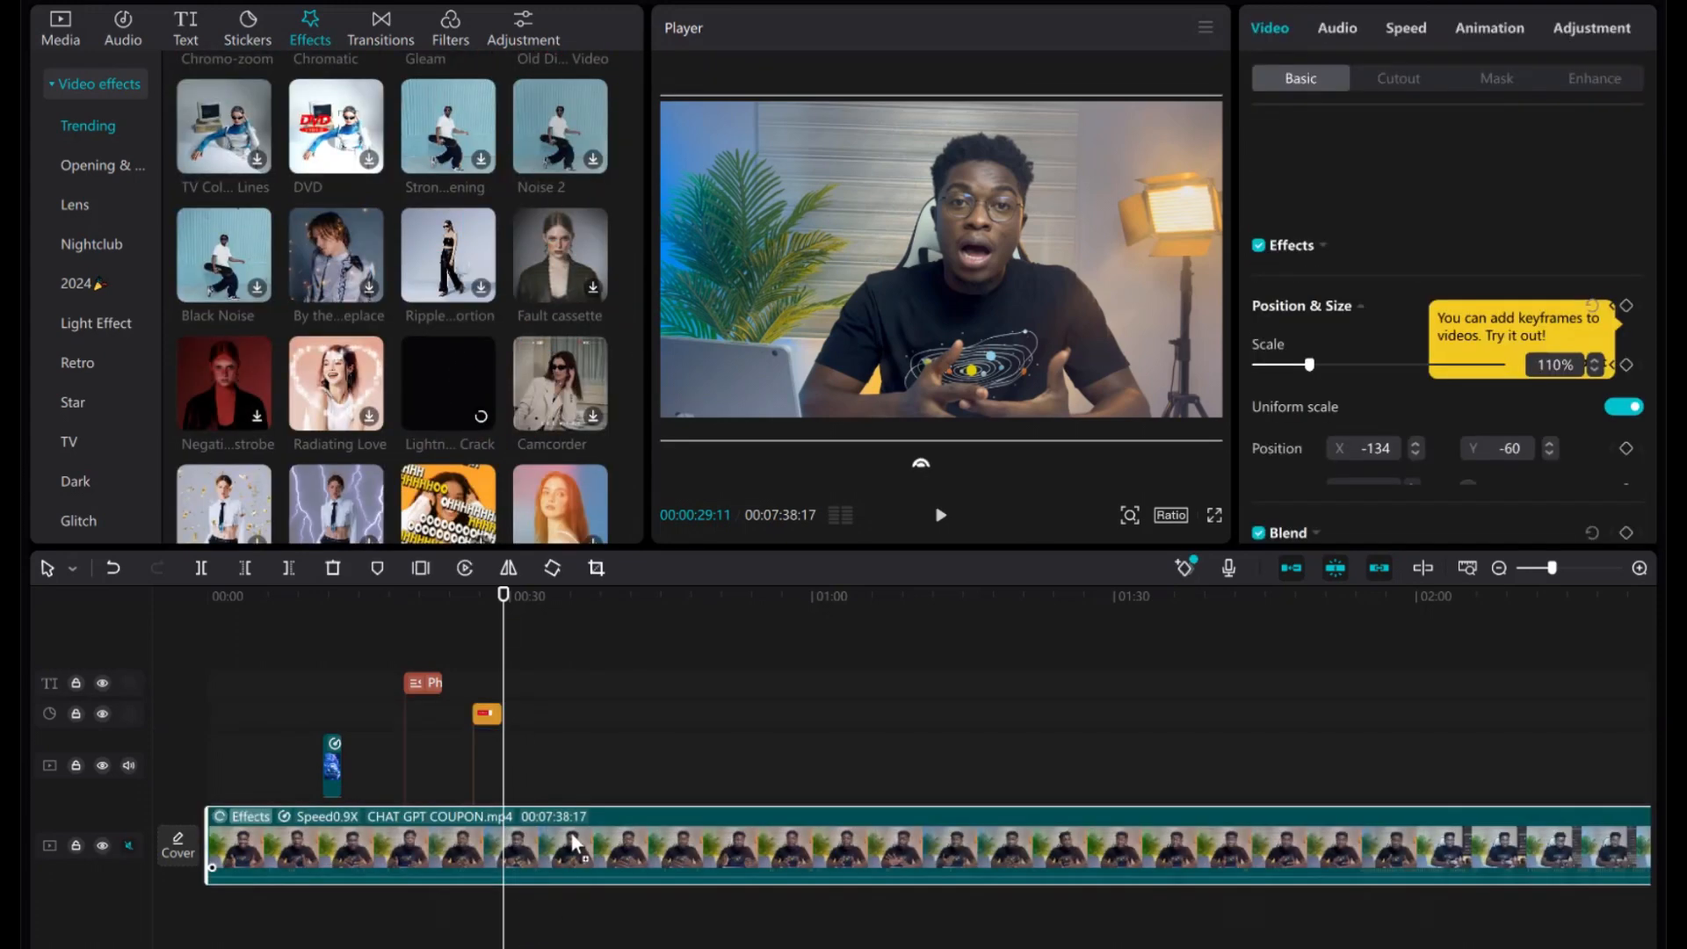
{"action": "left_click", "coordinate": [936, 522]}
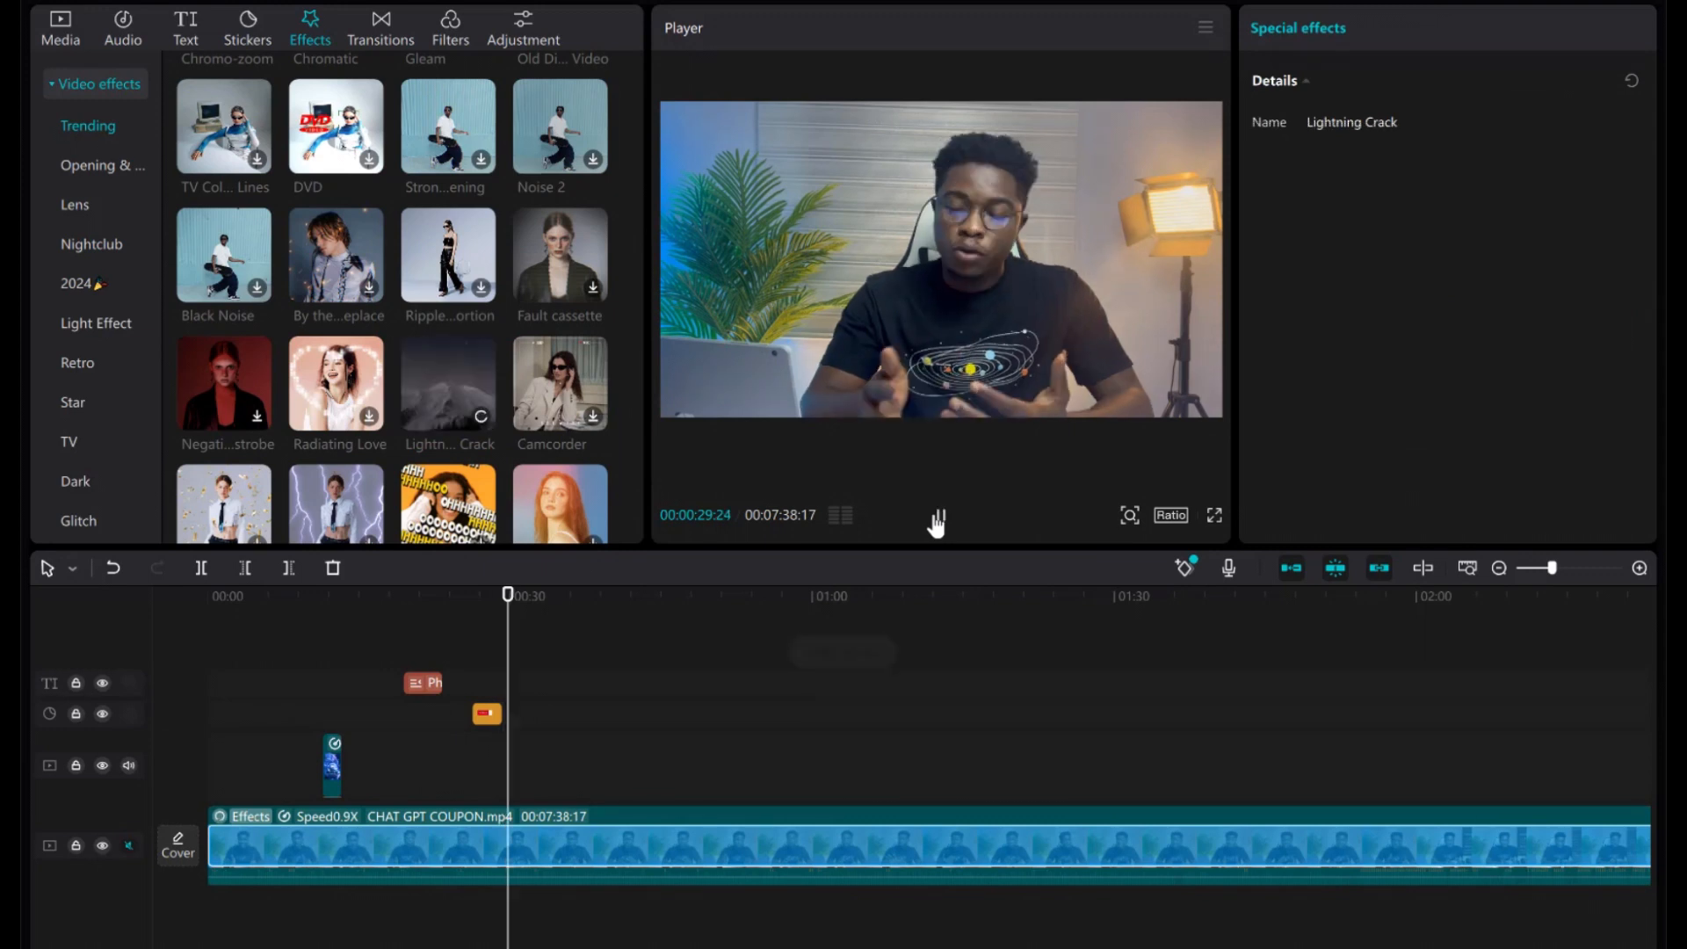
{"action": "key", "text": "space"}
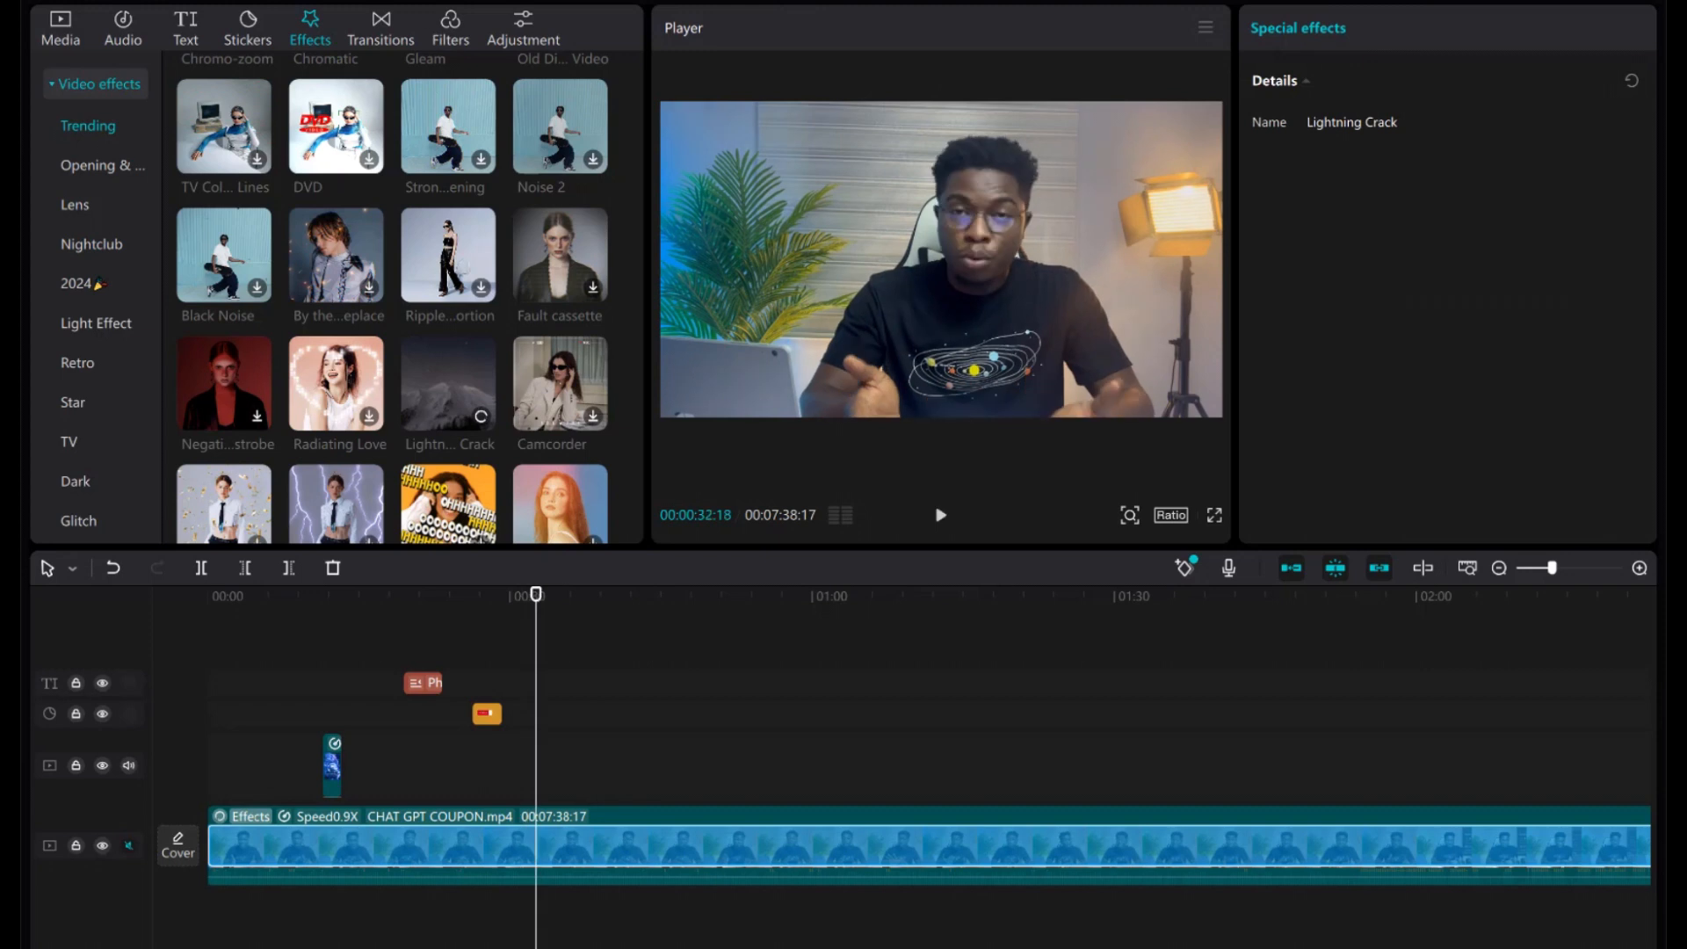
{"action": "left_click", "coordinate": [383, 34]}
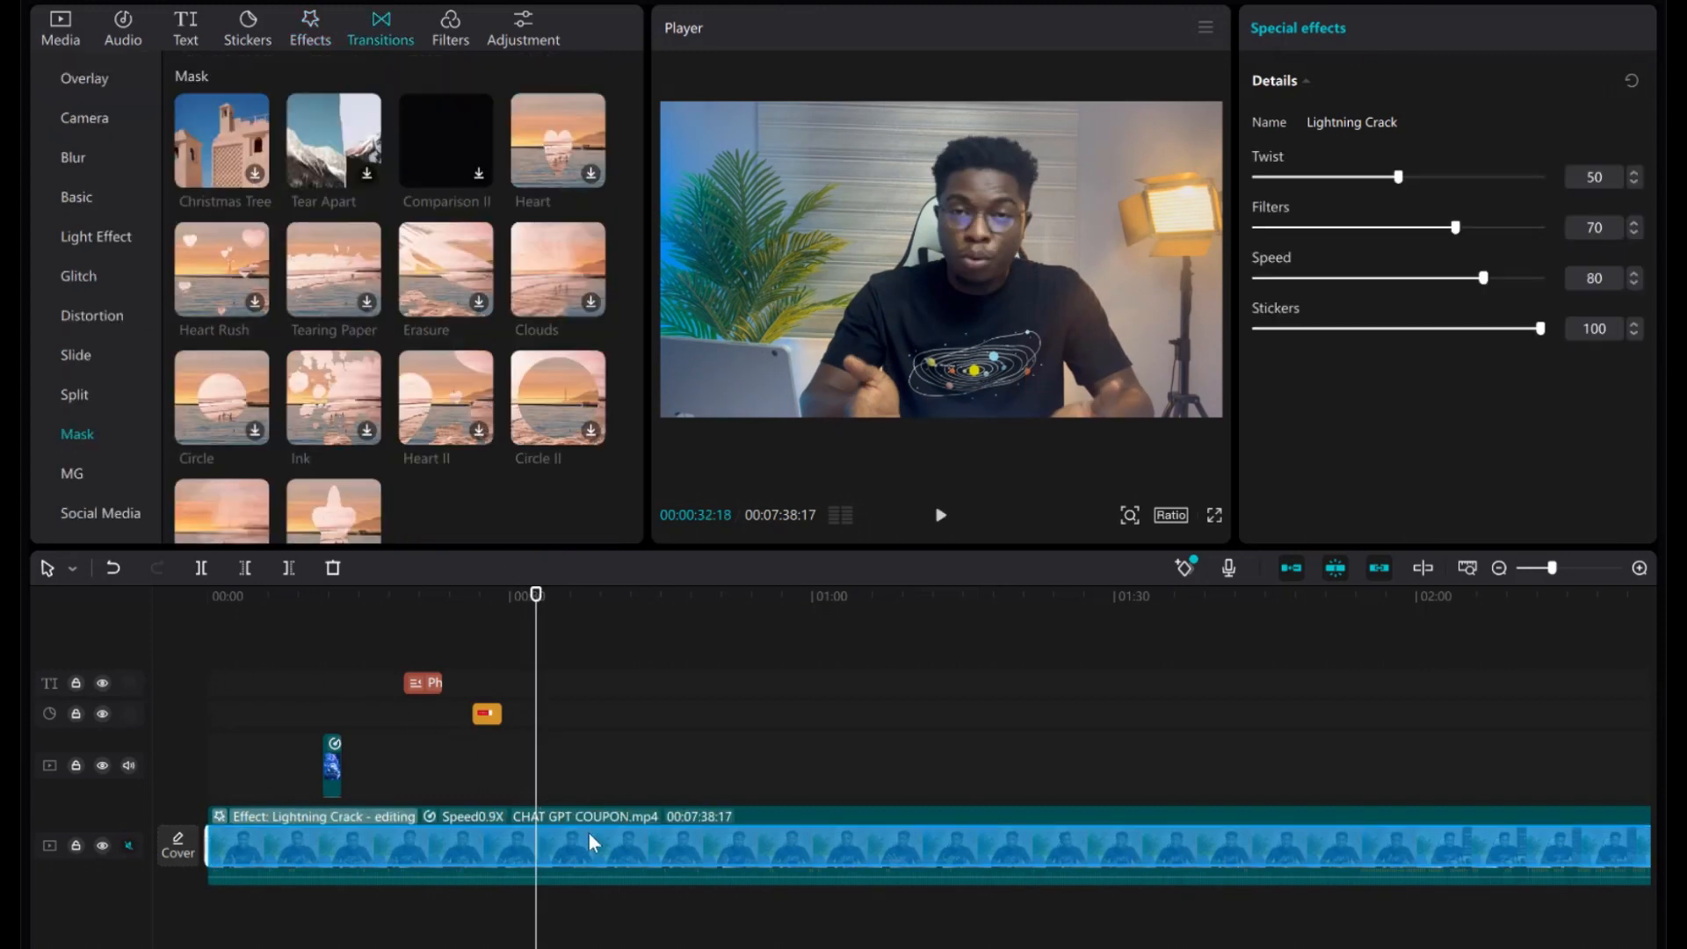
Split the main clip near 00:32 and bridge the cut with a 0.7s Tear Apart transition.
{"action": "left_click", "coordinate": [201, 567]}
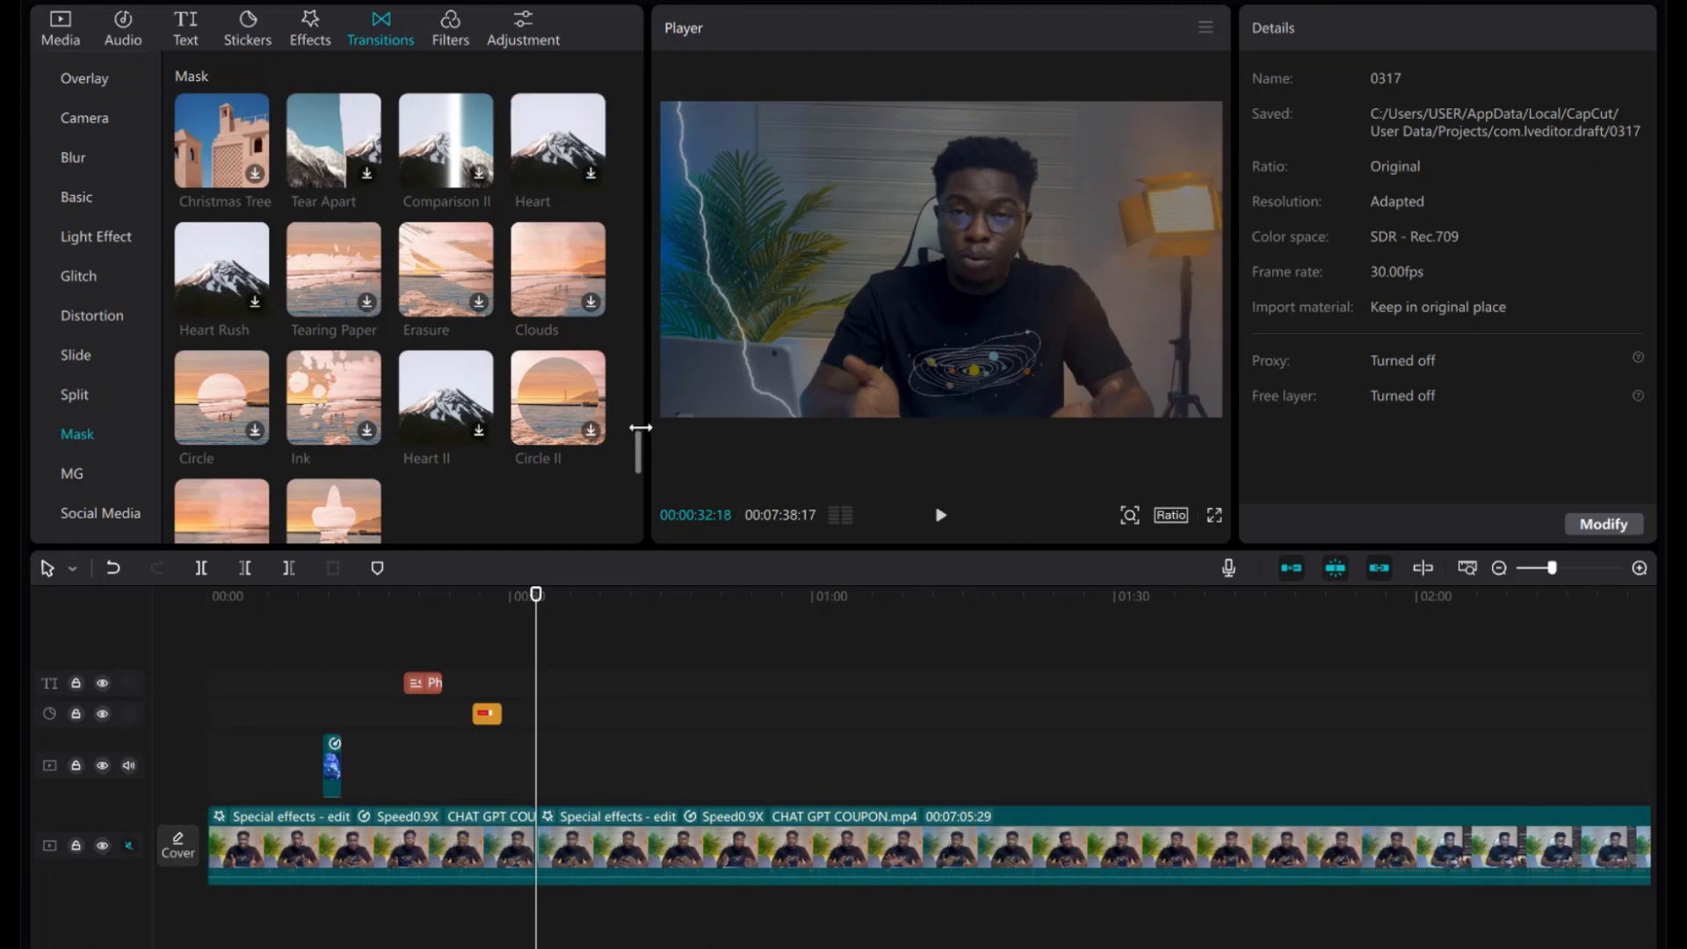
{"action": "left_click", "coordinate": [367, 176]}
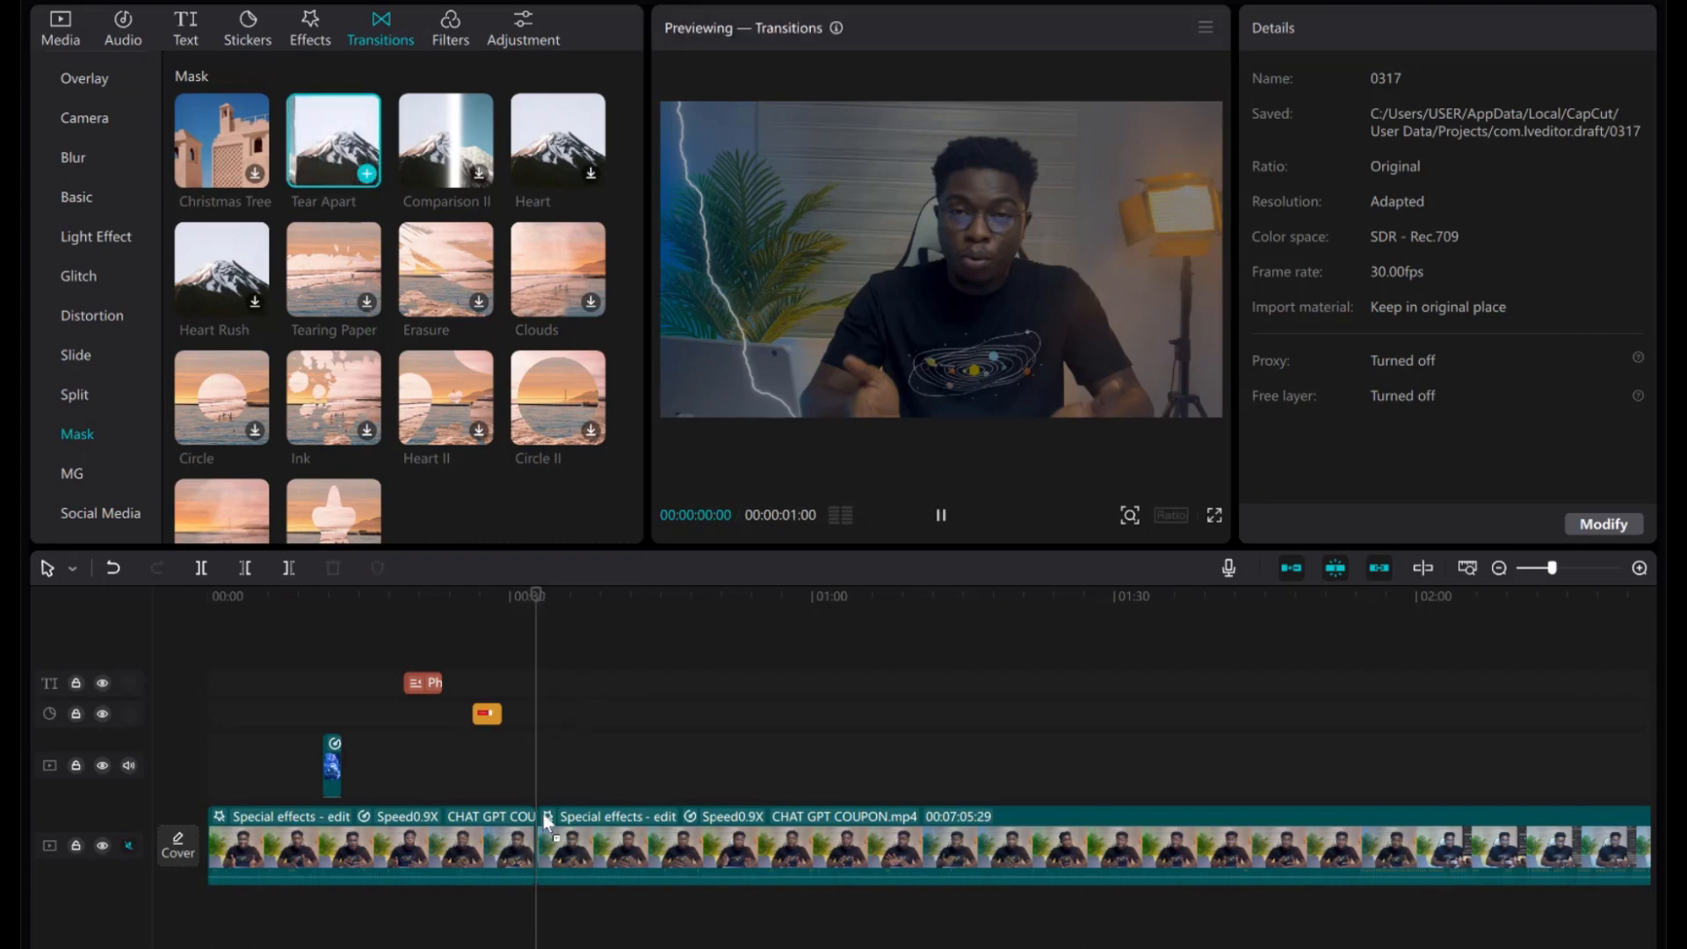
{"action": "left_click_drag", "start_coordinate": [543, 816], "coordinate": [539, 819]}
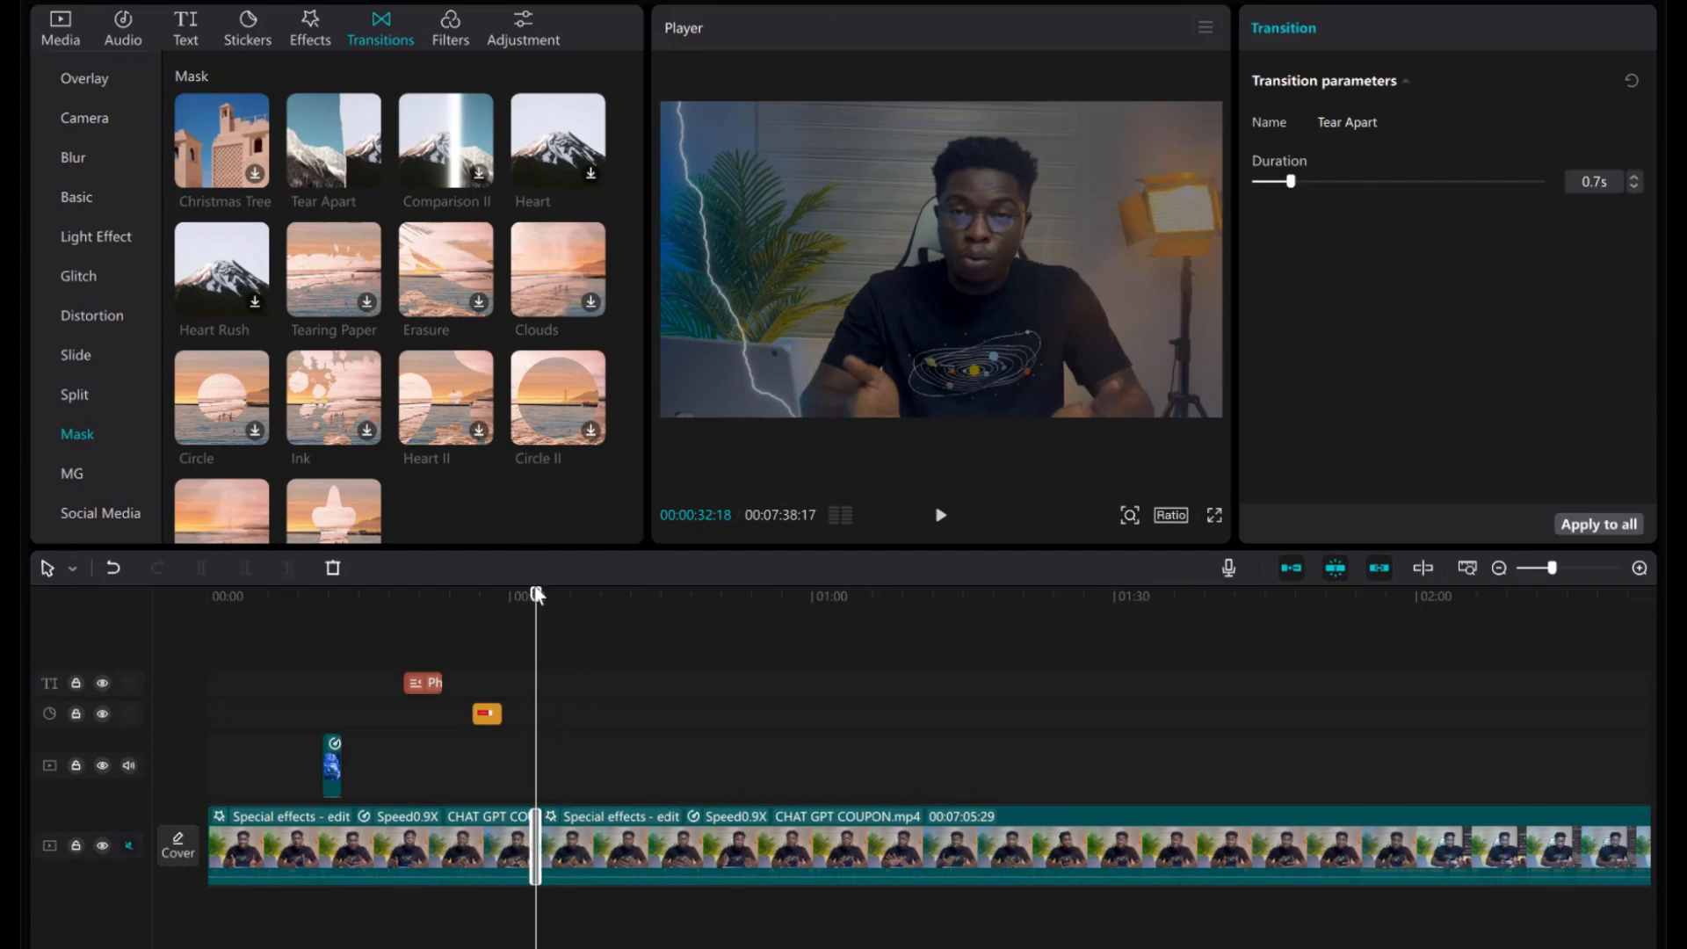
{"action": "left_click_drag", "start_coordinate": [537, 596], "coordinate": [533, 595]}
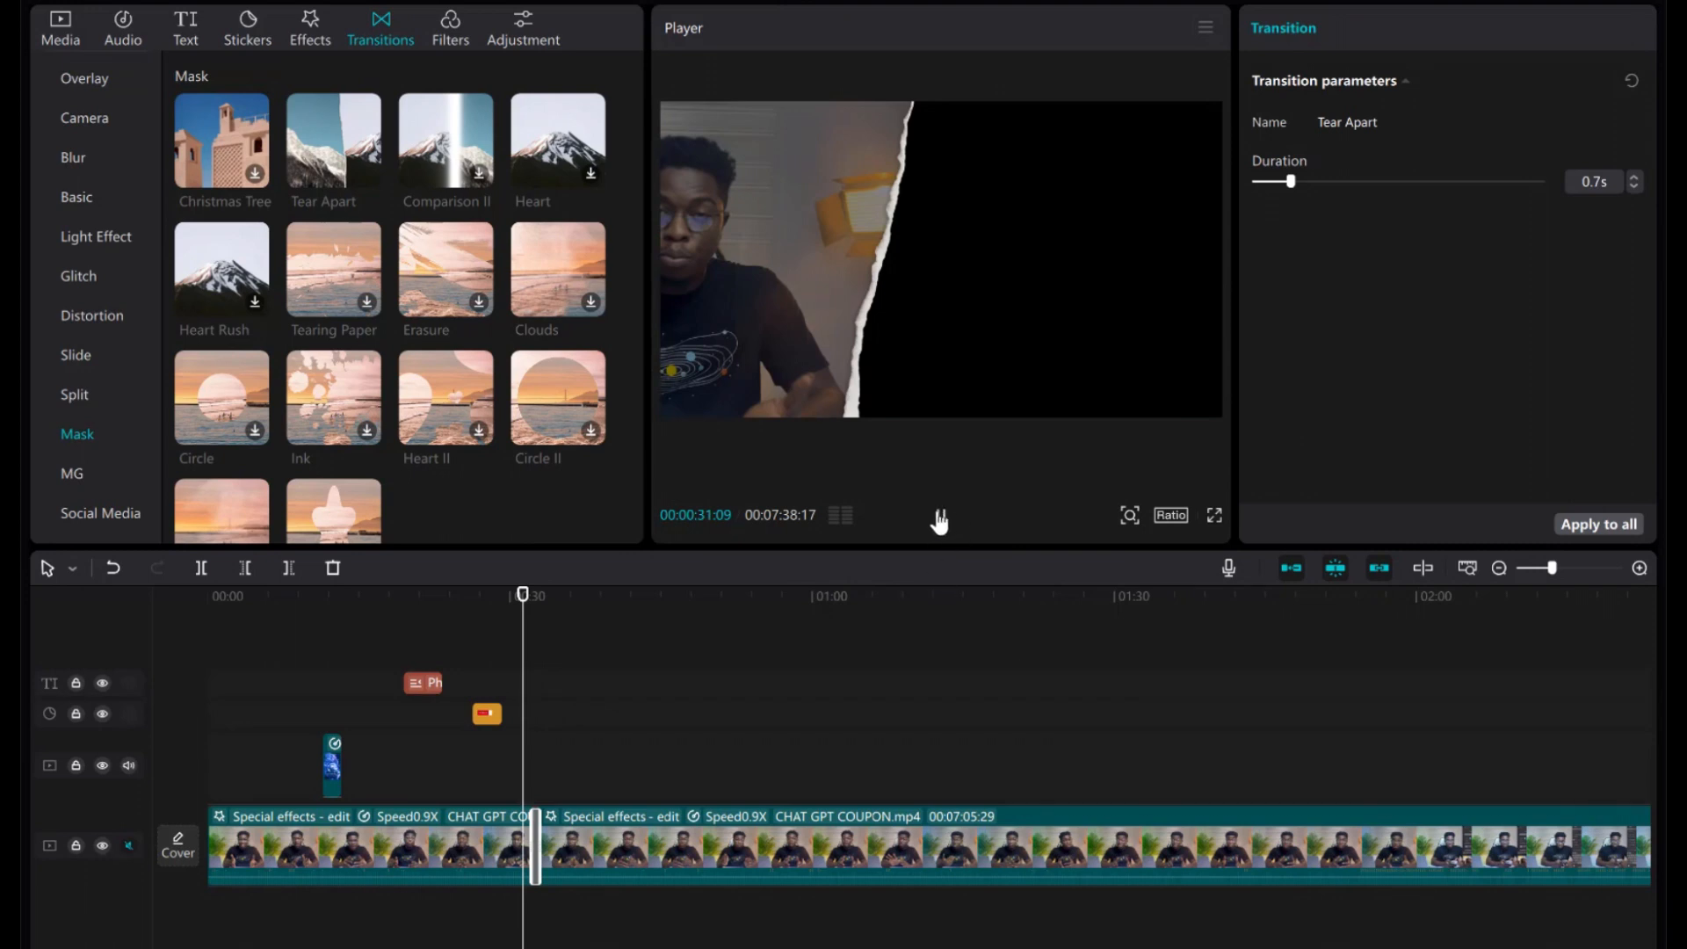
{"action": "left_click", "coordinate": [940, 514]}
{"action": "key", "text": "space"}
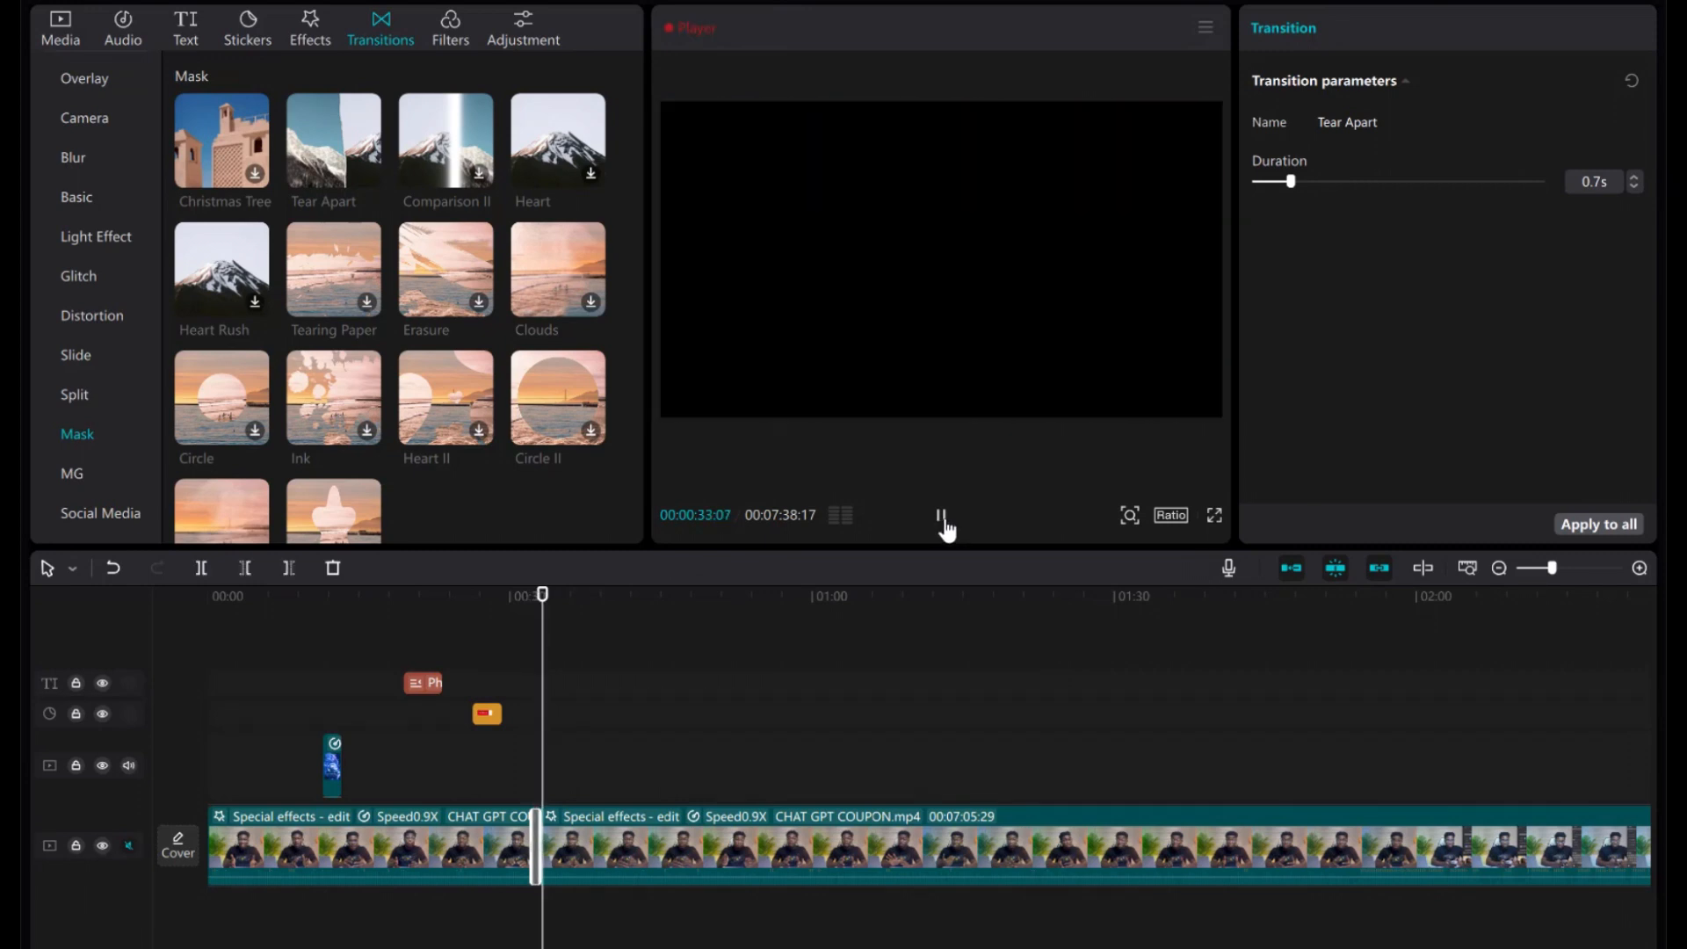
{"action": "left_click", "coordinate": [941, 518]}
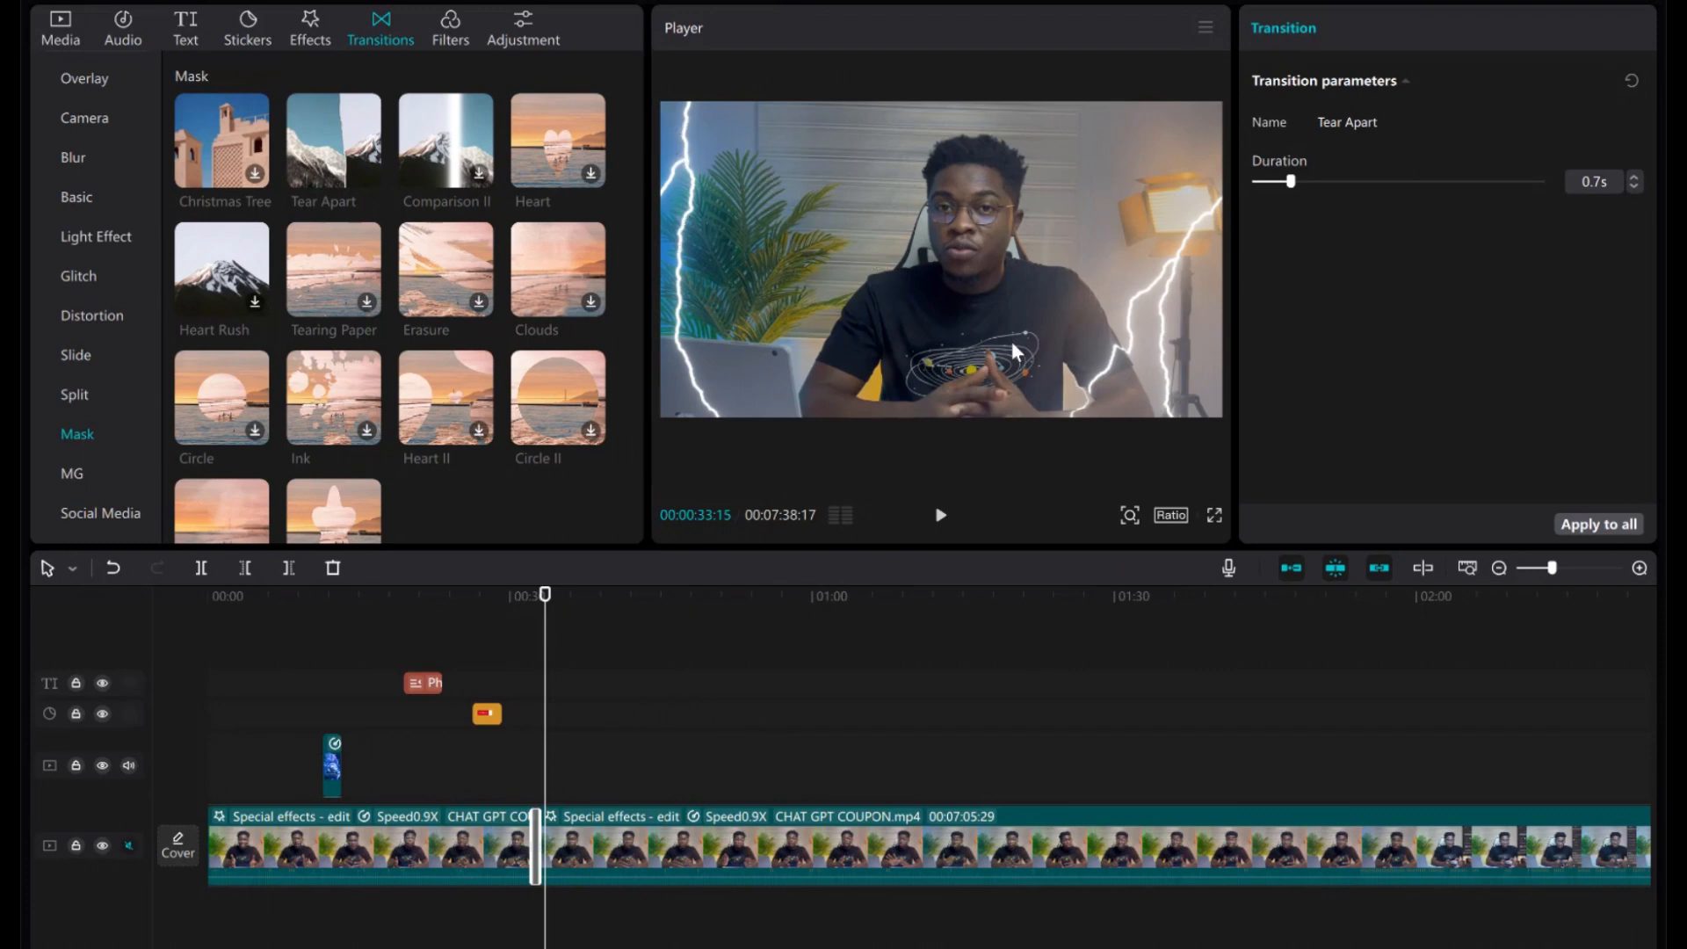
Browse the Filters, Adjustment, Text and Music libraries, scrolling down the Music list.
{"action": "left_click", "coordinate": [450, 29]}
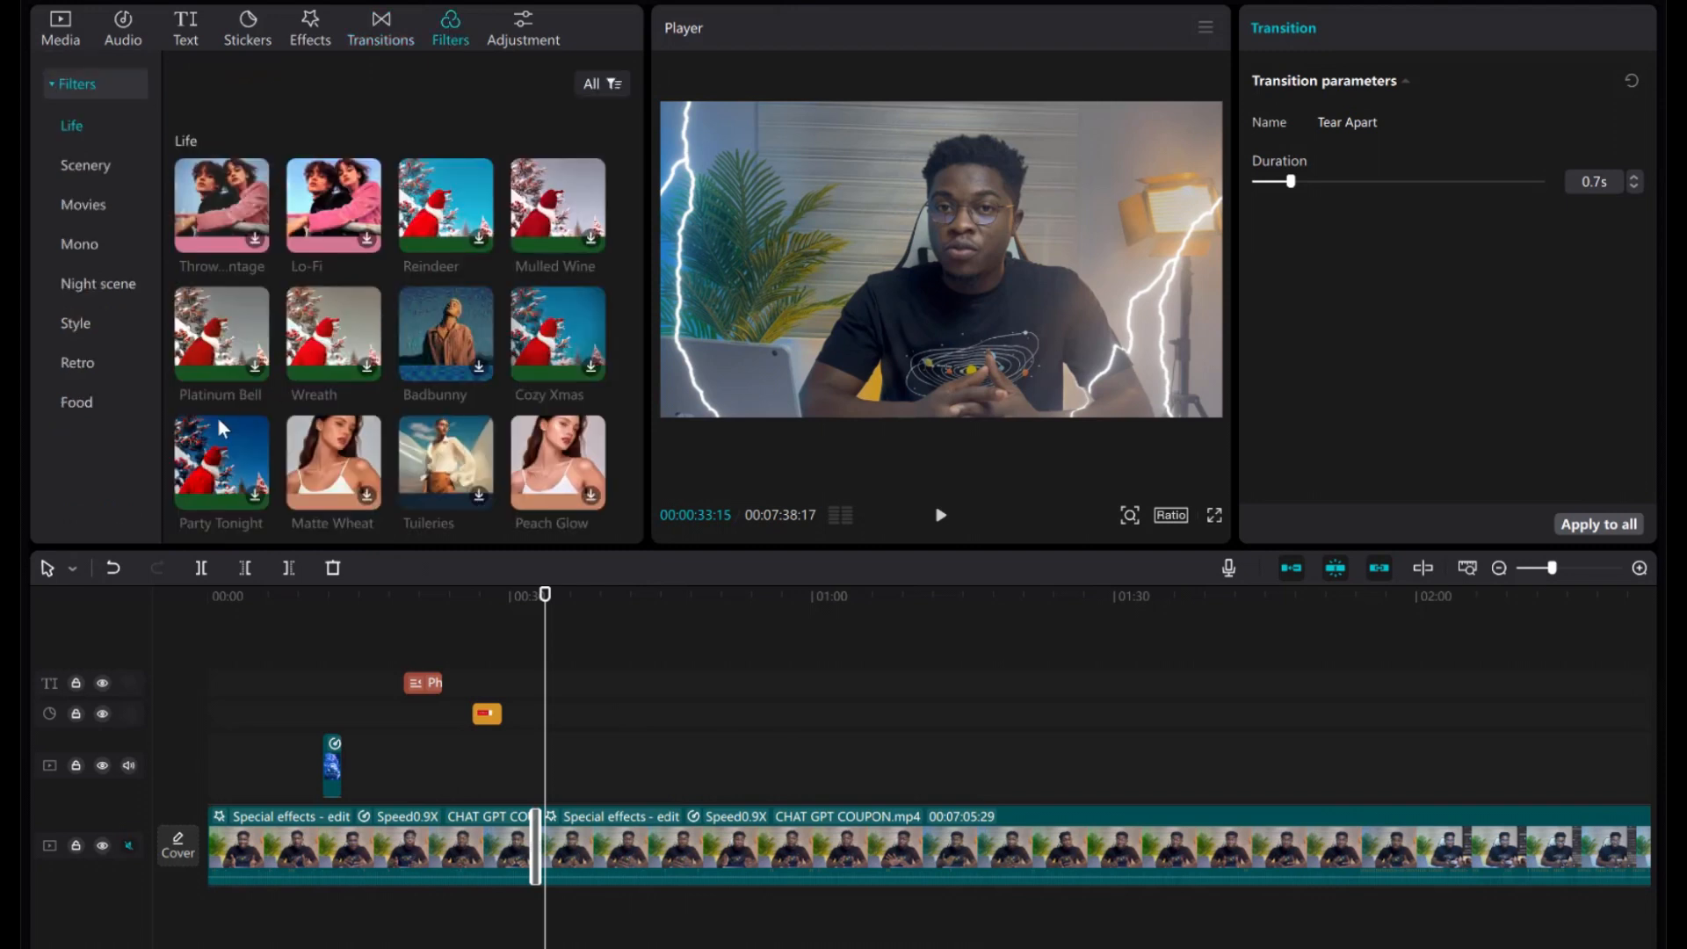
{"action": "left_click", "coordinate": [518, 35]}
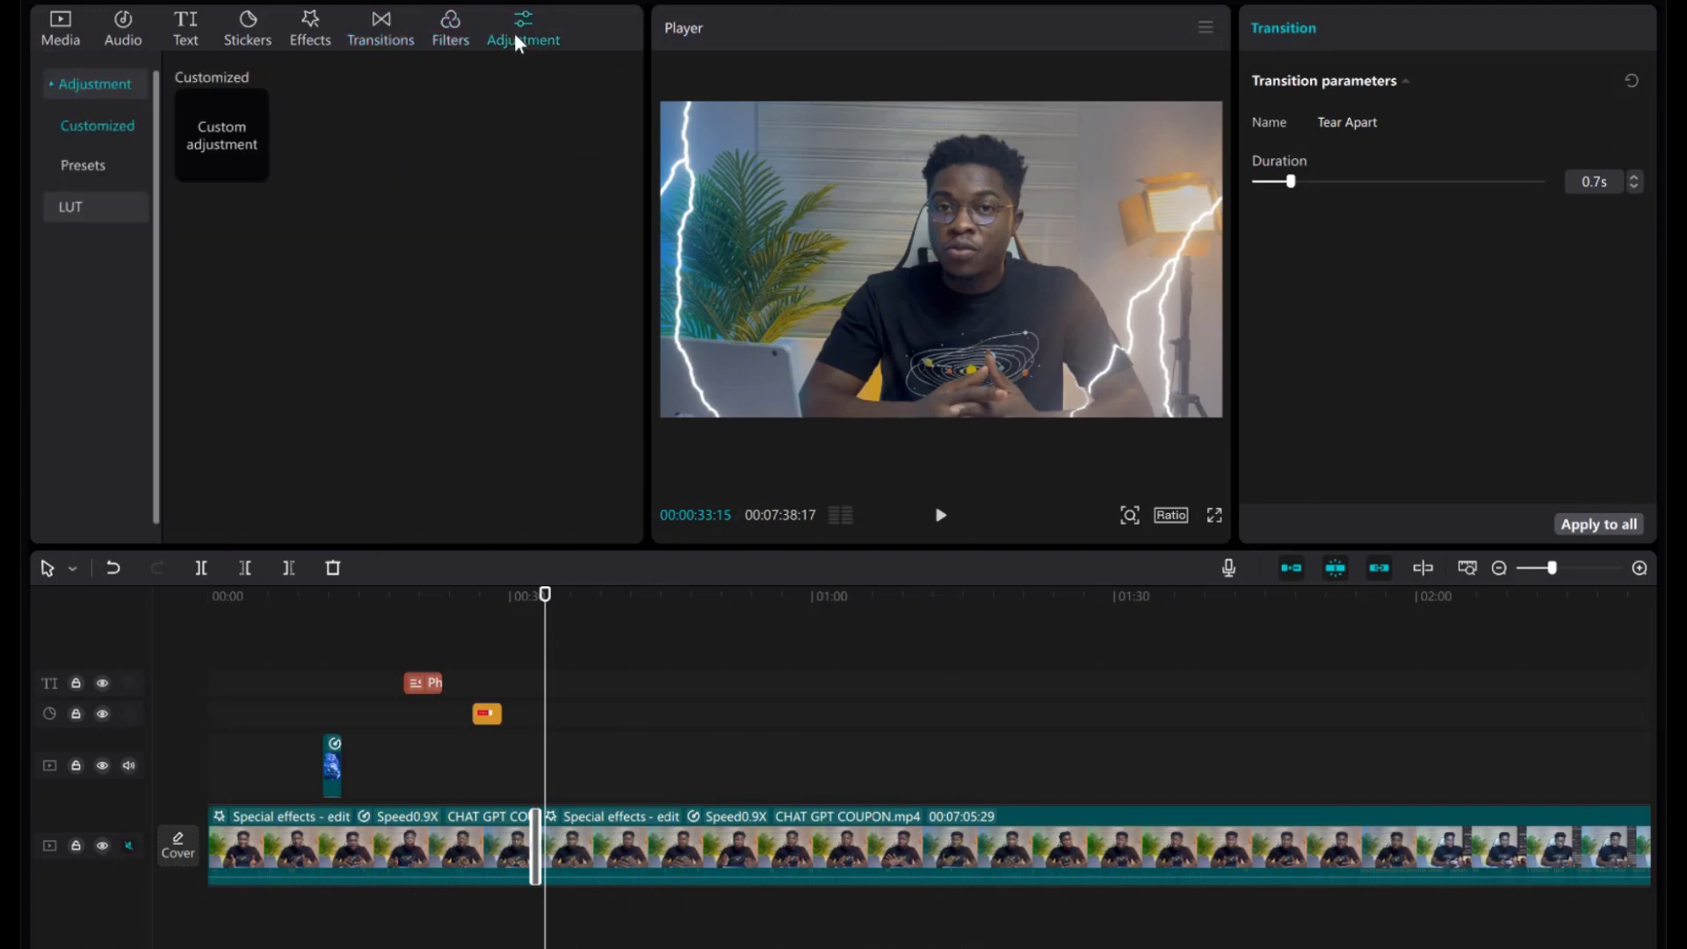
{"action": "left_click", "coordinate": [195, 21]}
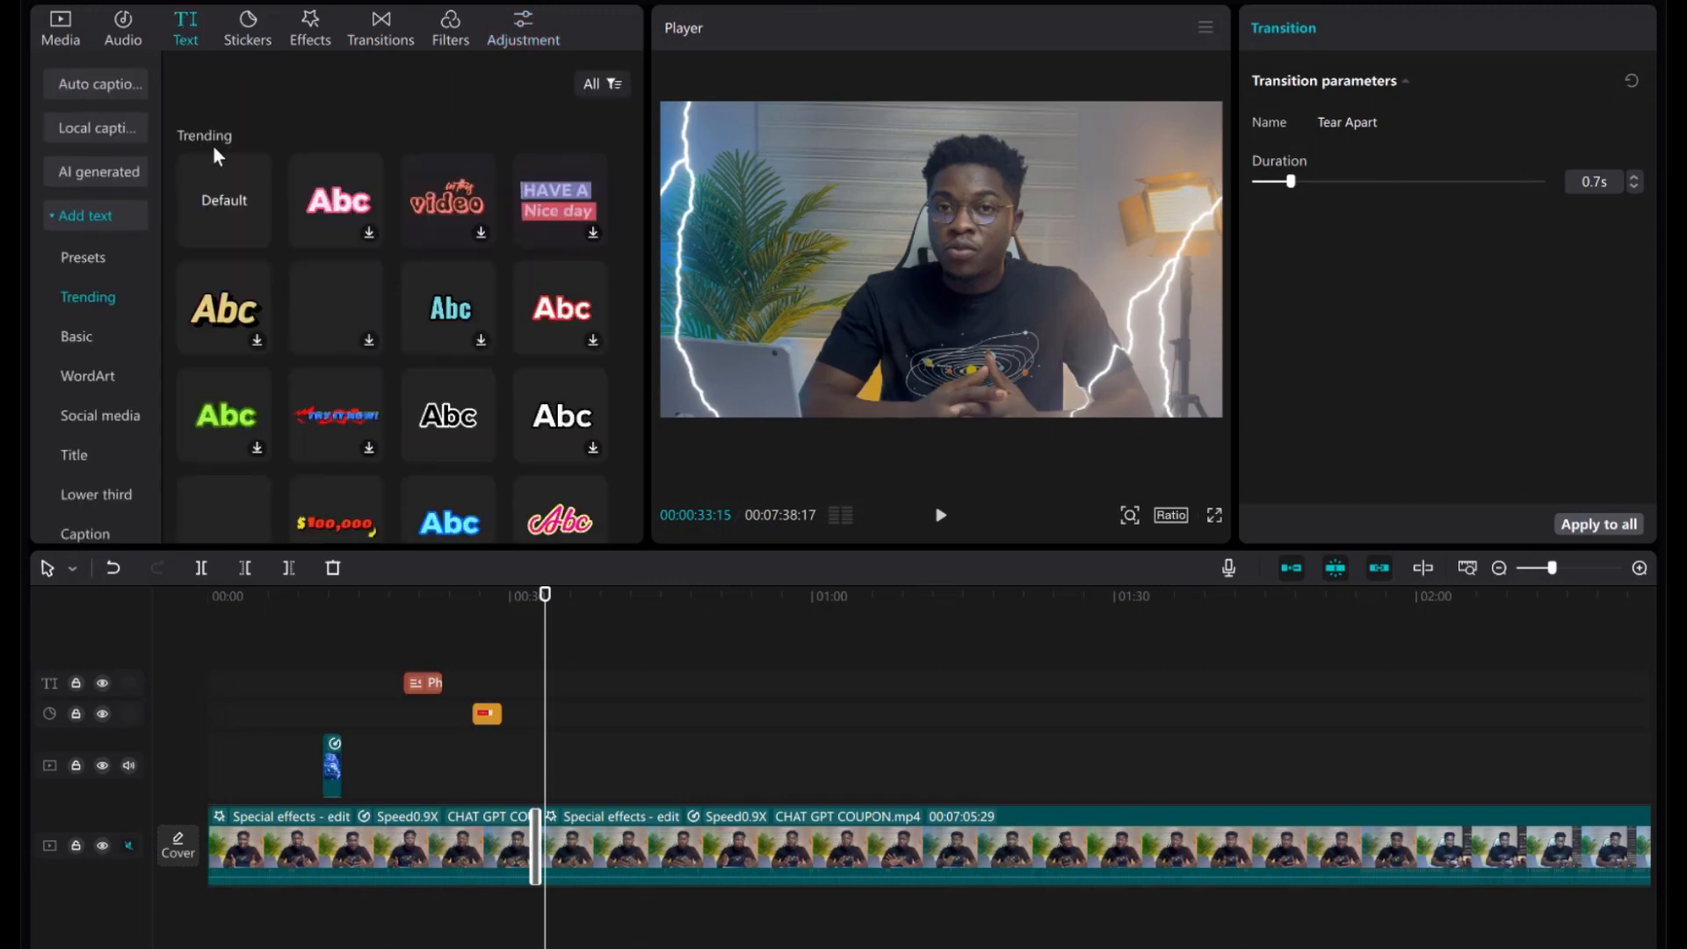
{"action": "left_click", "coordinate": [124, 31]}
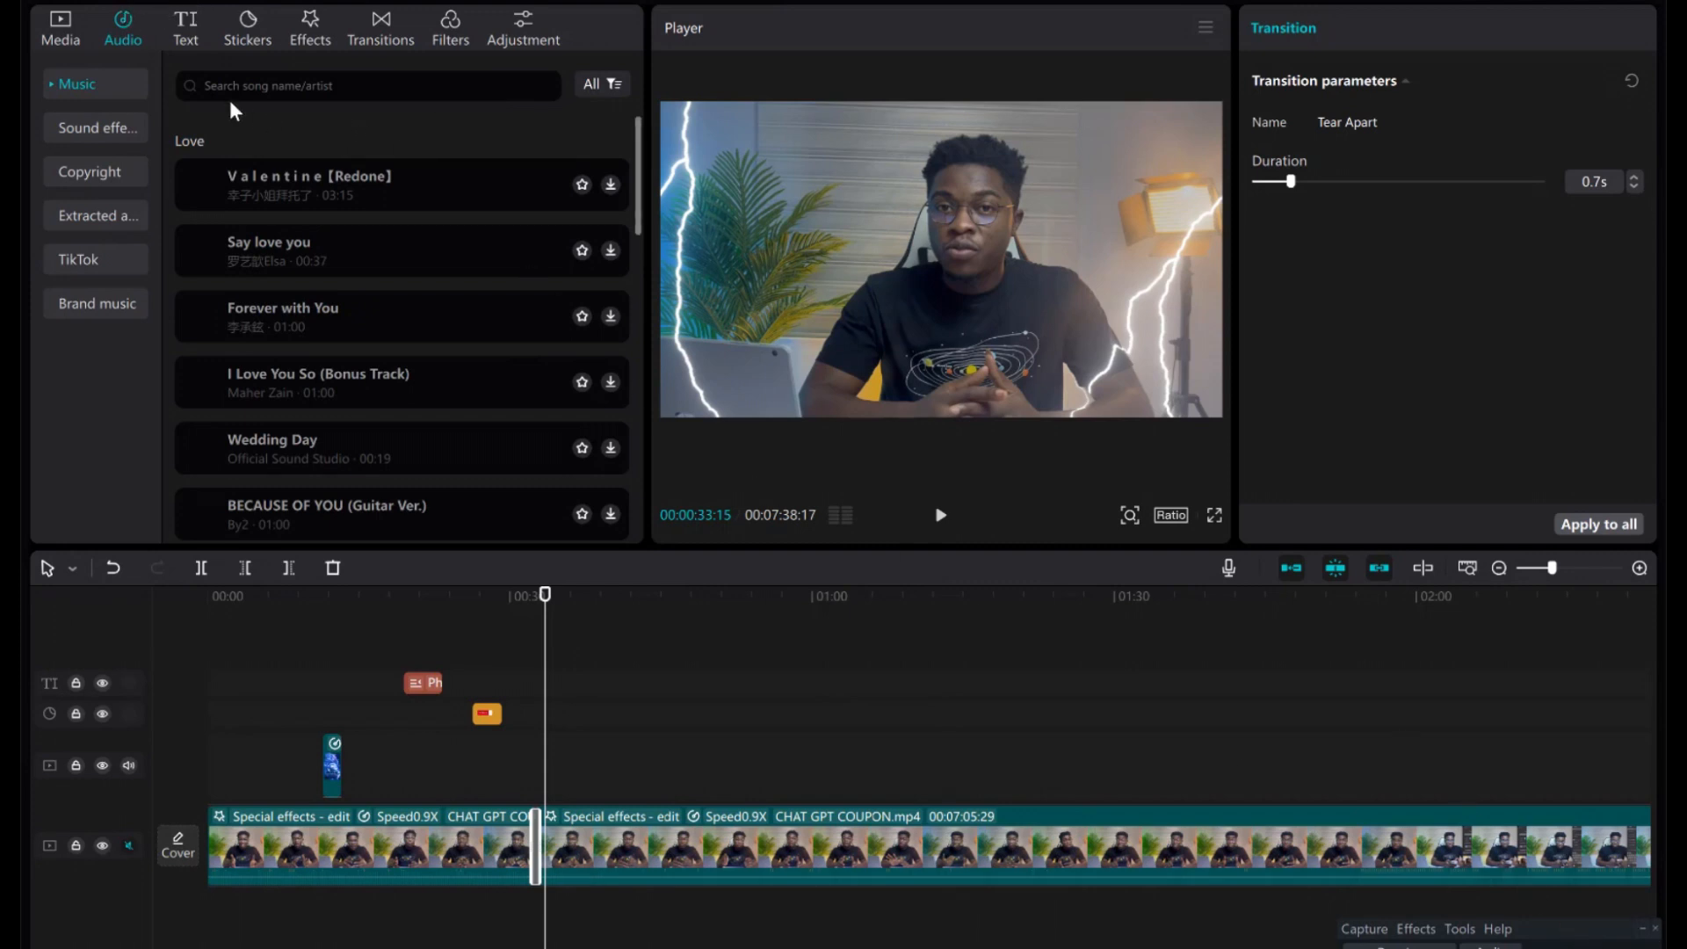
{"action": "scroll", "coordinate": [490, 376], "scroll_direction": "down", "scroll_amount": 10}
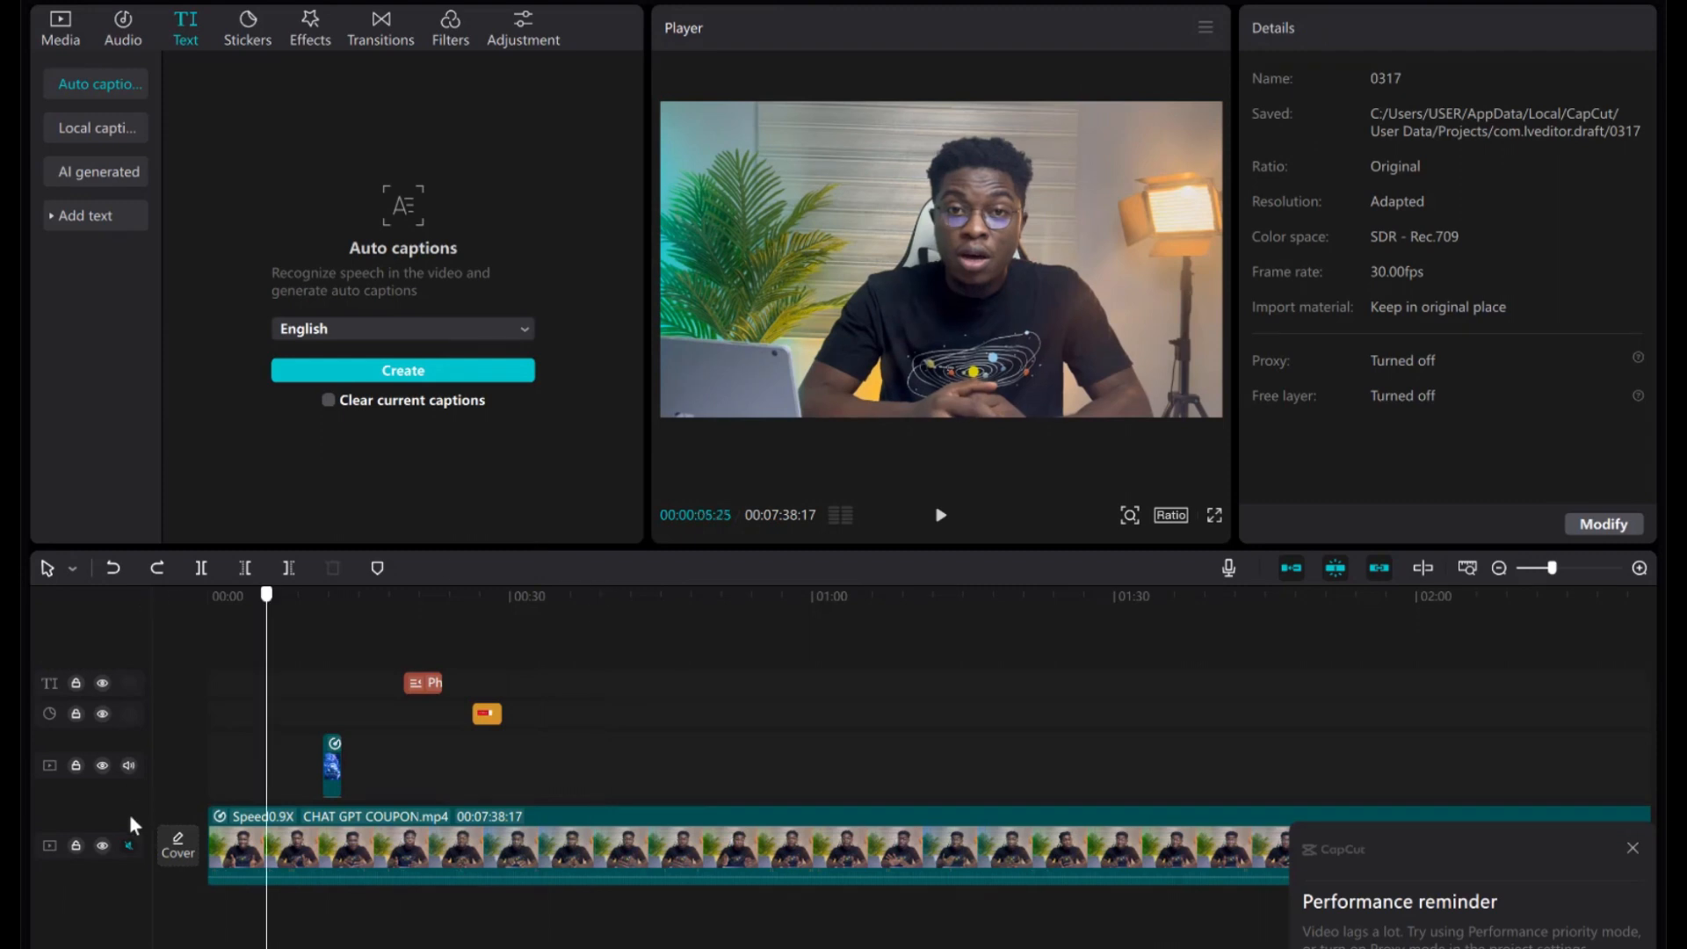
Return the playhead to the start and unmute the main video track's audio.
{"action": "left_click", "coordinate": [130, 817]}
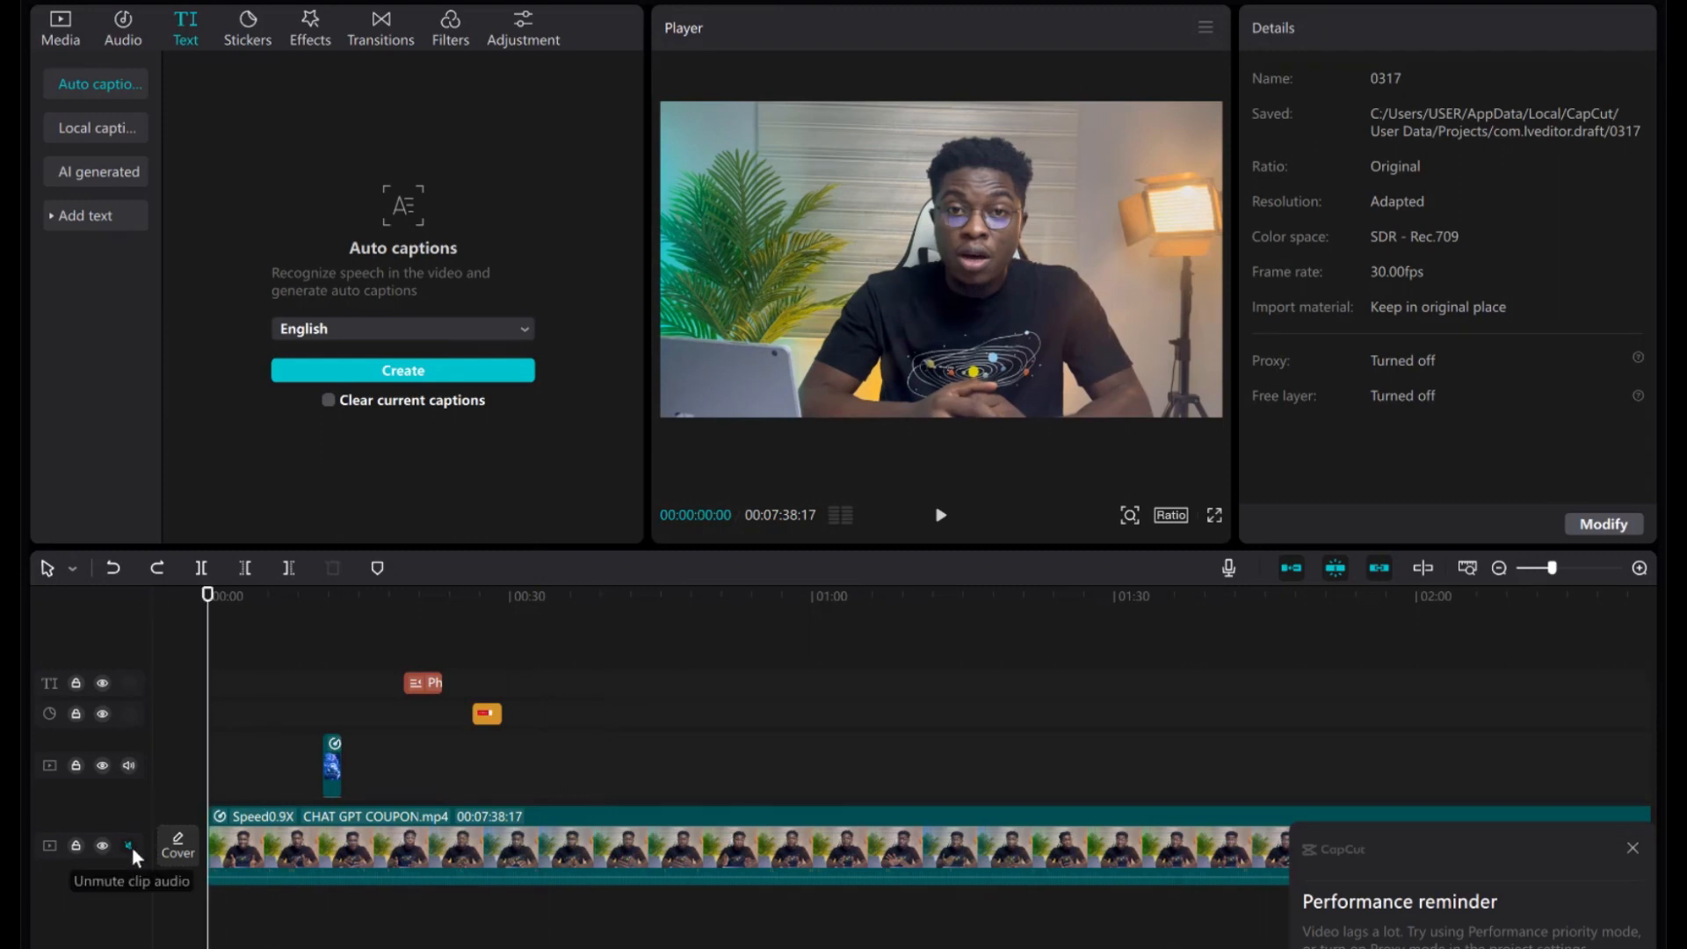
{"action": "left_click", "coordinate": [132, 847]}
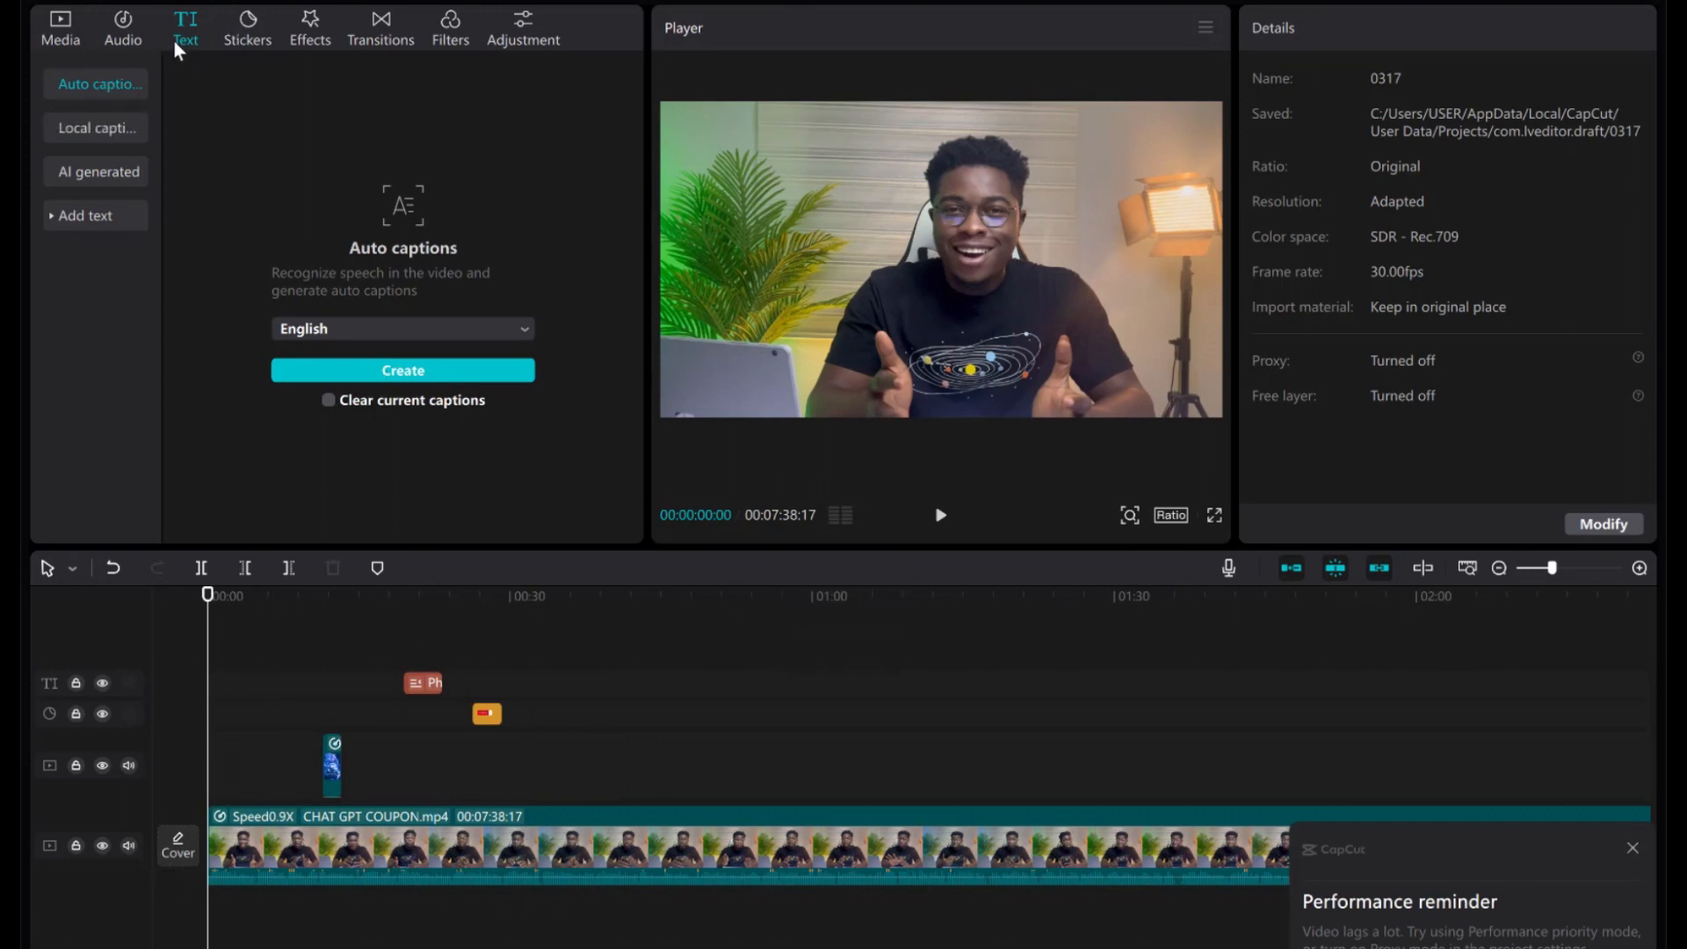
{"action": "left_click", "coordinate": [135, 35]}
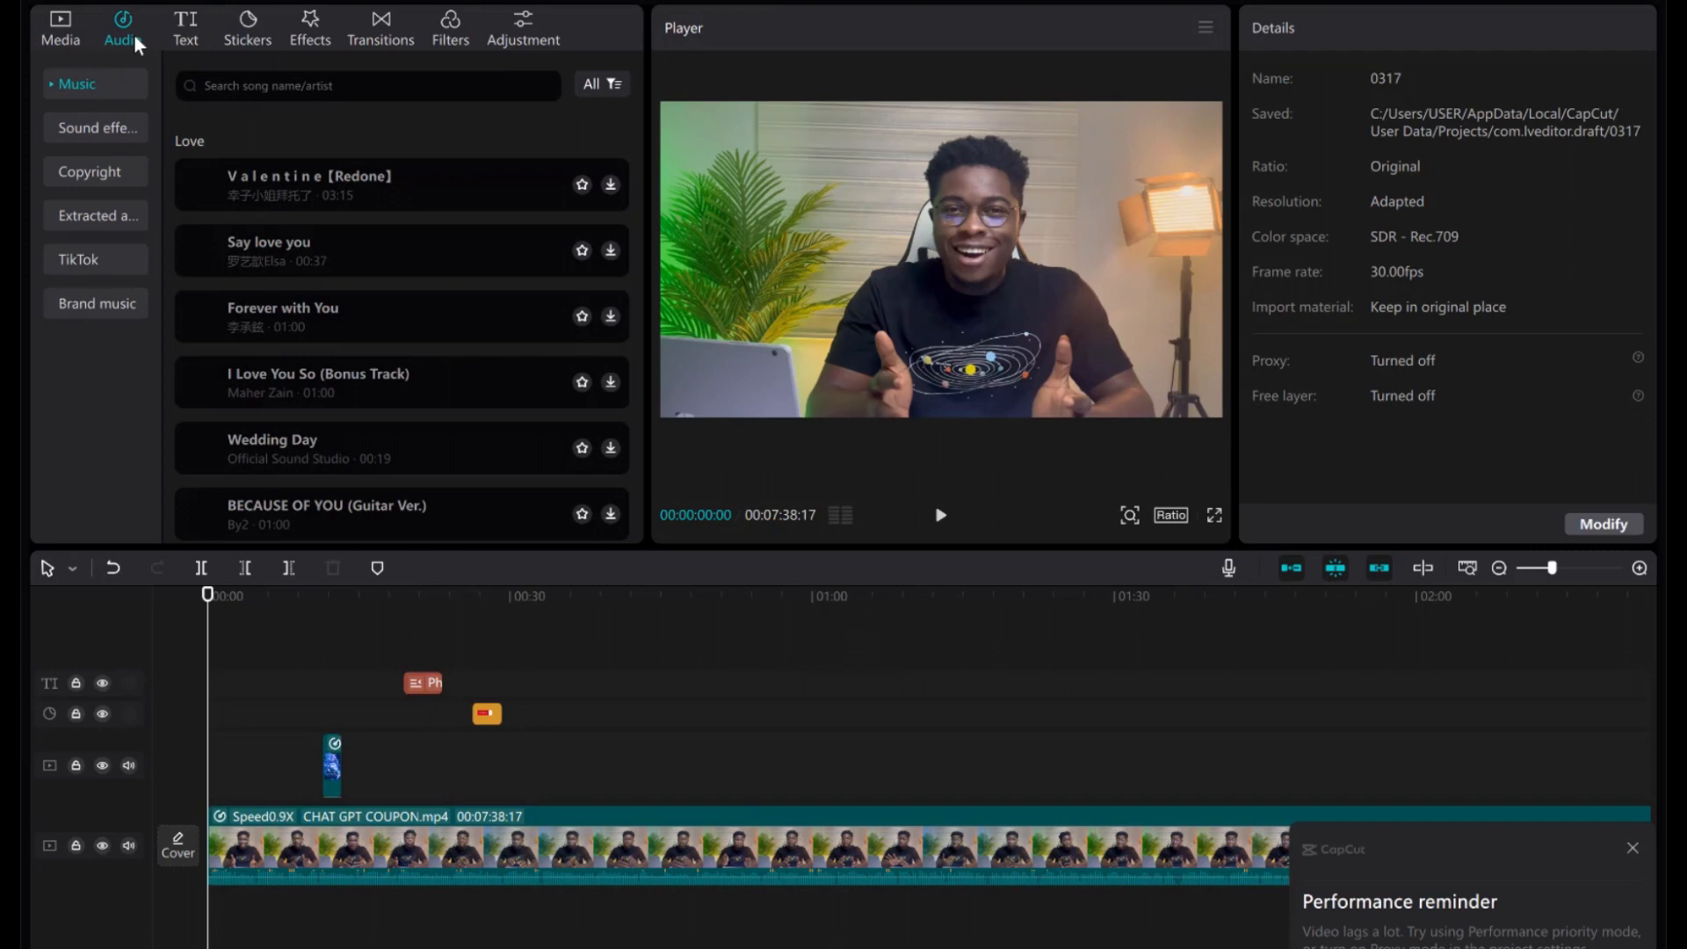
Start English auto captions, dismiss the performance reminder, and go back to the Music library.
{"action": "left_click", "coordinate": [180, 33]}
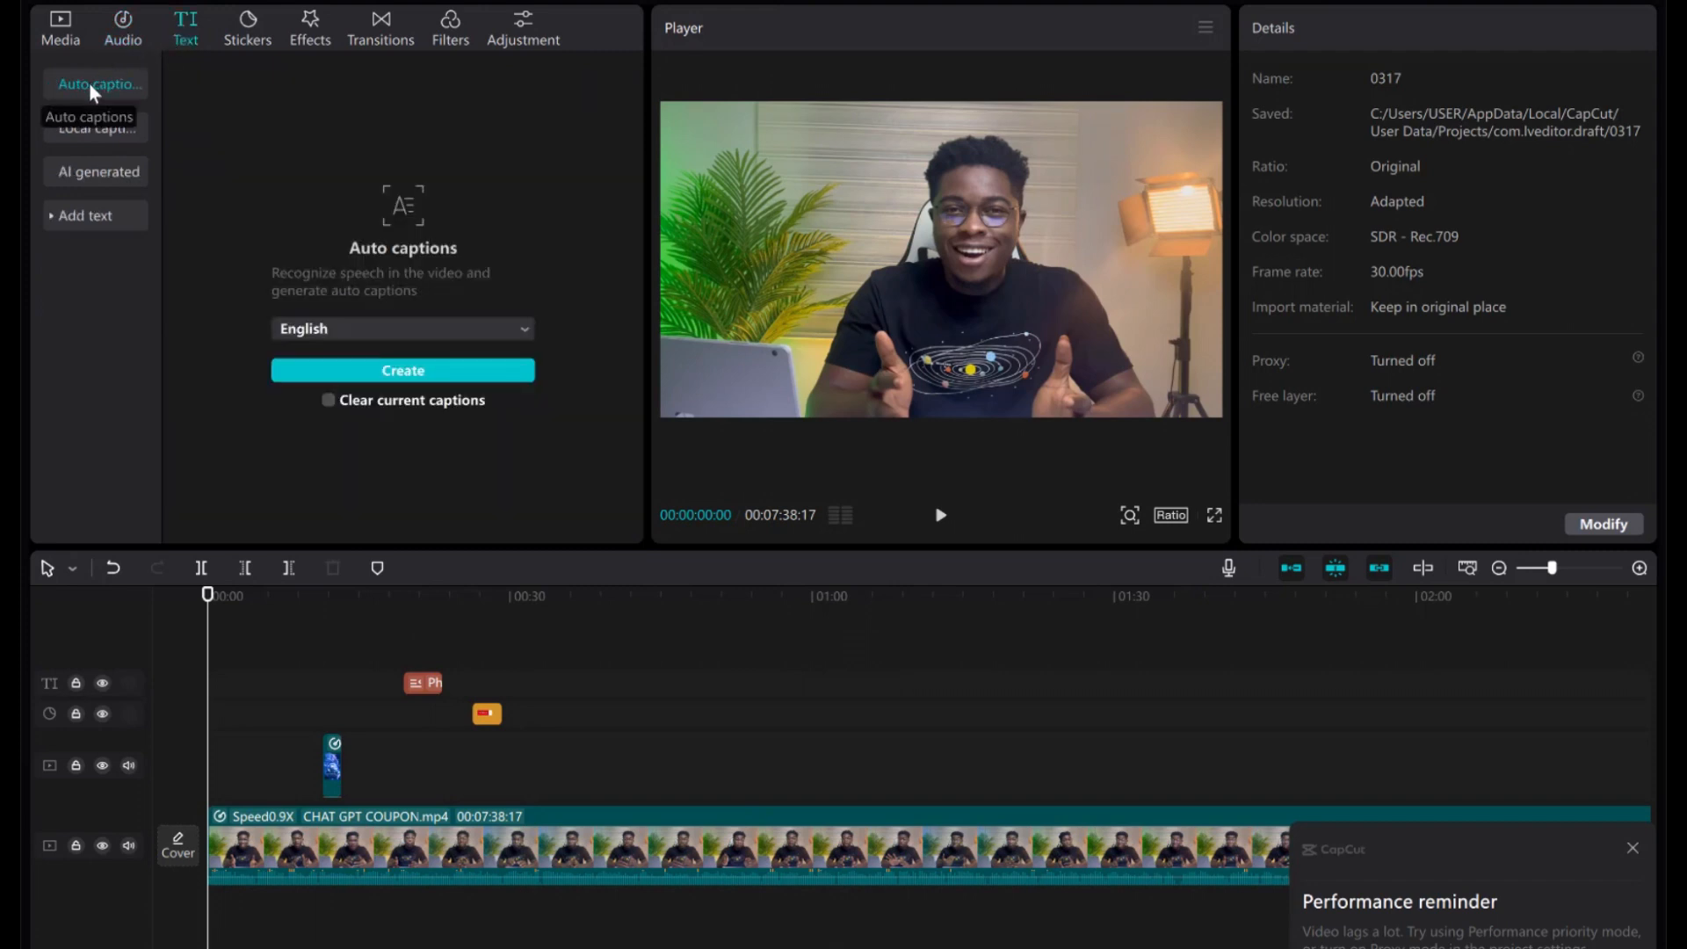
{"action": "left_click", "coordinate": [467, 327]}
{"action": "left_click", "coordinate": [468, 327]}
{"action": "left_click", "coordinate": [393, 371]}
{"action": "left_click", "coordinate": [1634, 848]}
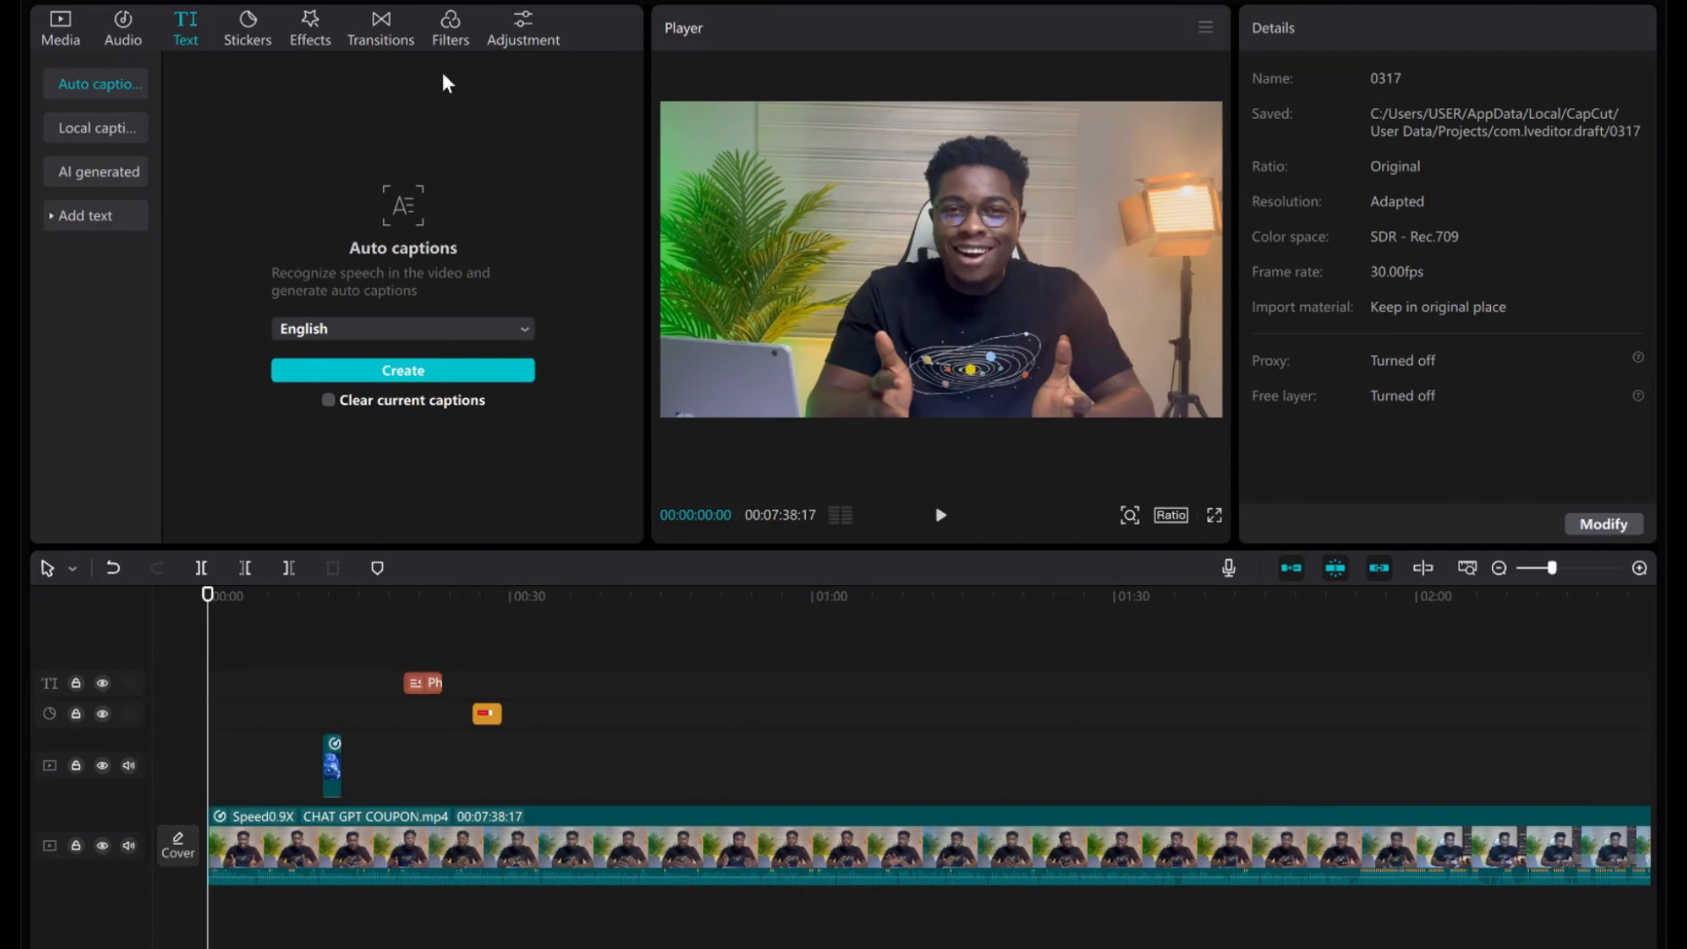
{"action": "left_click", "coordinate": [123, 19]}
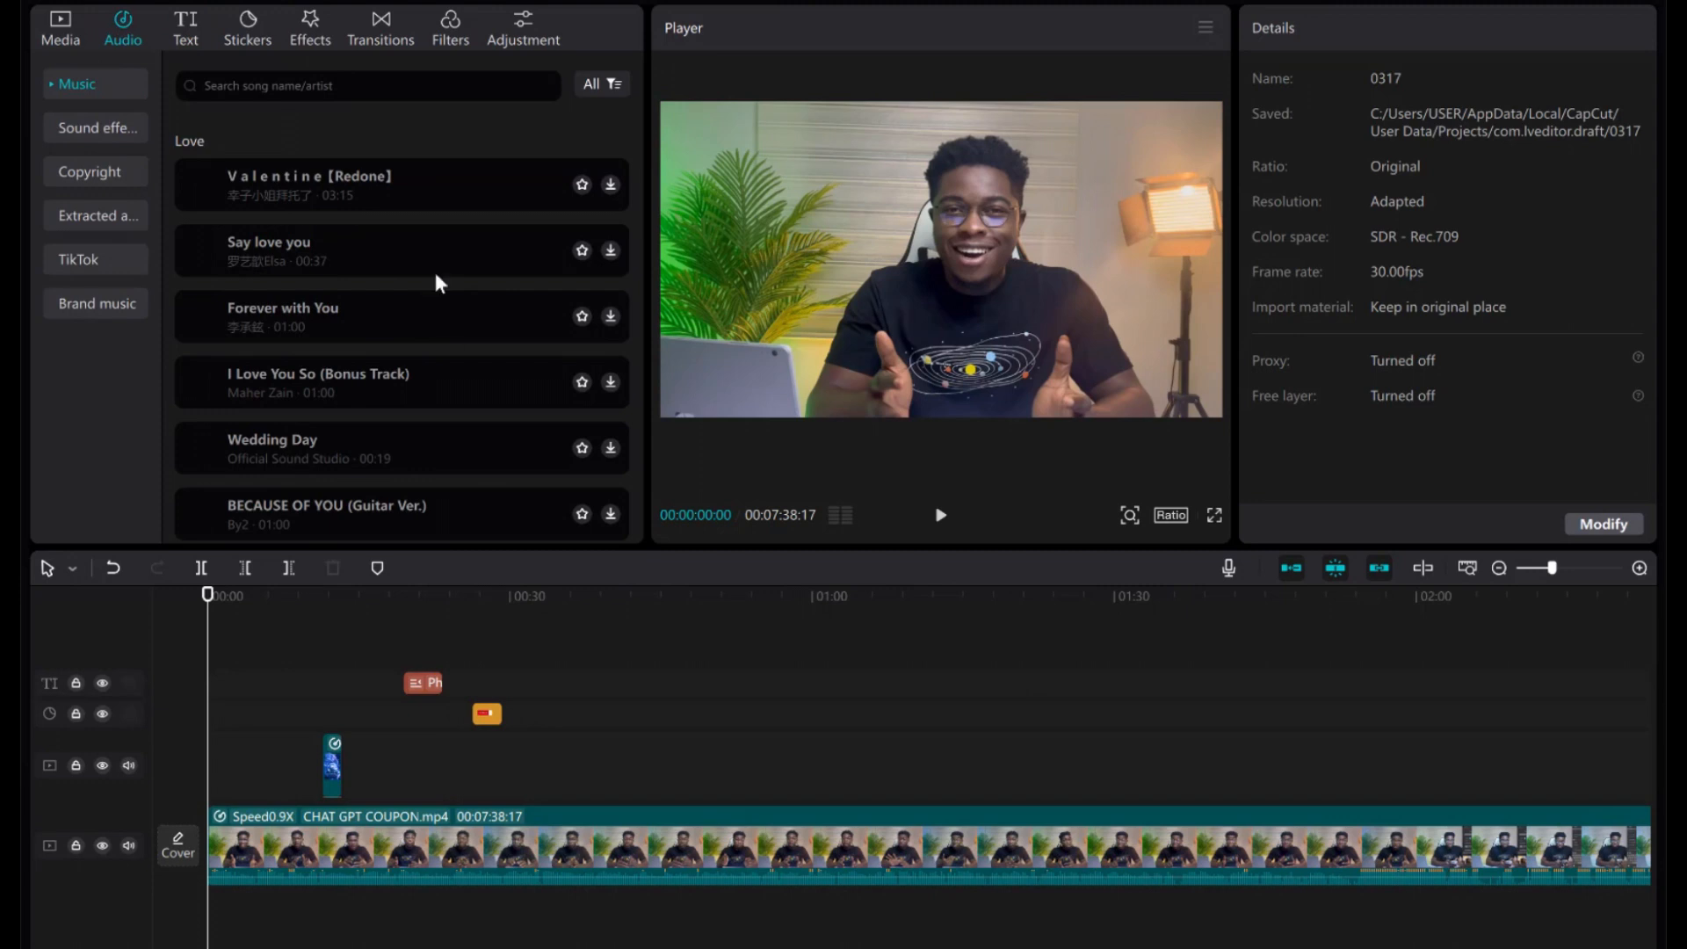
Find 'I Love You So (Bonus Track)' in the Music list and download it for preview.
{"action": "scroll", "coordinate": [323, 376], "scroll_direction": "down", "scroll_amount": 5}
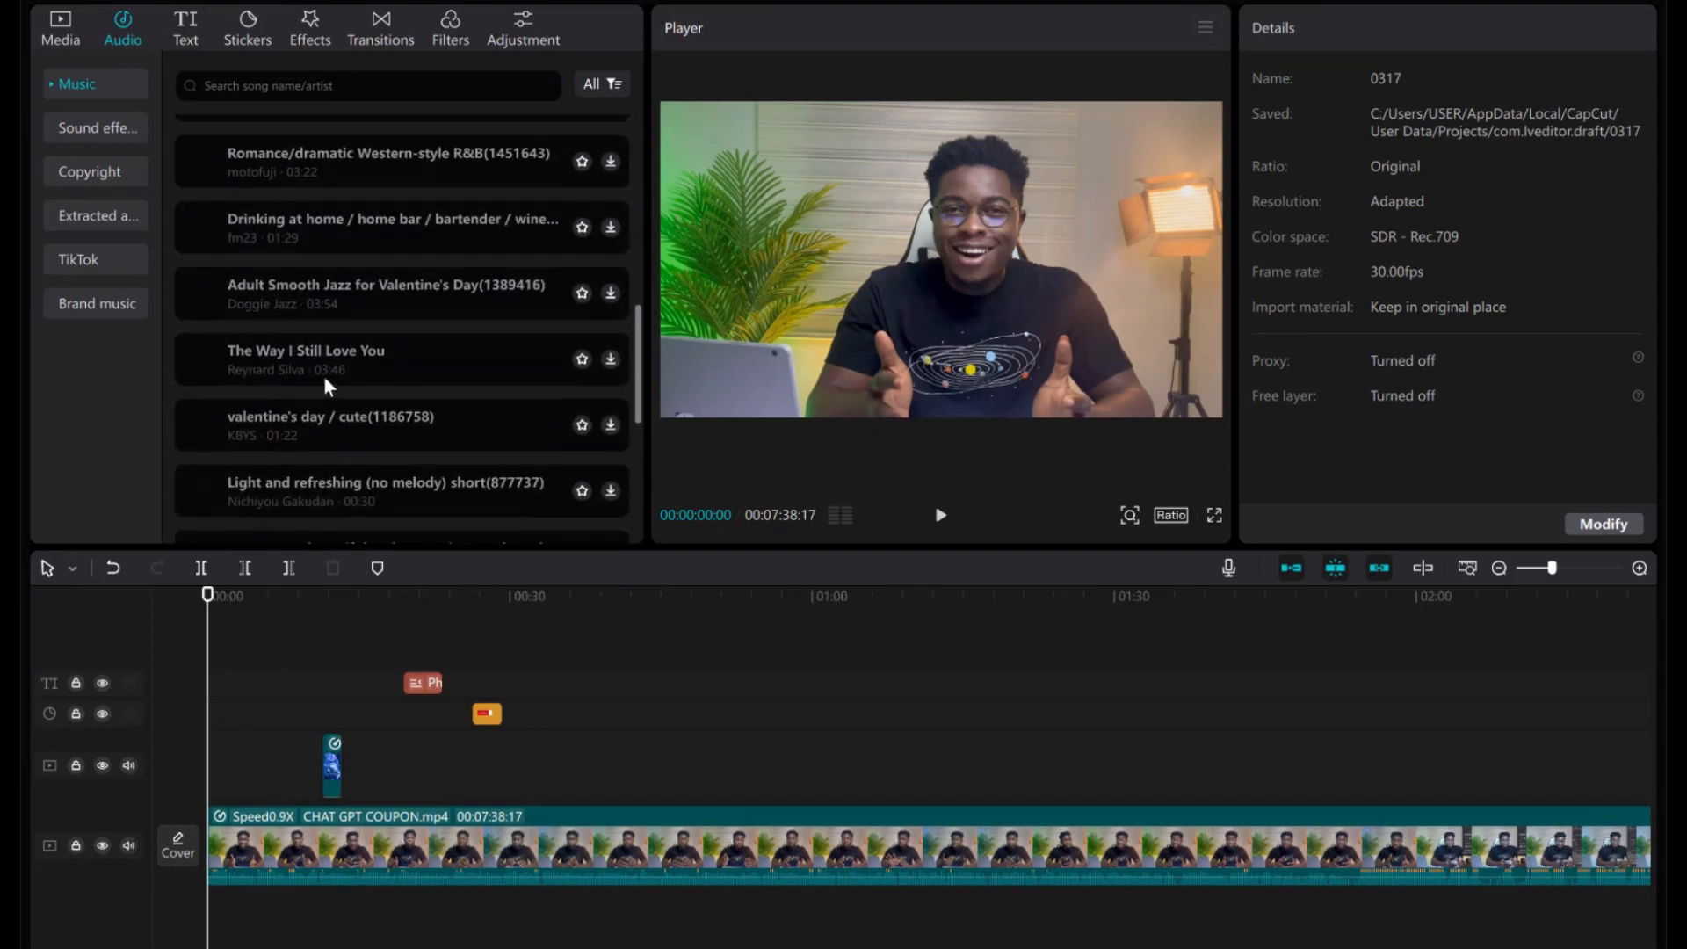
{"action": "scroll", "coordinate": [324, 376], "scroll_direction": "up", "scroll_amount": 5}
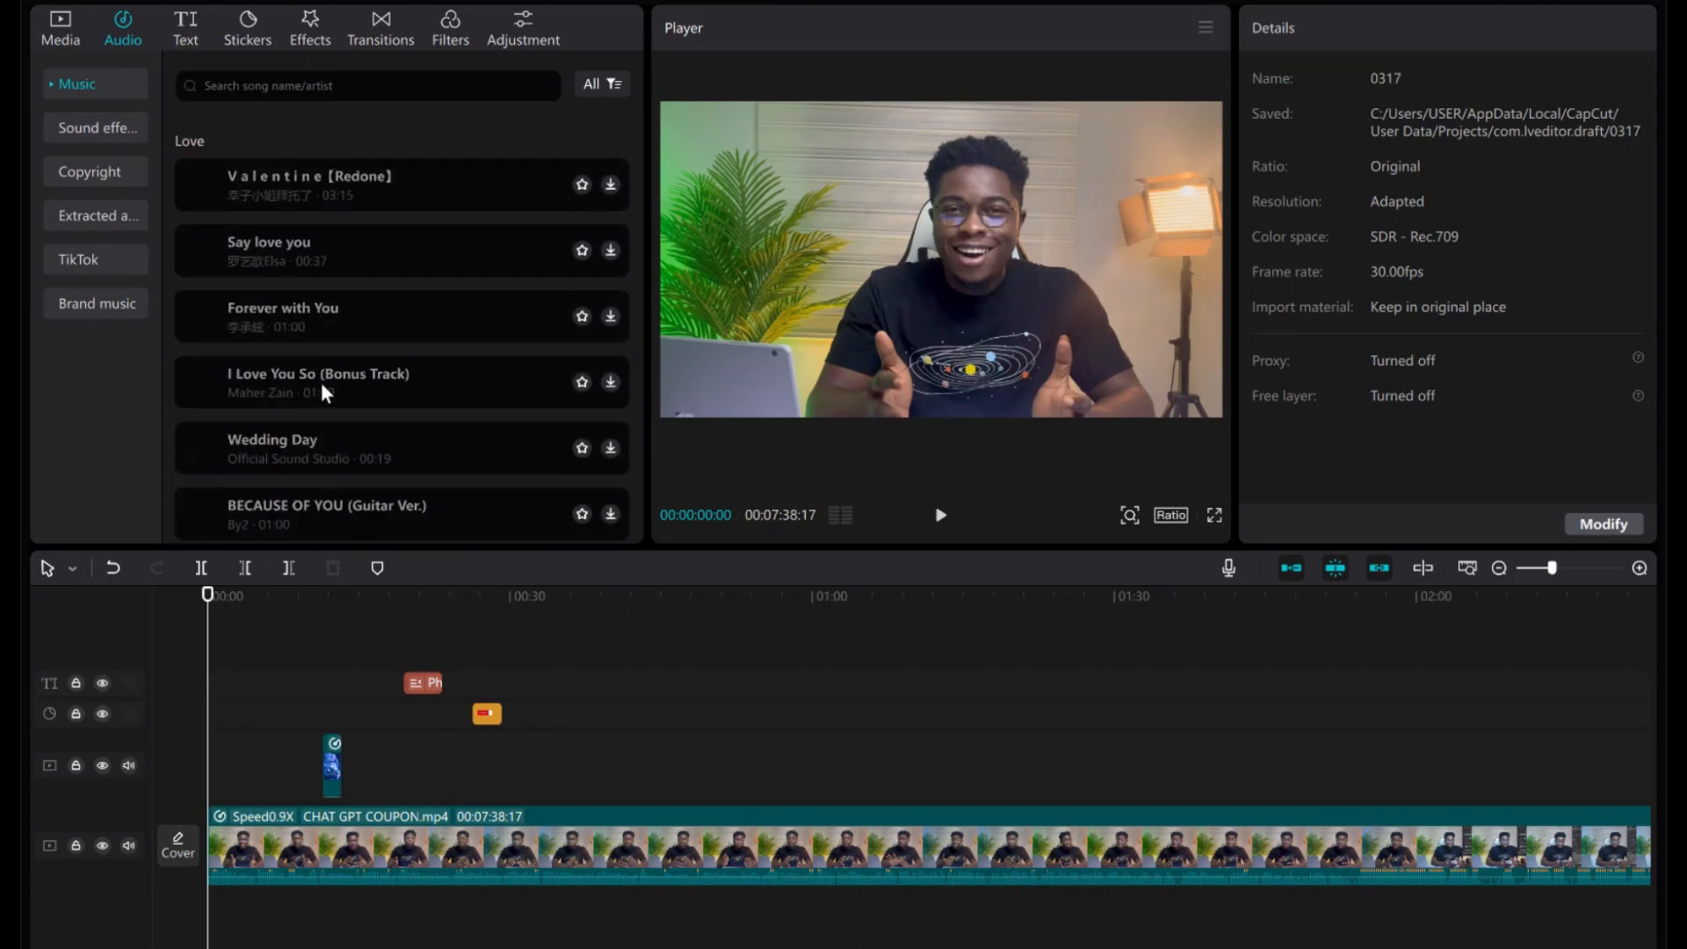
{"action": "left_click", "coordinate": [321, 386]}
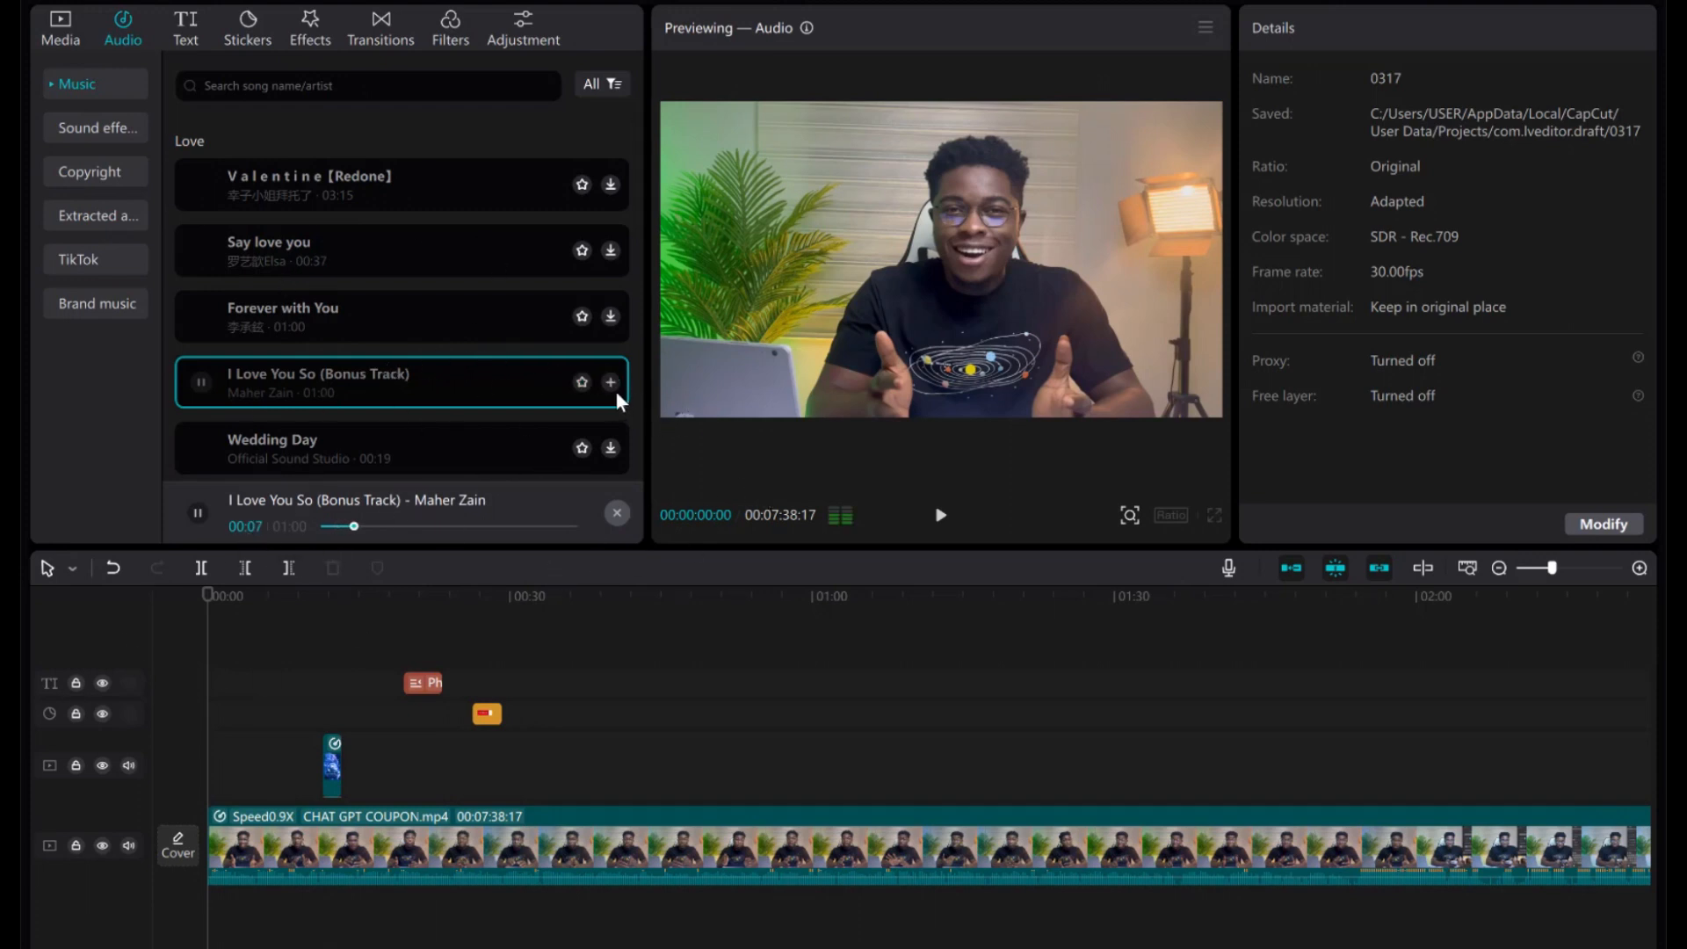
Place I Love You So (Bonus Track) on the timeline beneath the video and play it back.
{"action": "left_click", "coordinate": [451, 406]}
{"action": "left_click_drag", "start_coordinate": [464, 388], "coordinate": [143, 643]}
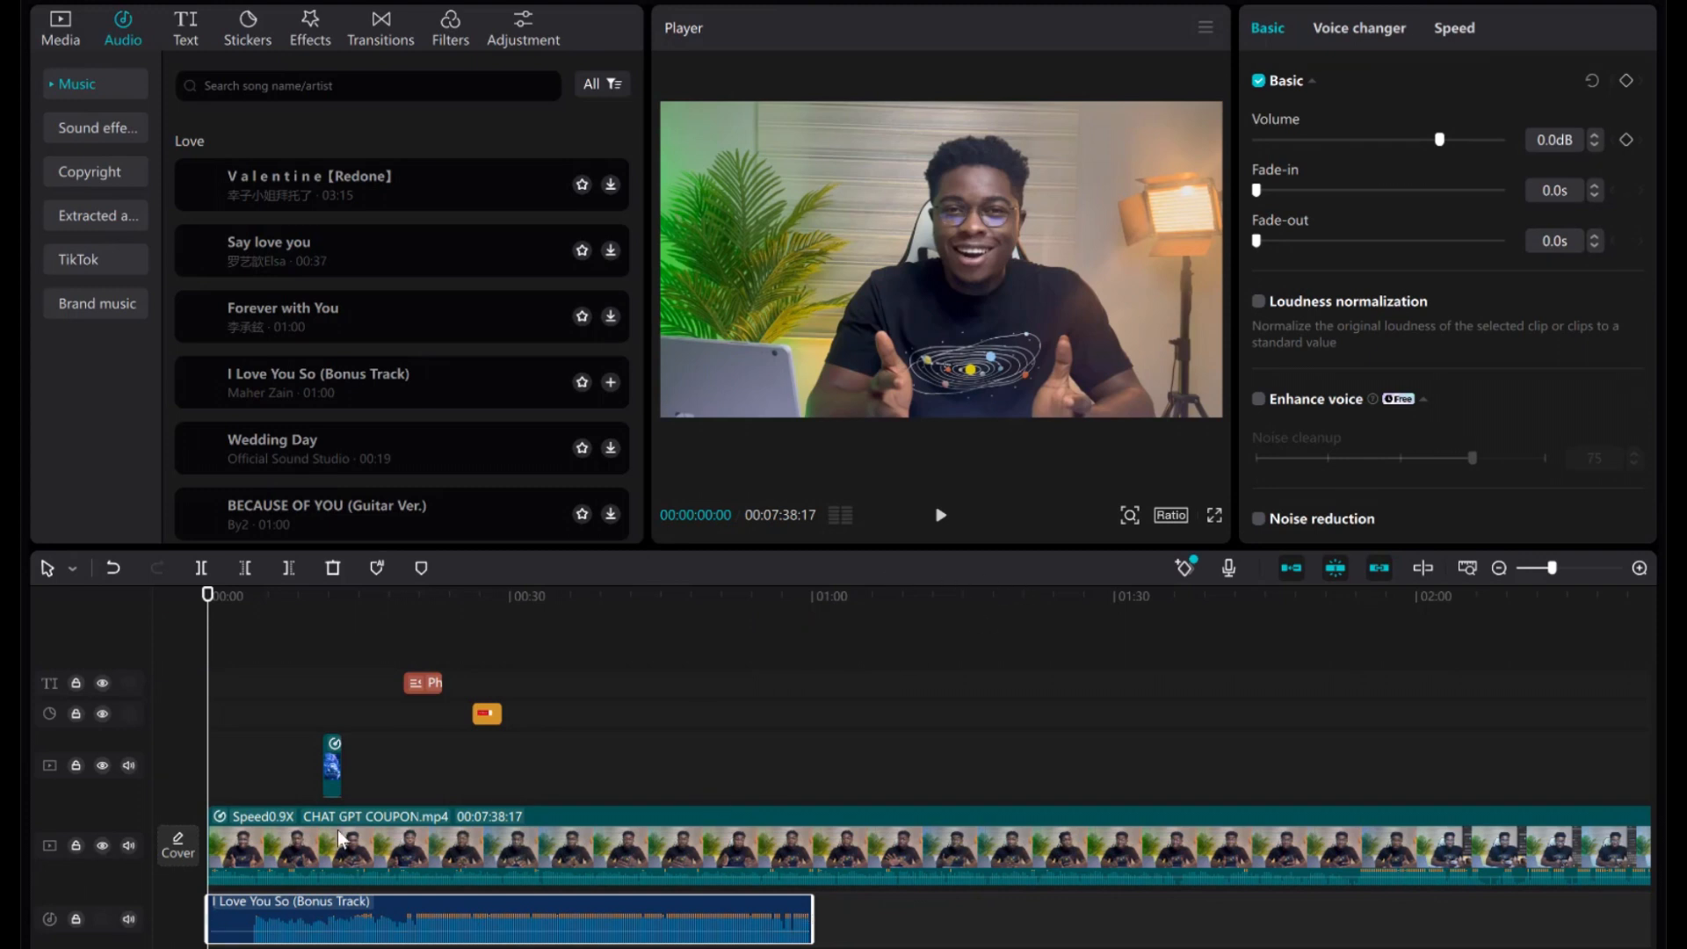
{"action": "left_click", "coordinate": [941, 518]}
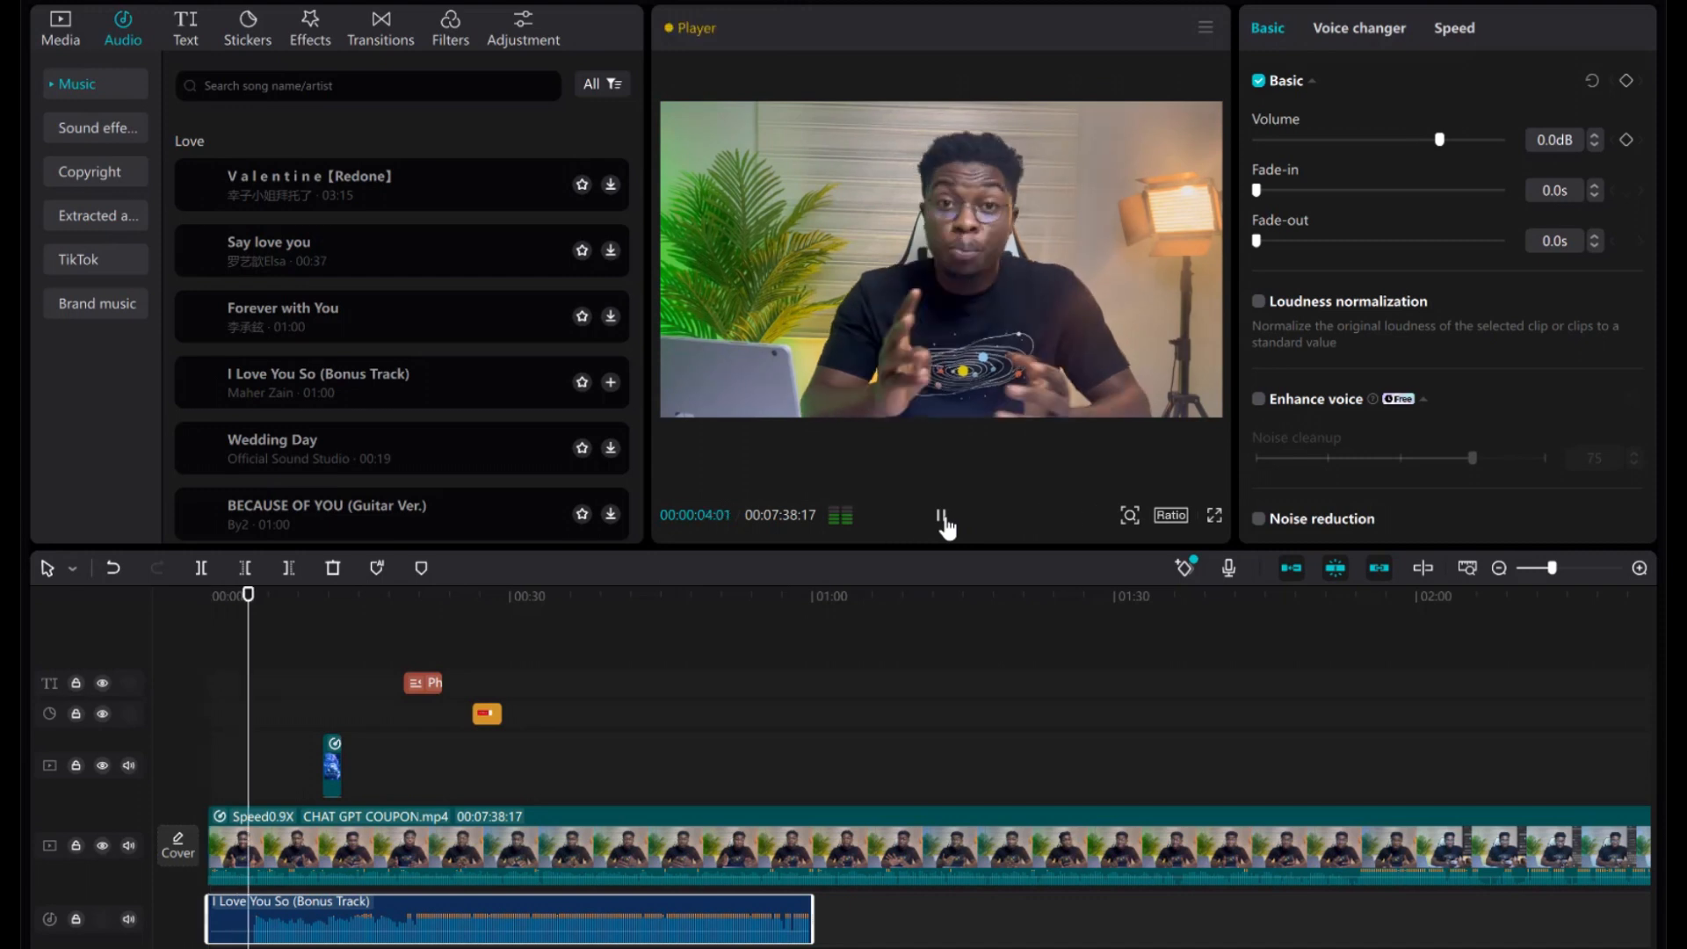
{"action": "left_click", "coordinate": [941, 519]}
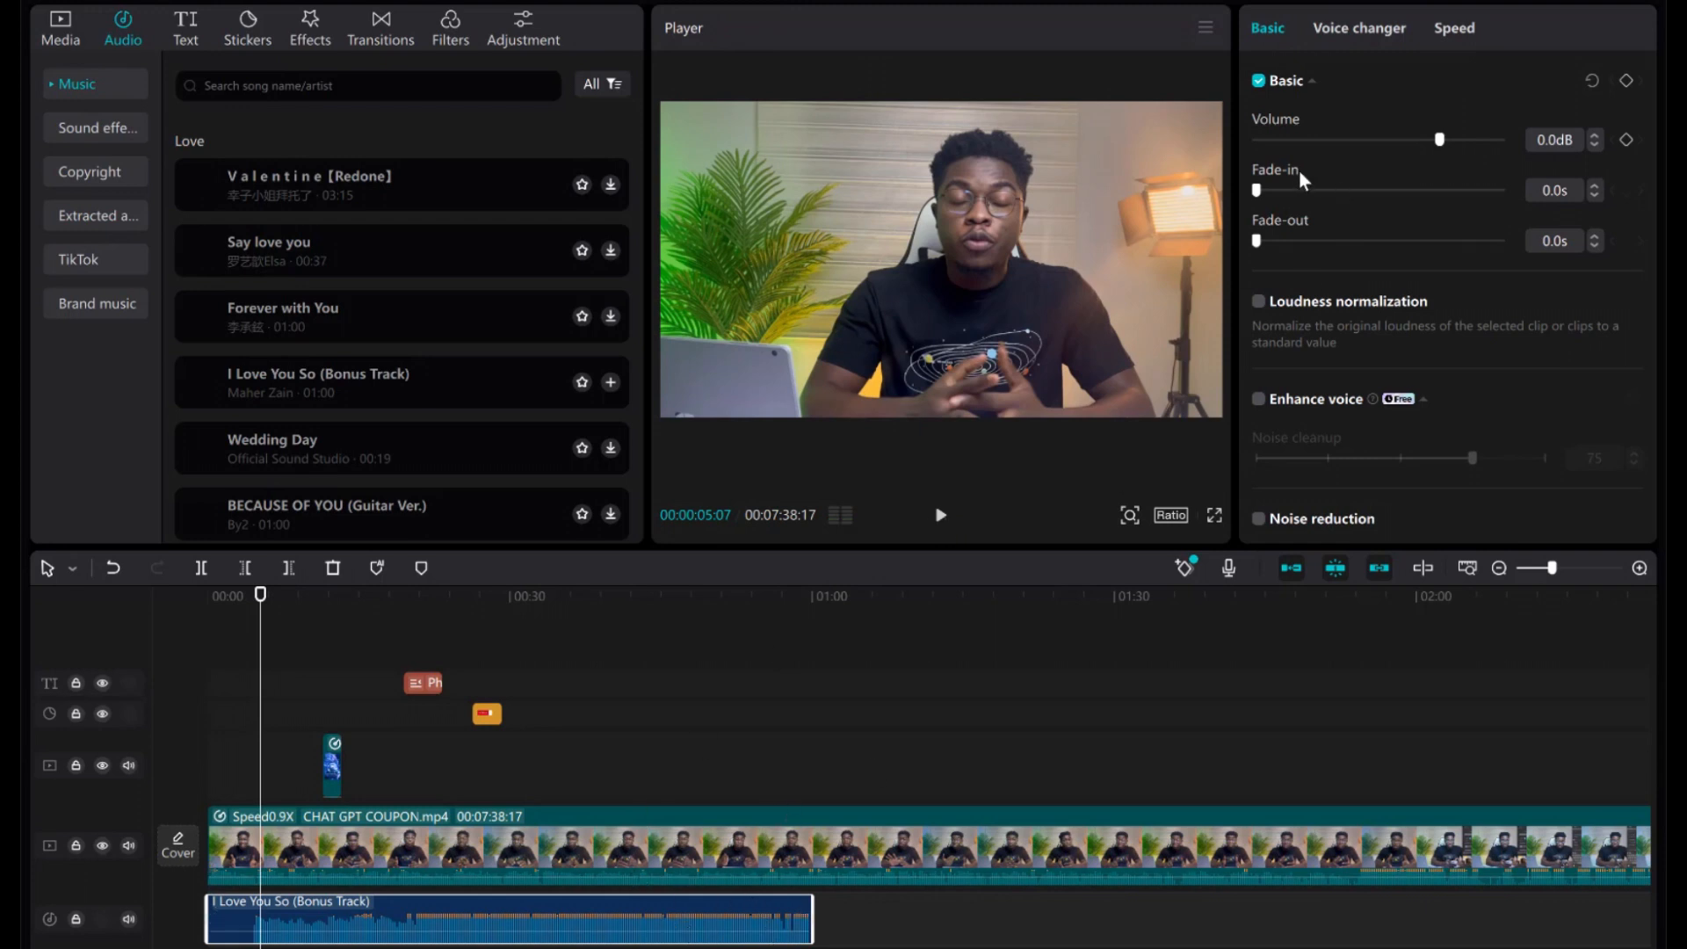
Set the music volume to -23.4dB, checking the mix with playback.
{"action": "left_click", "coordinate": [1301, 139]}
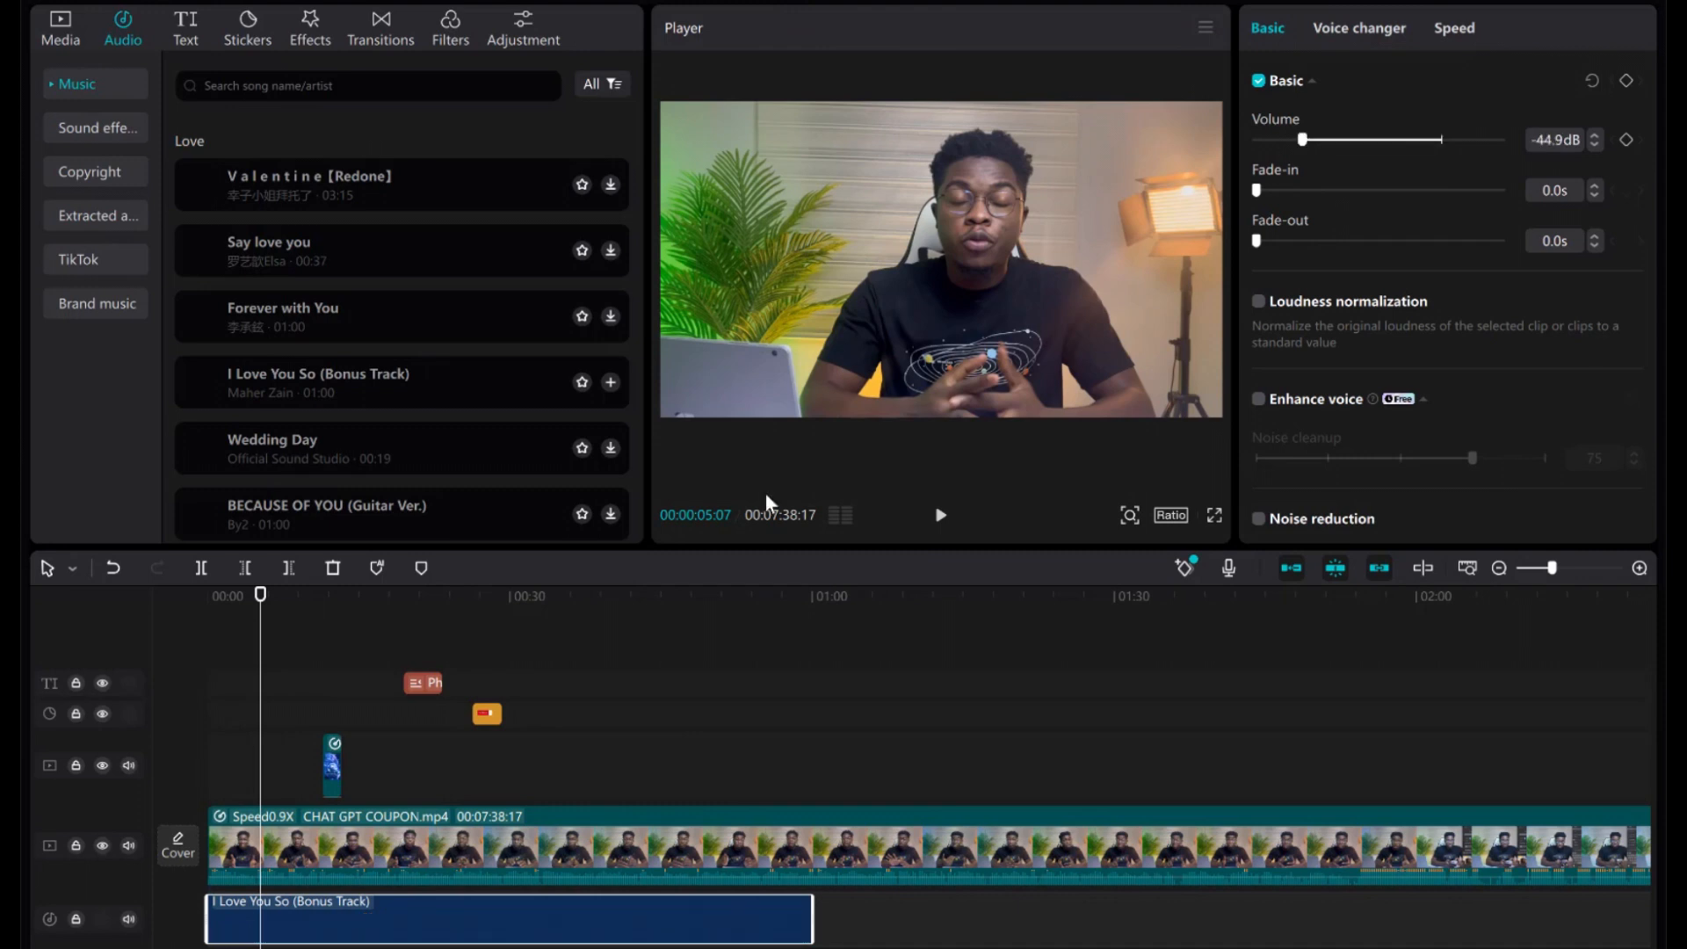
{"action": "left_click", "coordinate": [940, 519]}
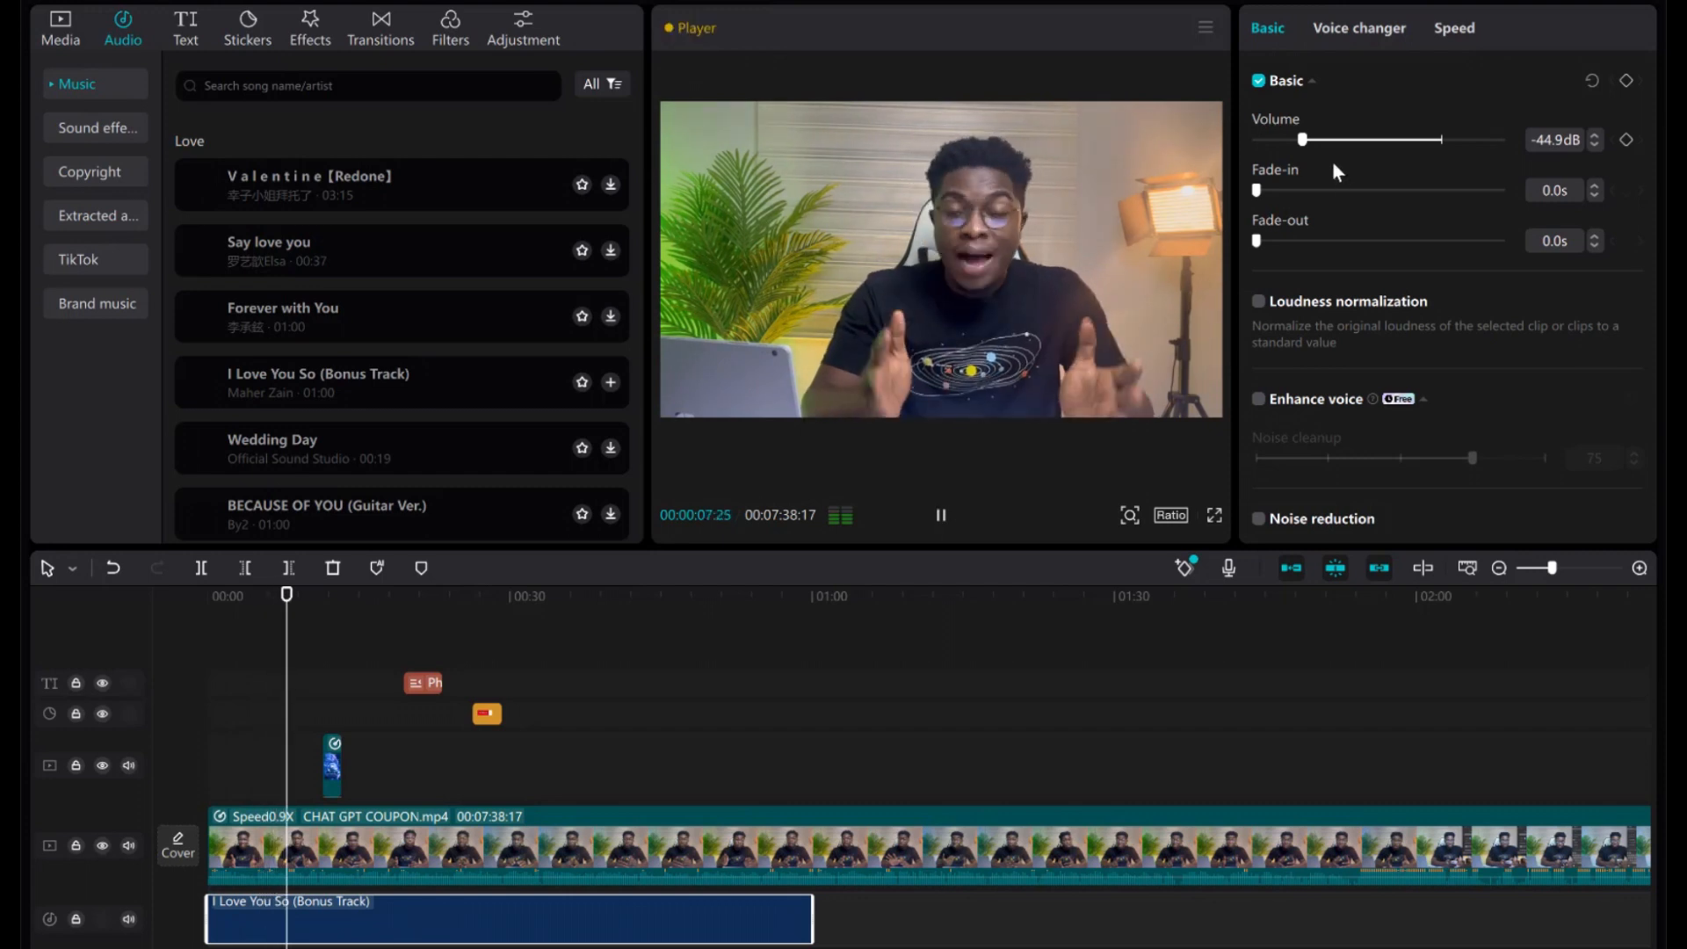
{"action": "key", "text": "space"}
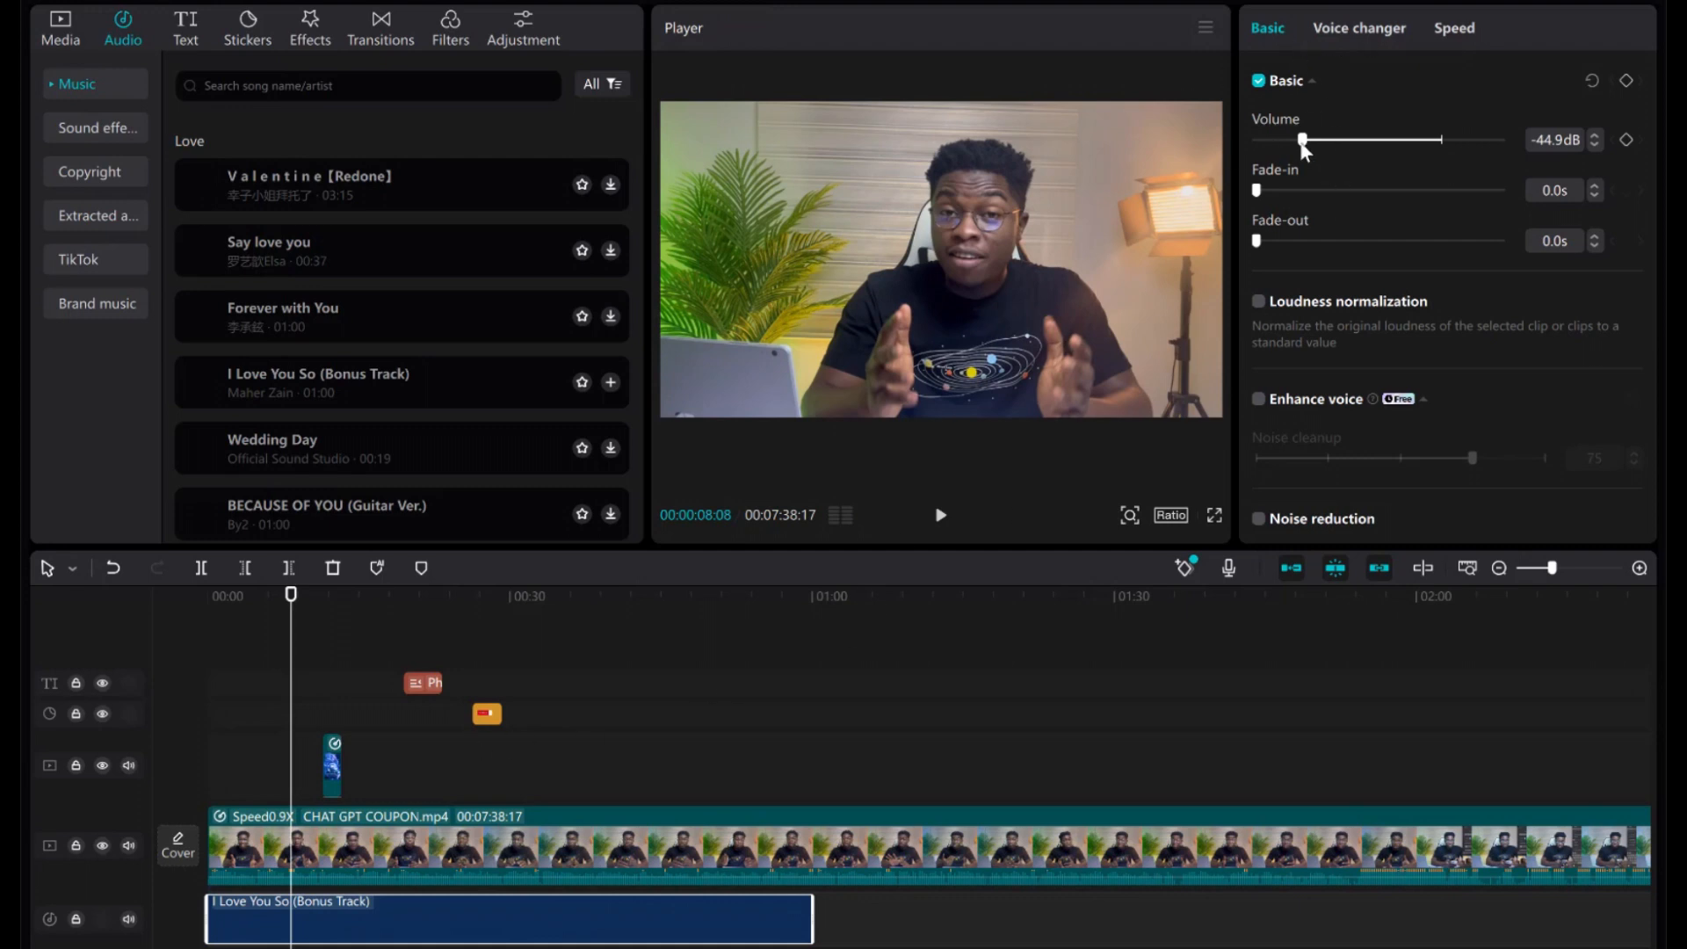
{"action": "left_click_drag", "start_coordinate": [1302, 141], "coordinate": [1312, 141]}
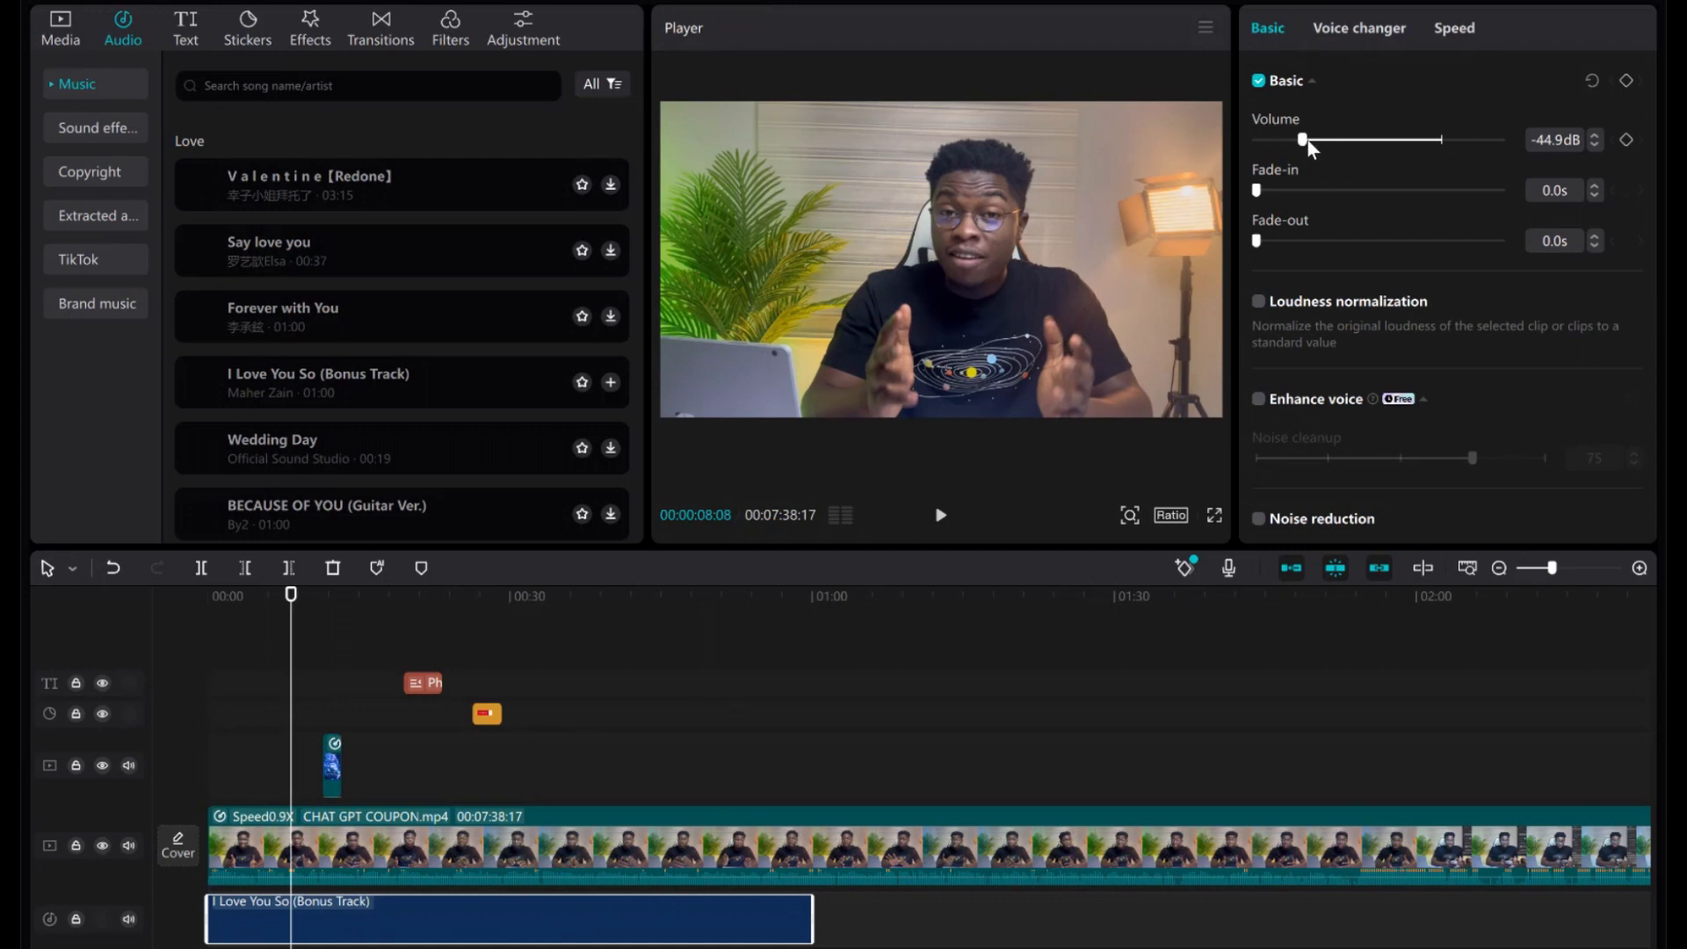
{"action": "left_click", "coordinate": [939, 523]}
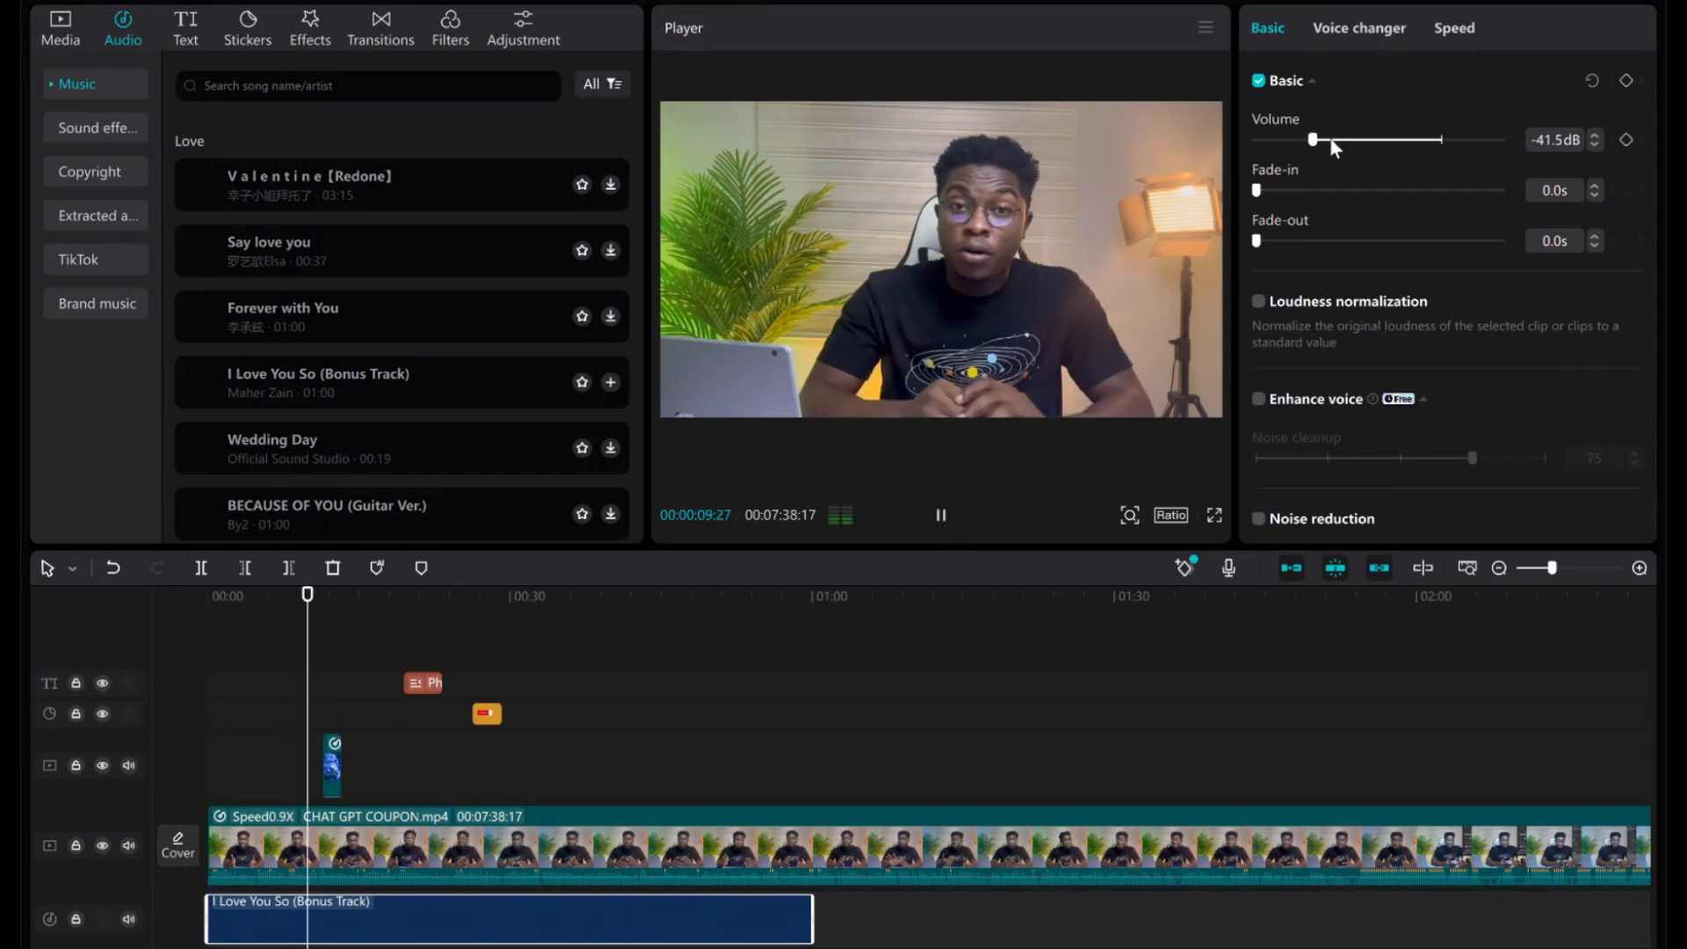
{"action": "left_click", "coordinate": [1388, 140]}
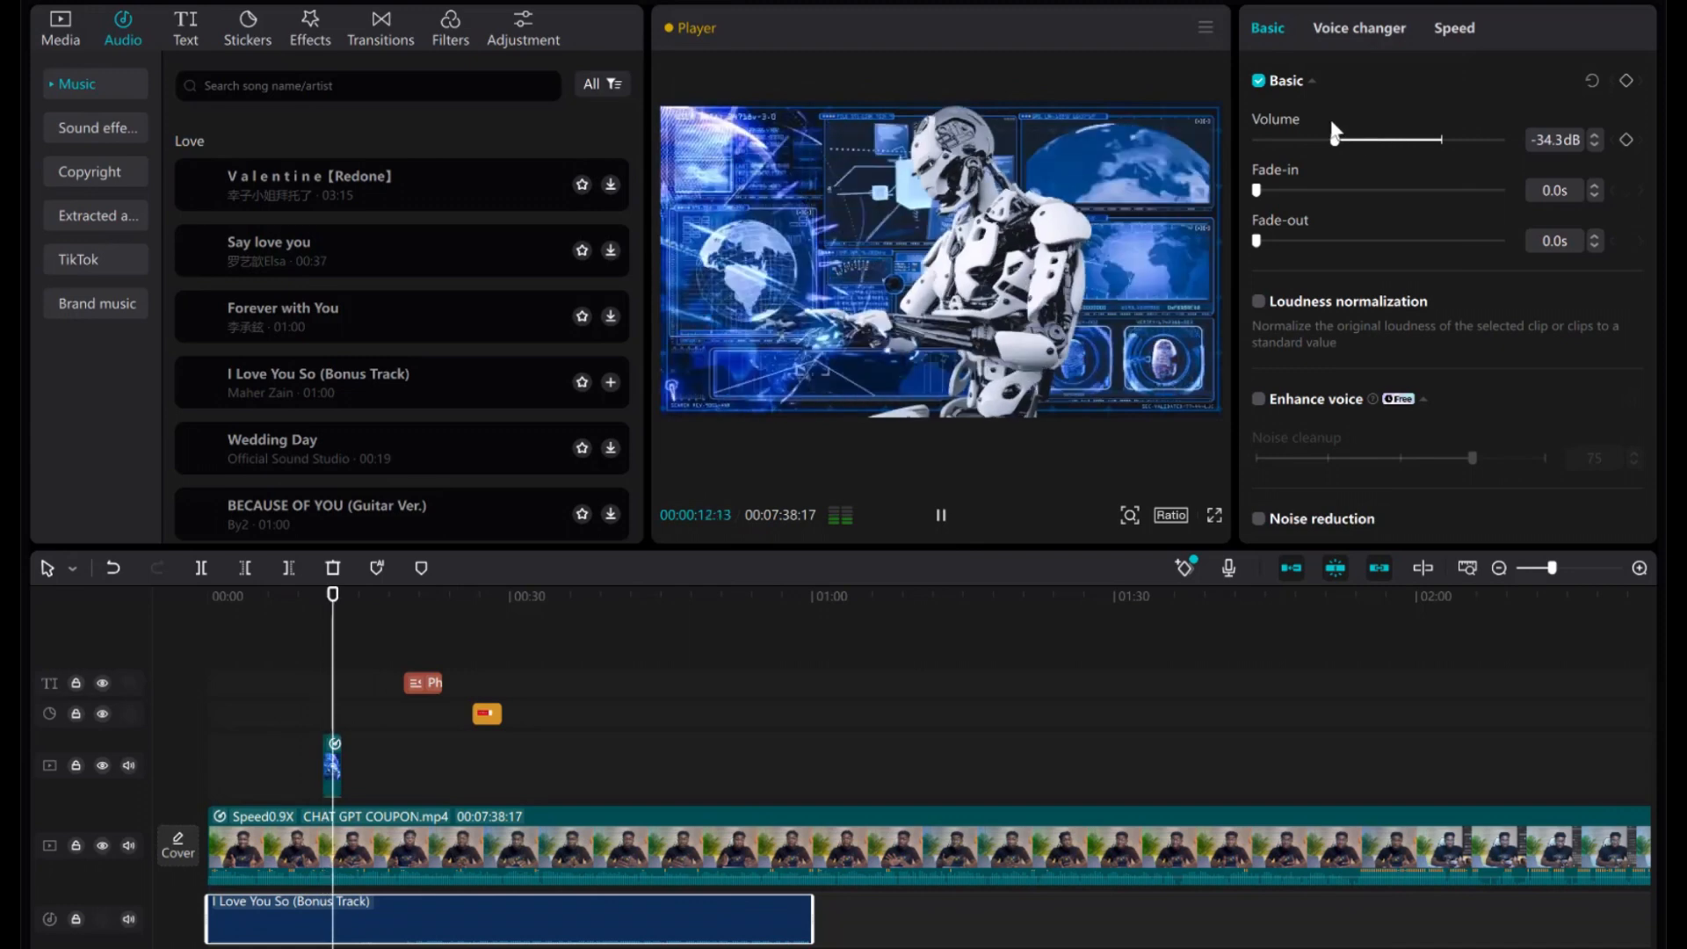
{"action": "left_click", "coordinate": [1375, 141]}
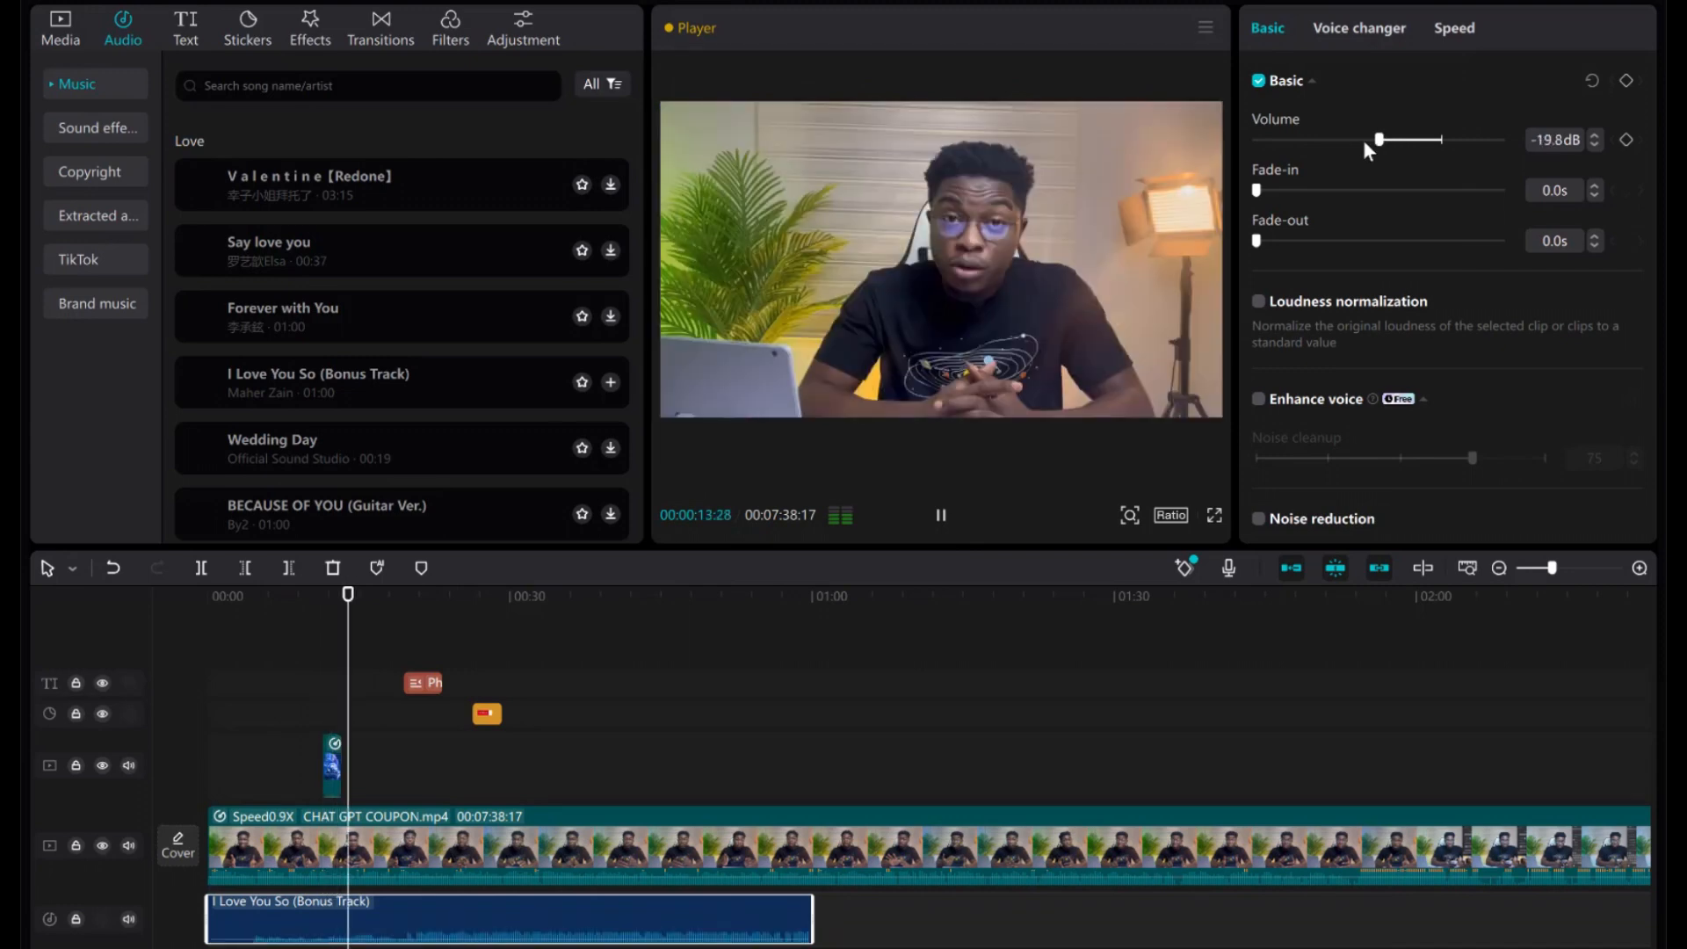
{"action": "left_click", "coordinate": [1367, 141]}
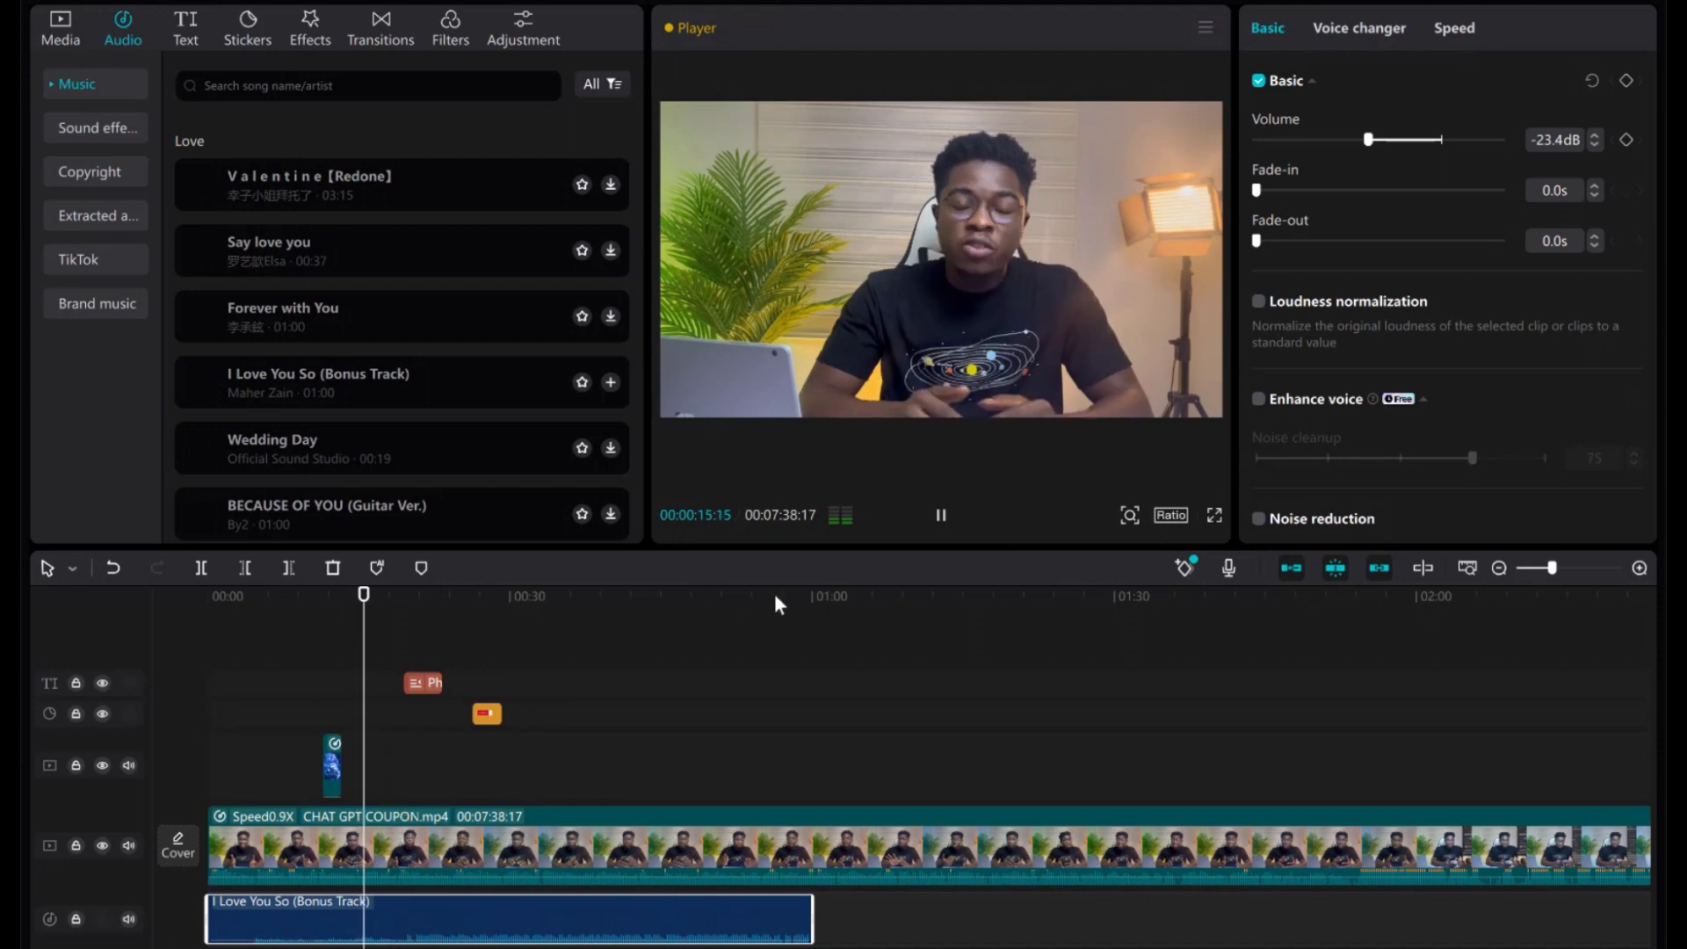
{"action": "left_click", "coordinate": [942, 520]}
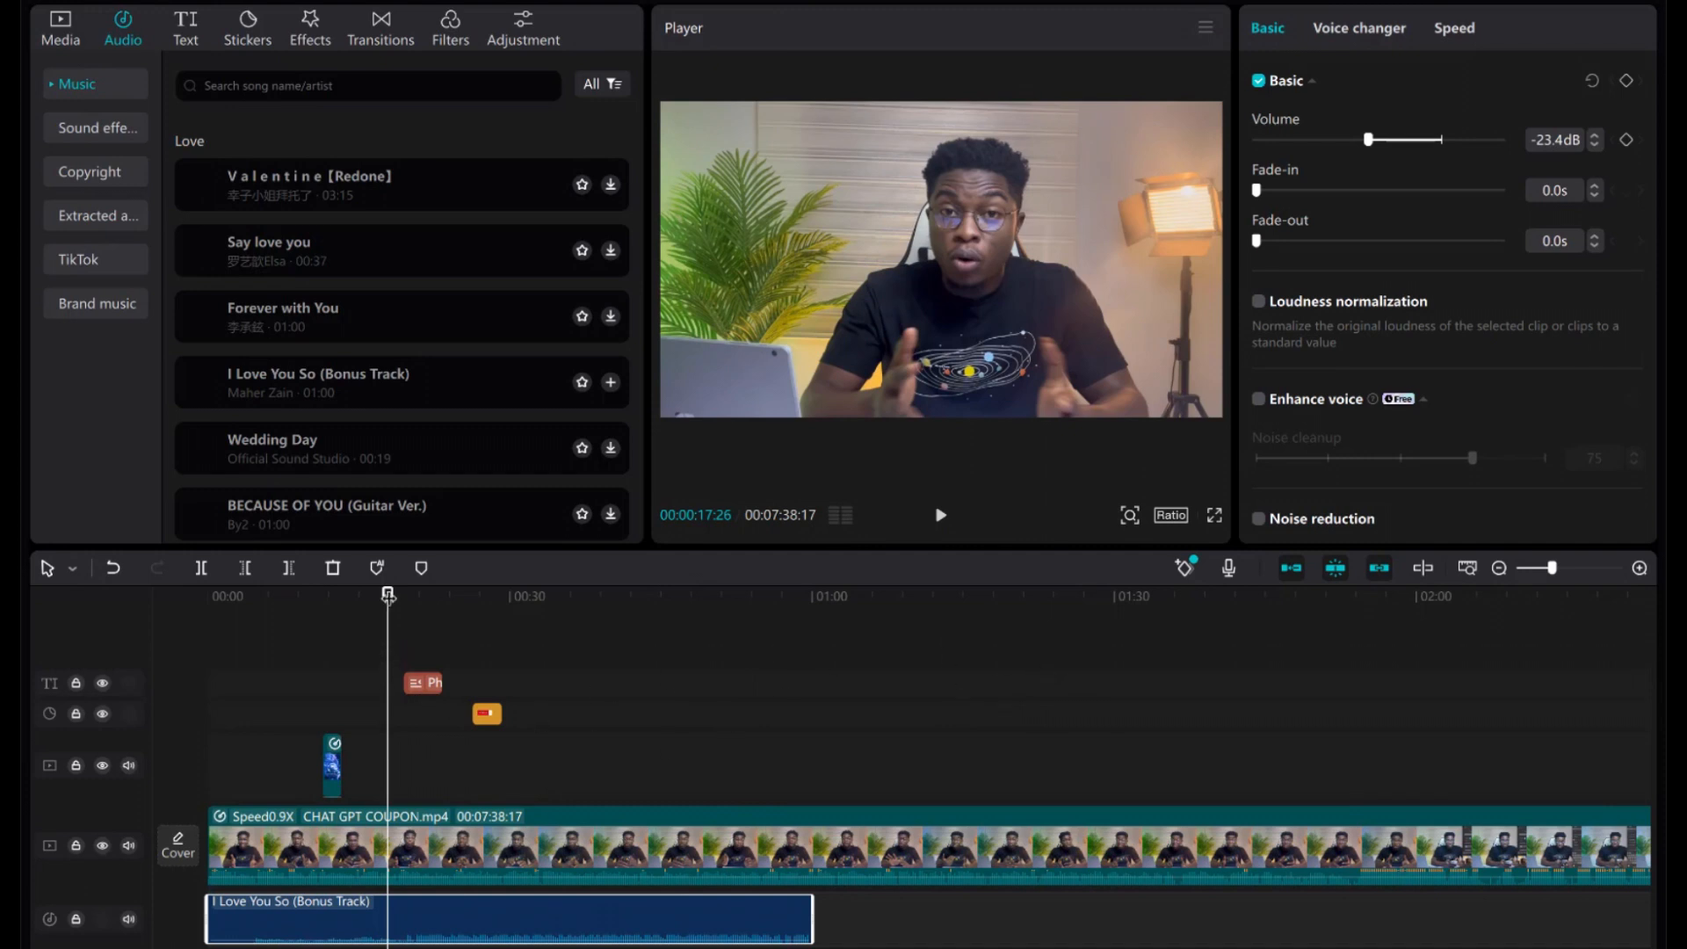
{"action": "left_click_drag", "start_coordinate": [388, 594], "coordinate": [1328, 600]}
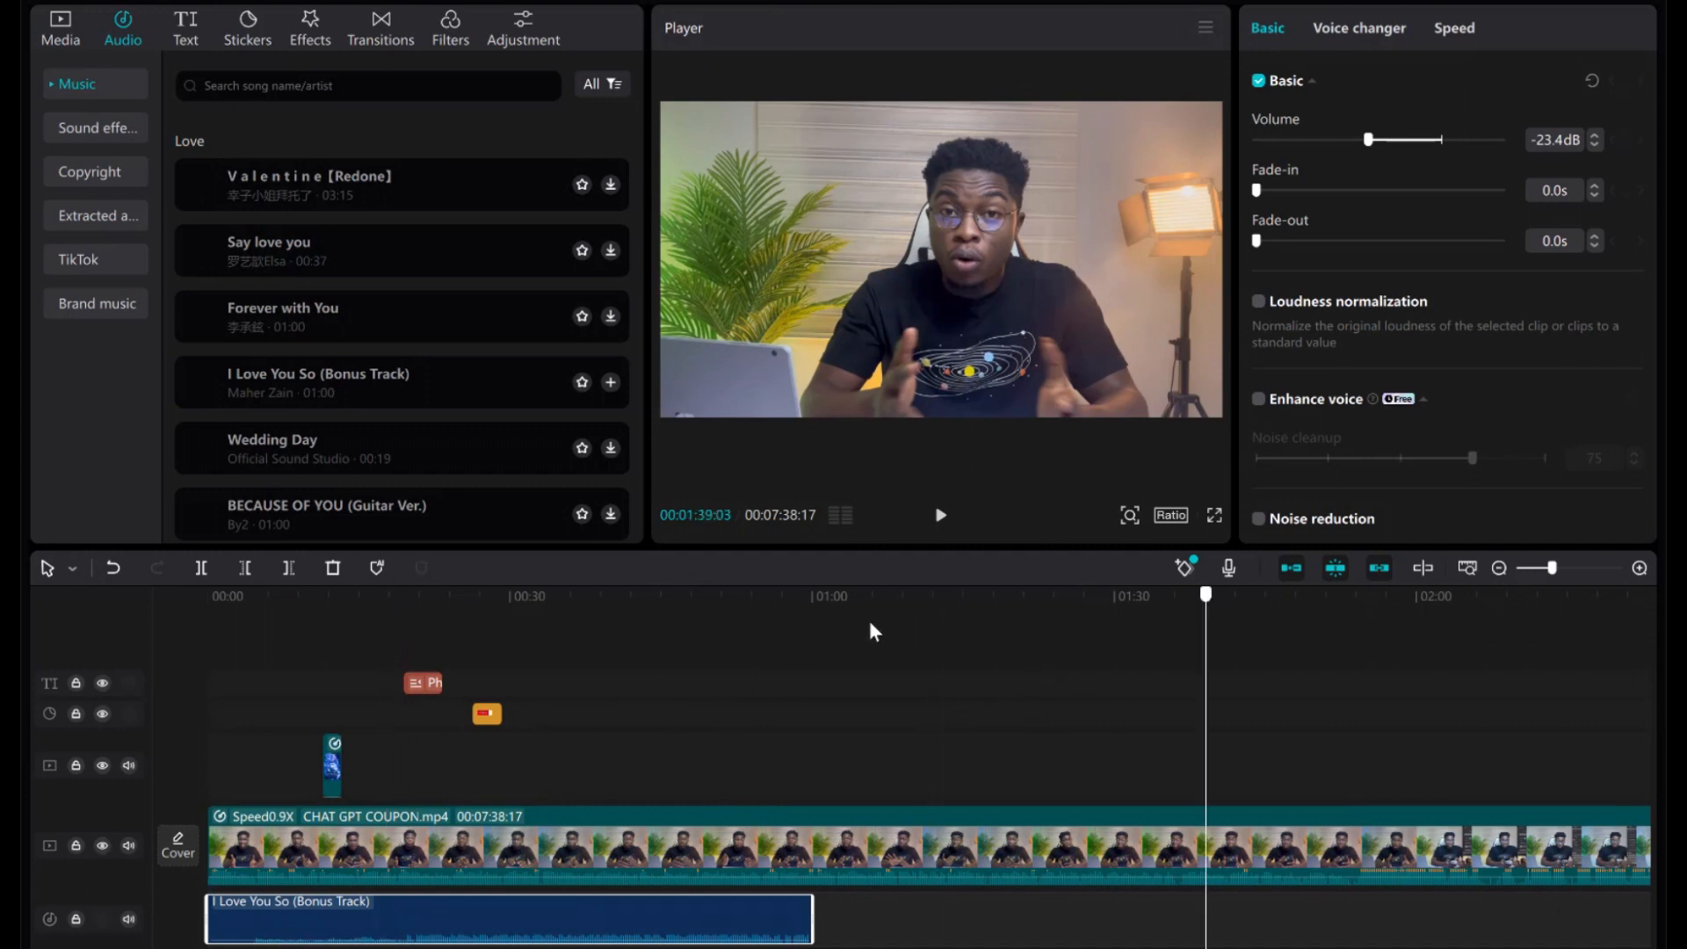
{"action": "scroll", "coordinate": [696, 705], "scroll_direction": "down", "scroll_amount": 2}
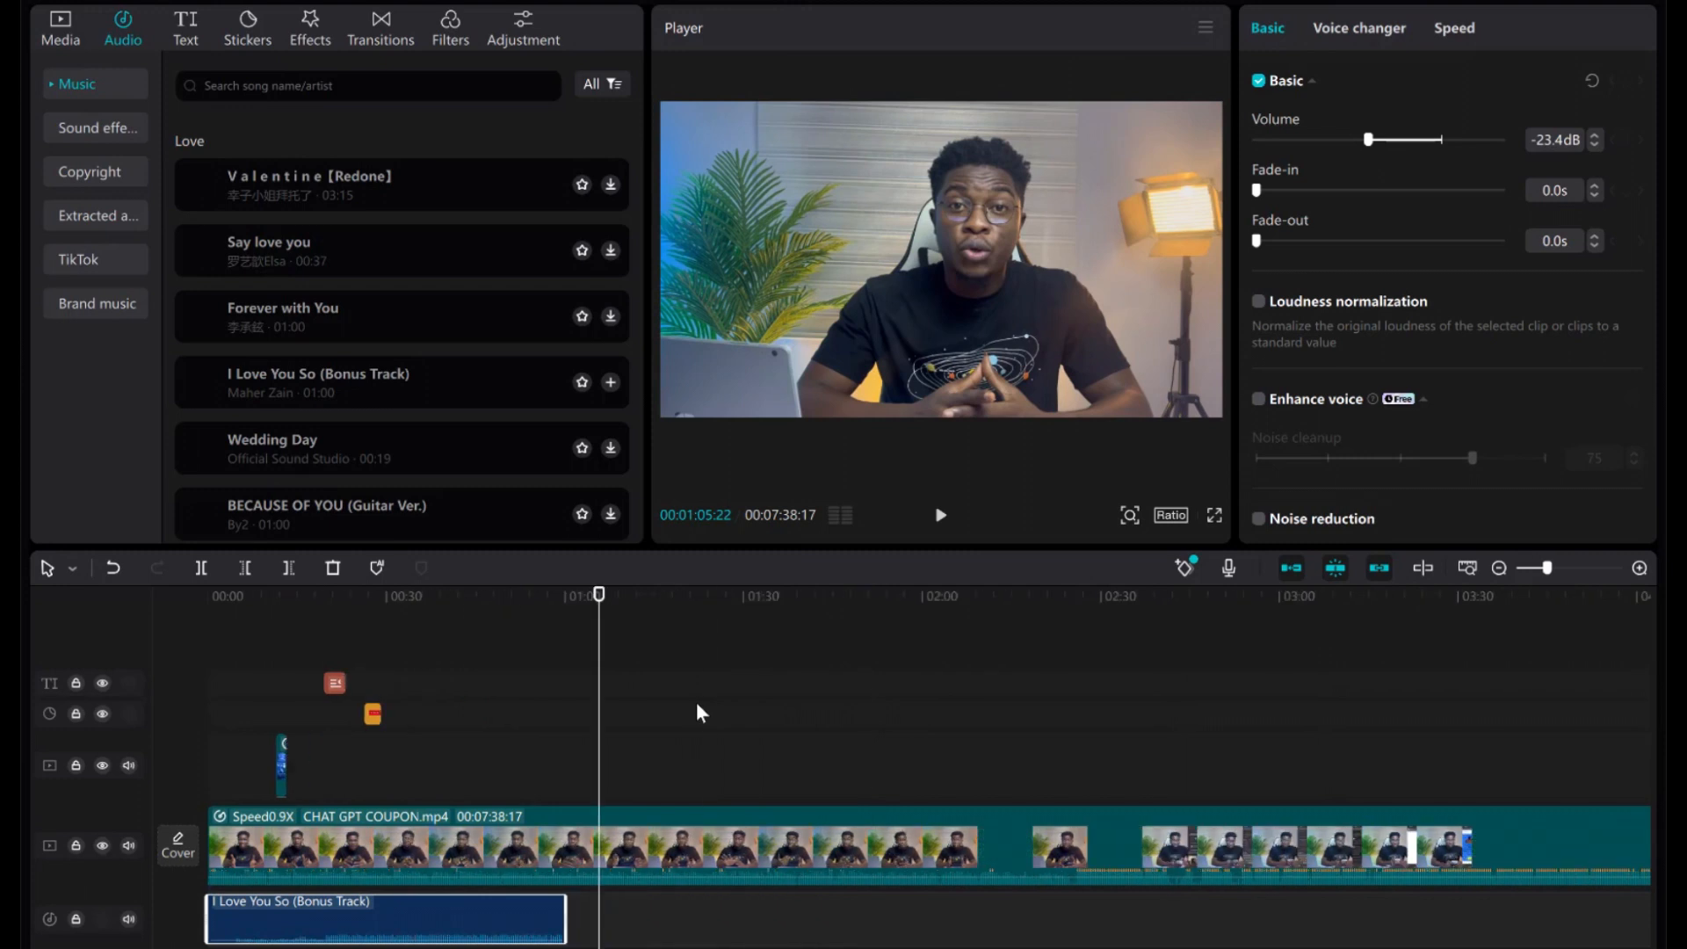
{"action": "scroll", "coordinate": [697, 704], "scroll_direction": "down", "scroll_amount": 2}
{"action": "scroll", "coordinate": [341, 665], "scroll_direction": "down", "scroll_amount": 2}
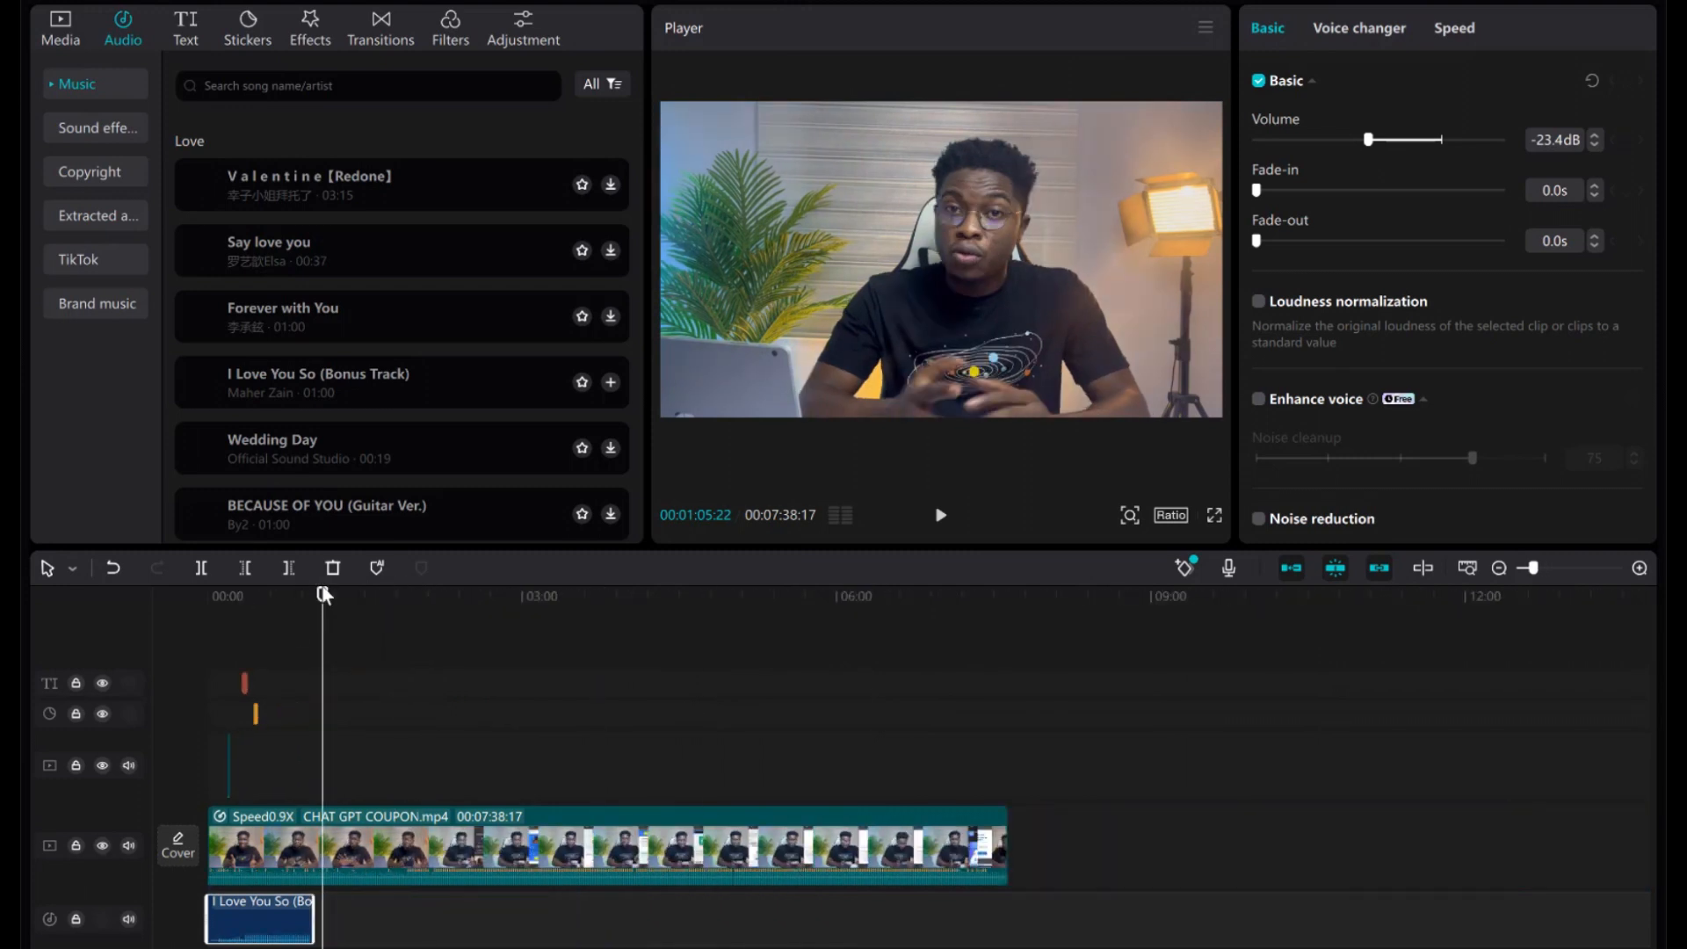
{"action": "left_click", "coordinate": [840, 670]}
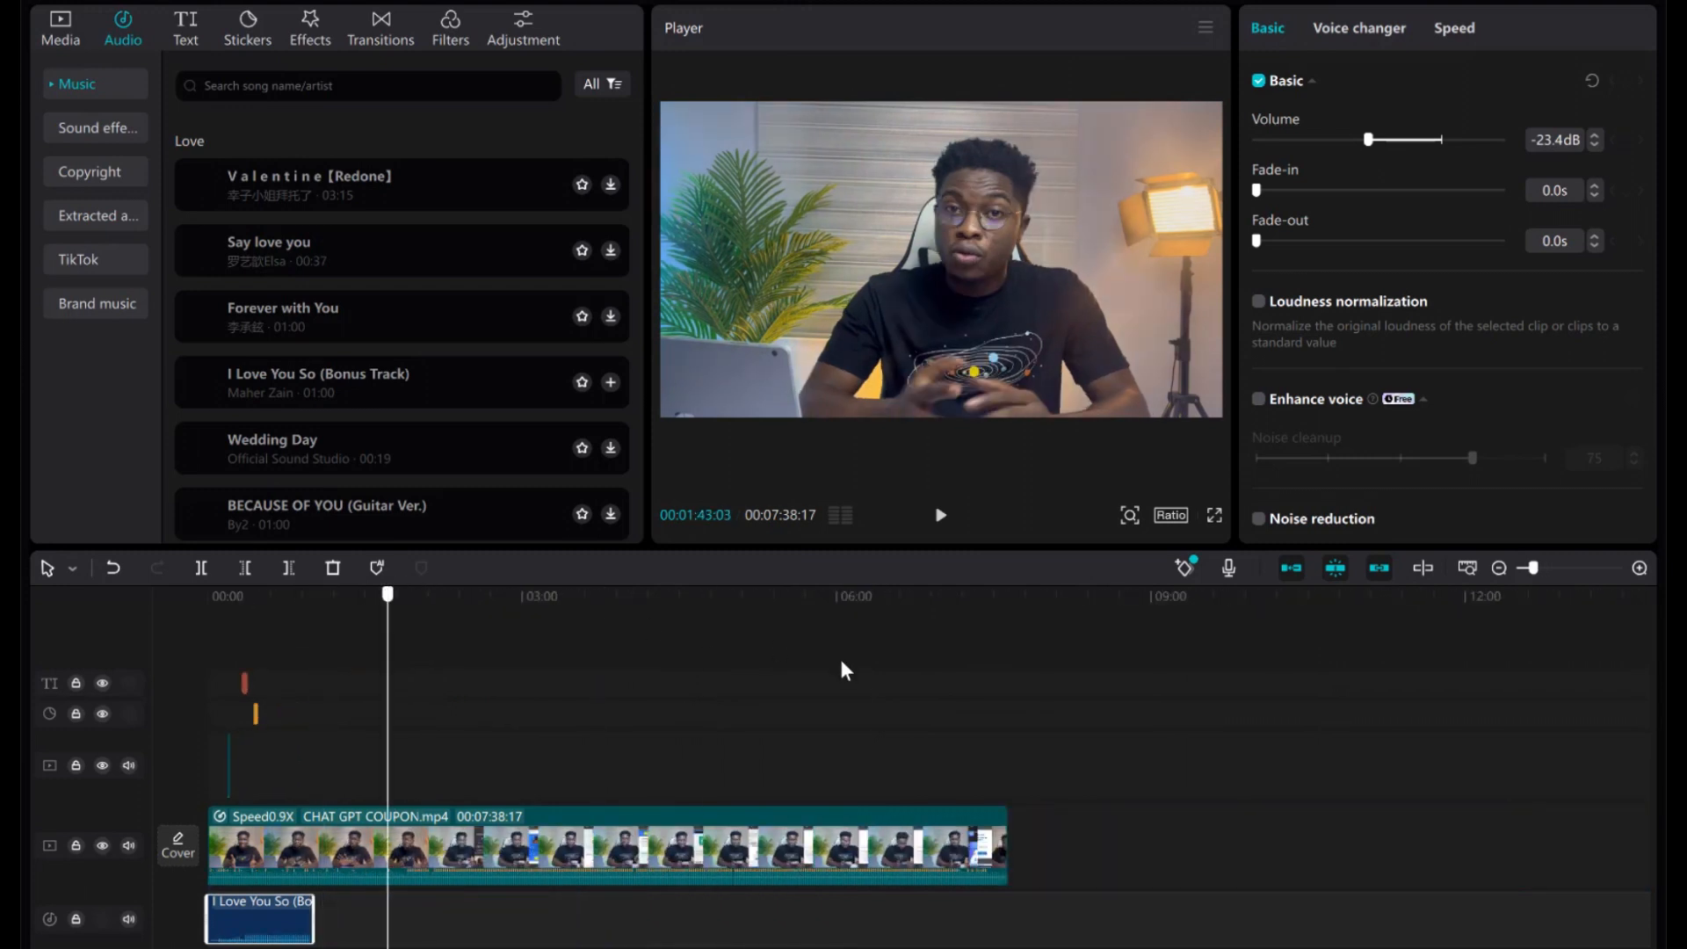
{"action": "left_click", "coordinate": [971, 675]}
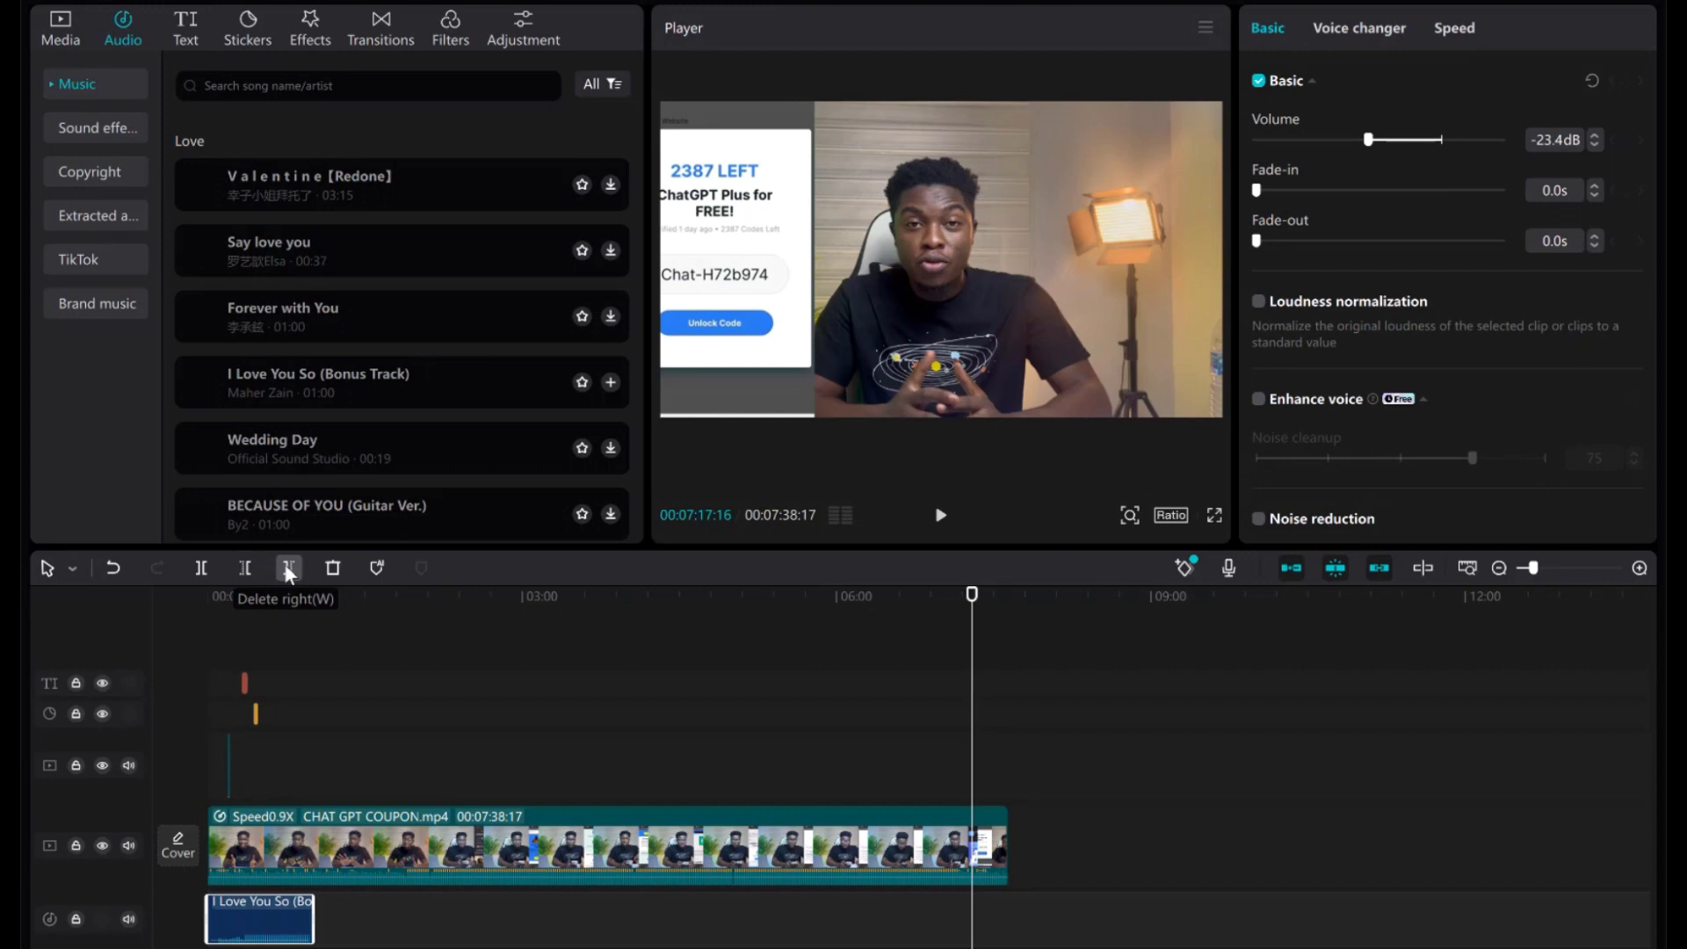
{"action": "left_click", "coordinate": [288, 568]}
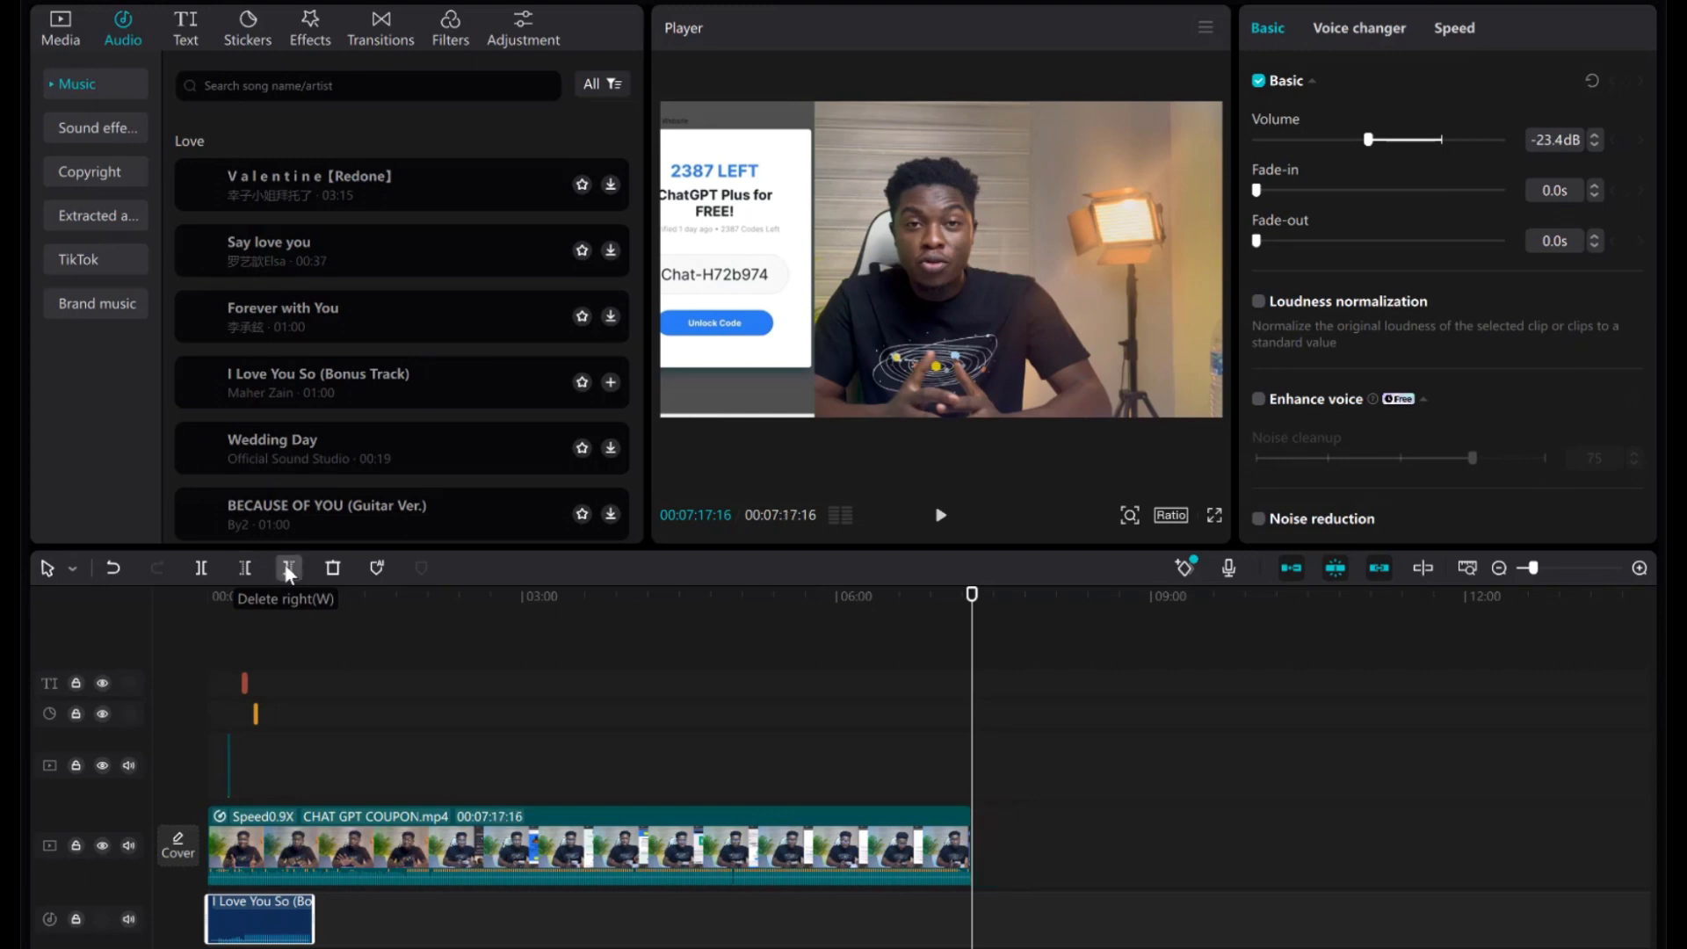
{"action": "left_click", "coordinate": [114, 568]}
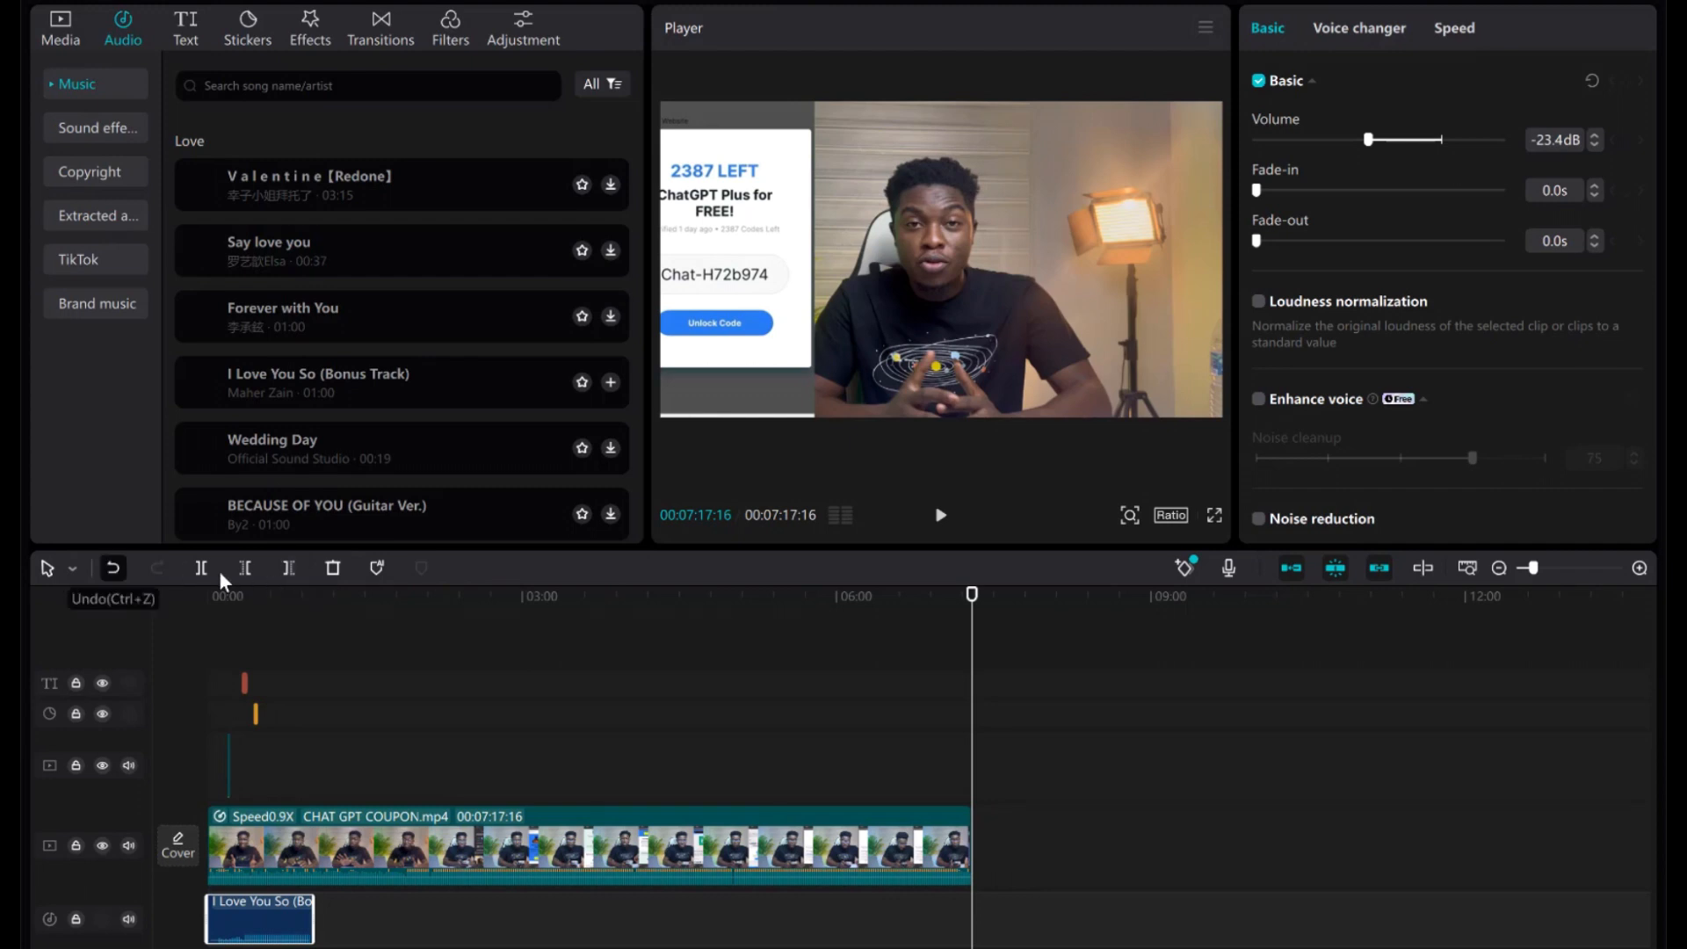
{"action": "left_click", "coordinate": [245, 568]}
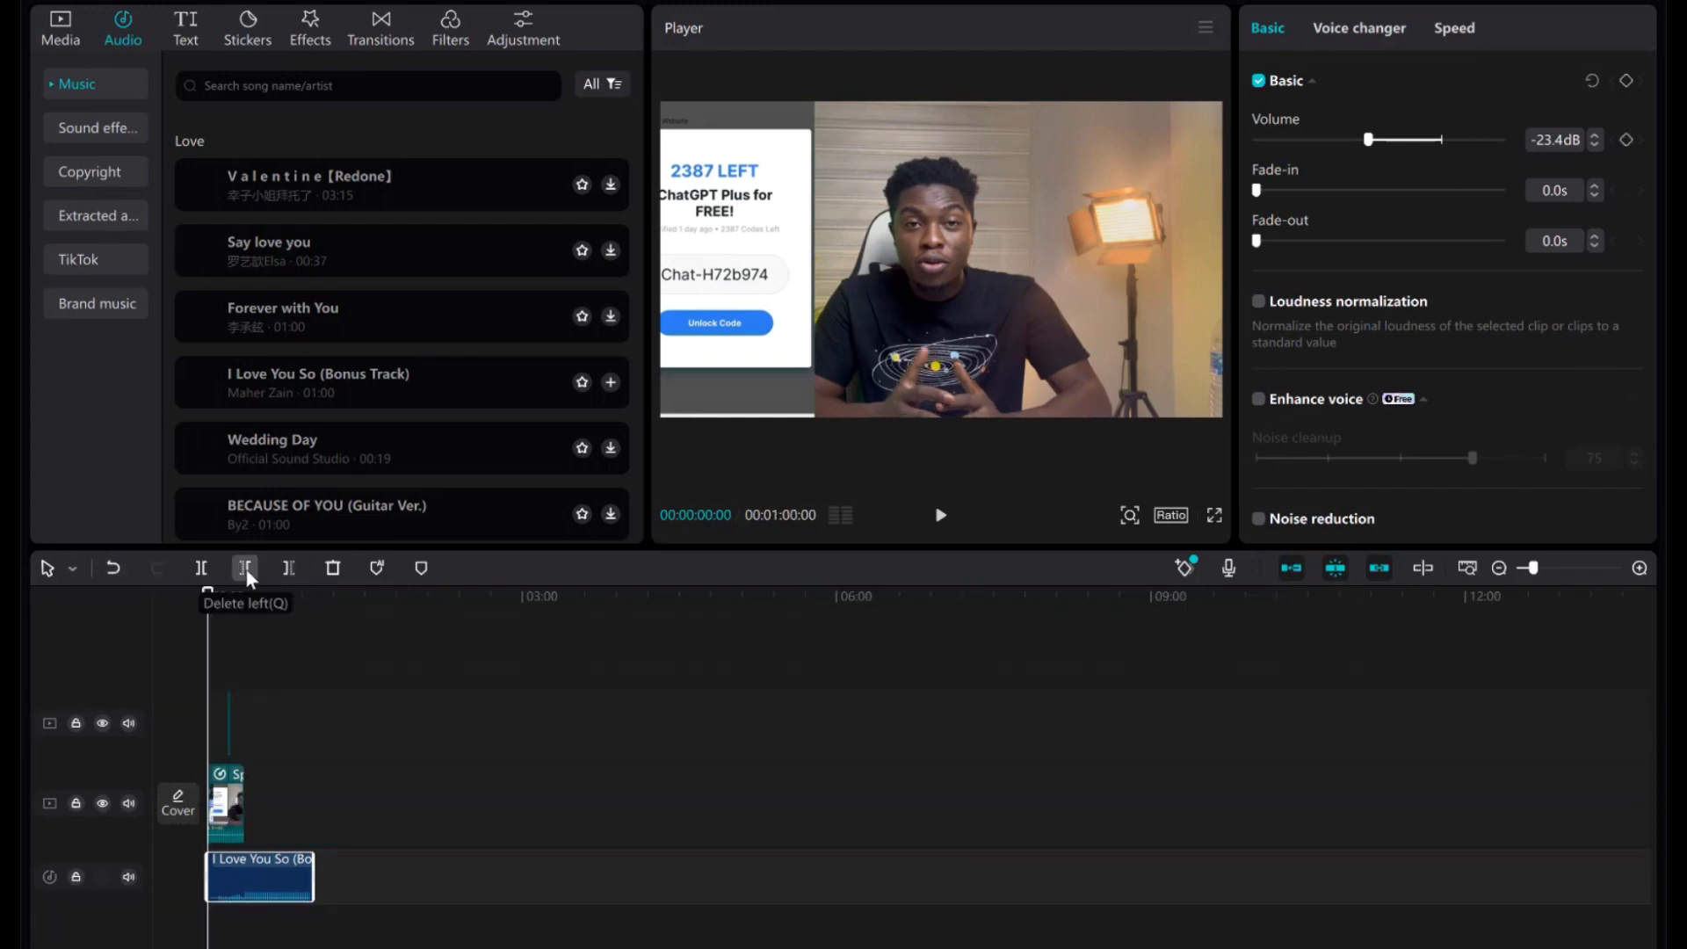
{"action": "left_click", "coordinate": [112, 570]}
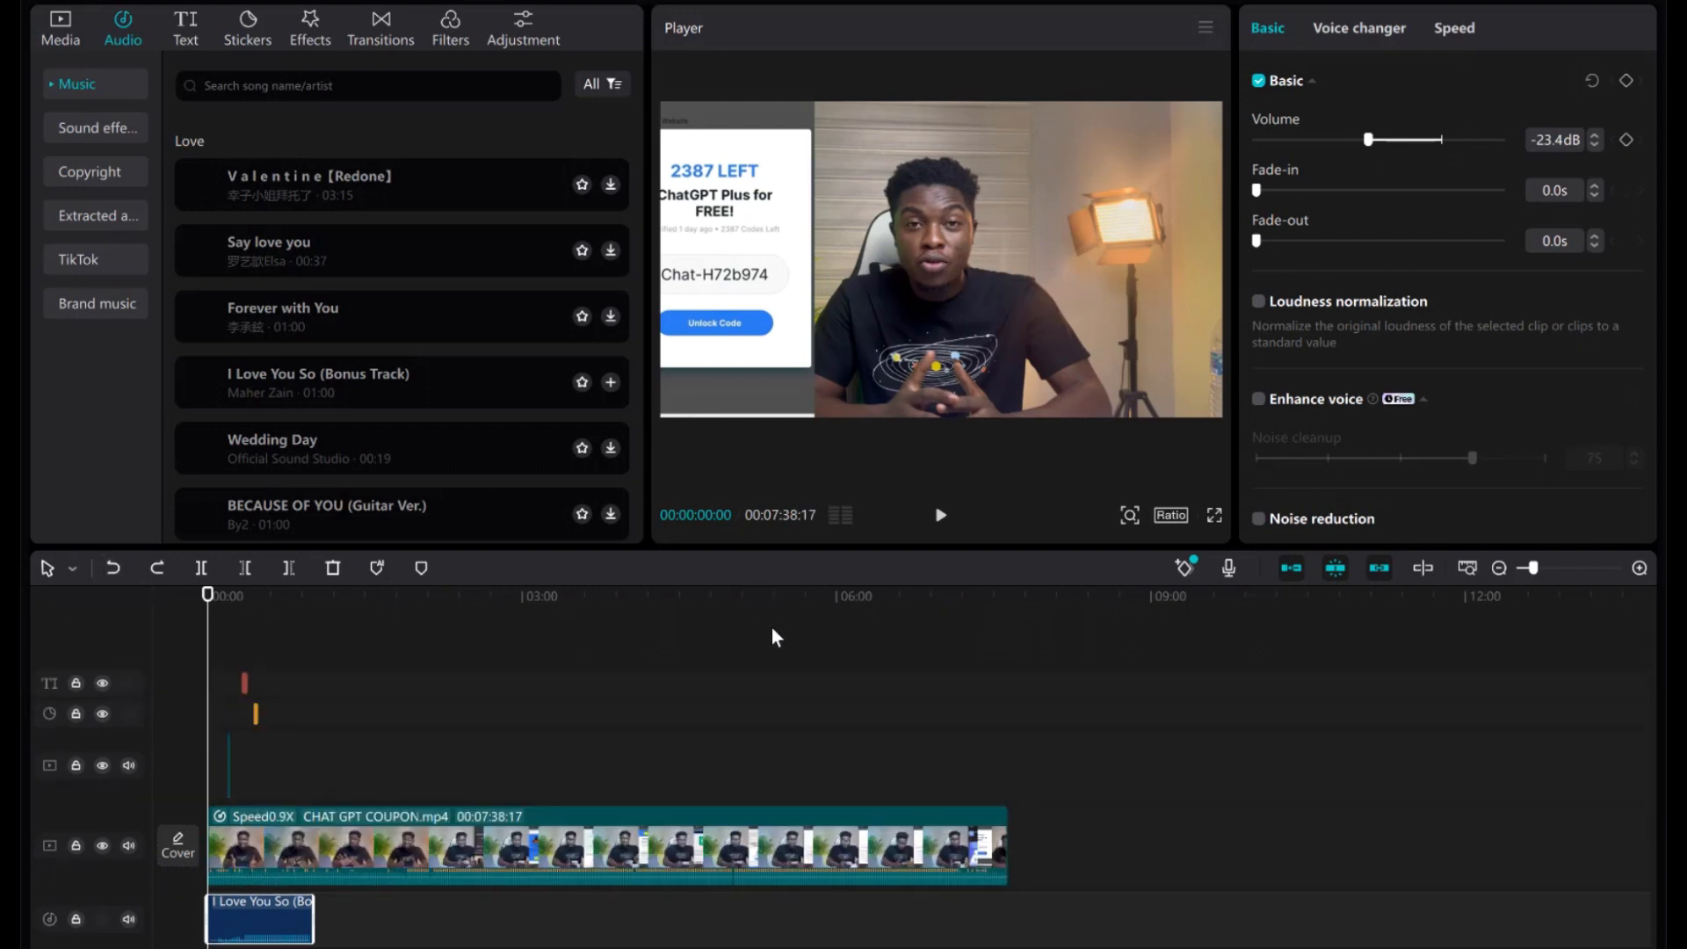